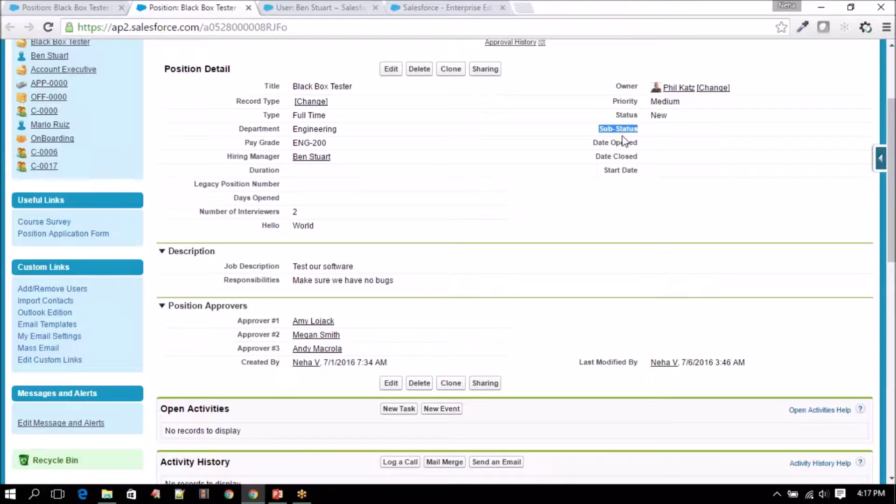
# Review the Status choices in the position's dependent fields, leaving the record without a change
pyautogui.doubleClick(658, 135)
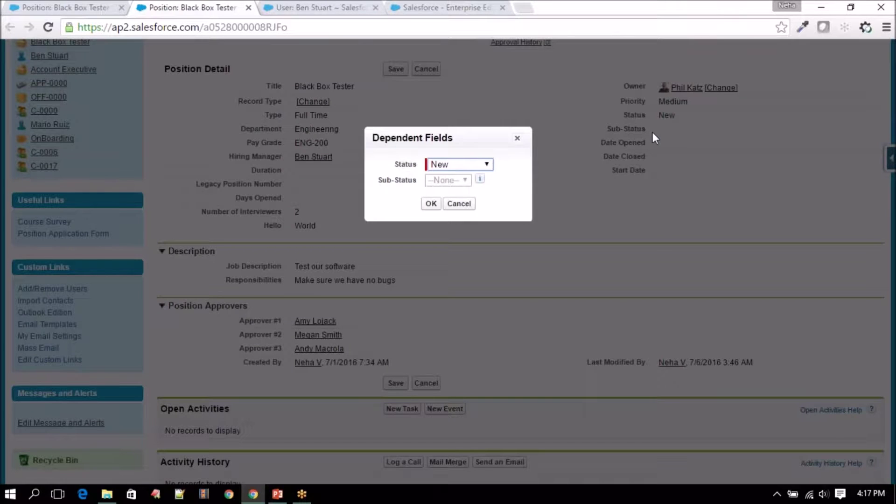
pyautogui.click(476, 166)
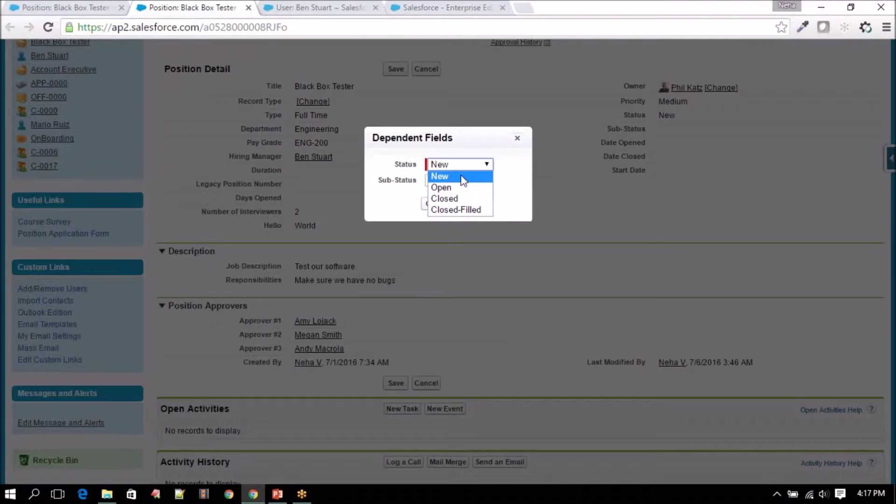
pyautogui.click(402, 198)
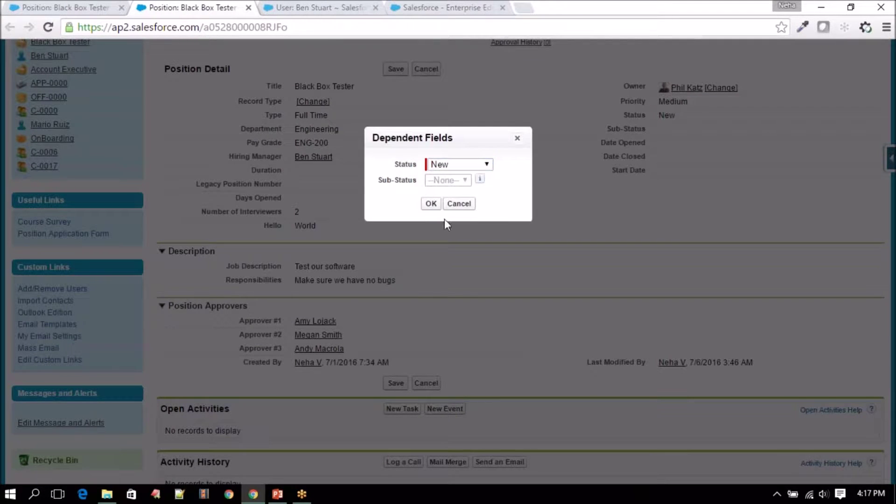
pyautogui.click(459, 204)
# Set the position's Status to Open and its dependent Sub-Status to Pending
pyautogui.doubleClick(663, 132)
pyautogui.click(481, 163)
pyautogui.click(454, 189)
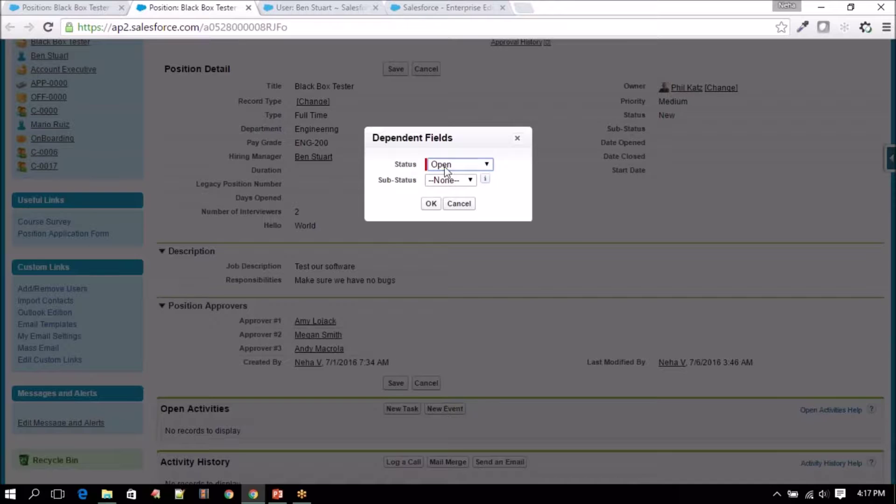
pyautogui.click(448, 180)
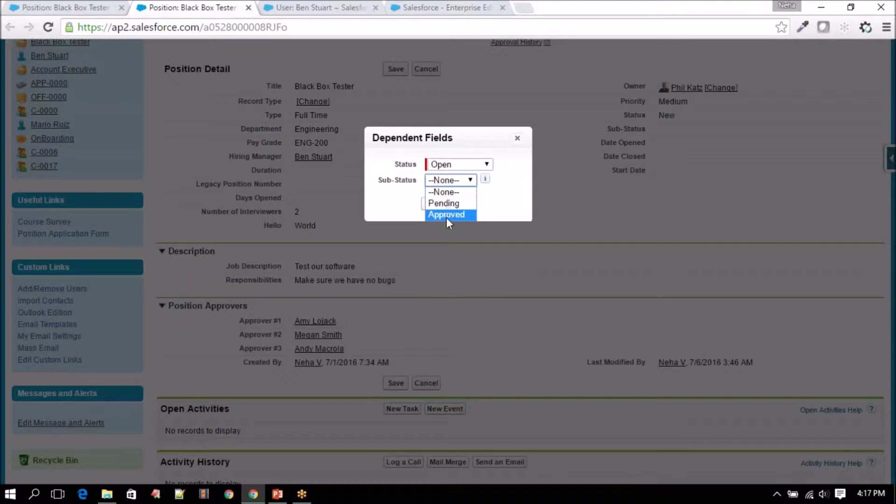
pyautogui.click(456, 167)
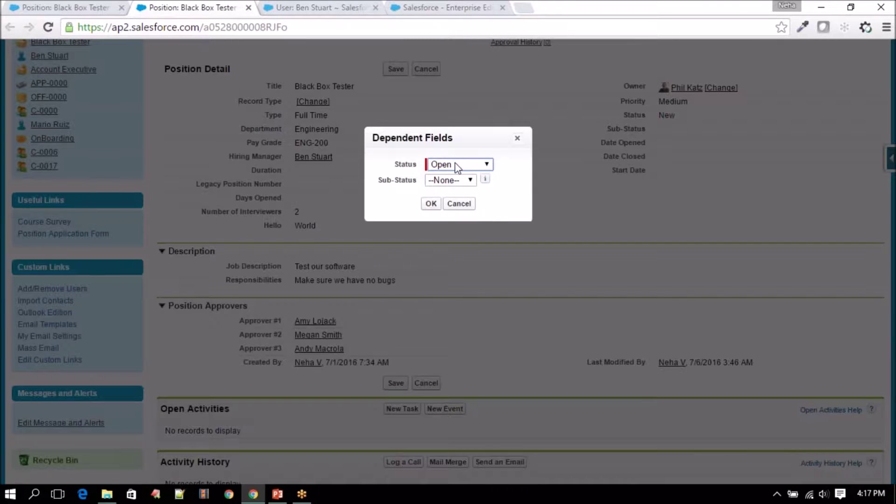
pyautogui.click(457, 181)
pyautogui.click(462, 203)
pyautogui.click(431, 203)
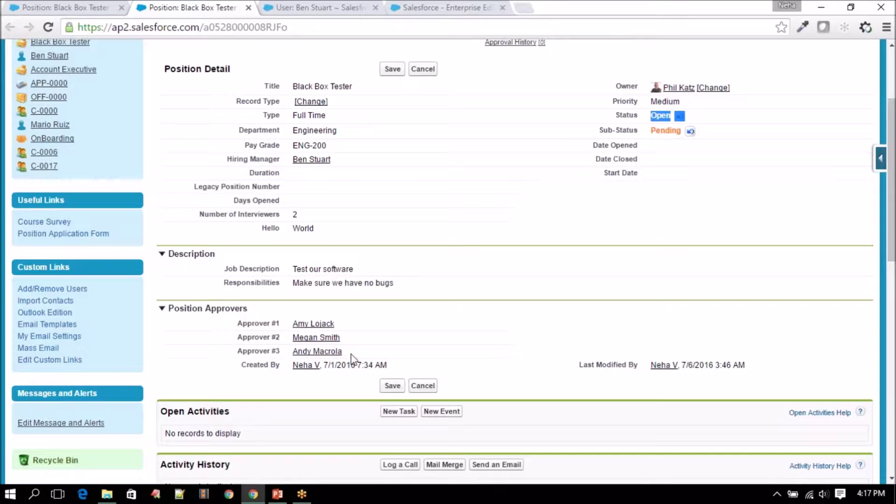
# Highlight "Date Opened to Today" on the PowerPoint Demo slide, and return to the Salesforce record to locate the Date Opened field
pyautogui.click(278, 494)
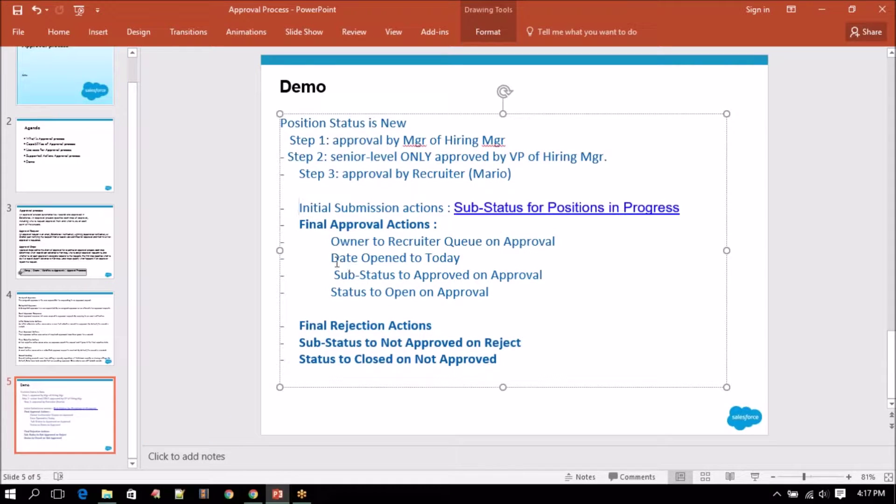
pyautogui.moveTo(332, 261); pyautogui.dragTo(469, 260)
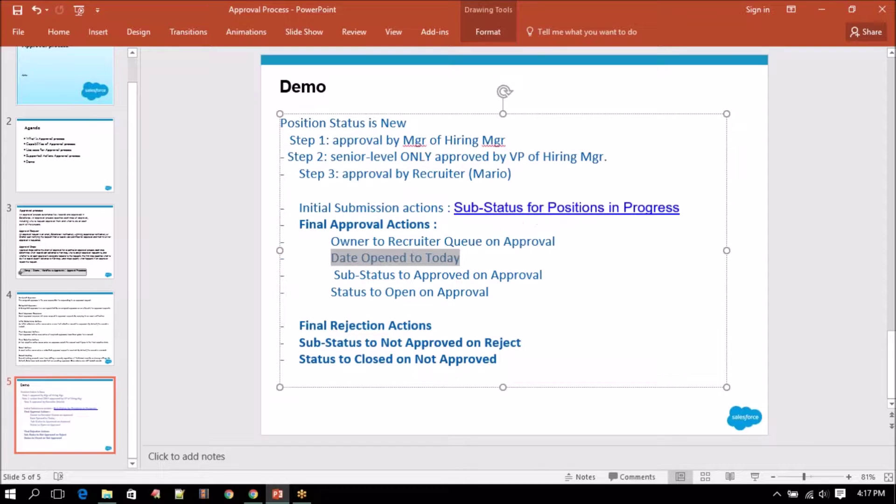
pyautogui.hotkey('alt', 'Tab')
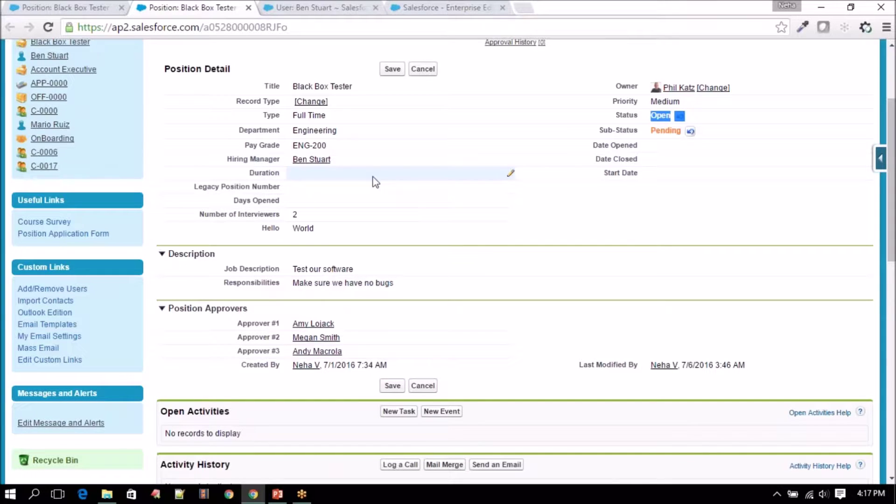
pyautogui.moveTo(592, 145); pyautogui.dragTo(645, 145)
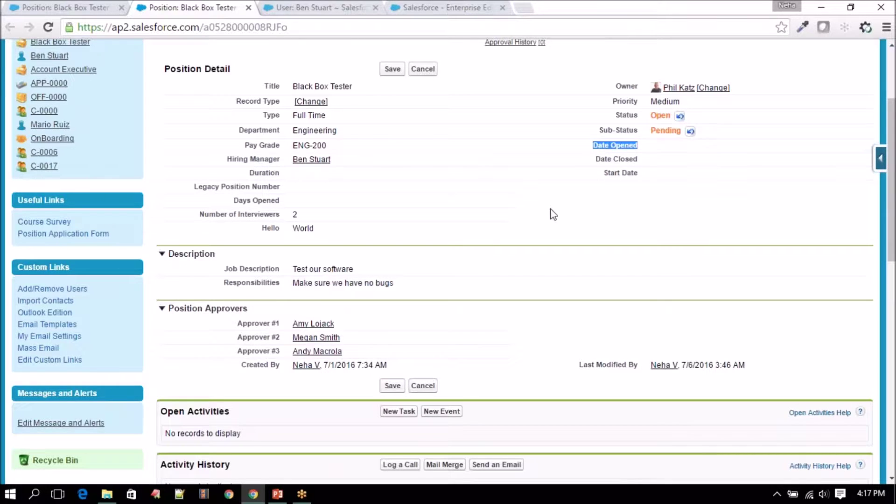
# Switch to the PowerPoint Demo slide and review the Final Approval Actions heading and the initial submission action on Sub-Status
pyautogui.click(278, 495)
pyautogui.click(350, 241)
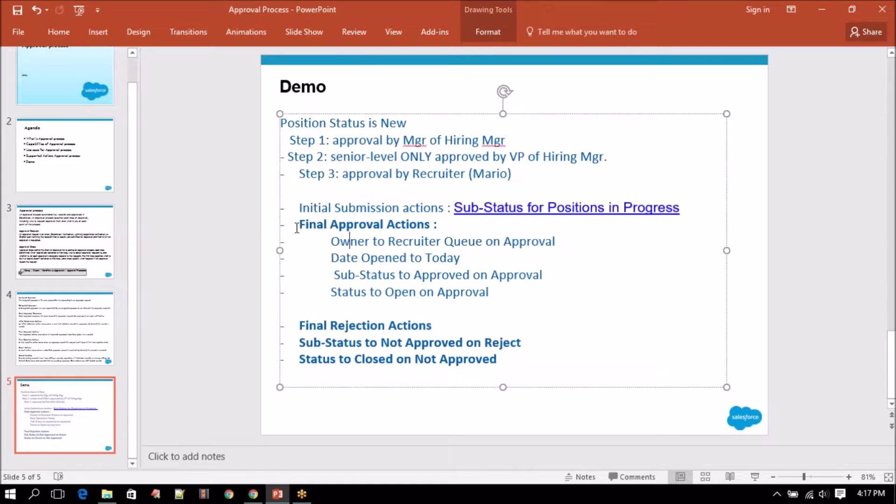
pyautogui.moveTo(298, 227); pyautogui.dragTo(438, 230)
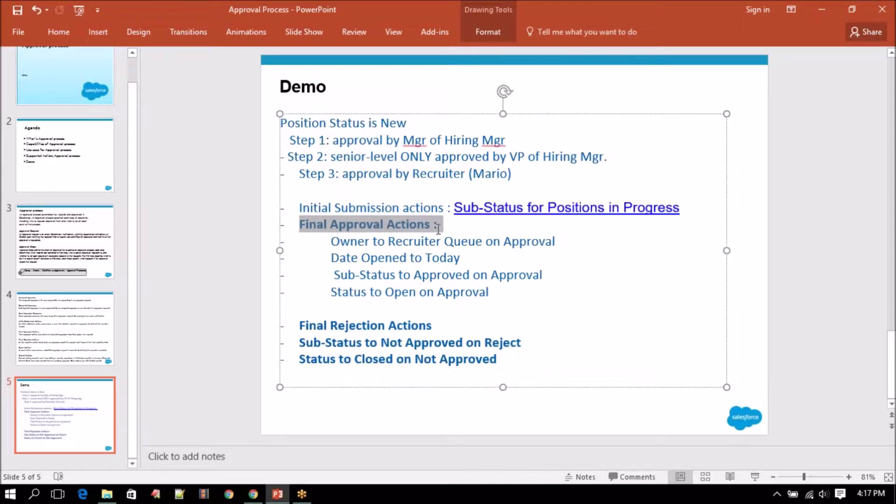
pyautogui.click(299, 208)
pyautogui.moveTo(299, 208); pyautogui.dragTo(682, 208)
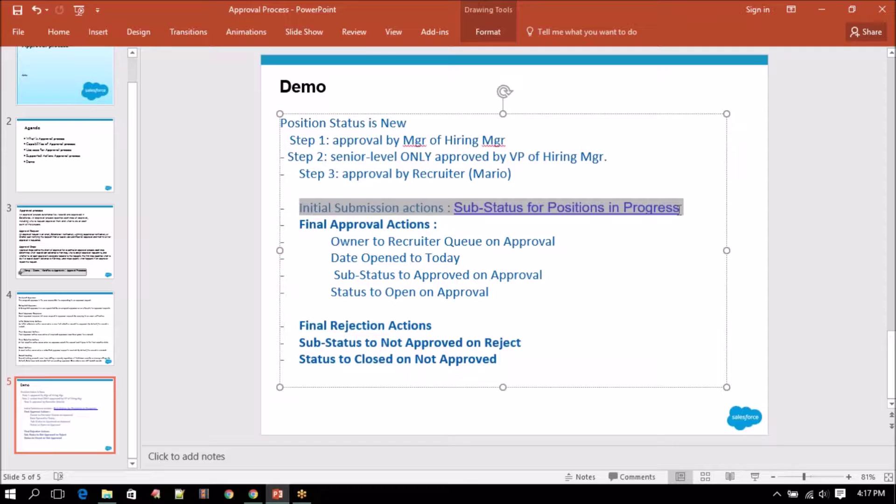
pyautogui.click(550, 242)
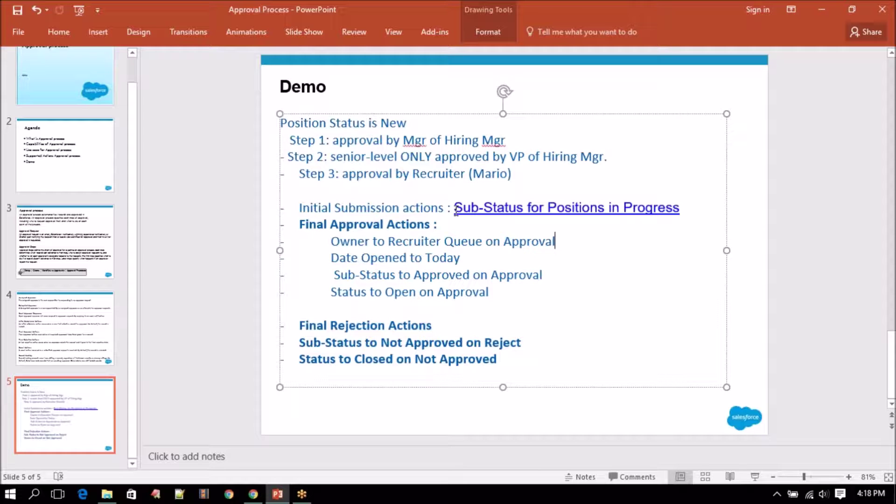
pyautogui.moveTo(456, 208); pyautogui.dragTo(523, 208)
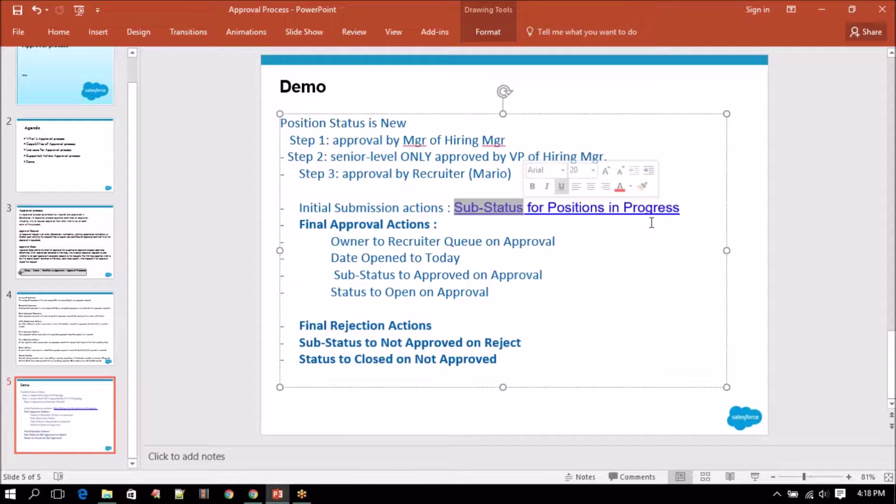
# Highlight the three approval steps and the "Owner to Recruiter Queue" action, and check the Owner field on the Salesforce position record
pyautogui.click(300, 225)
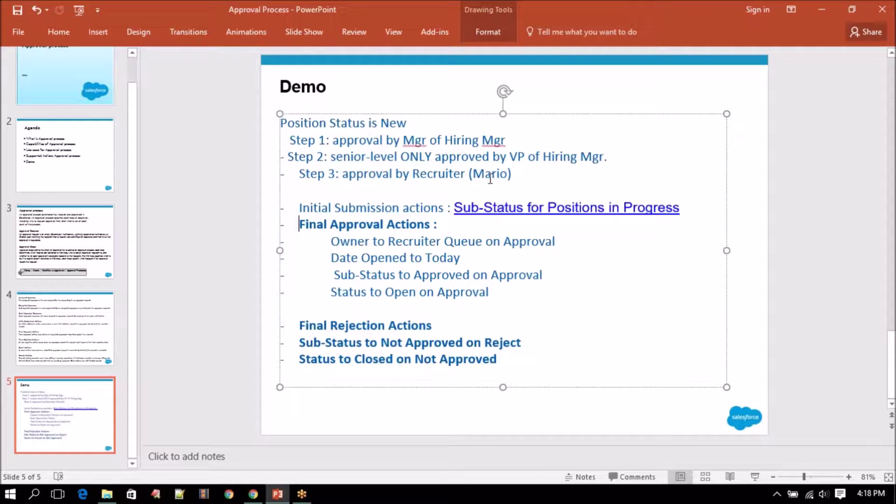
pyautogui.moveTo(515, 174); pyautogui.dragTo(286, 147)
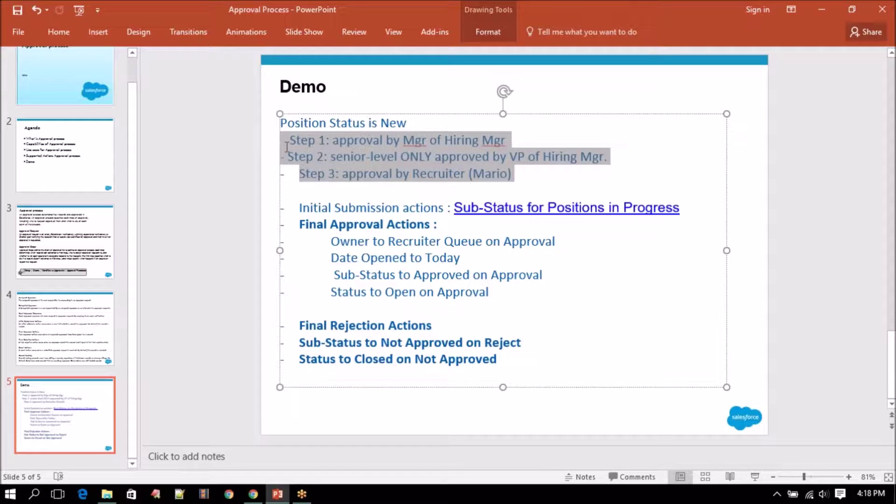
pyautogui.moveTo(331, 241); pyautogui.dragTo(507, 240)
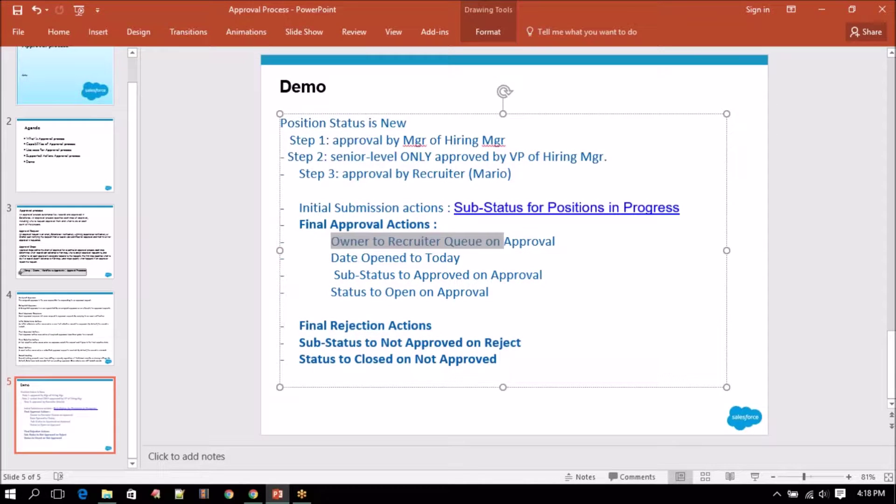
pyautogui.click(253, 493)
pyautogui.scroll(3, 343, 341)
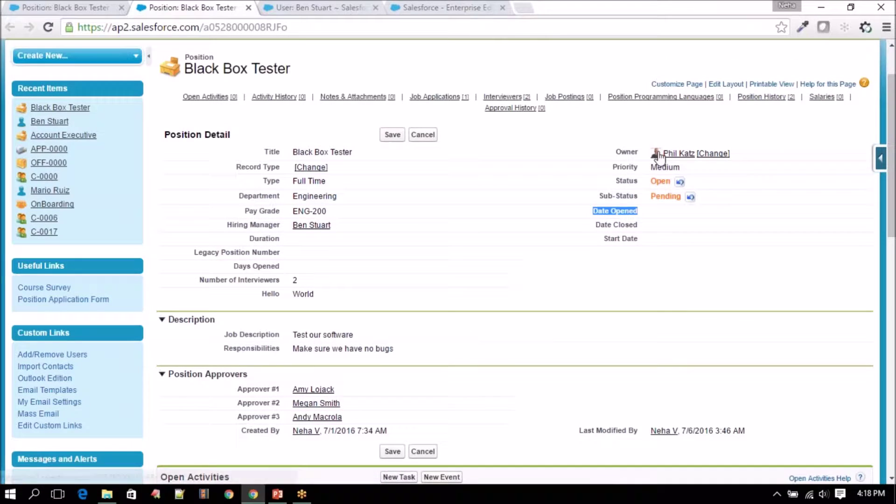
pyautogui.moveTo(672, 162)
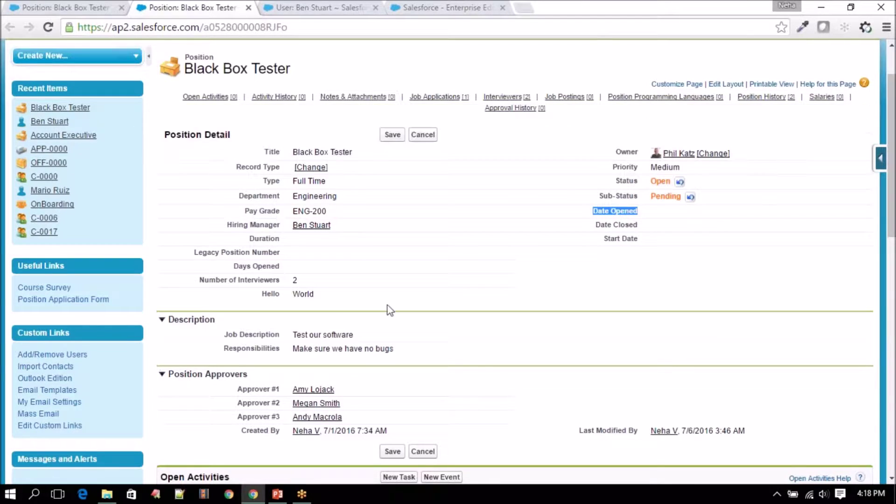
# Review the "Date Opened to Today" action on the PowerPoint slide against the Date Opened field of the Salesforce position
pyautogui.click(277, 494)
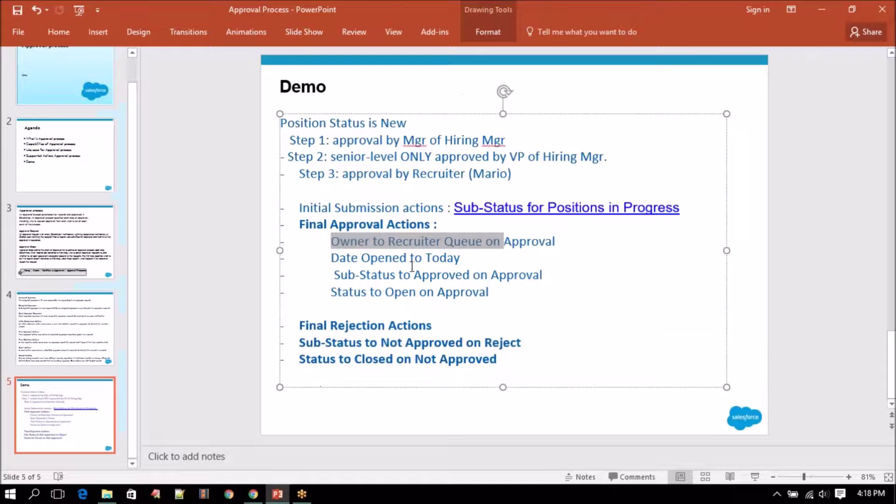
pyautogui.moveTo(331, 259); pyautogui.dragTo(472, 258)
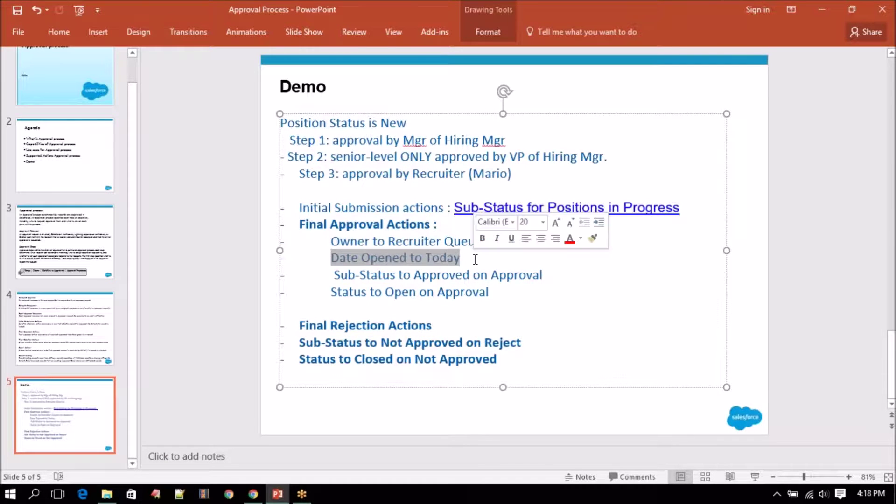
pyautogui.click(253, 494)
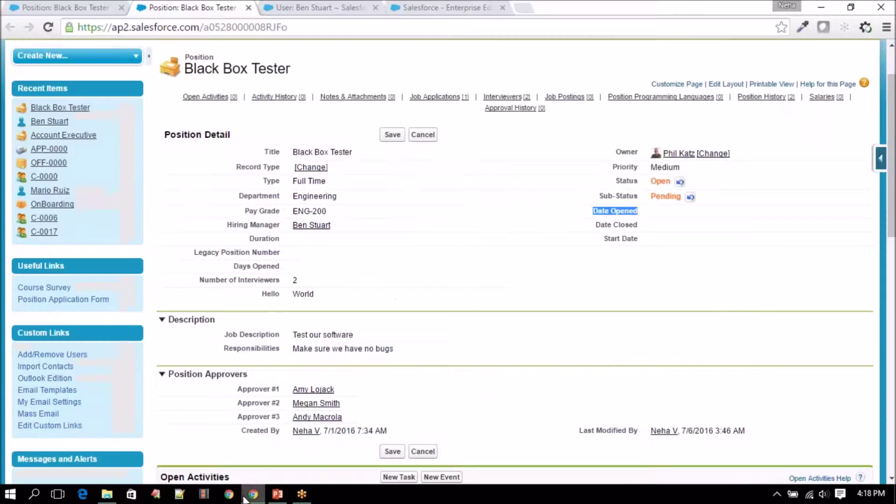
pyautogui.doubleClick(651, 214)
pyautogui.click(630, 211)
# Compare the Final Approval Actions on the PowerPoint slide with the Status and Sub-Status fields of the Salesforce position
pyautogui.moveTo(277, 498)
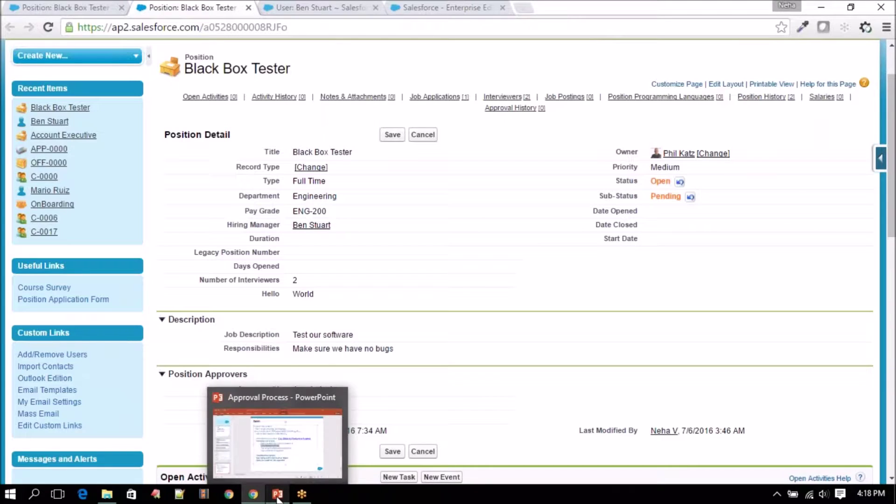
pyautogui.click(277, 497)
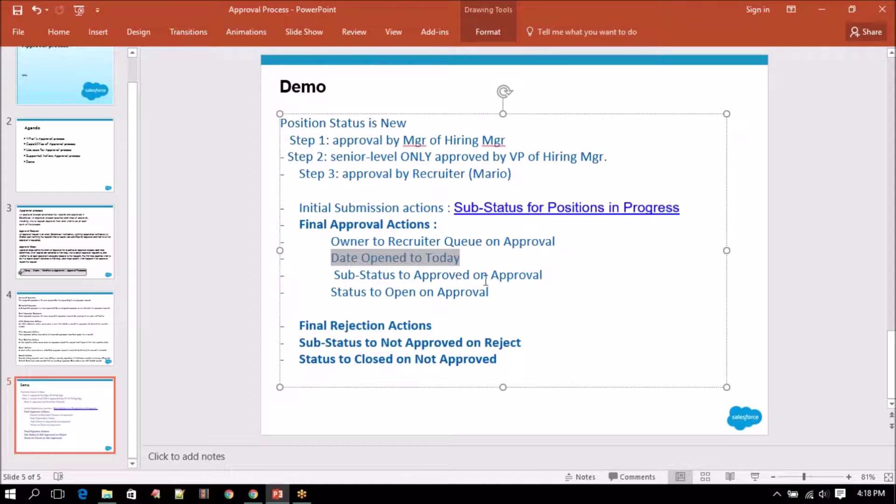
pyautogui.click(253, 493)
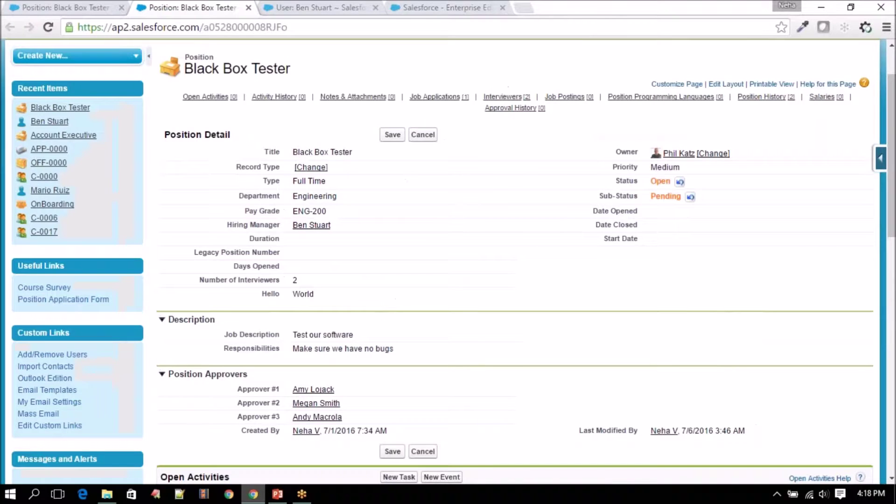
pyautogui.click(282, 497)
pyautogui.moveTo(305, 228); pyautogui.dragTo(400, 227)
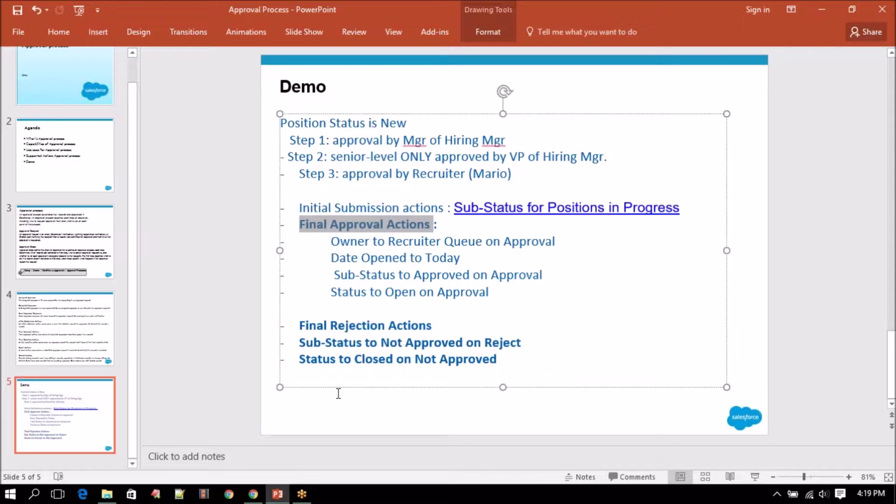
pyautogui.click(253, 493)
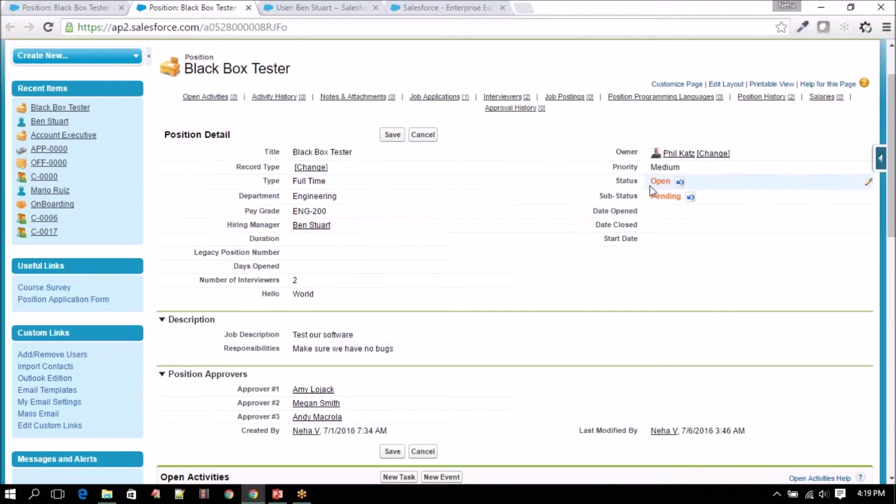
# Return to the PowerPoint slide and highlight the Final Approval Actions heading, followed by the three approval steps
pyautogui.click(277, 493)
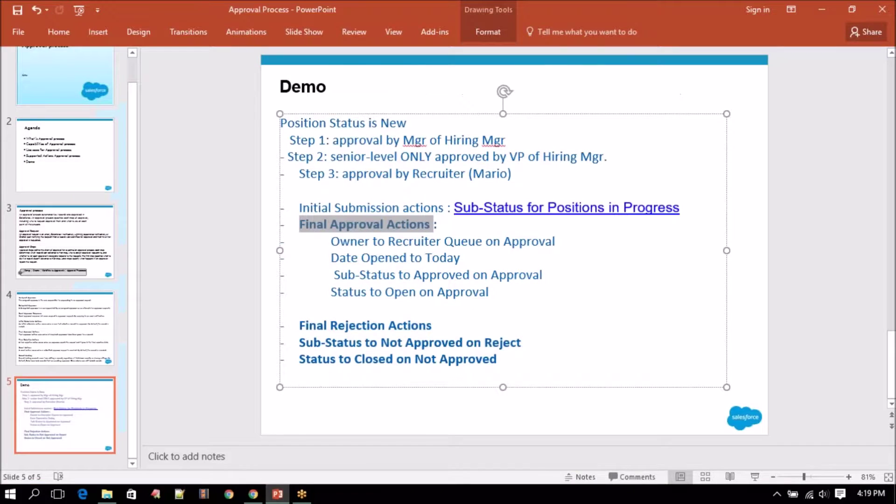
pyautogui.click(312, 225)
pyautogui.moveTo(299, 225); pyautogui.dragTo(421, 229)
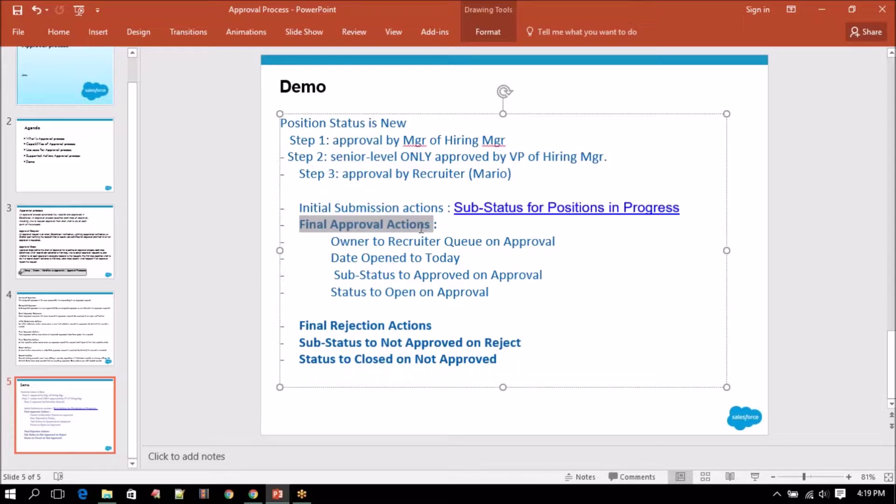
pyautogui.click(537, 176)
pyautogui.moveTo(537, 176); pyautogui.dragTo(282, 139)
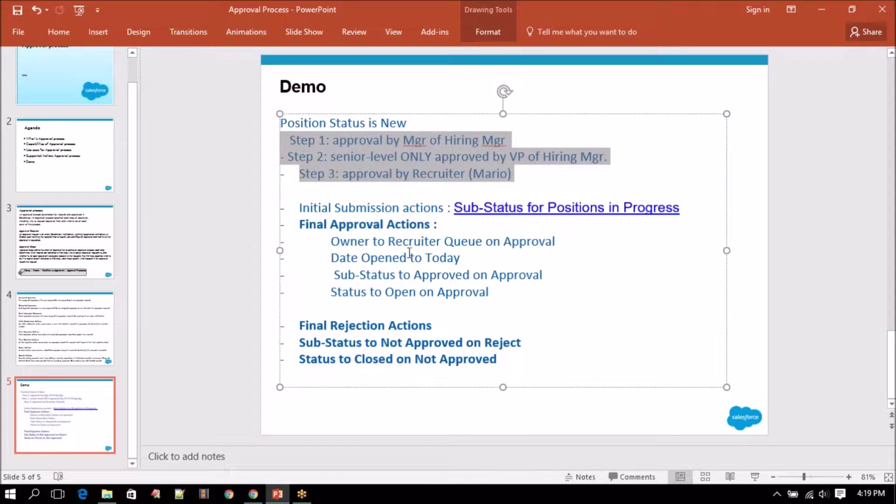
# Switch to the Salesforce position and view the Sub-Status options available for the Closed status
pyautogui.click(253, 494)
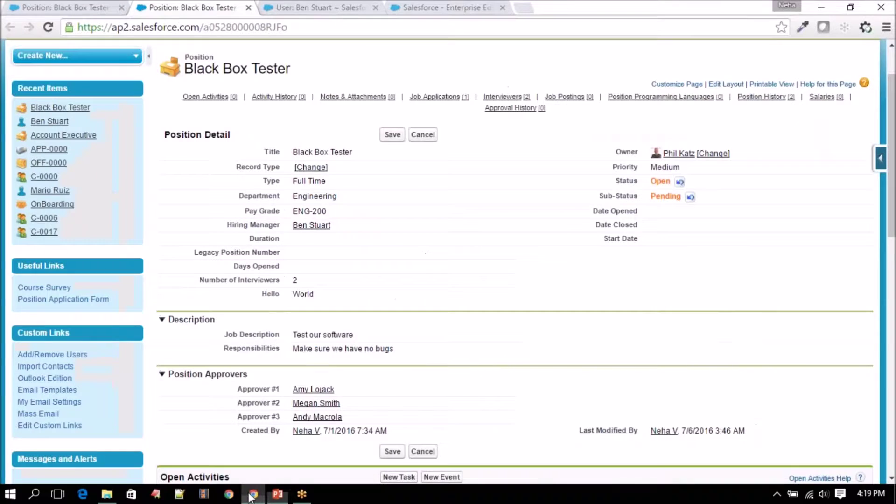
pyautogui.doubleClick(668, 181)
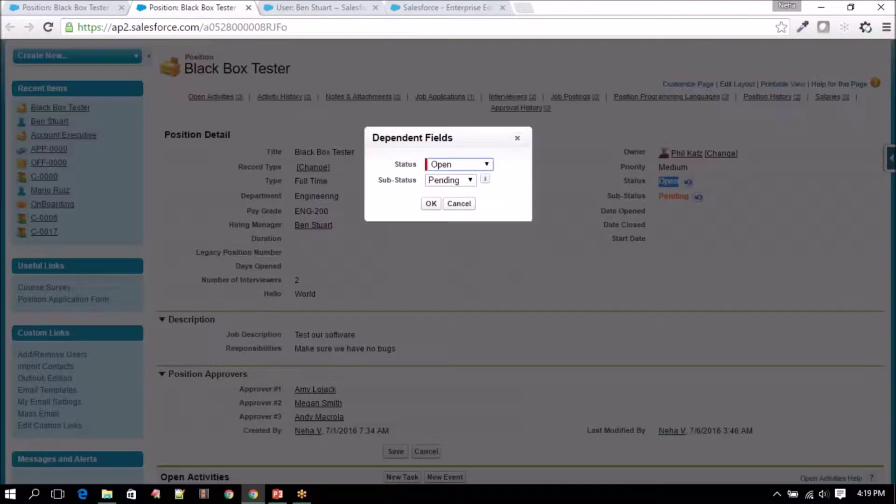
pyautogui.click(450, 164)
pyautogui.click(446, 196)
pyautogui.click(448, 179)
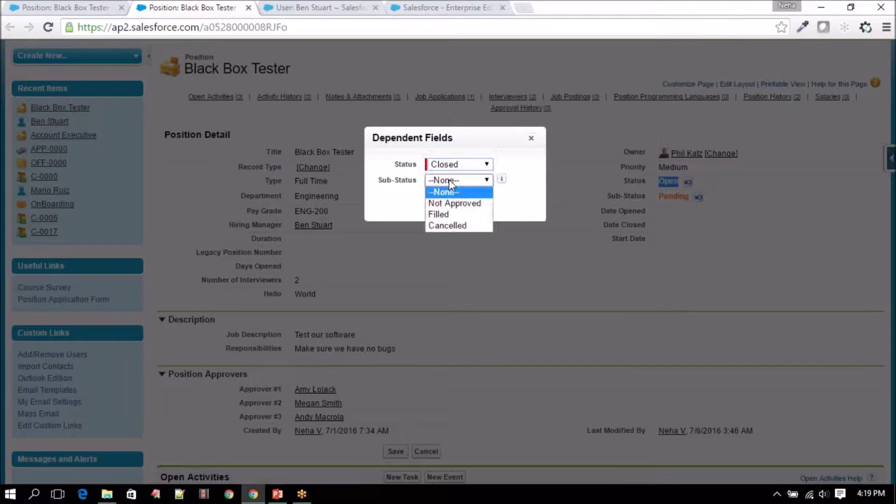
# Try Status Open with Sub-Status Approved in the position's dependent fields, then leave the dialog
pyautogui.click(448, 164)
pyautogui.click(448, 167)
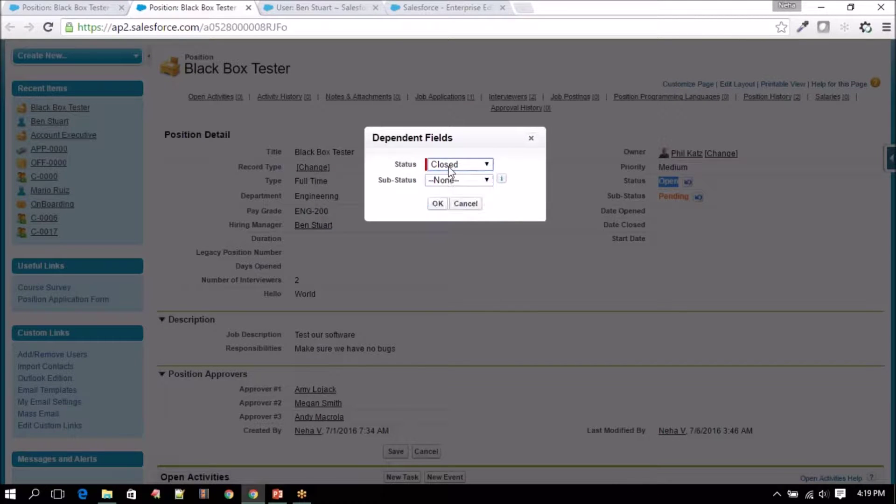
pyautogui.click(451, 168)
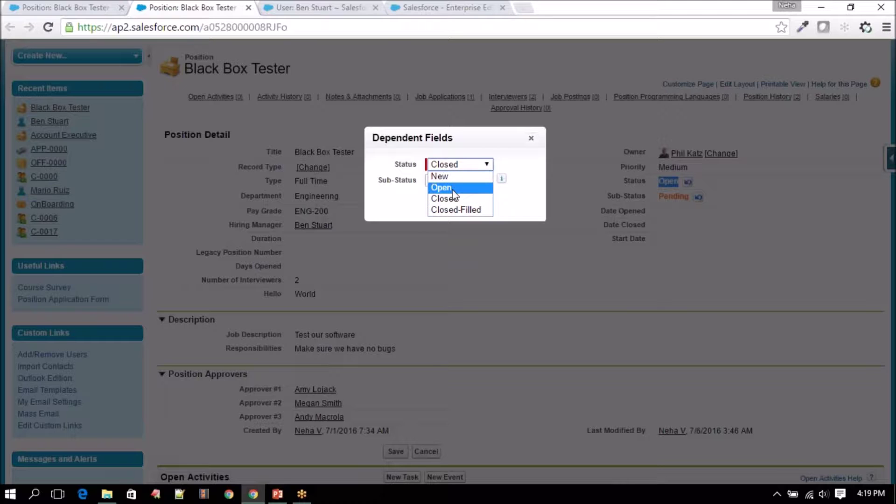
pyautogui.click(451, 186)
pyautogui.click(452, 181)
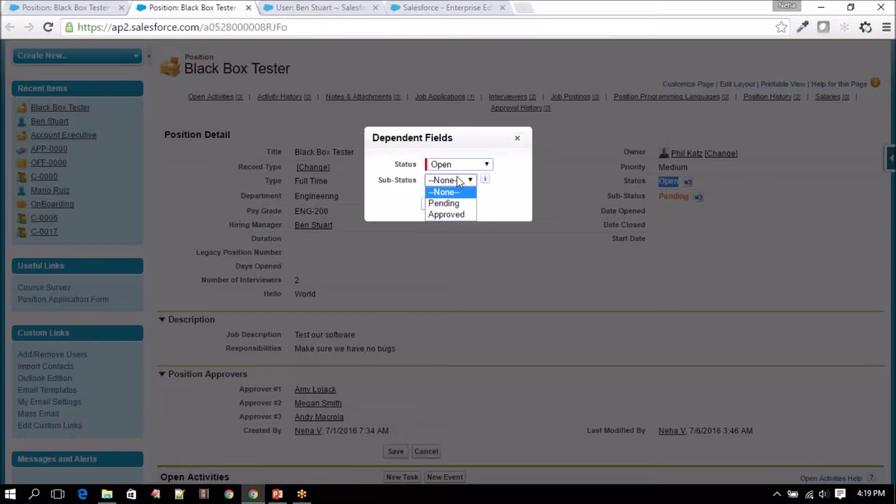
pyautogui.click(453, 218)
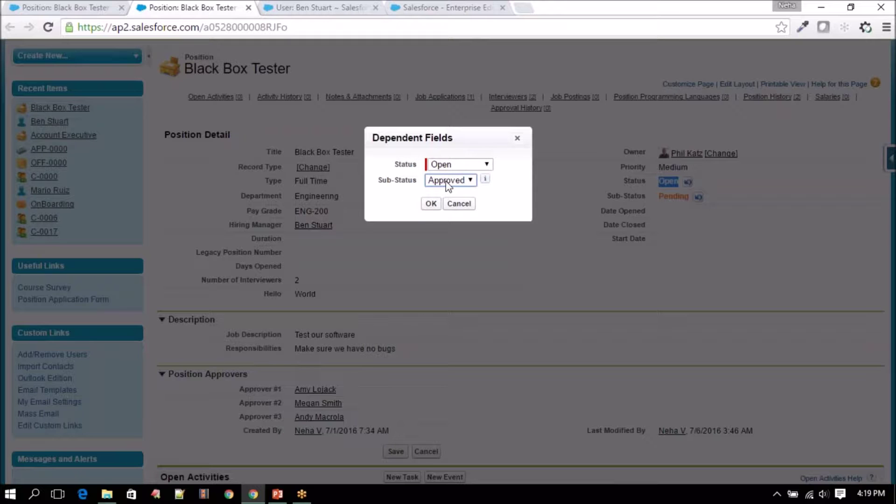
pyautogui.click(433, 206)
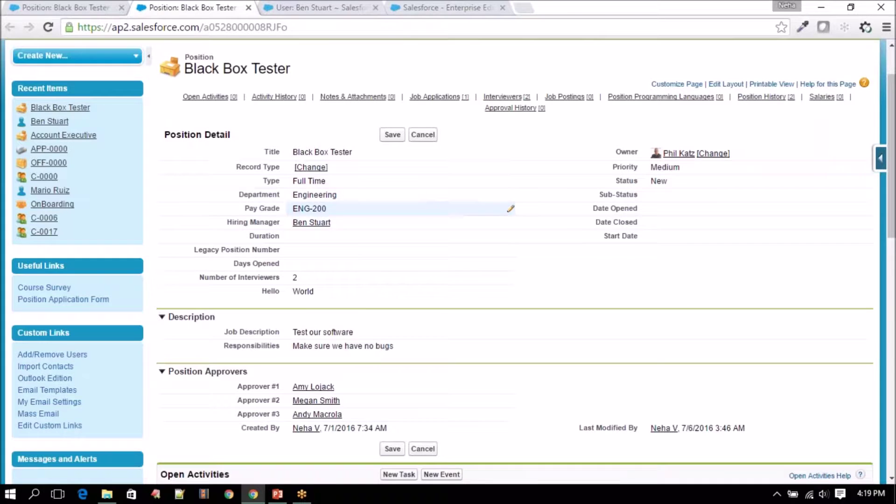
# Return to the PowerPoint slide and highlight the "Status to Open on Approval" and "Sub-Status to Approved" actions
pyautogui.click(281, 494)
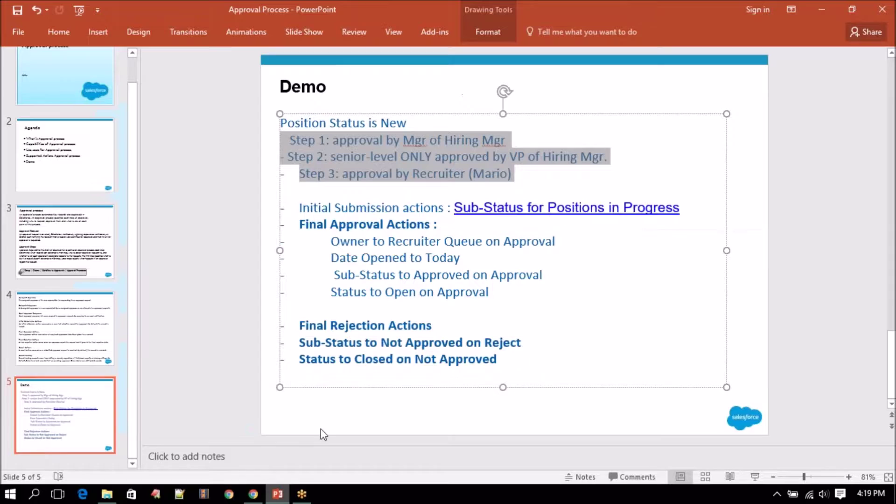
pyautogui.click(335, 291)
pyautogui.moveTo(332, 292); pyautogui.dragTo(500, 292)
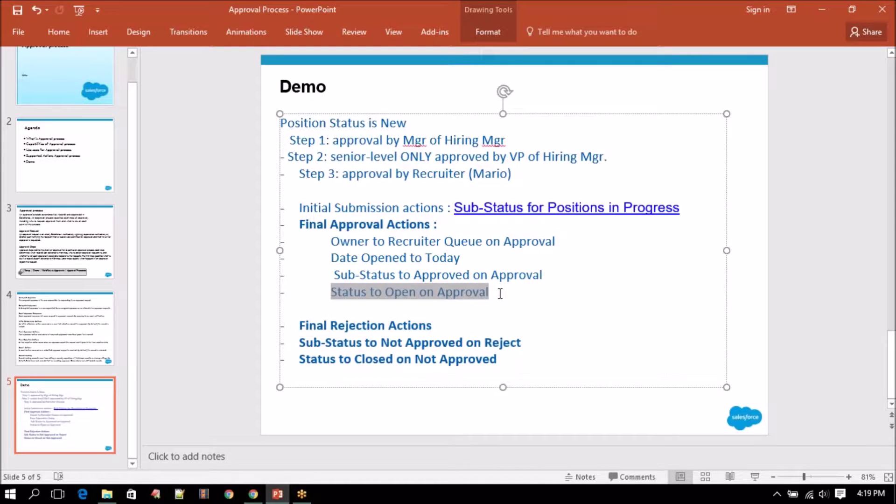
pyautogui.moveTo(335, 275); pyautogui.dragTo(472, 275)
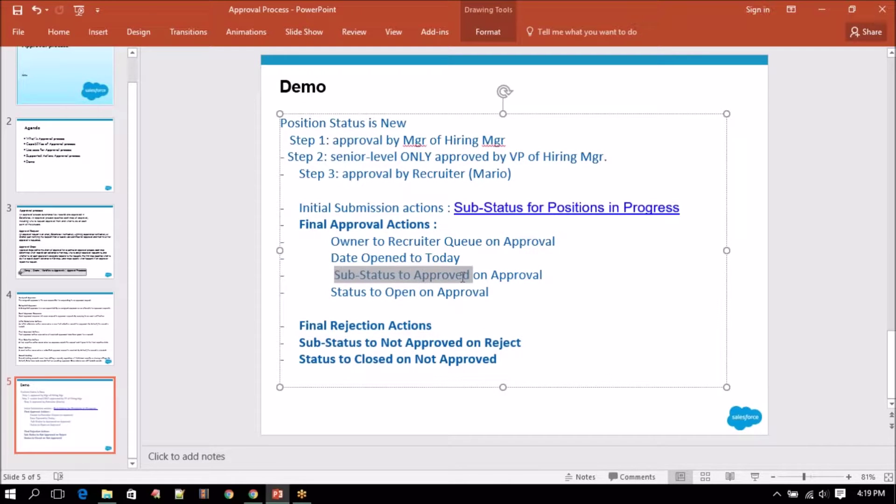
# Highlight the Final Rejection Actions heading, the three approval steps and the "Status to Closed on Not Approved" action on the slide
pyautogui.click(305, 338)
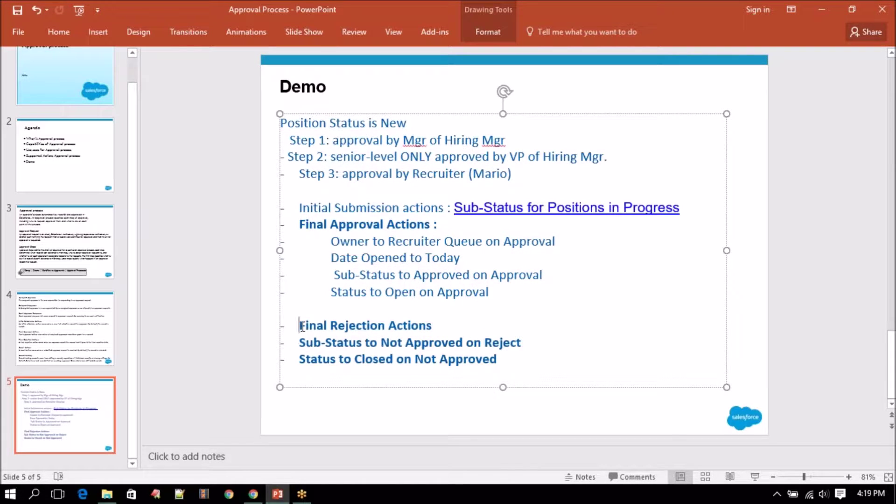
pyautogui.moveTo(299, 325); pyautogui.dragTo(416, 322)
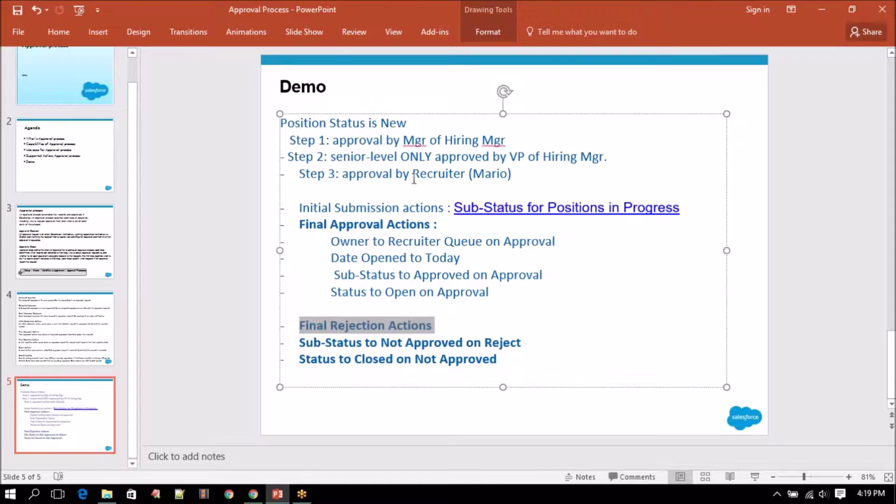
pyautogui.moveTo(513, 173); pyautogui.dragTo(289, 140)
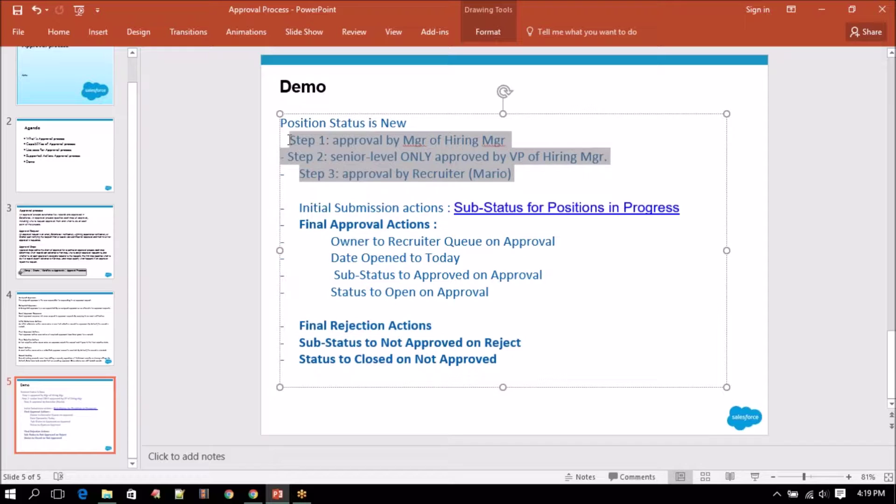
pyautogui.moveTo(300, 360); pyautogui.dragTo(443, 359)
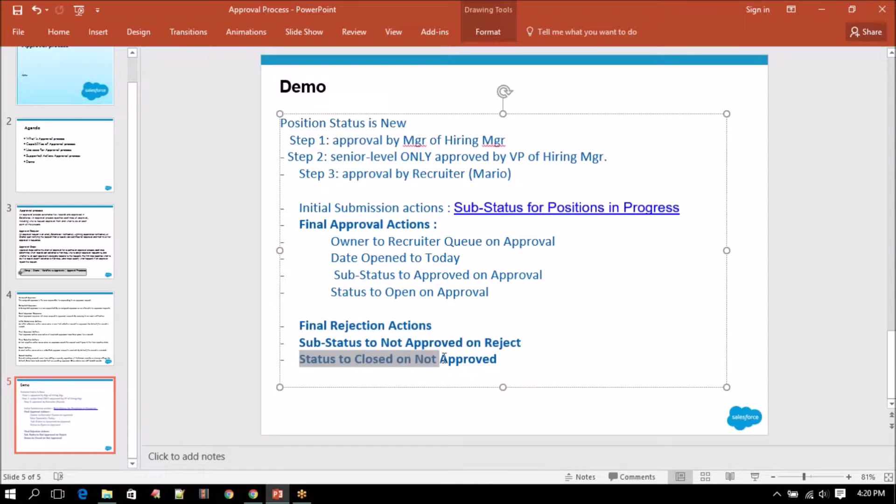
# Switch to the Salesforce position, try Status Closed with Sub-Status Not Approved in the dependent fields, and cancel
pyautogui.click(253, 494)
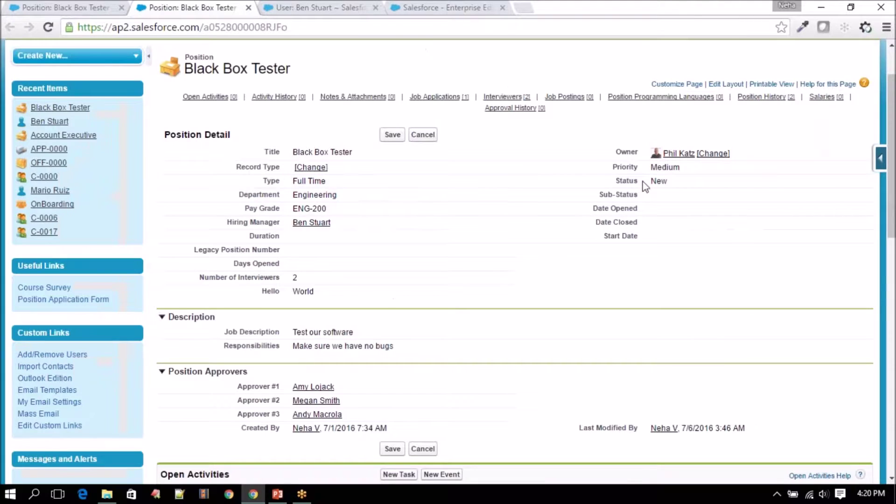
pyautogui.doubleClick(658, 181)
pyautogui.click(487, 164)
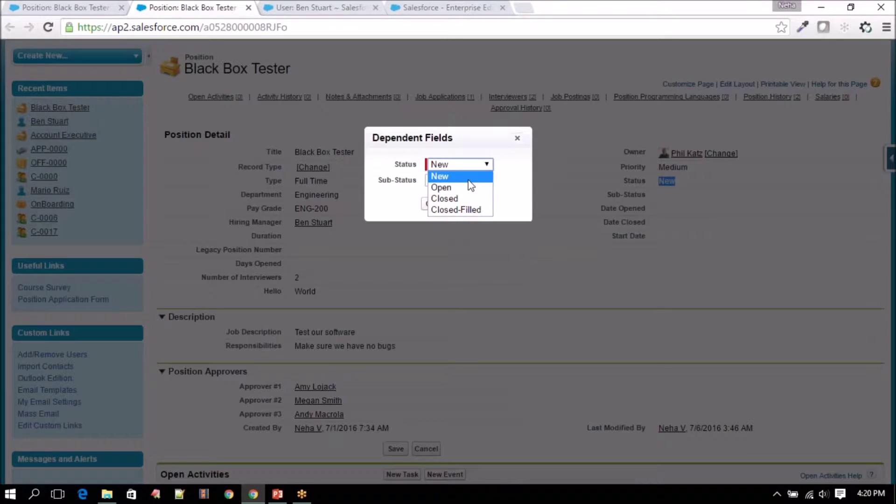
pyautogui.click(459, 199)
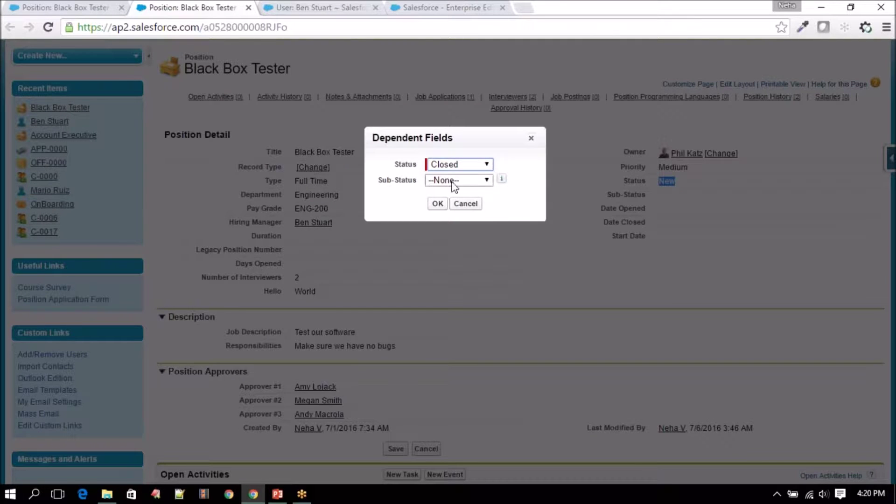
pyautogui.click(452, 182)
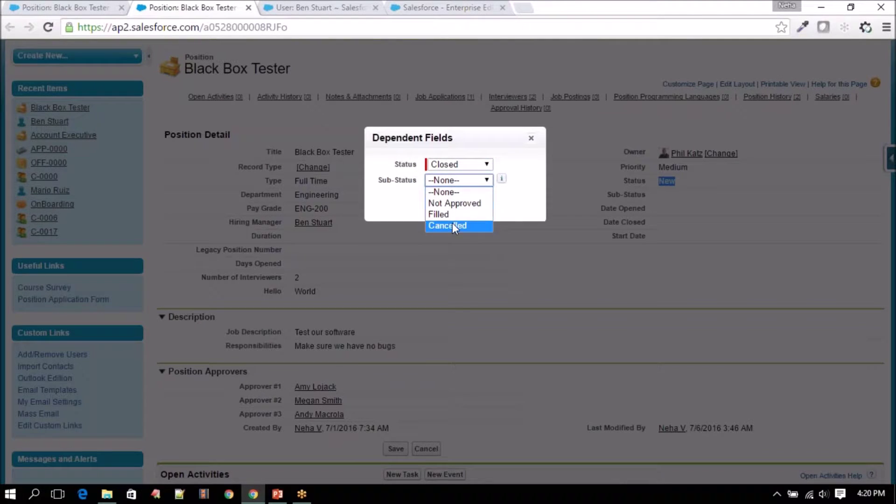
pyautogui.click(454, 203)
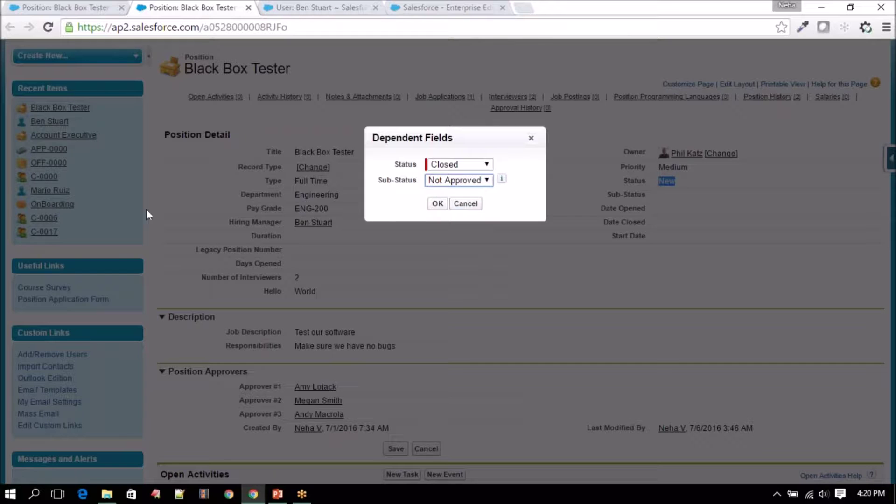
pyautogui.click(465, 203)
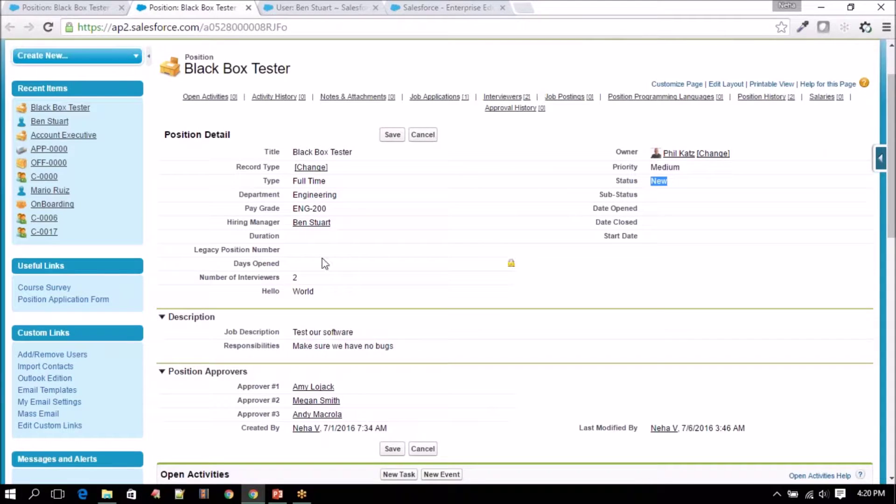
# Return to the PowerPoint slide, remove the indent from the Step 3 line and start it with a hyphen
pyautogui.click(278, 493)
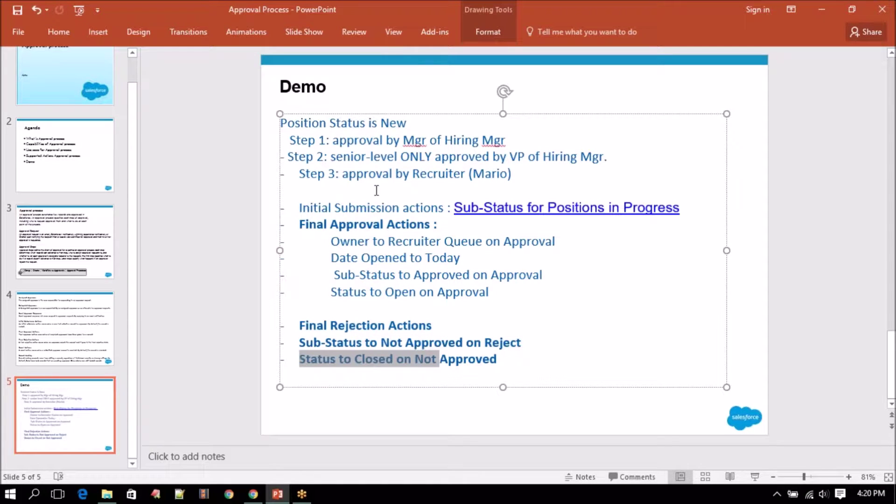
pyautogui.click(299, 175)
pyautogui.hotkey('shift', 'Tab')
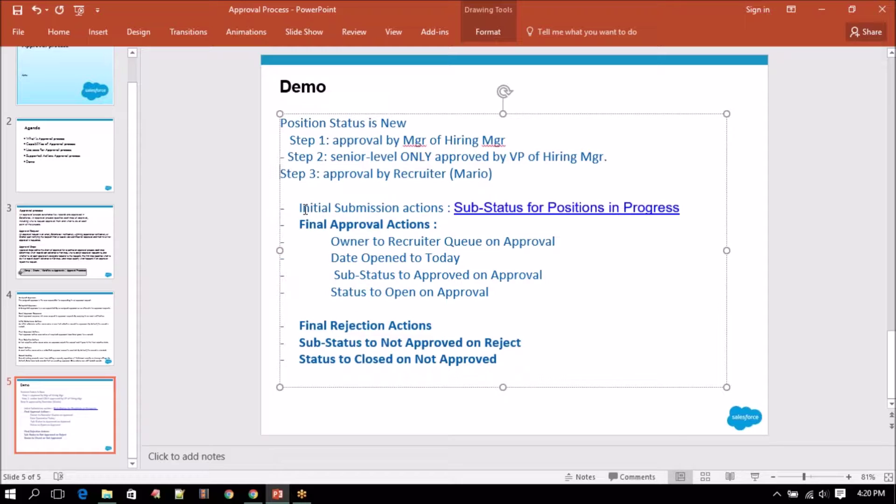
pyautogui.write('-')
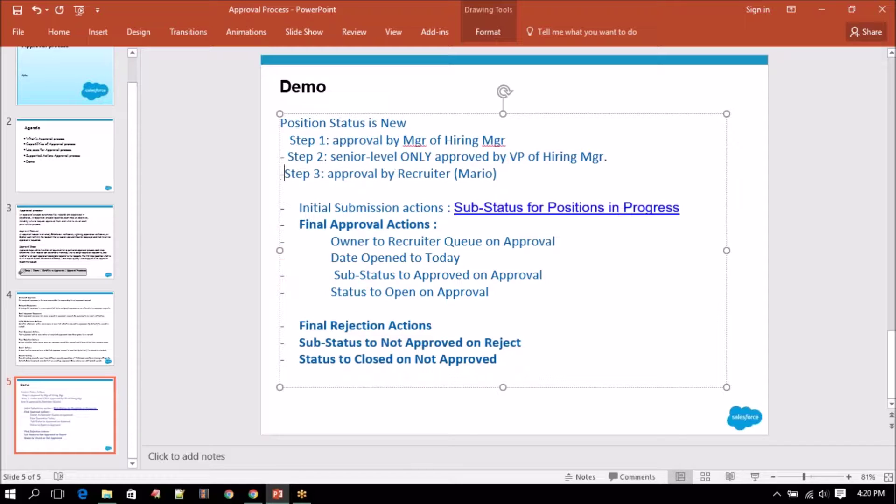
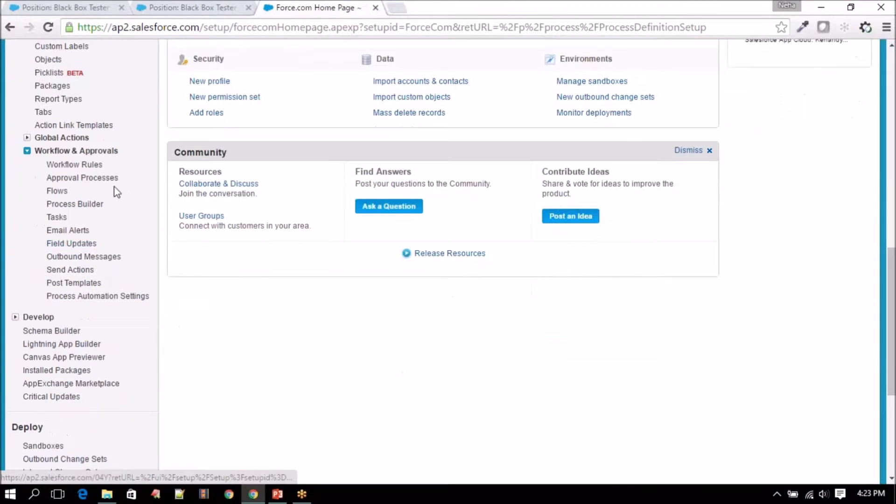
# Open the Approval Processes setup page in Salesforce and choose Position as the object to manage
pyautogui.click(82, 176)
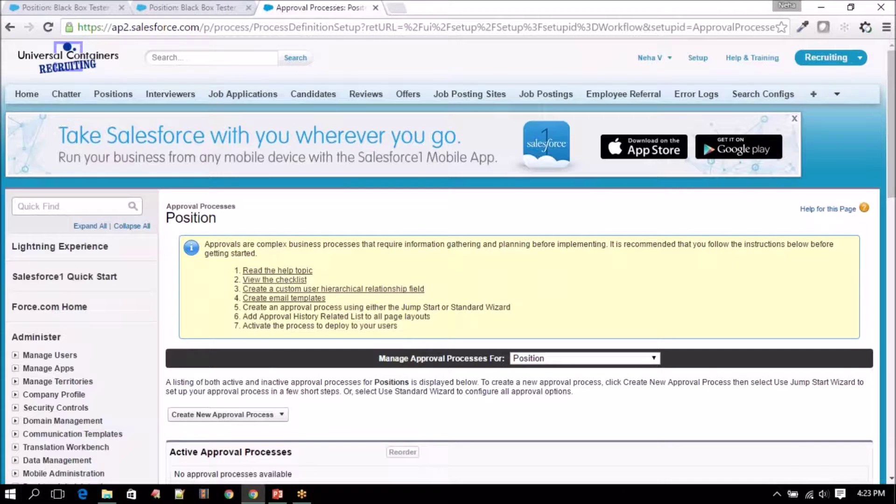
pyautogui.scroll(-1, 561, 300)
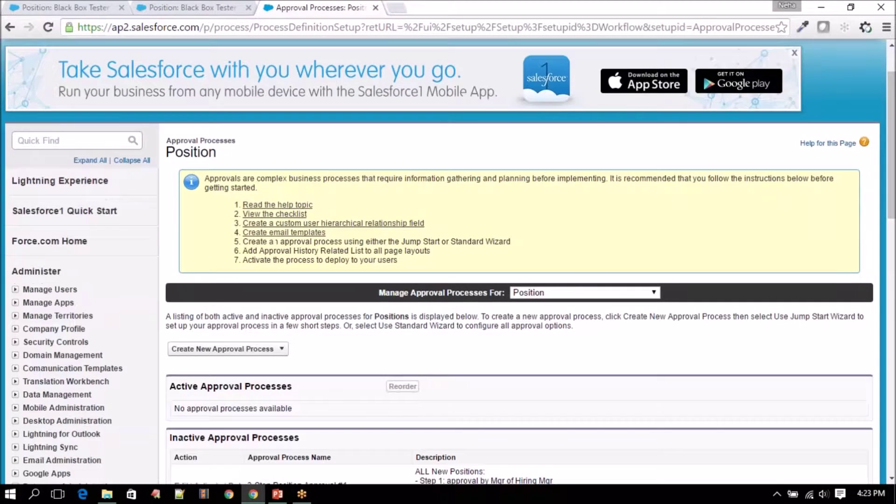
pyautogui.click(560, 295)
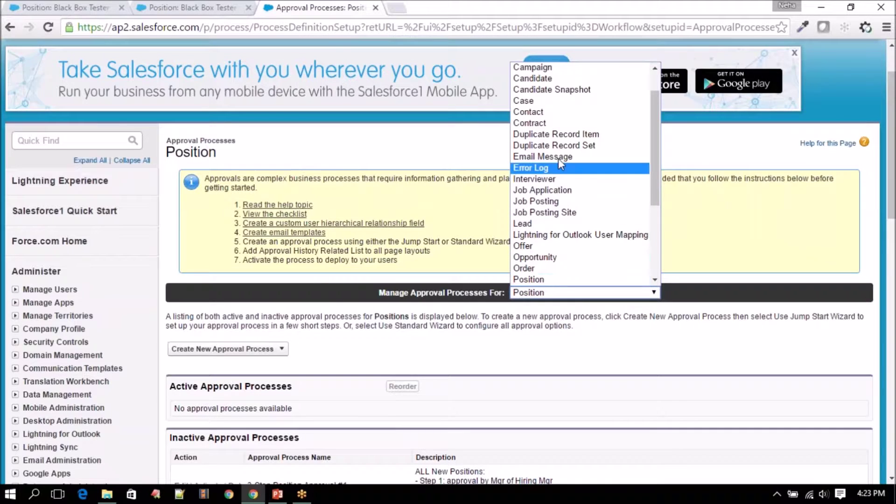
pyautogui.scroll(-3, 547, 226)
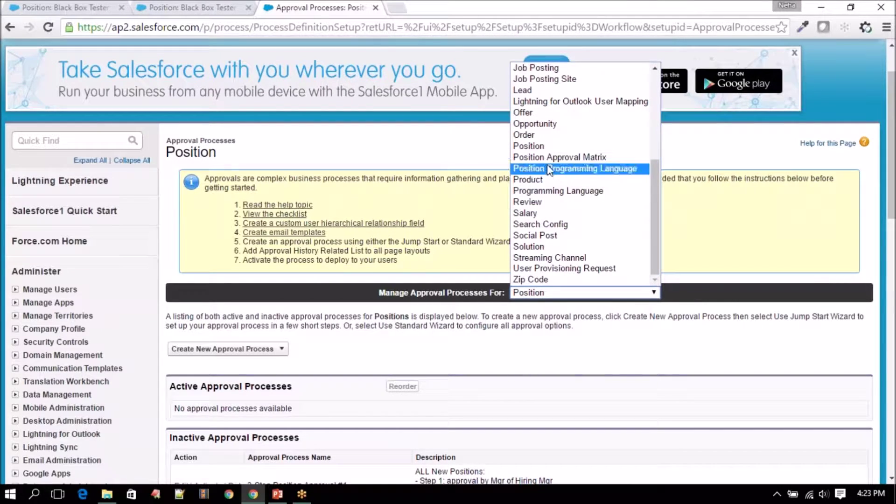
pyautogui.click(545, 147)
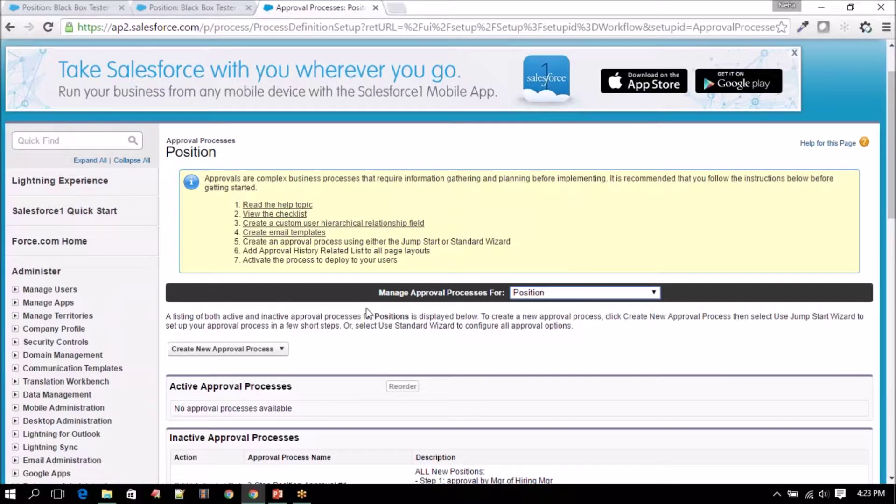
# Start a new Position approval process with the Standard Setup Wizard
pyautogui.scroll(-3, 359, 339)
pyautogui.click(236, 217)
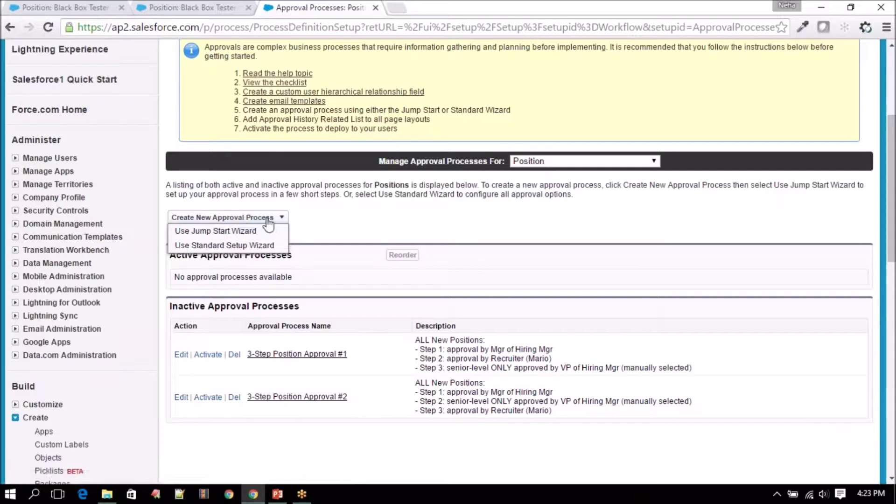
pyautogui.click(227, 247)
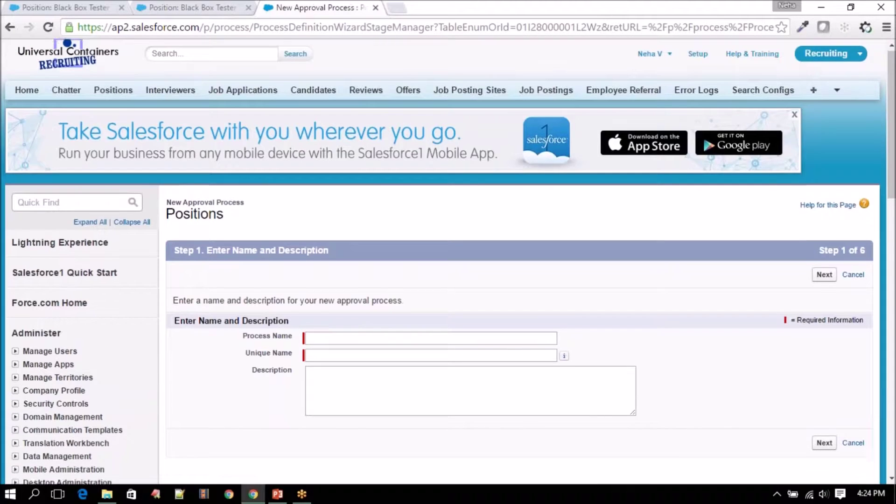
# Name the approval process "New Positions approval" and let the unique name fill in as New_Positions_approval
pyautogui.scroll(-3, 340, 222)
pyautogui.click(342, 210)
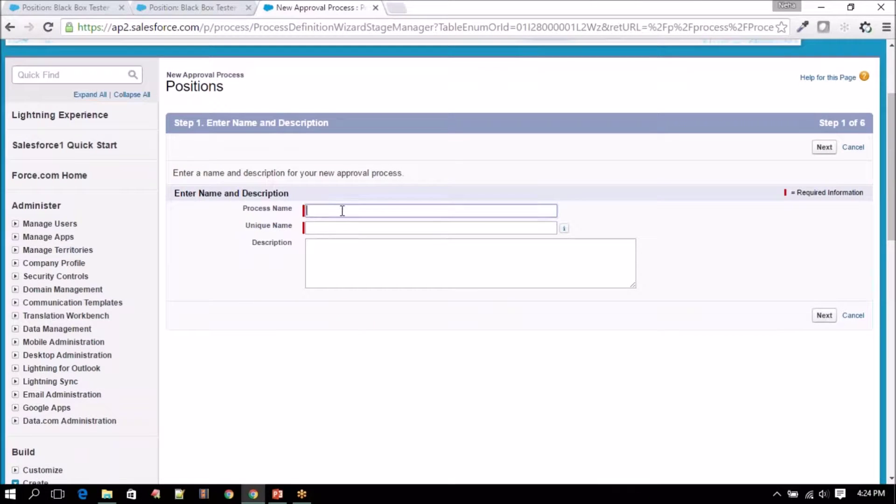
pyautogui.write('New Positions approav')
pyautogui.write('l')
pyautogui.press('BackSpace')
pyautogui.press('BackSpace')
pyautogui.write('val')
pyautogui.click(439, 230)
# Describe the approval process as "New Positions will be sent for approval process" and continue to the entry criteria
pyautogui.click(453, 276)
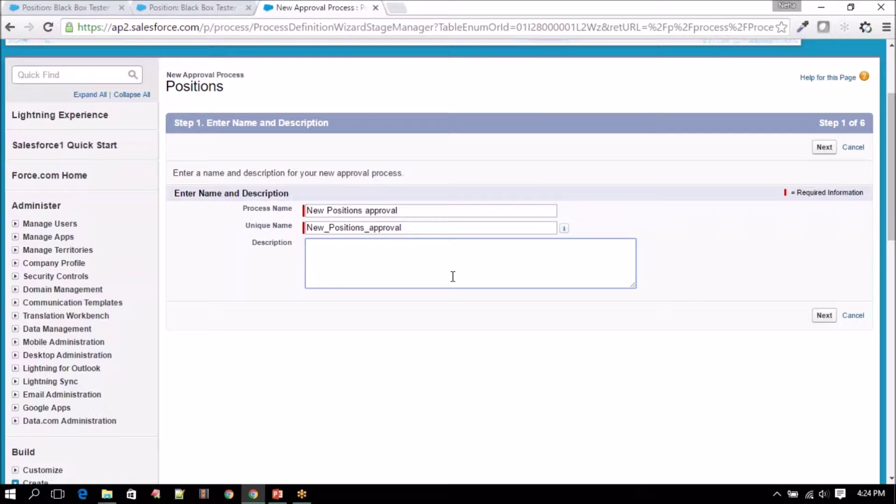
pyautogui.write('New Posiions')
pyautogui.press('BackSpace')
pyautogui.press('BackSpace')
pyautogui.press('BackSpace')
pyautogui.press('BackSpace')
pyautogui.press('BackSpace')
pyautogui.press('BackSpace')
pyautogui.write('itions will be sent ')
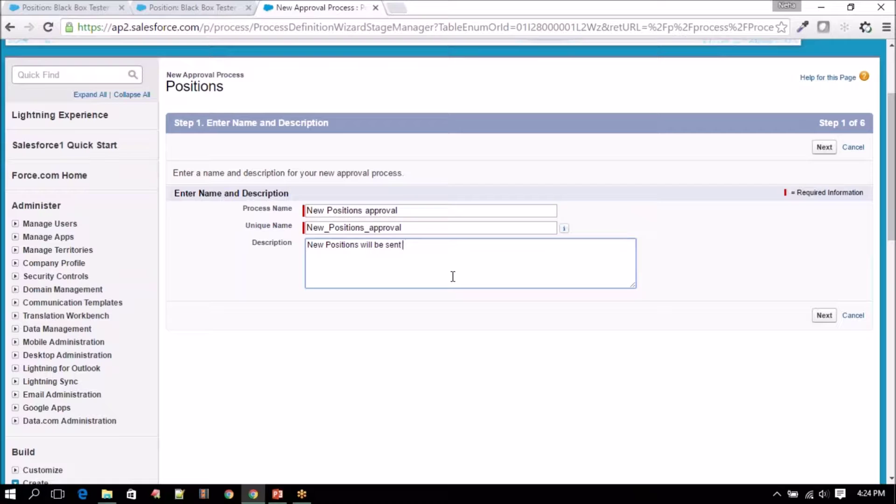
pyautogui.write('for approval process')
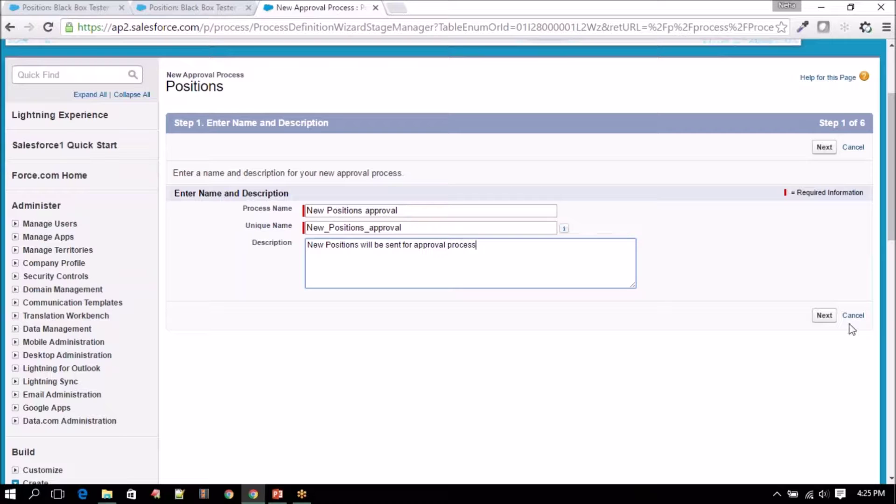
pyautogui.click(830, 322)
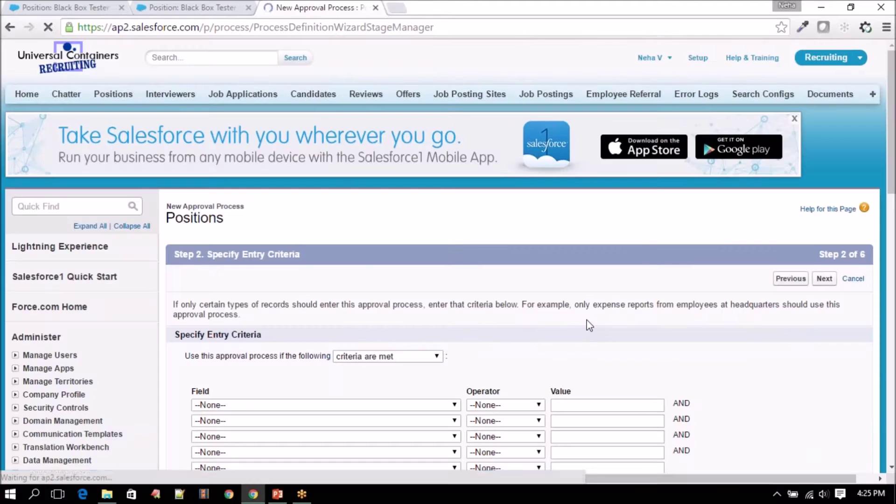
# Examine the entry criteria form alongside the Black Box Tester position record, noting its Status field, and return to the wizard
pyautogui.scroll(-3, 287, 270)
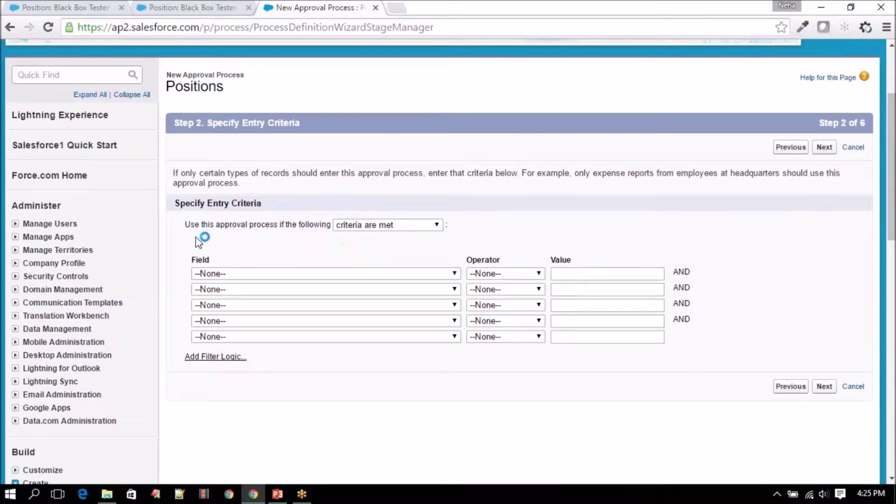
pyautogui.moveTo(185, 224); pyautogui.dragTo(331, 224)
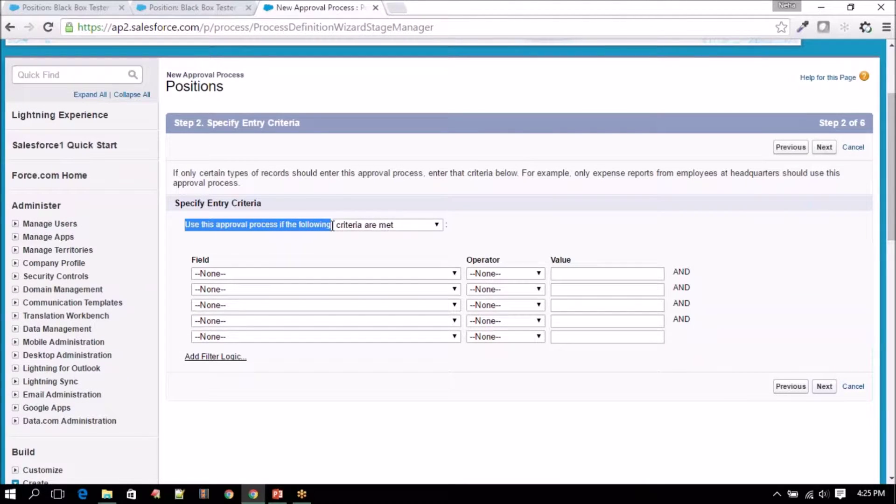
pyautogui.click(227, 8)
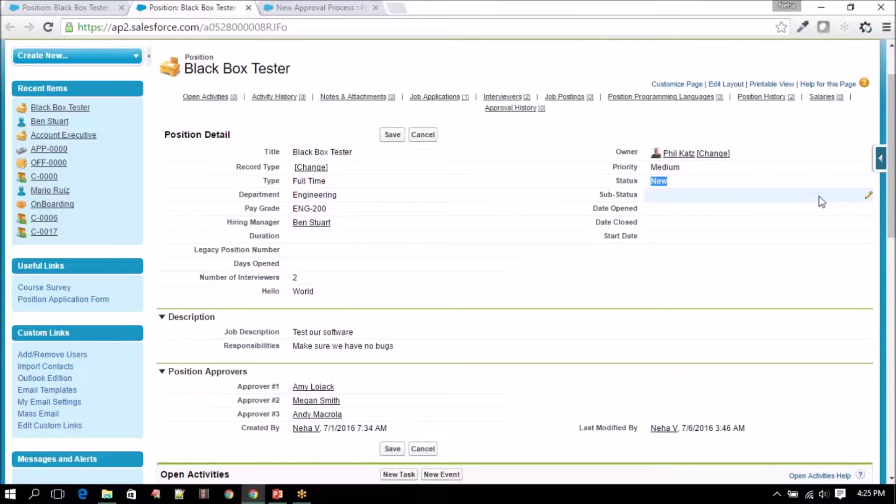
pyautogui.click(885, 135)
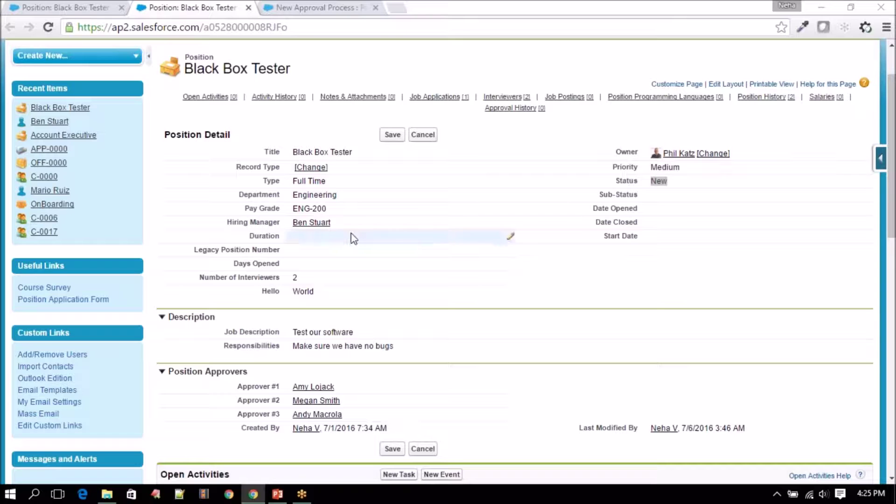
pyautogui.click(307, 7)
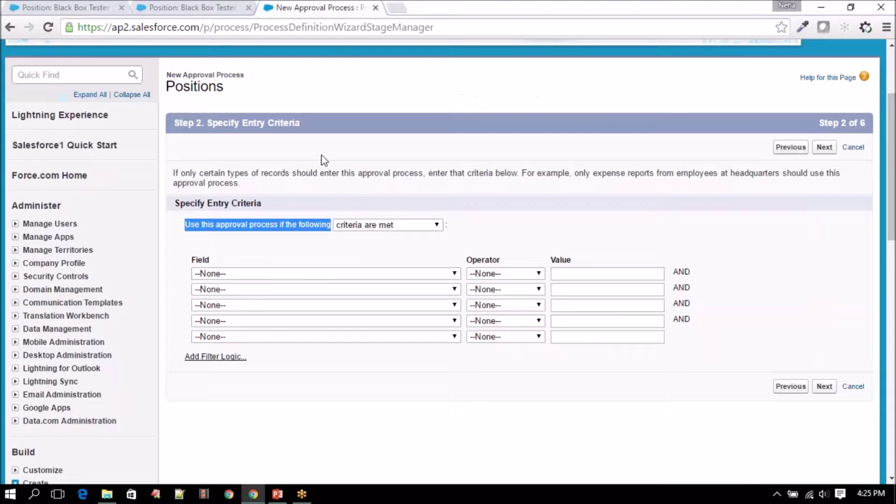
pyautogui.click(199, 7)
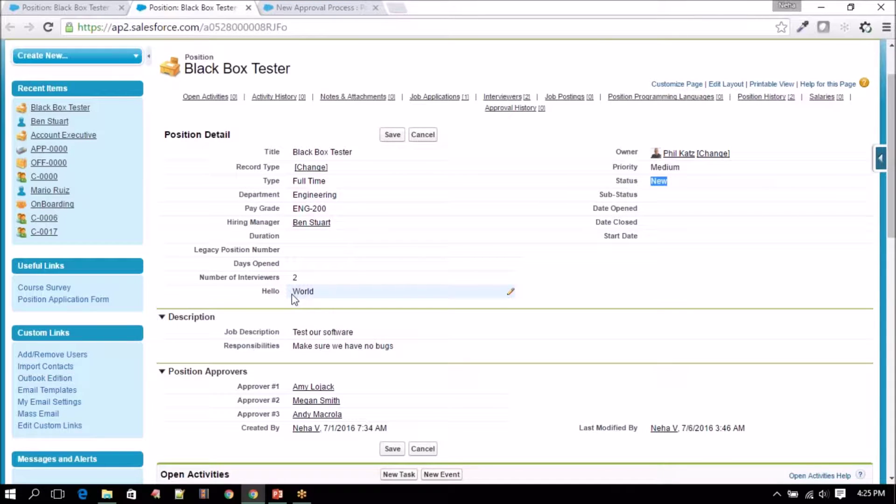
pyautogui.moveTo(184, 56); pyautogui.dragTo(304, 67)
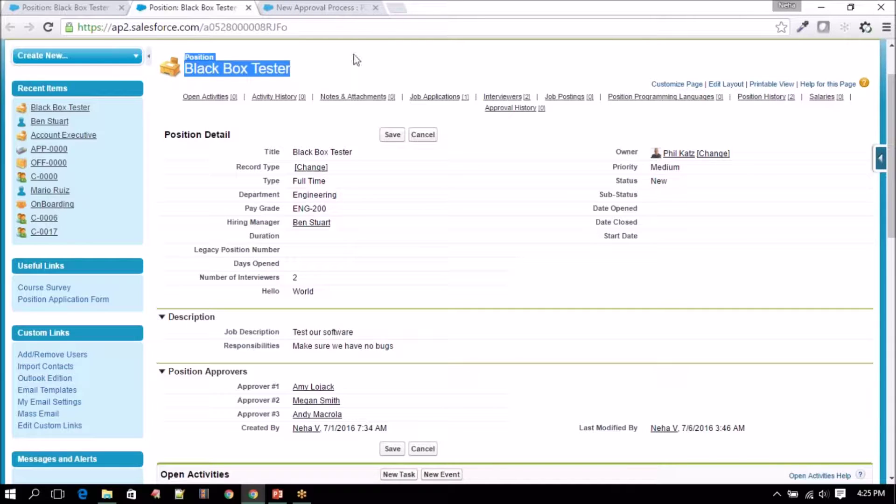
pyautogui.click(317, 8)
# Set the first entry criterion to Position: Status equals New and continue to the approver field settings
pyautogui.click(409, 278)
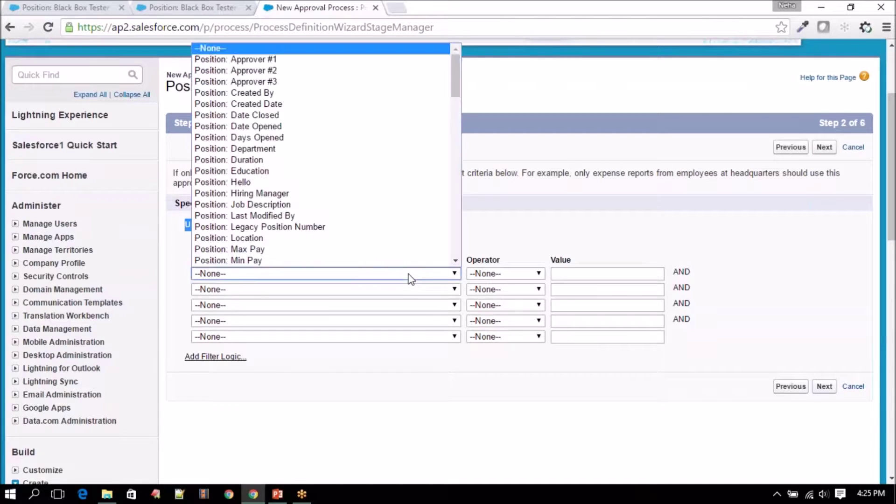
pyautogui.scroll(-4, 399, 258)
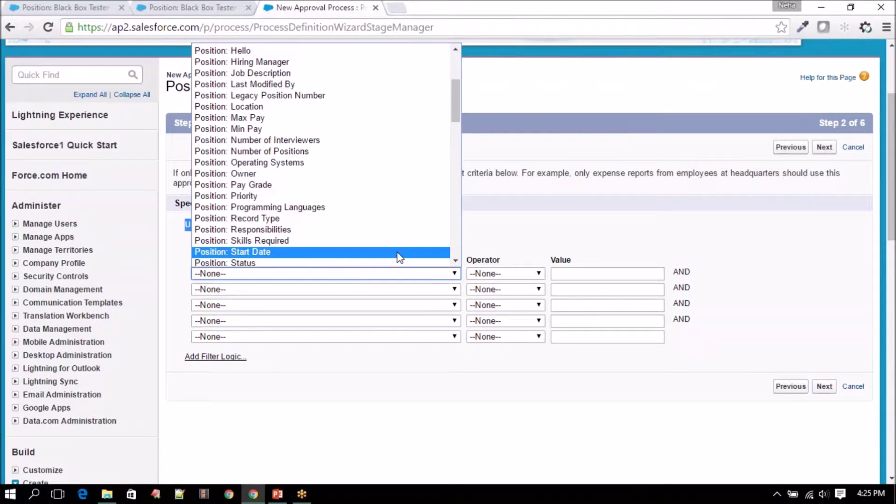
pyautogui.click(364, 262)
pyautogui.click(540, 275)
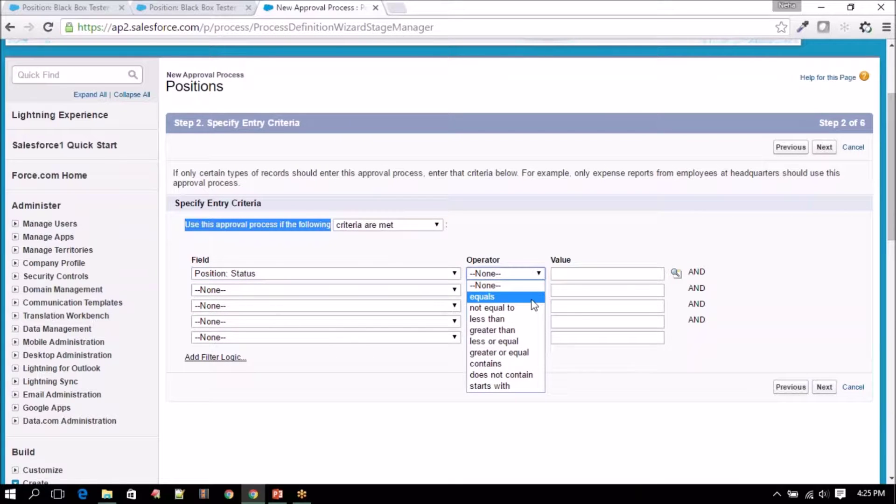
pyautogui.click(483, 297)
pyautogui.click(675, 273)
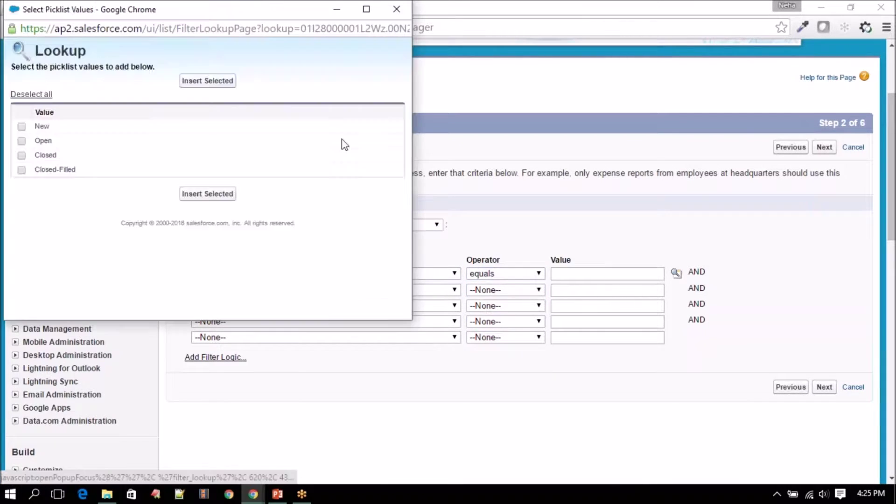
pyautogui.click(22, 126)
pyautogui.click(200, 82)
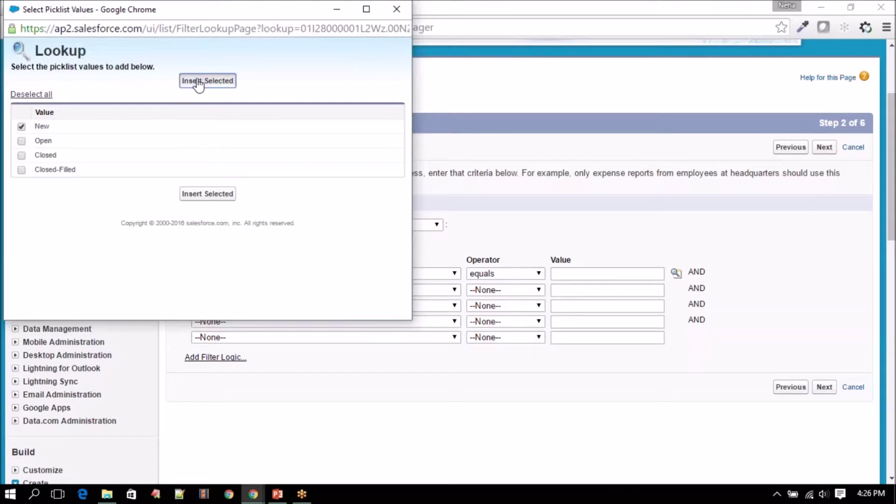
pyautogui.click(824, 386)
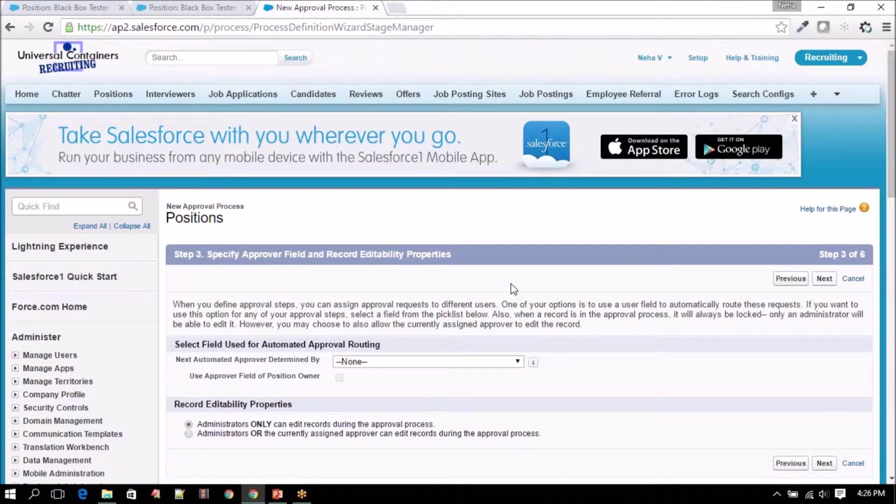
# Have the next automated approver determined by Manager and enable Use Approver Field of Position Owner
pyautogui.scroll(-3, 188, 249)
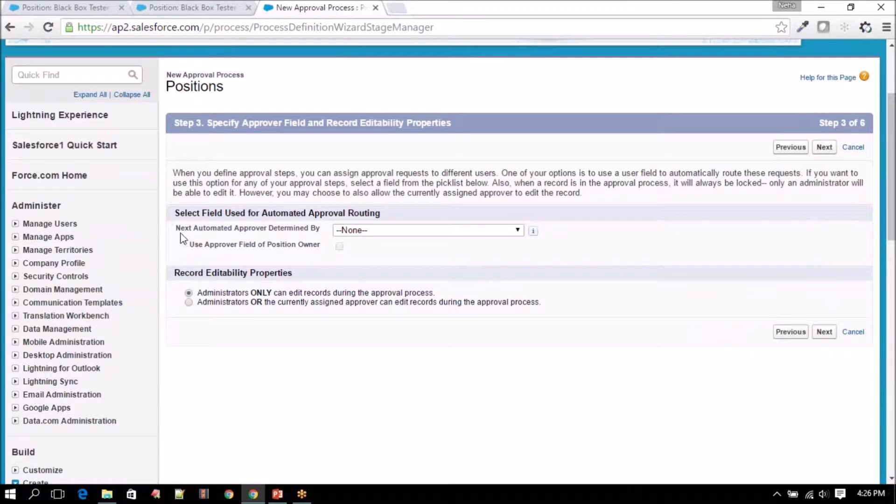
pyautogui.moveTo(177, 229); pyautogui.dragTo(322, 231)
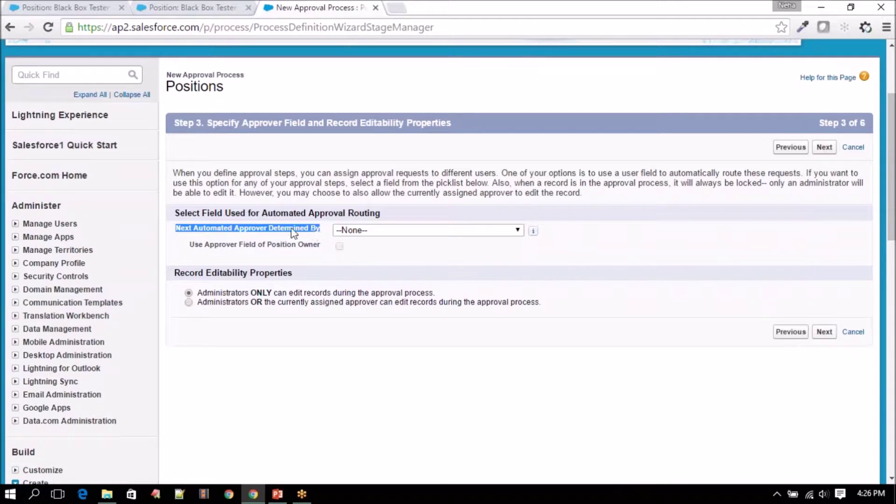
pyautogui.moveTo(202, 213); pyautogui.dragTo(411, 214)
pyautogui.click(256, 233)
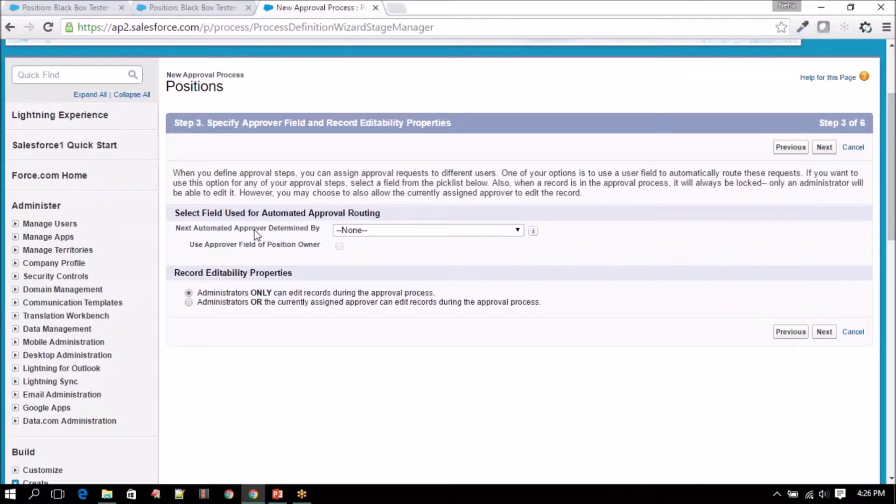
pyautogui.click(366, 231)
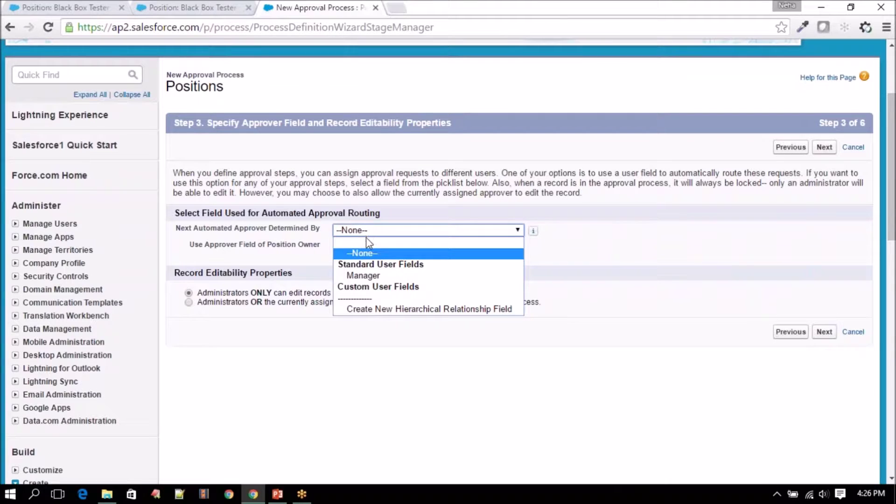
pyautogui.click(369, 276)
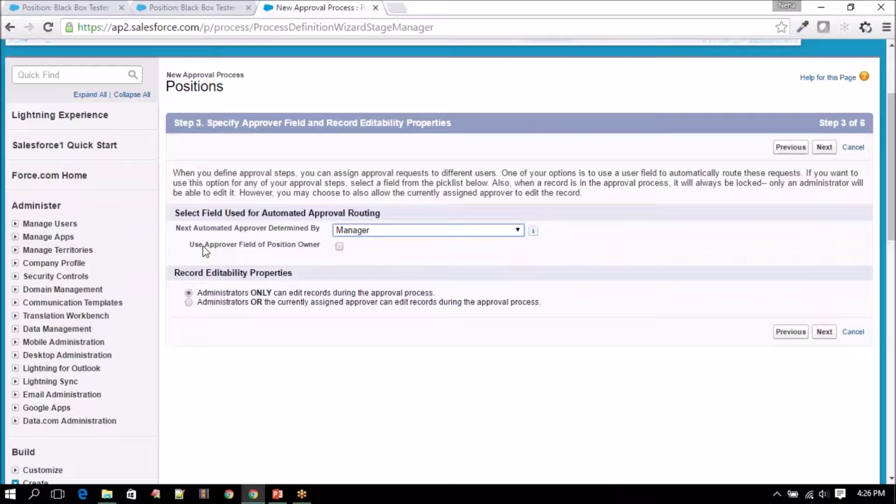
pyautogui.click(340, 250)
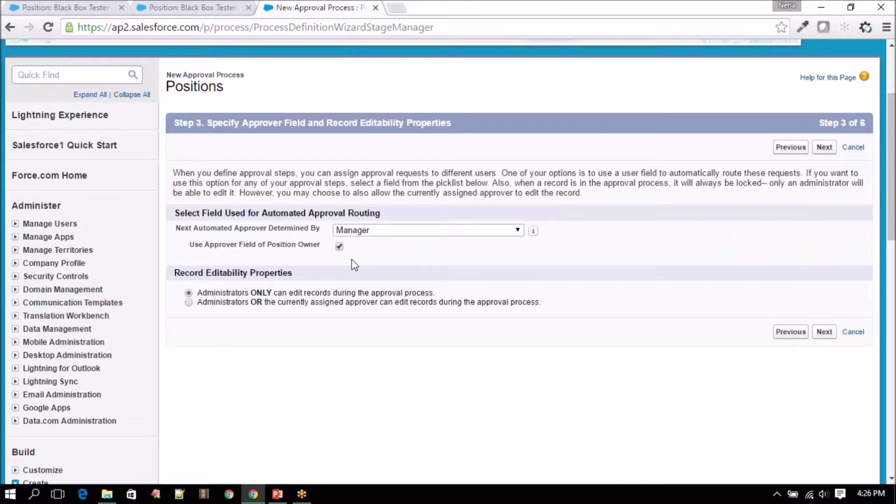
pyautogui.moveTo(177, 233); pyautogui.dragTo(321, 233)
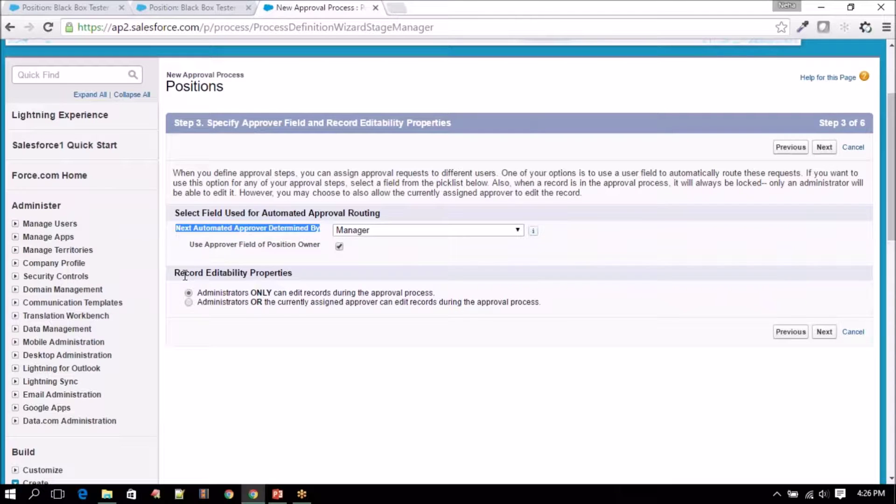
# Review both record editability options, allow only administrators to edit records during approval, and continue to the notification templates
pyautogui.moveTo(176, 272); pyautogui.dragTo(309, 271)
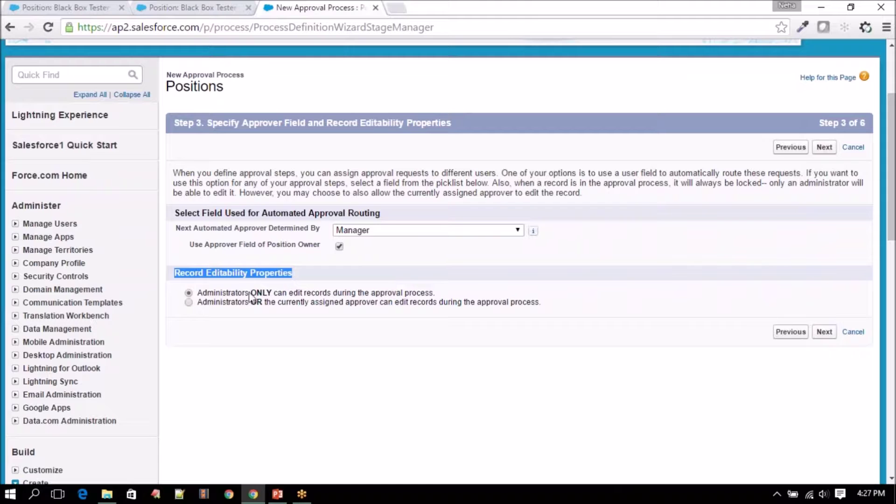
pyautogui.moveTo(197, 292); pyautogui.dragTo(436, 295)
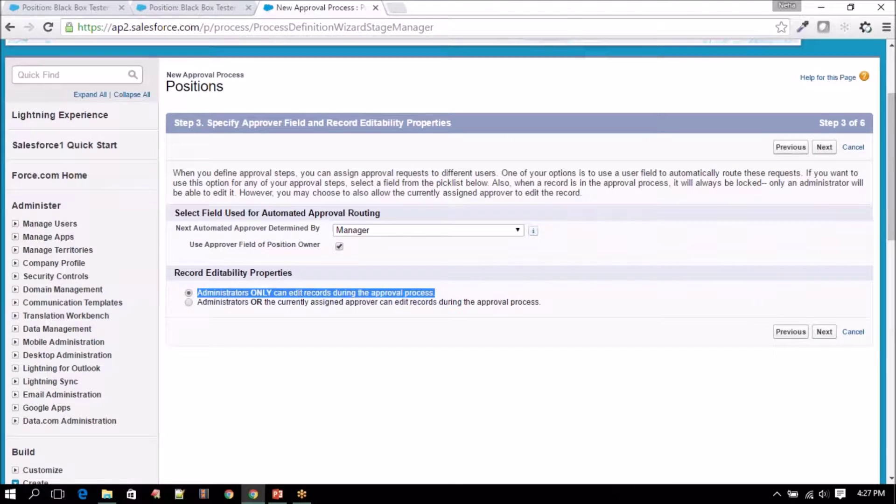
pyautogui.click(443, 297)
pyautogui.moveTo(436, 294); pyautogui.dragTo(201, 296)
pyautogui.click(200, 303)
pyautogui.moveTo(200, 303); pyautogui.dragTo(409, 306)
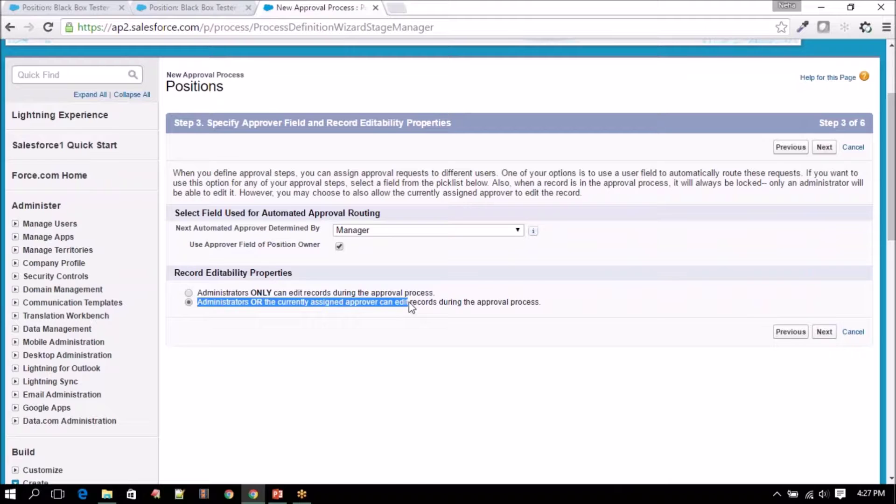
pyautogui.moveTo(409, 302); pyautogui.dragTo(546, 306)
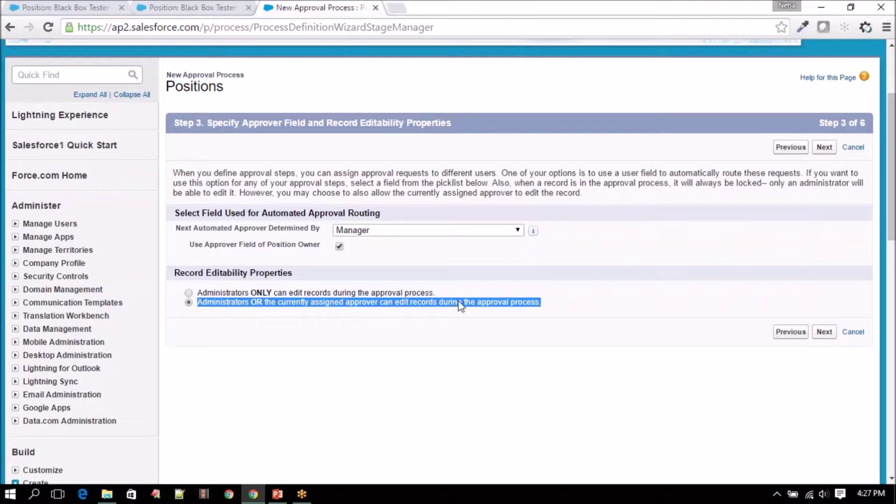
pyautogui.click(342, 293)
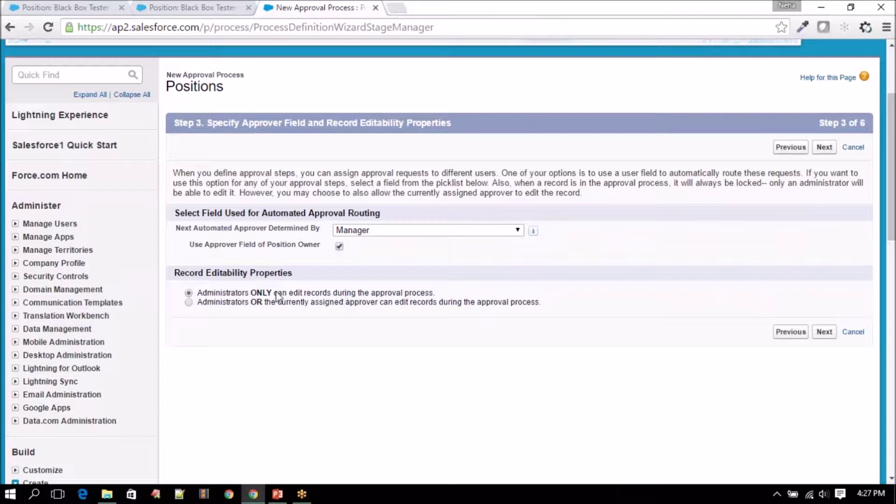
pyautogui.click(823, 332)
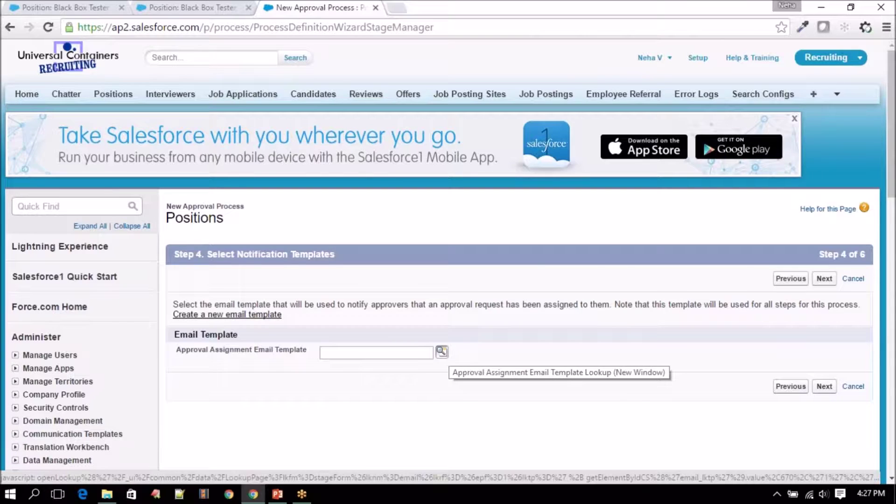
# Browse the Unfiled Public and Workflow Email Templates in the Approval Assignment Email Template lookup, then close it
pyautogui.click(442, 353)
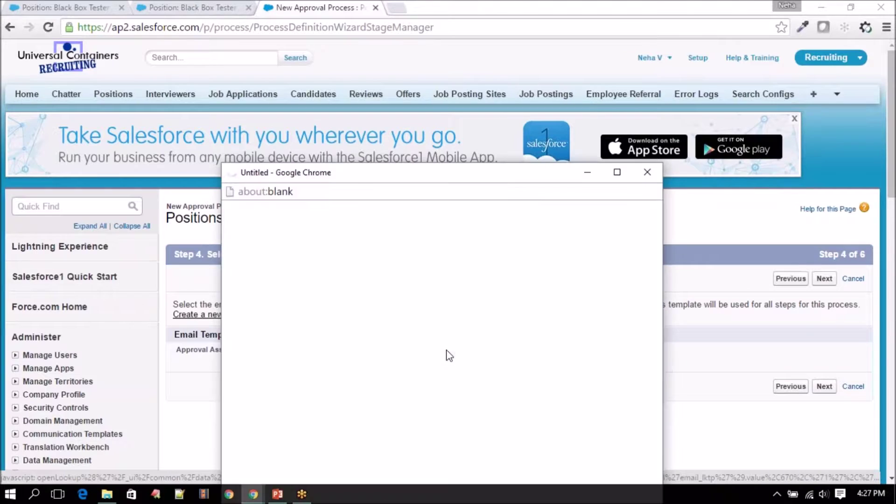
pyautogui.moveTo(491, 177); pyautogui.dragTo(532, 80)
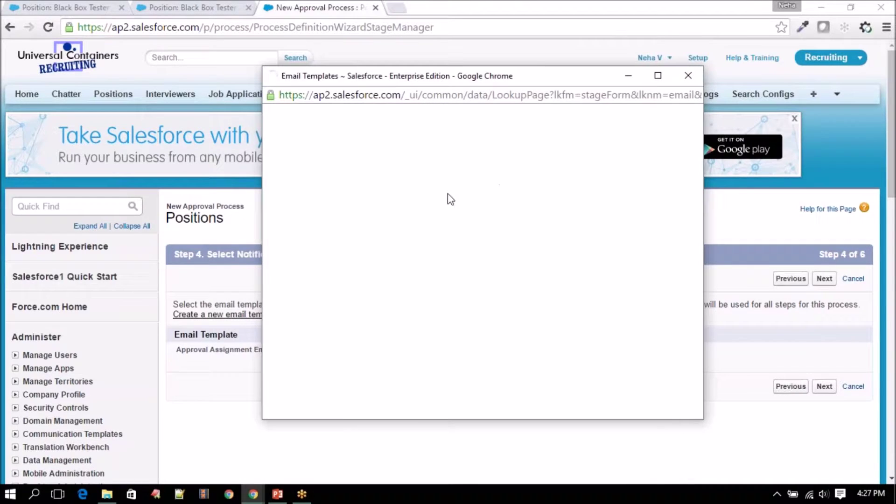
pyautogui.click(400, 139)
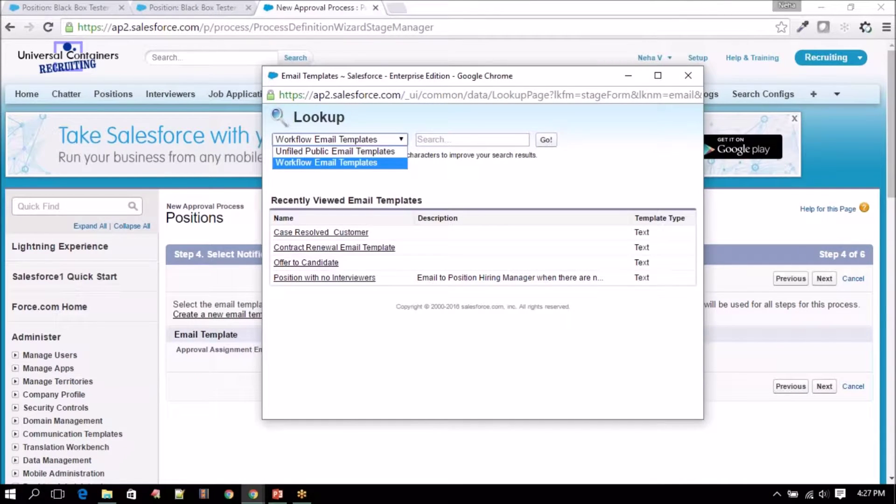
pyautogui.click(387, 151)
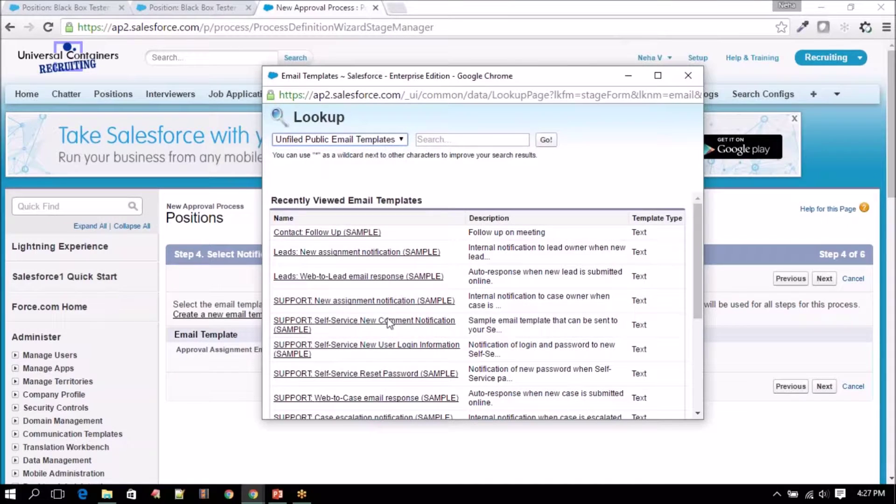
pyautogui.scroll(-5, 370, 321)
pyautogui.scroll(5, 476, 305)
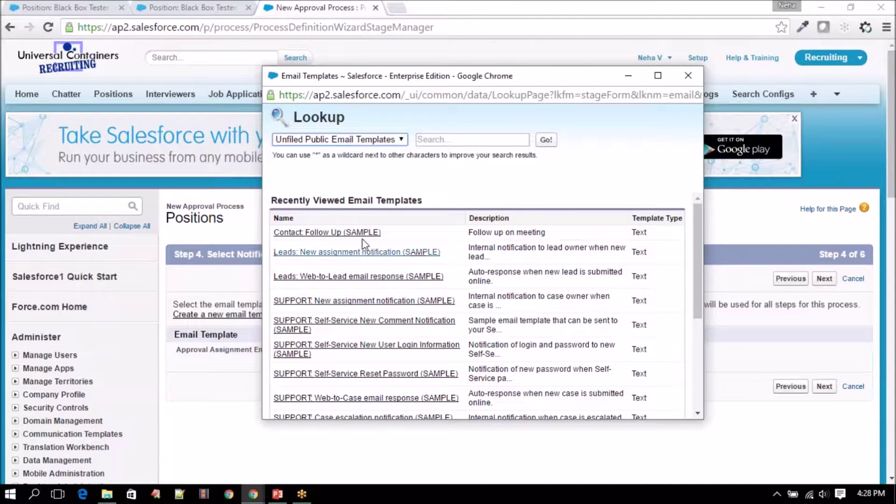
pyautogui.scroll(-2, 387, 312)
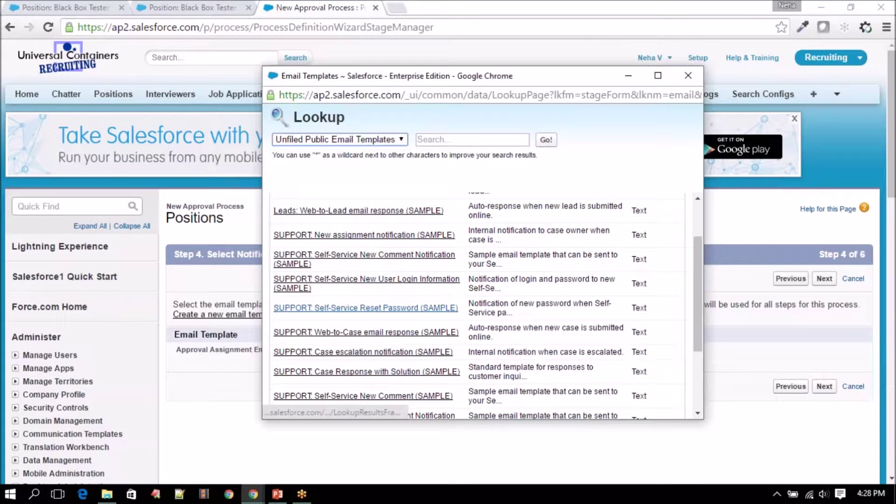
pyautogui.scroll(-3, 364, 393)
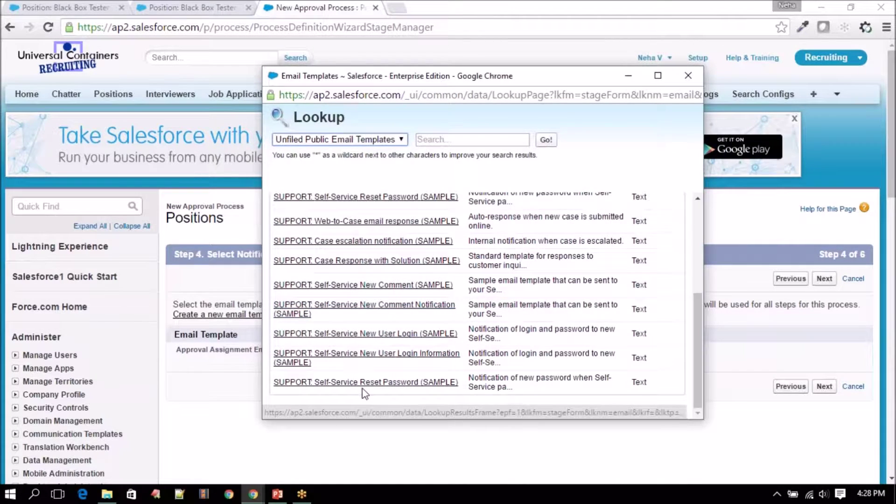
pyautogui.scroll(5, 365, 394)
pyautogui.click(365, 140)
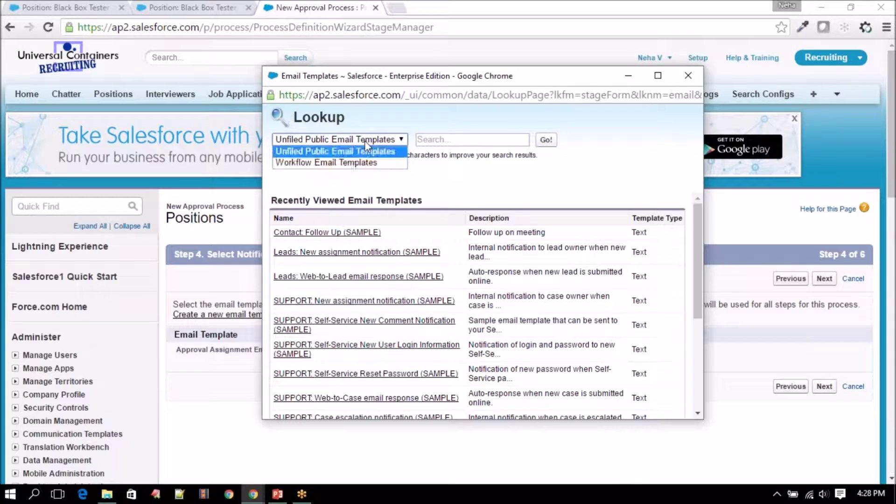
pyautogui.click(362, 162)
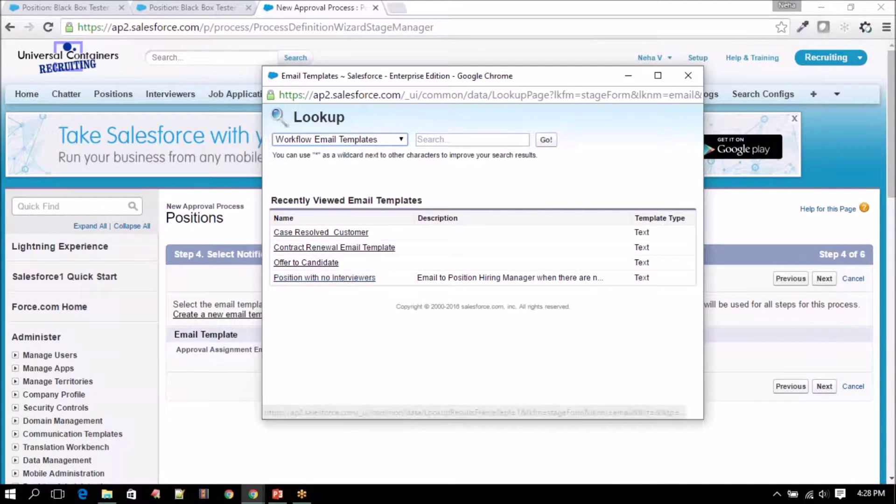
pyautogui.click(688, 76)
# Open the Email Templates setup page in a separate browser tab and start a new template of type Text
pyautogui.scroll(-3, 54, 263)
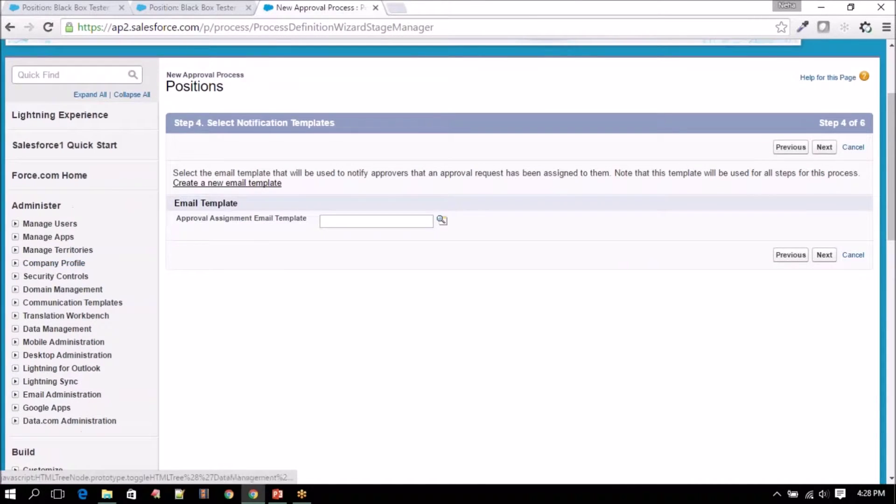
pyautogui.click(15, 303)
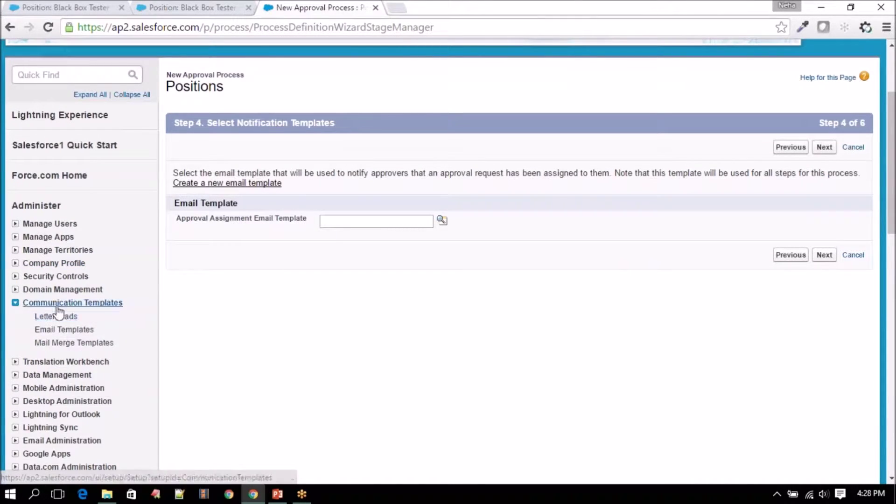
pyautogui.rightClick(67, 333)
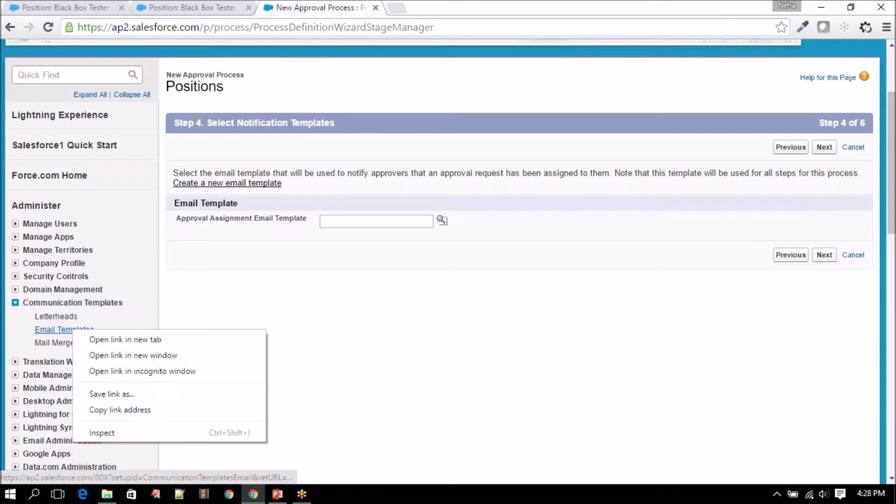
pyautogui.click(70, 338)
pyautogui.click(465, 7)
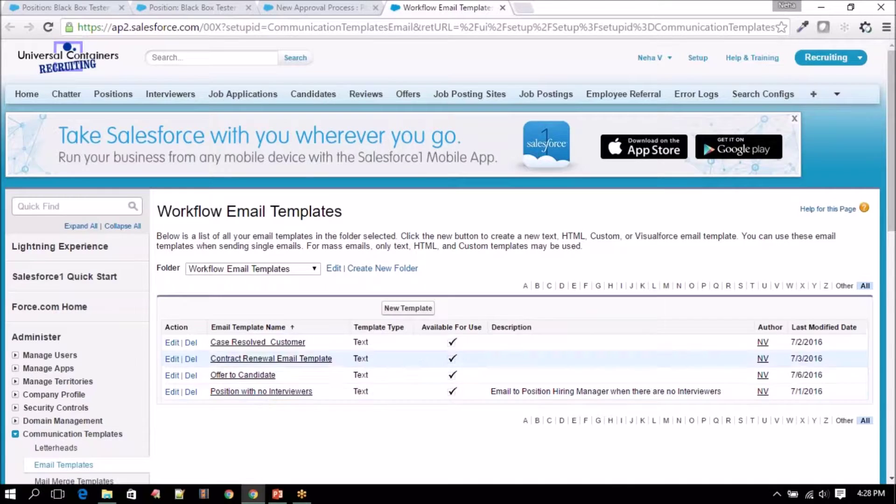
pyautogui.click(408, 308)
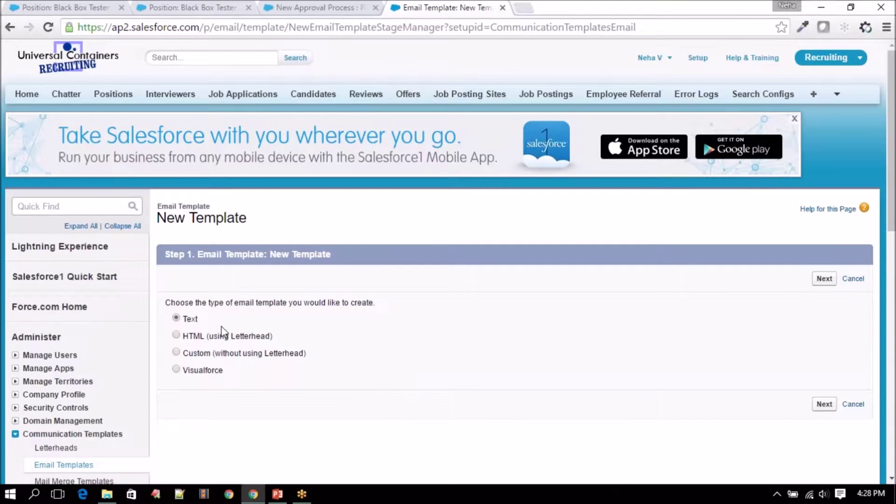
pyautogui.press('Return')
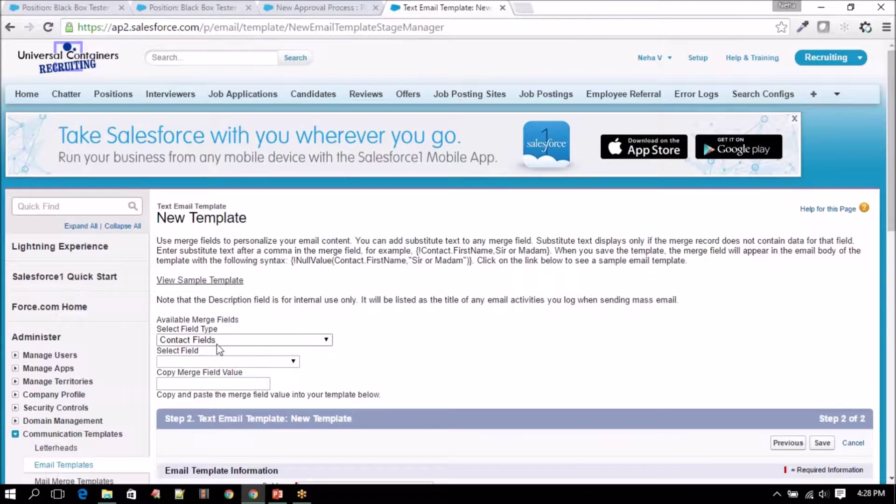
# Name the email template "Approve a Record" and set its subject to "Need your approval"
pyautogui.scroll(-4, 331, 306)
pyautogui.click(333, 323)
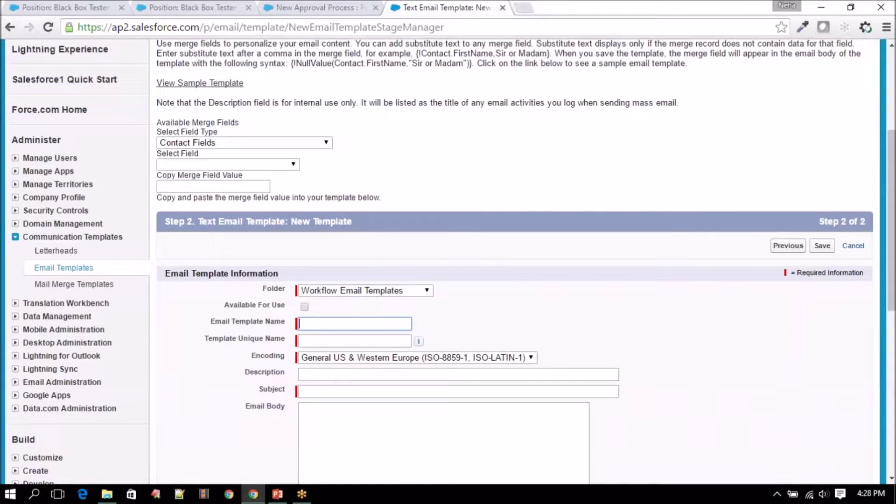
pyautogui.write('Approve a Record')
pyautogui.click(340, 340)
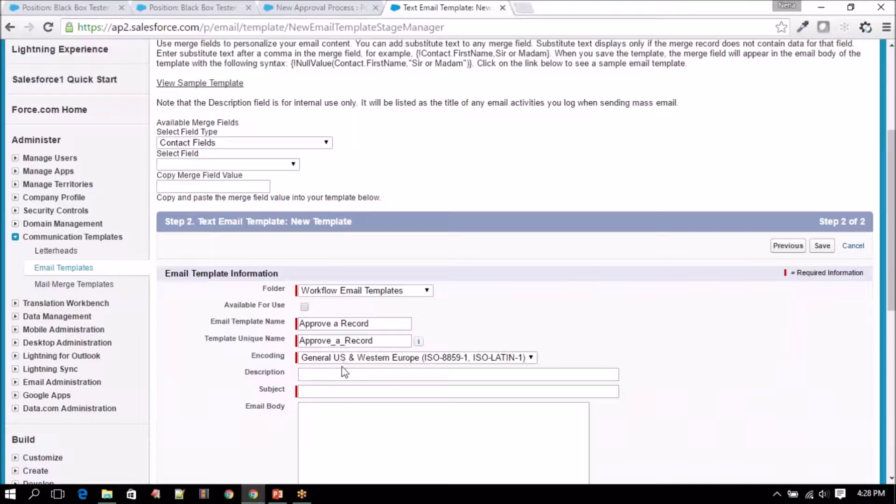
pyautogui.click(347, 392)
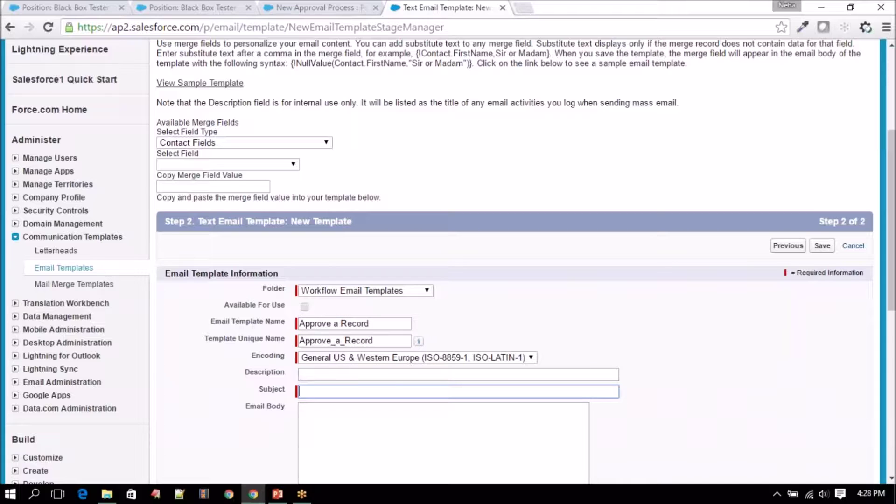
pyautogui.write('New')
pyautogui.press('BackSpace')
pyautogui.press('BackSpace')
pyautogui.press('BackSpace')
pyautogui.write('Need your approva')
# Begin the email body with the greeting "Hi," and the line "Please provide approval for the record"
pyautogui.click(354, 427)
pyautogui.write('Hi,')
pyautogui.press('Return')
pyautogui.press('Return')
pyautogui.write('Ple')
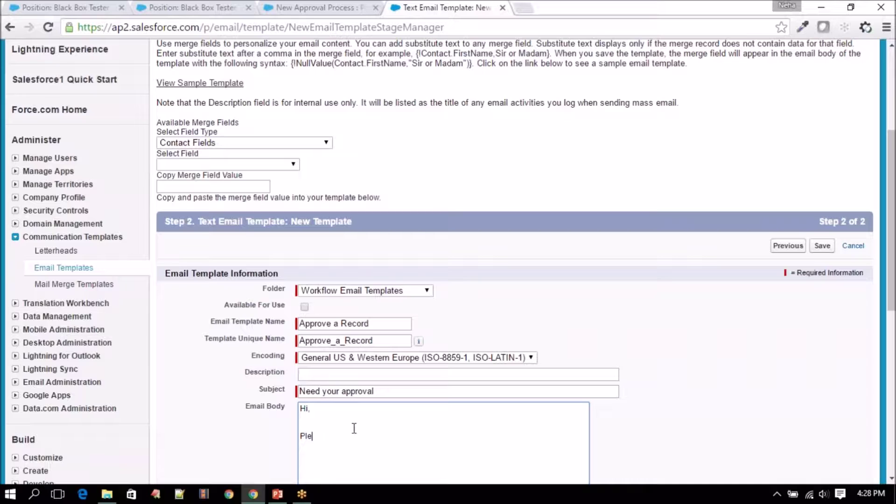
pyautogui.write('ase provide ')
pyautogui.write('approavl')
pyautogui.press('BackSpace')
pyautogui.press('BackSpace')
pyautogui.press('BackSpace')
pyautogui.write('val for the record')
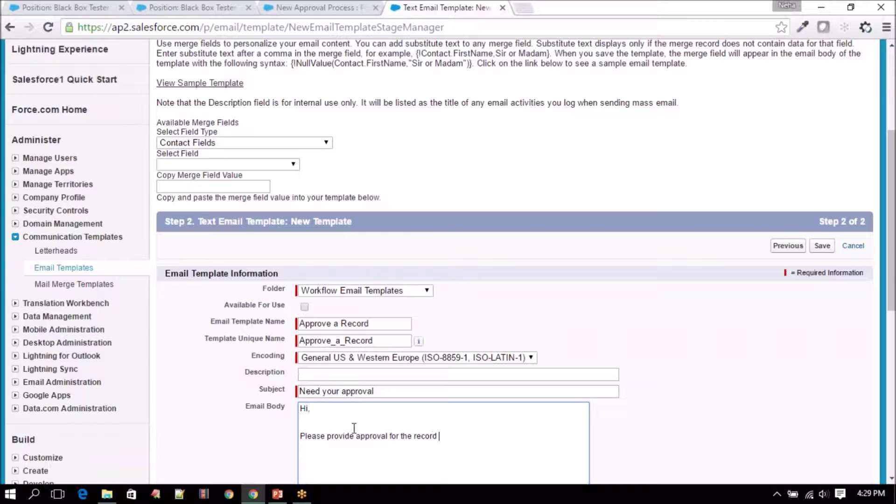
# Close the email body with "Regards," and "Admin Team" on separate lines, and save the template
pyautogui.press('Return')
pyautogui.write('Regrads')
pyautogui.press('BackSpace')
pyautogui.press('BackSpace')
pyautogui.press('BackSpace')
pyautogui.press('BackSpace')
pyautogui.write('ards,')
pyautogui.press('Return')
pyautogui.write('Admin Team')
pyautogui.scroll(-4, 616, 397)
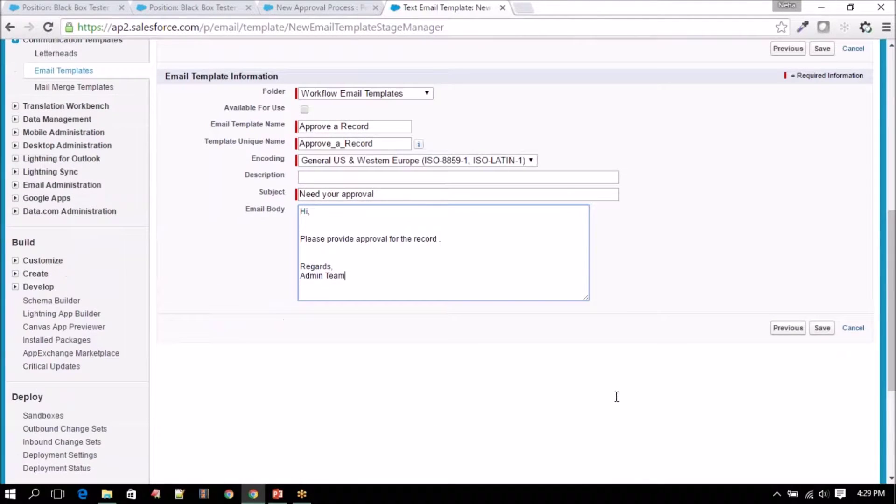
pyautogui.click(822, 328)
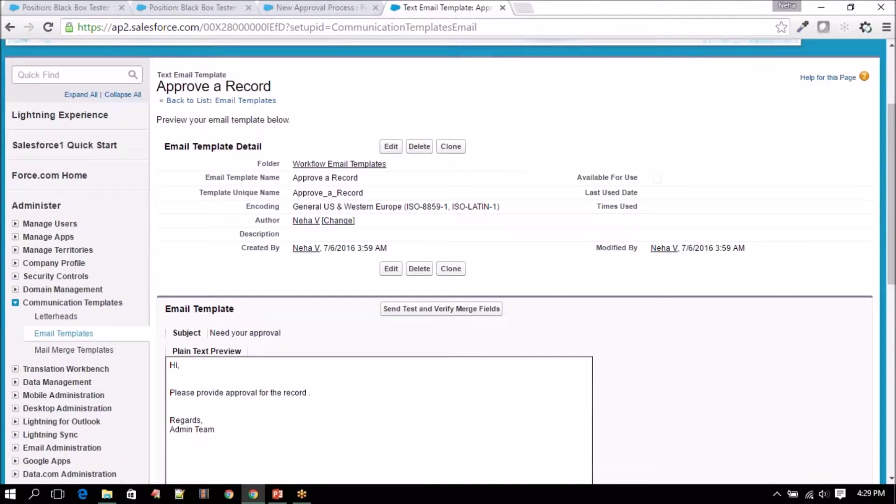
# Edit the saved Approve a Record template to make it Available For Use and save the change
pyautogui.click(397, 154)
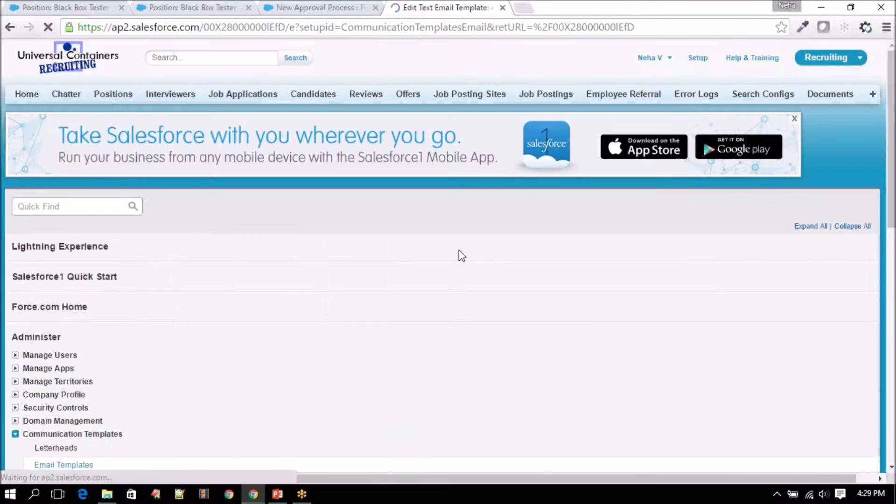
pyautogui.scroll(-4, 319, 335)
pyautogui.click(305, 265)
pyautogui.click(386, 207)
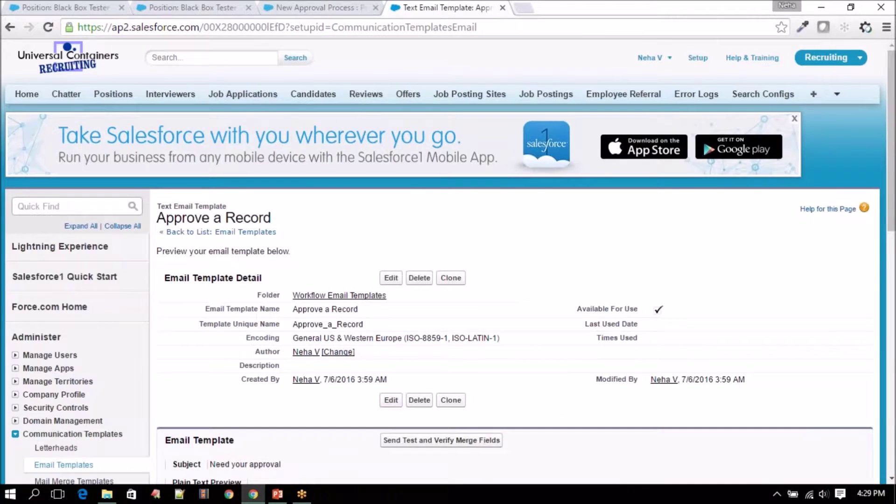
# Reload the approval process wizard page with its form resubmitted, and close the email template's browser tab
pyautogui.click(303, 8)
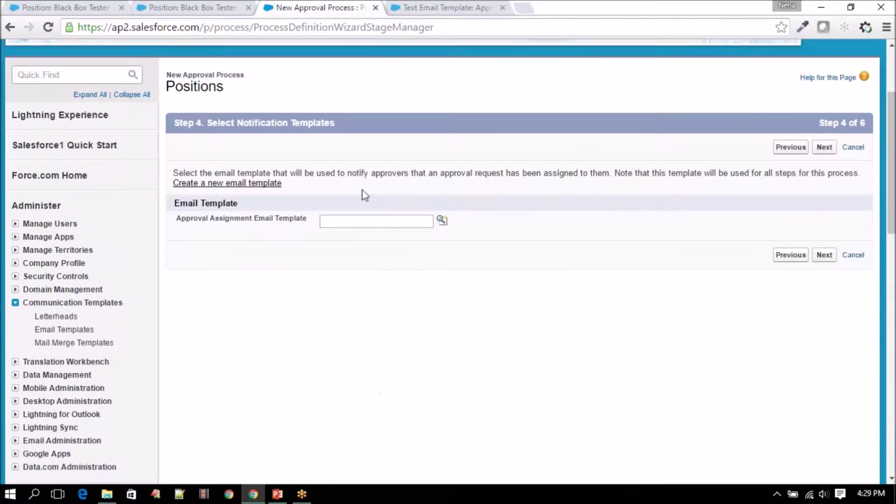
pyautogui.click(49, 27)
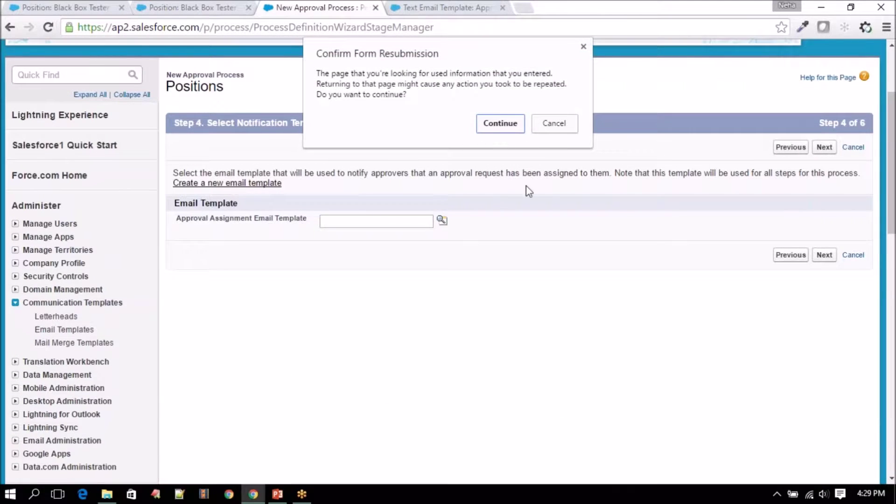
pyautogui.click(522, 131)
pyautogui.click(466, 7)
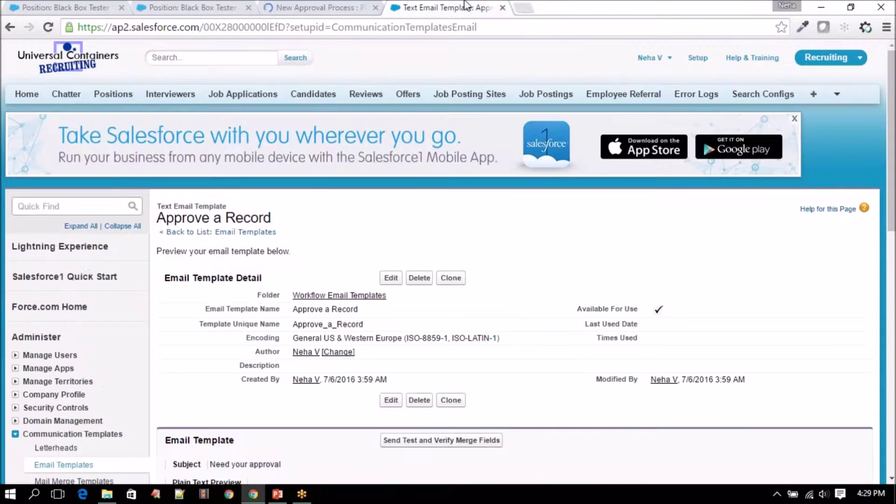
pyautogui.click(502, 8)
# Assign Approve a Record as the Approval Assignment Email Template and continue to the approval page layout fields
pyautogui.click(442, 219)
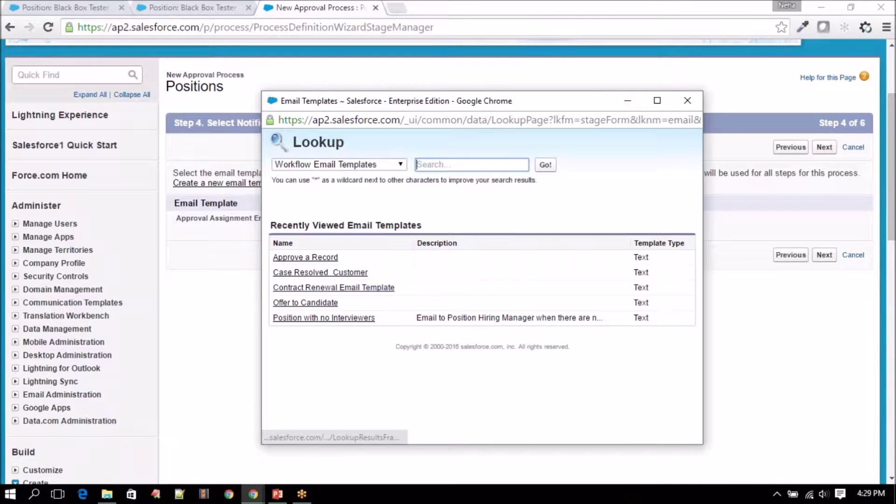
pyautogui.click(320, 258)
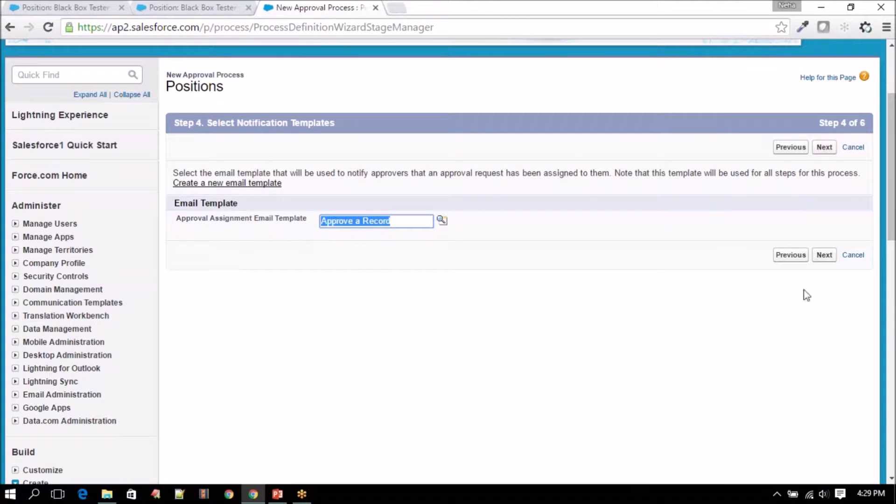
pyautogui.click(825, 255)
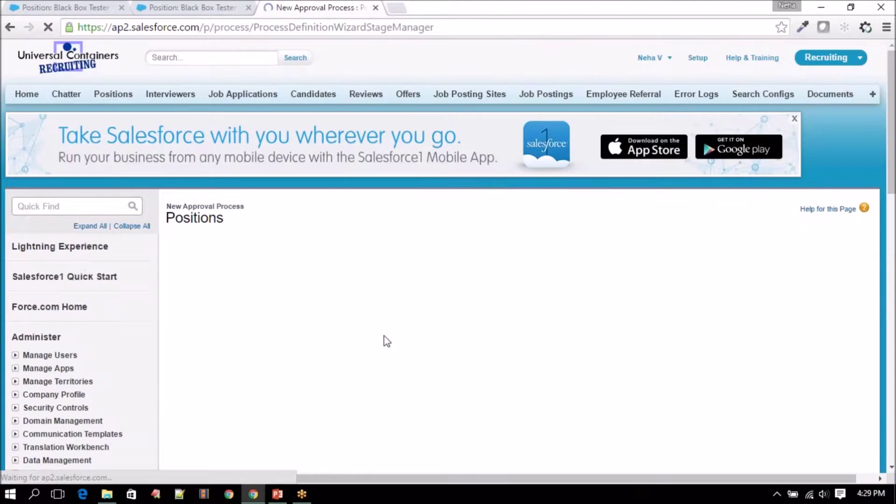
# Examine the approval page layout settings and the example approval page, then return to the wizard
pyautogui.scroll(-1, 385, 342)
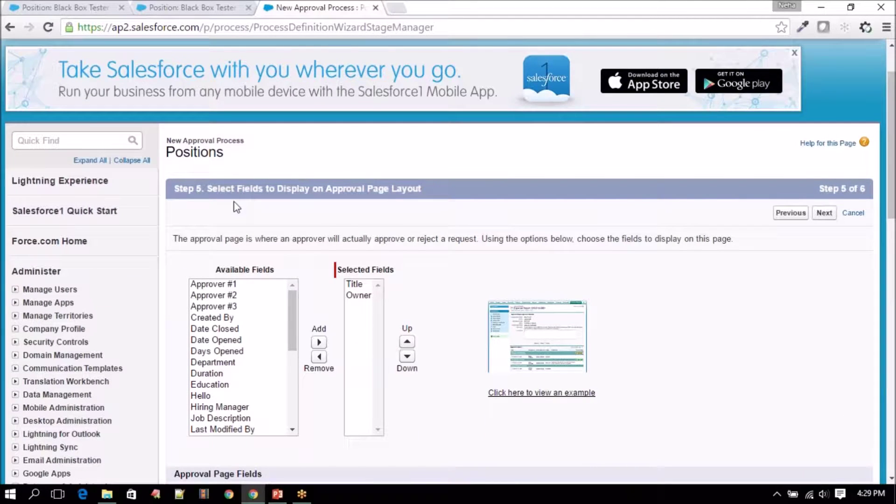
pyautogui.moveTo(207, 189); pyautogui.dragTo(436, 191)
pyautogui.scroll(-1, 724, 315)
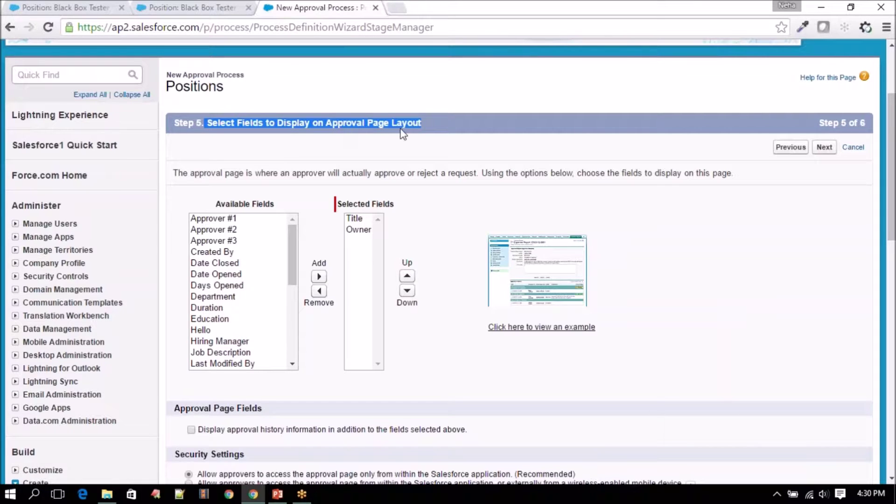
pyautogui.click(525, 269)
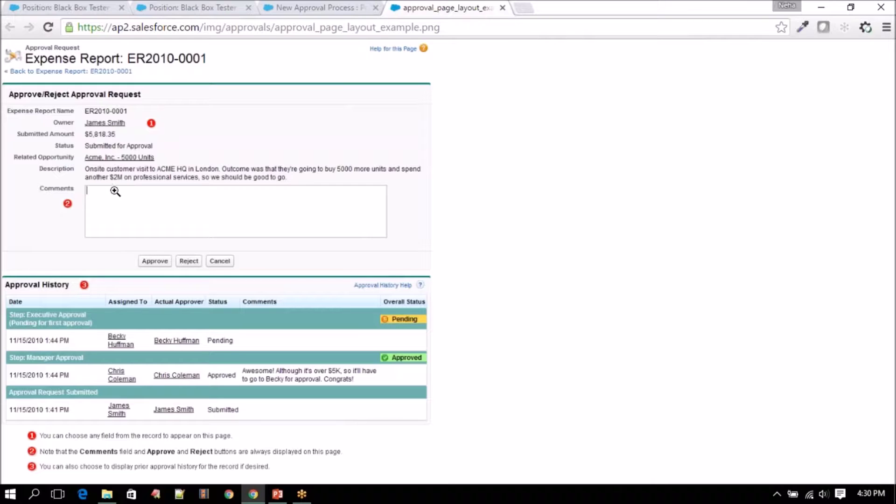
pyautogui.click(502, 8)
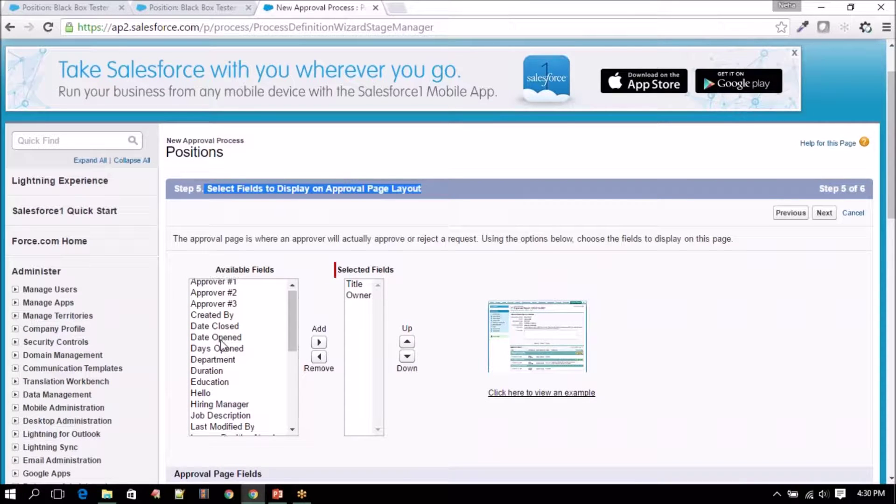
# Add the Job Description and Location fields to the approval page layout's selected fields
pyautogui.scroll(-3, 222, 345)
pyautogui.click(222, 342)
pyautogui.click(225, 354)
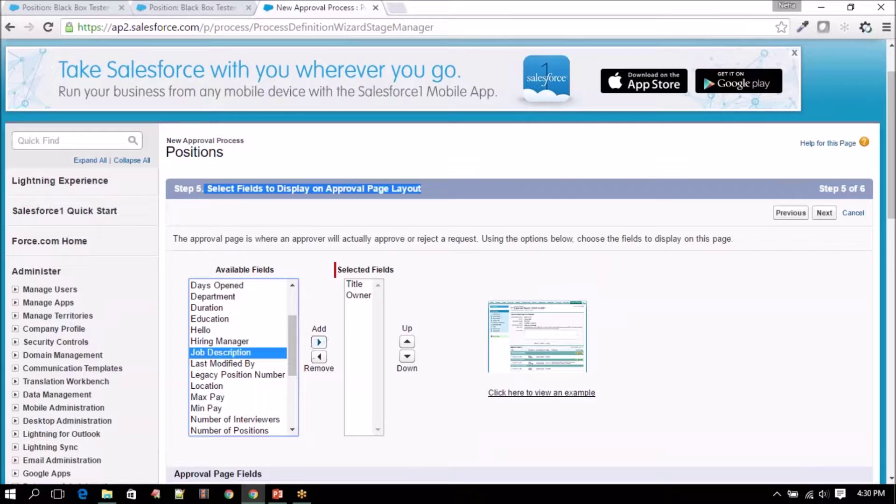
pyautogui.click(318, 342)
pyautogui.click(226, 374)
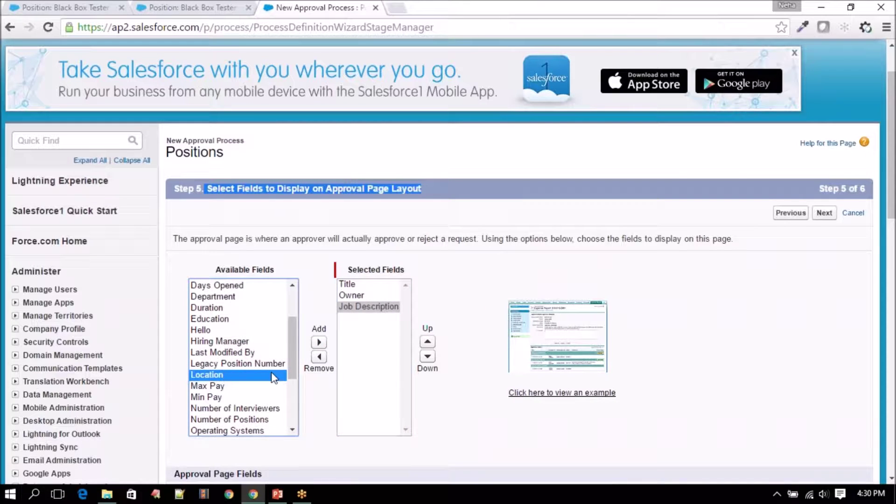
pyautogui.click(319, 342)
# Add the Max Pay, Min Pay and Pay Grade fields to the approval page layout's selected fields
pyautogui.click(216, 376)
pyautogui.click(218, 387)
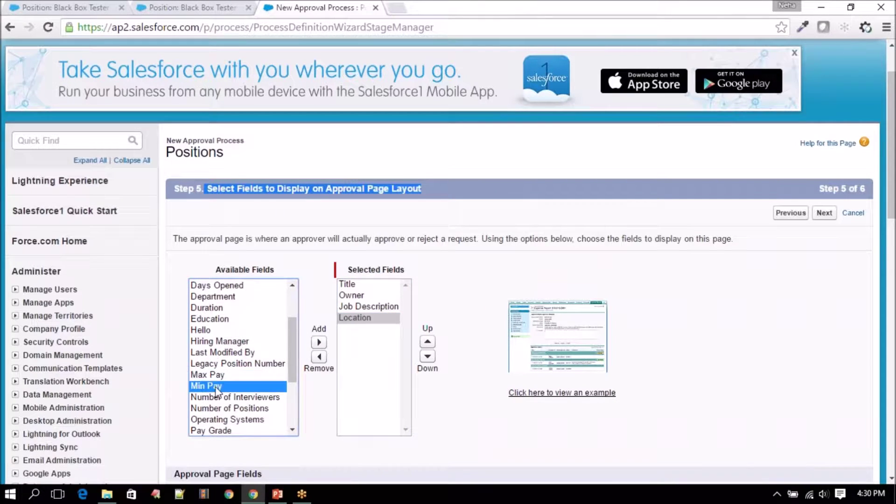
pyautogui.keyDown('ctrl'); pyautogui.click(212, 375); pyautogui.keyUp('ctrl')
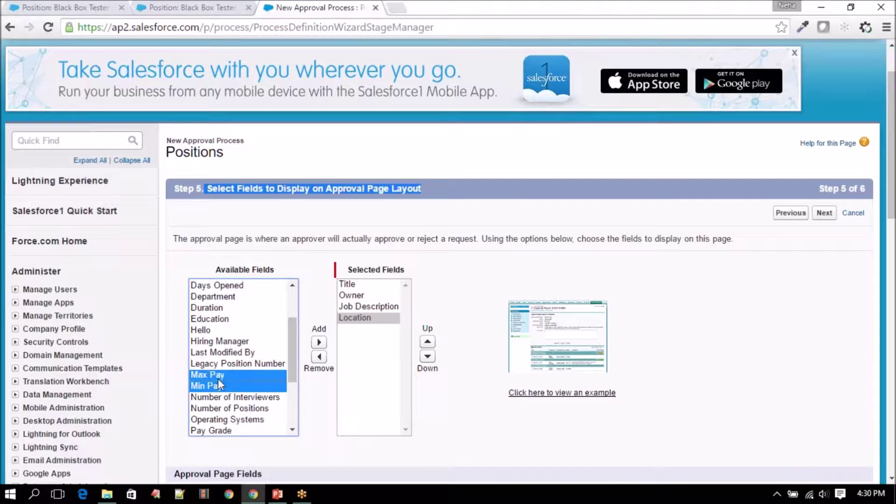
pyautogui.click(319, 342)
pyautogui.click(234, 408)
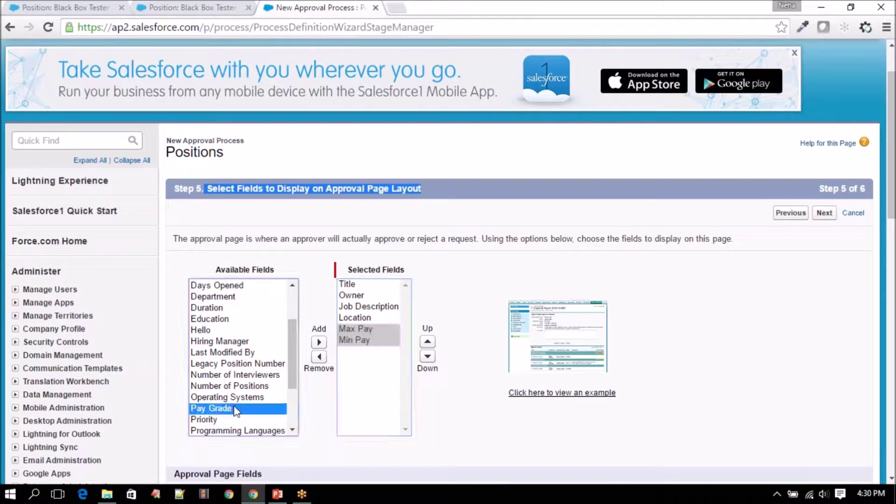
pyautogui.click(321, 343)
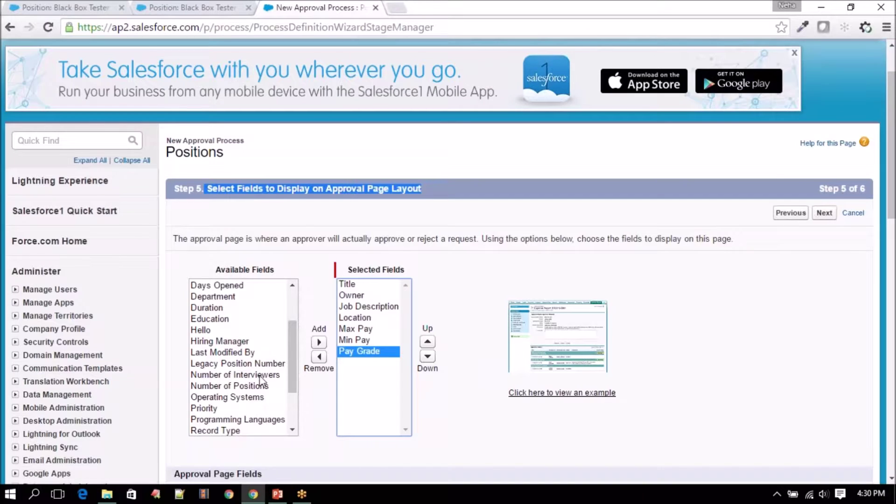
# Add the Type field to the approval page layout's selected fields
pyautogui.scroll(-2, 261, 381)
pyautogui.scroll(-2, 260, 376)
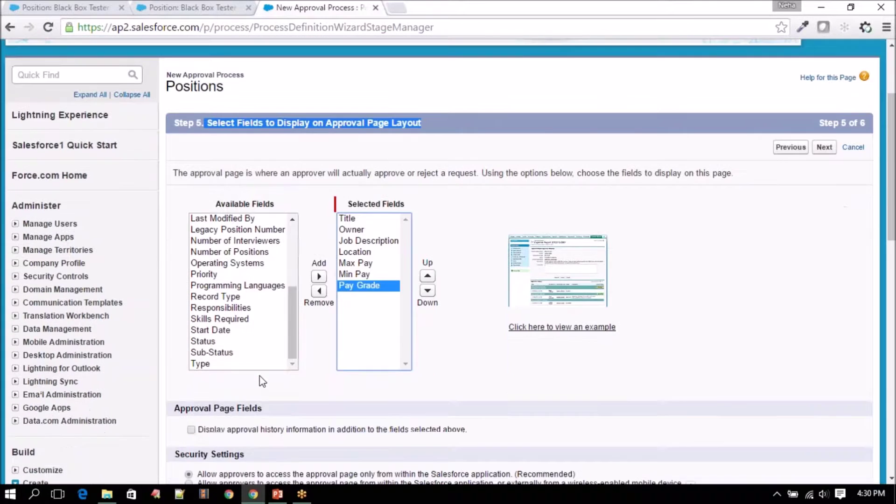
pyautogui.click(255, 365)
pyautogui.click(319, 277)
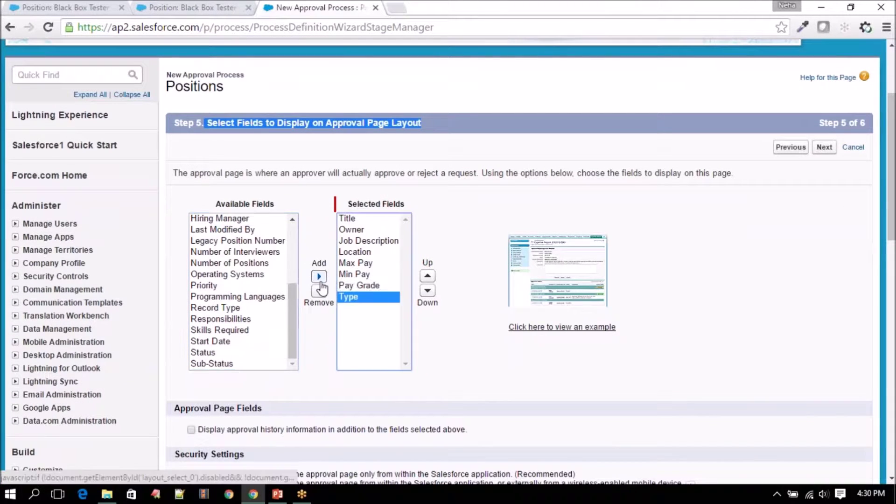
pyautogui.scroll(2, 240, 337)
pyautogui.scroll(5, 240, 337)
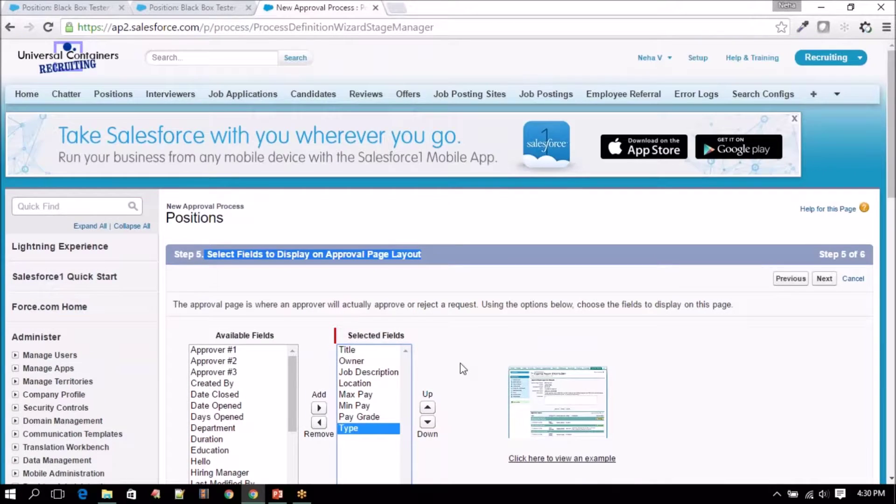
# Turn on the display of approval history information, and check the example approval page before returning to the wizard
pyautogui.scroll(-4, 460, 363)
pyautogui.scroll(-4, 460, 361)
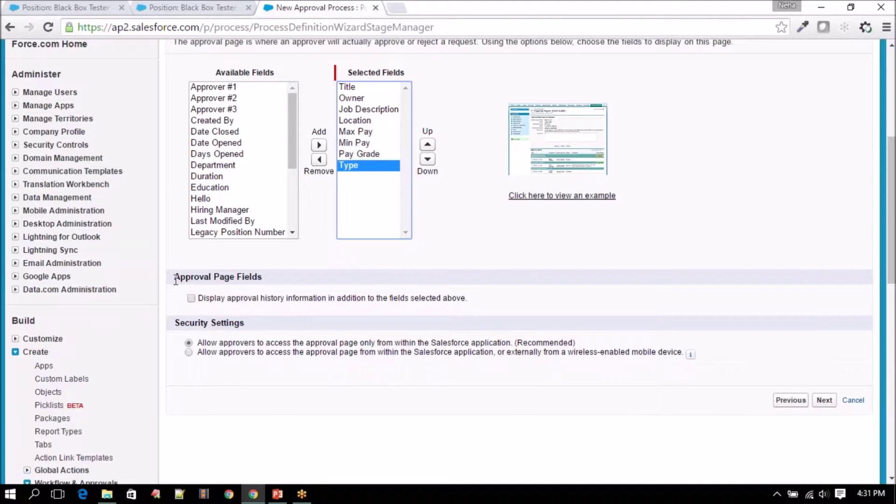
pyautogui.moveTo(175, 277); pyautogui.dragTo(264, 277)
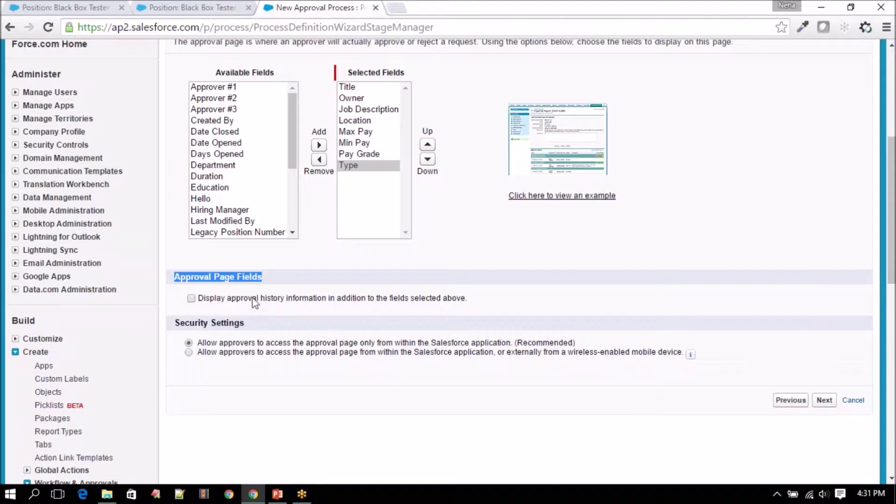
pyautogui.click(561, 161)
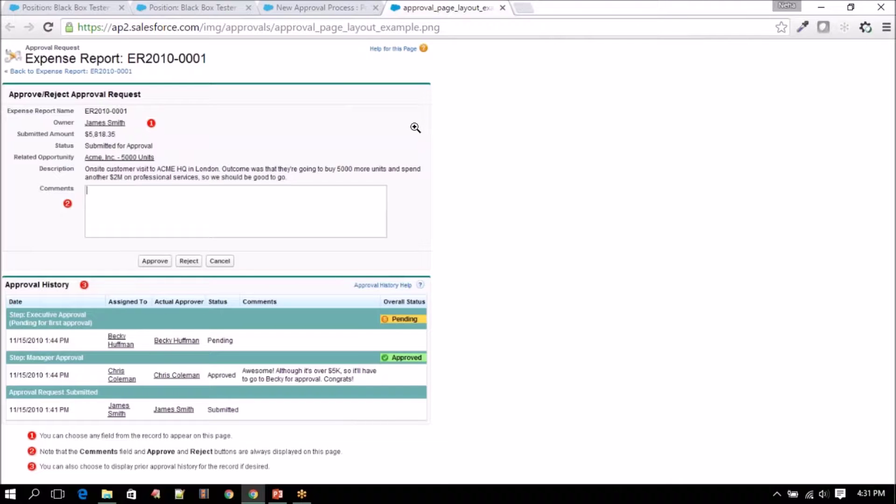
pyautogui.click(502, 8)
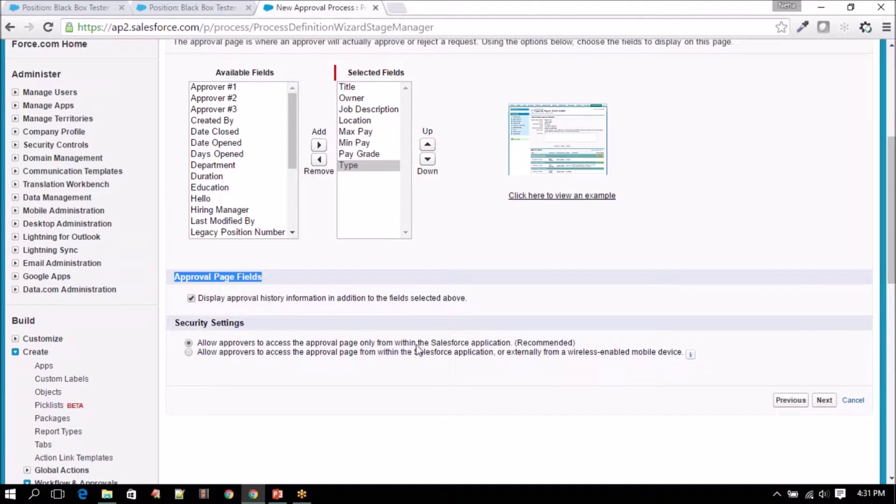
# Allow approvers to access the approval page only from within the Salesforce application, and continue to the initial submitters
pyautogui.moveTo(513, 345); pyautogui.dragTo(195, 346)
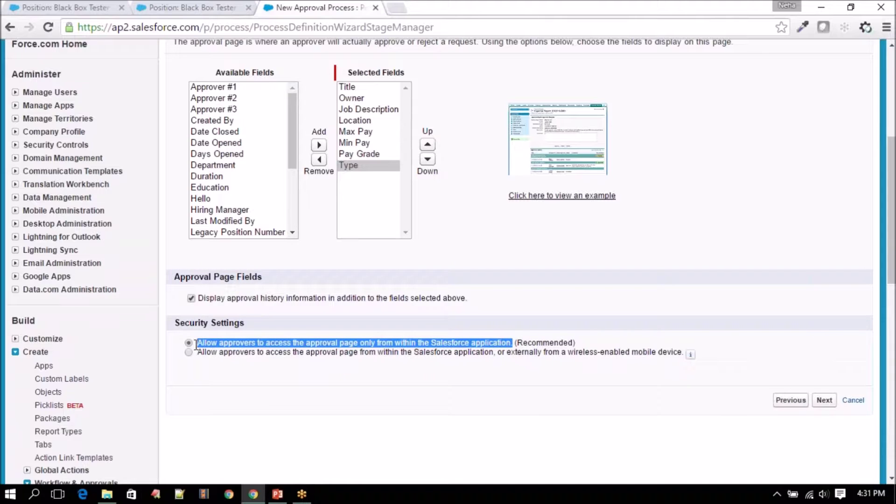
pyautogui.click(205, 366)
pyautogui.moveTo(198, 353); pyautogui.dragTo(676, 359)
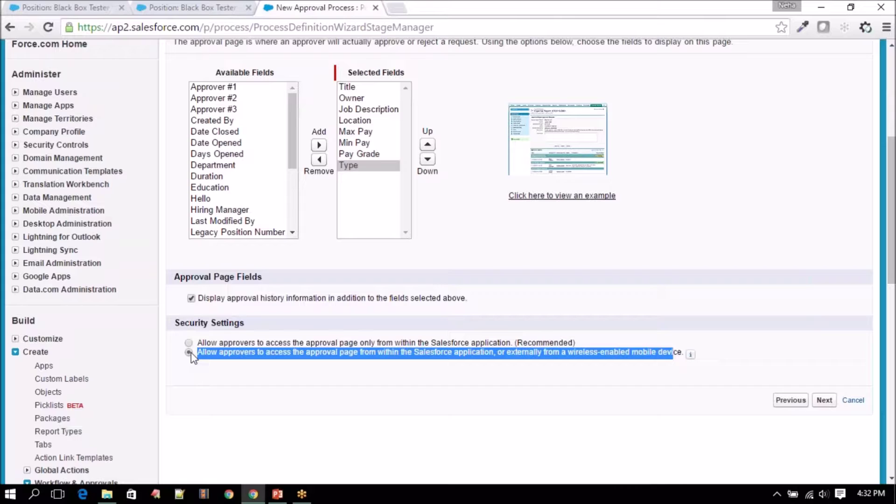
pyautogui.click(189, 343)
pyautogui.click(189, 344)
pyautogui.moveTo(174, 323); pyautogui.dragTo(264, 323)
pyautogui.click(235, 424)
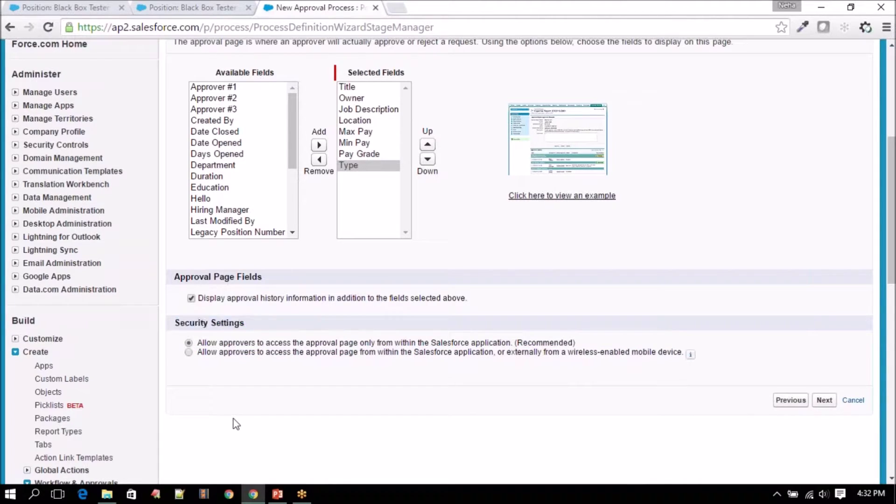
pyautogui.click(825, 400)
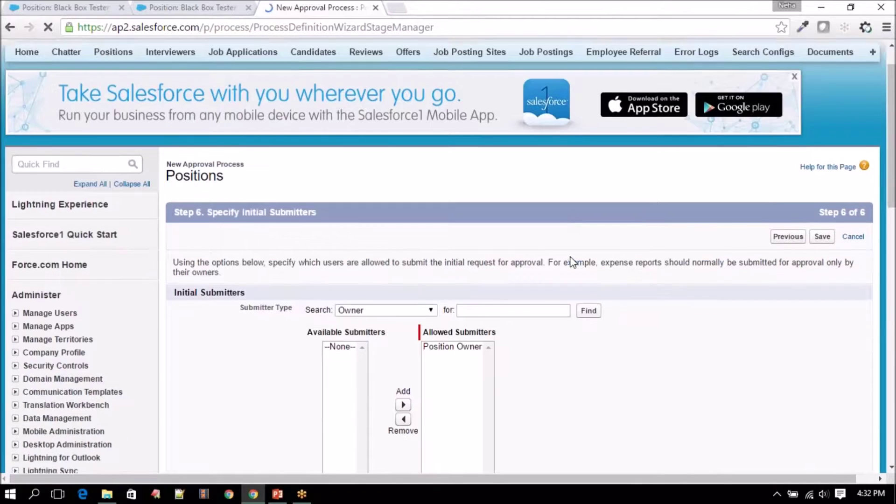
# Examine the allowed initial submitters, the owner on the Black Box Tester position record, and the available submitter types
pyautogui.scroll(-3, 570, 260)
pyautogui.moveTo(204, 191); pyautogui.dragTo(326, 192)
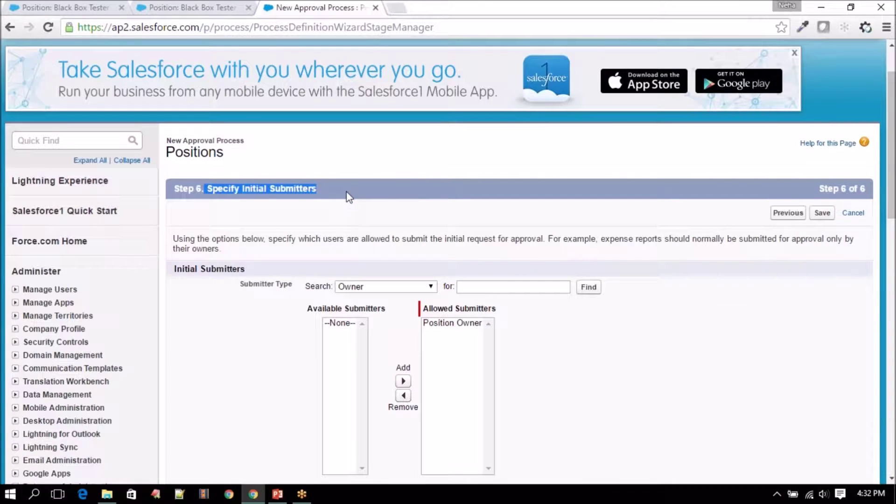
pyautogui.click(171, 7)
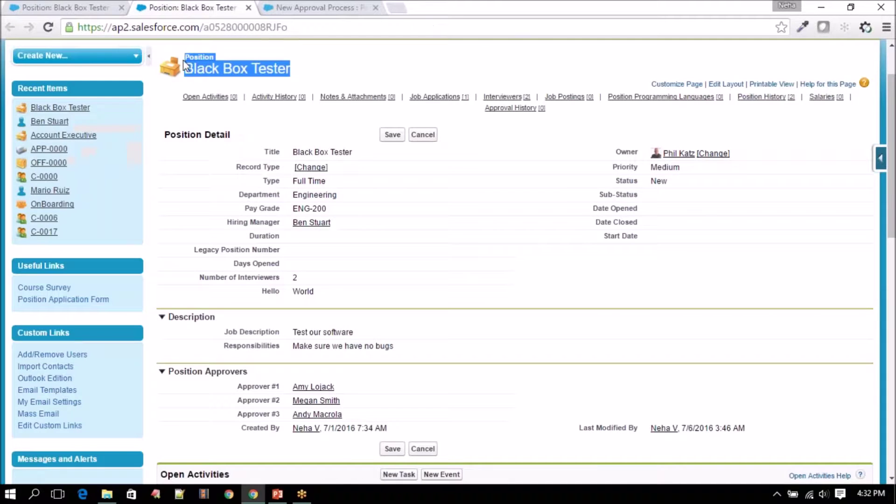
pyautogui.scroll(2, 326, 252)
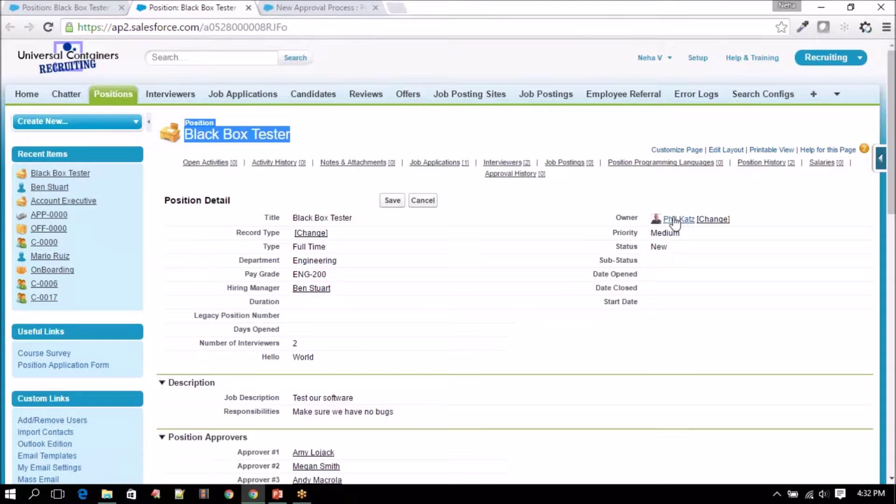
pyautogui.moveTo(670, 224)
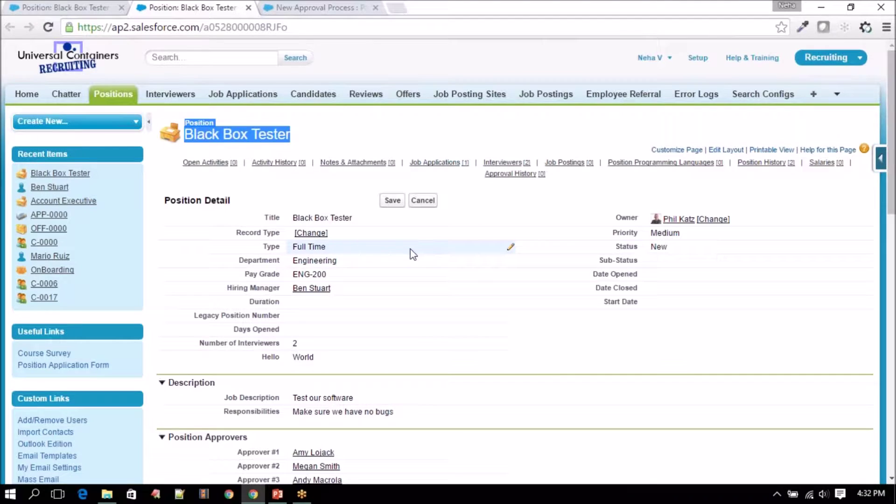
pyautogui.click(332, 9)
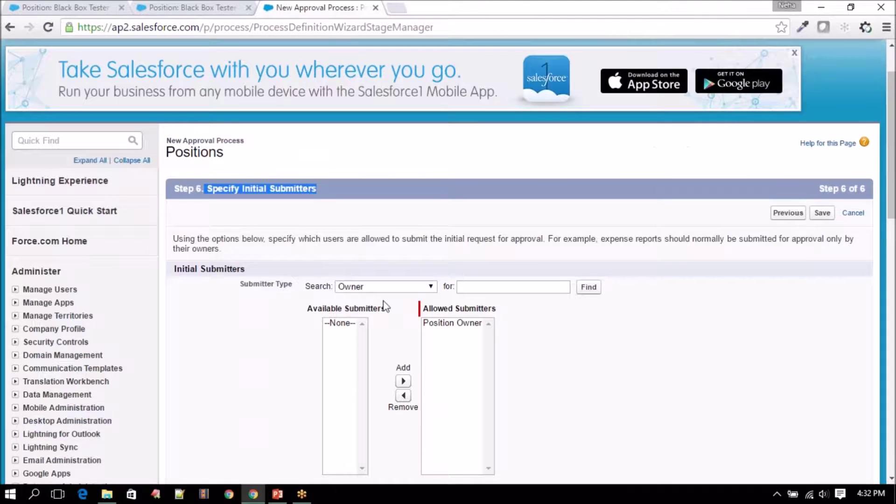
pyautogui.click(455, 323)
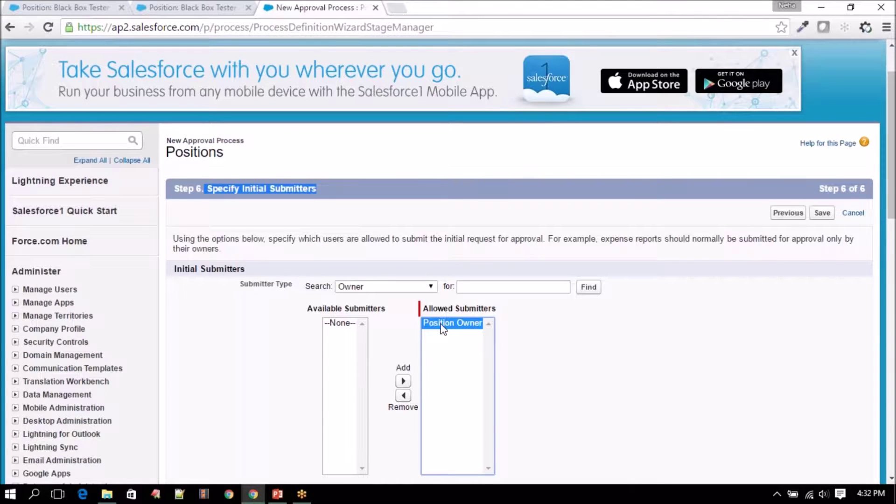
pyautogui.scroll(-3, 537, 347)
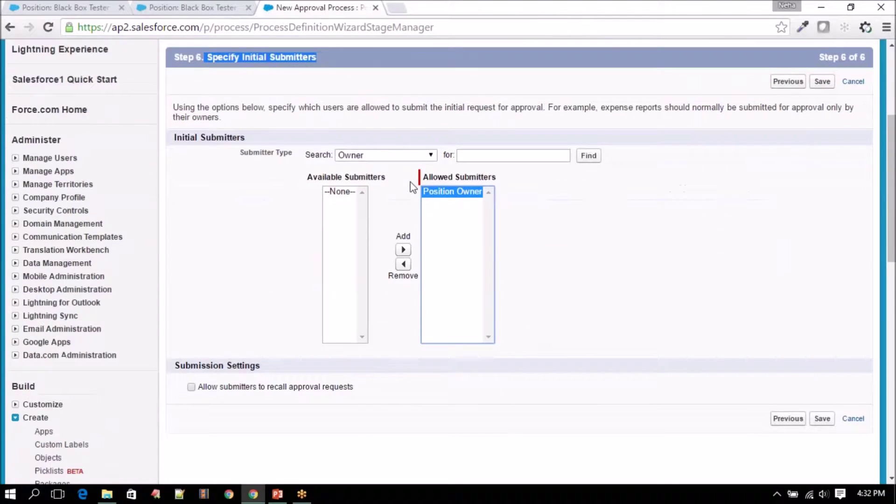
pyautogui.click(398, 155)
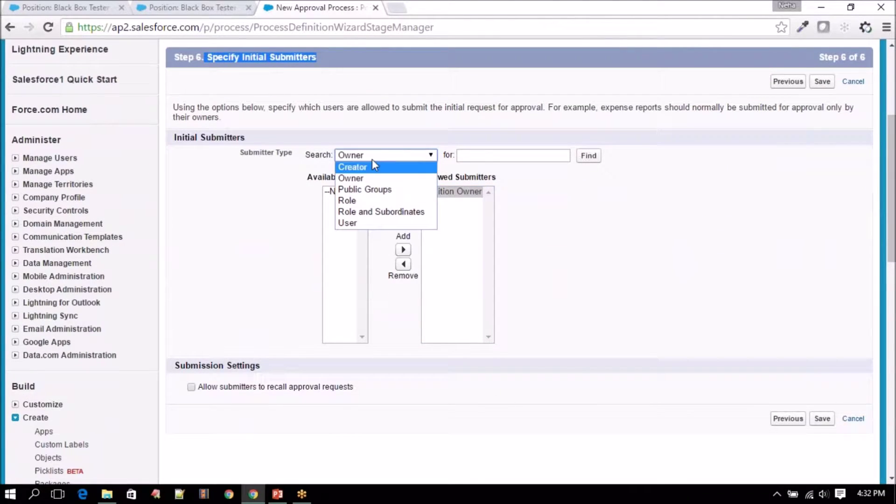
pyautogui.click(615, 226)
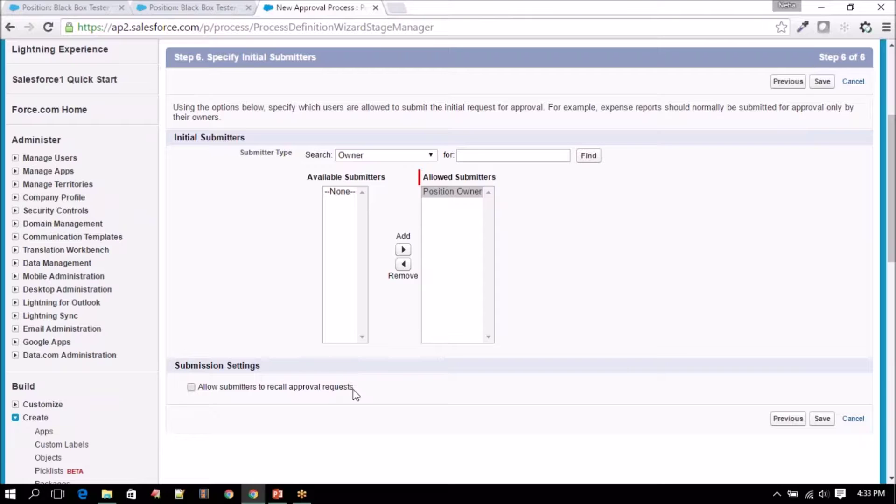
# Allow submitters to recall approval requests and save the approval process
pyautogui.click(206, 6)
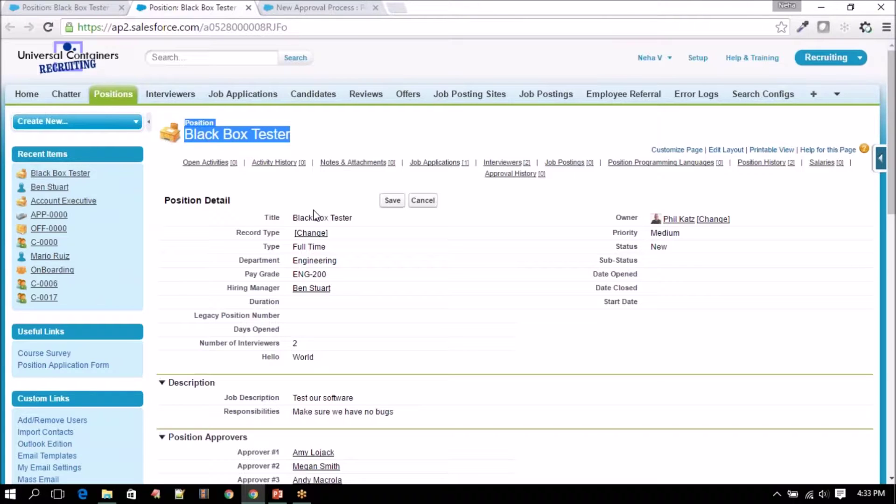
pyautogui.click(301, 8)
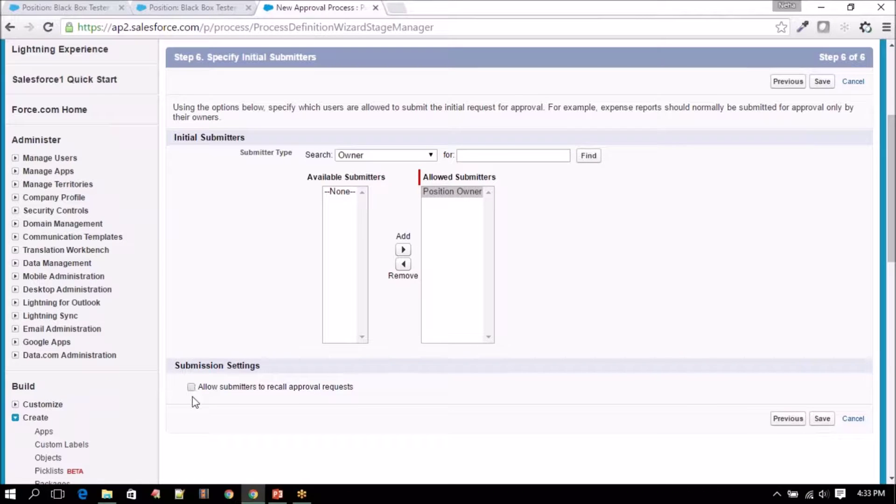
pyautogui.click(189, 7)
pyautogui.click(299, 7)
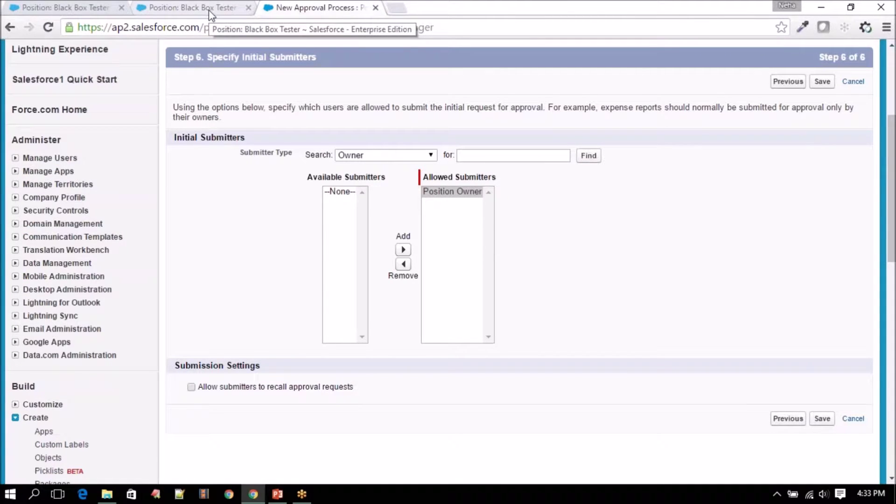
pyautogui.scroll(-1, 546, 379)
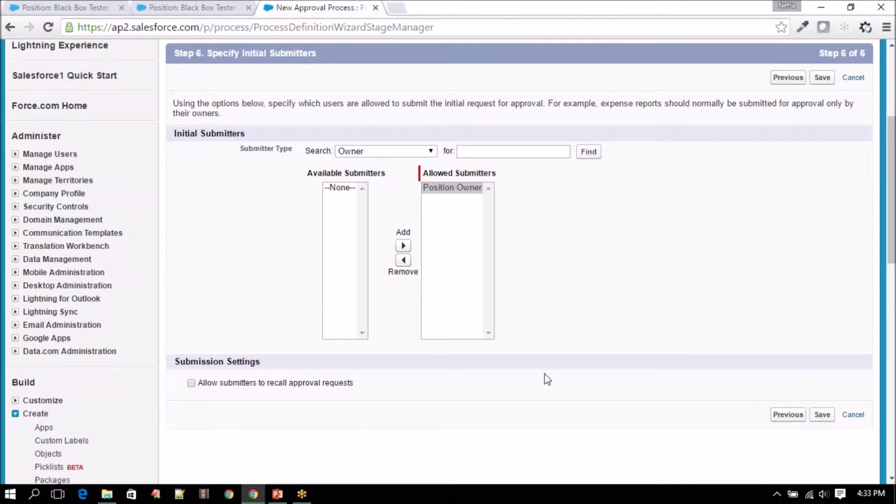
pyautogui.click(192, 321)
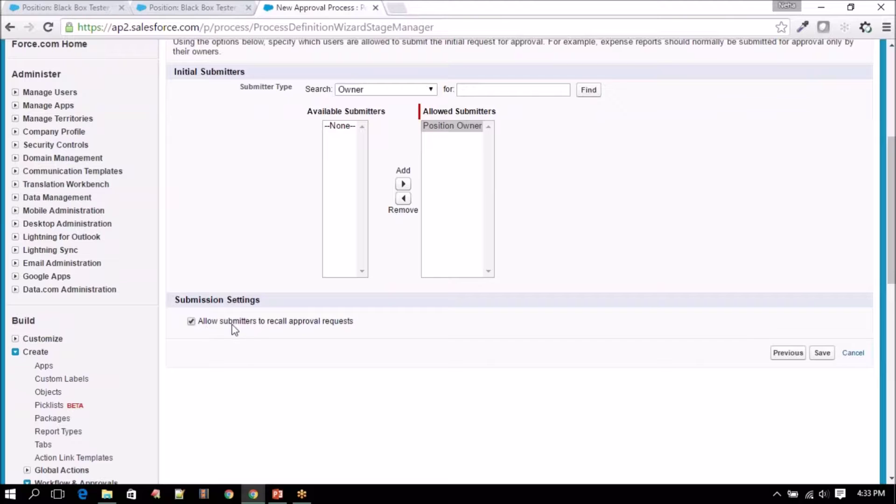
pyautogui.click(829, 356)
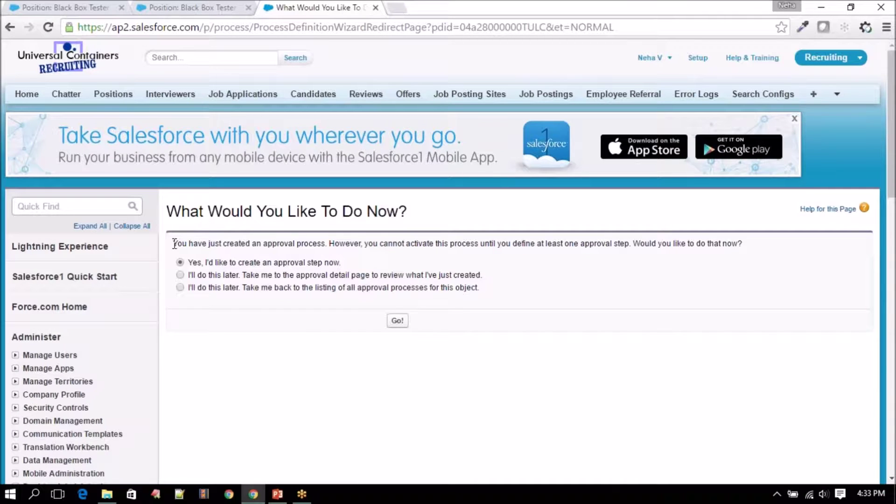
# Choose to create an approval step now, and check the hiring manager on the Black Box Tester position record before returning to the wizard
pyautogui.moveTo(174, 243); pyautogui.dragTo(752, 255)
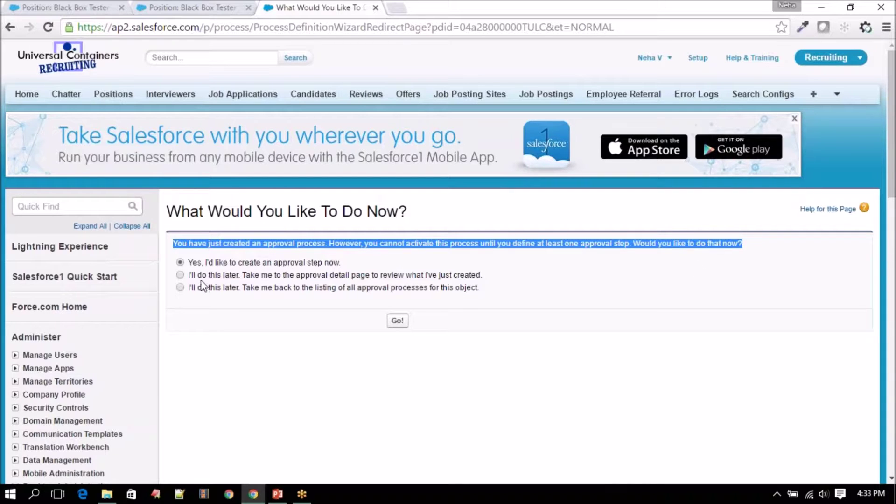
pyautogui.click(397, 321)
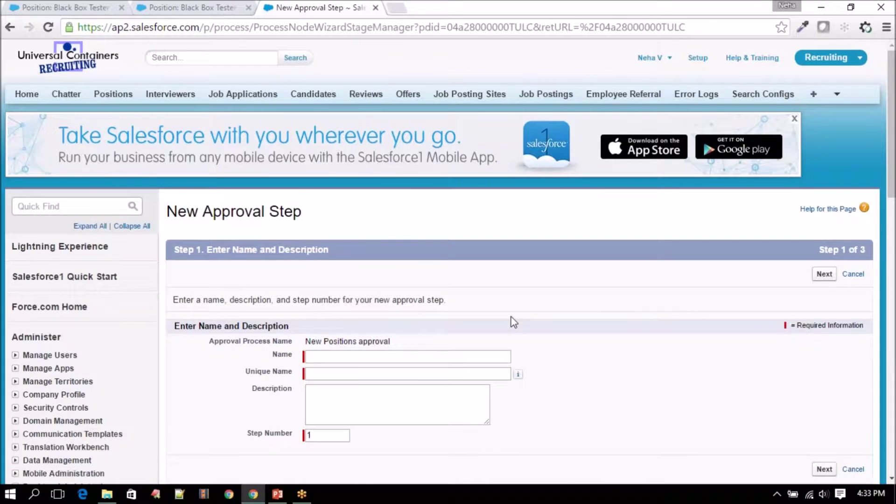
pyautogui.scroll(-2, 510, 319)
pyautogui.click(352, 292)
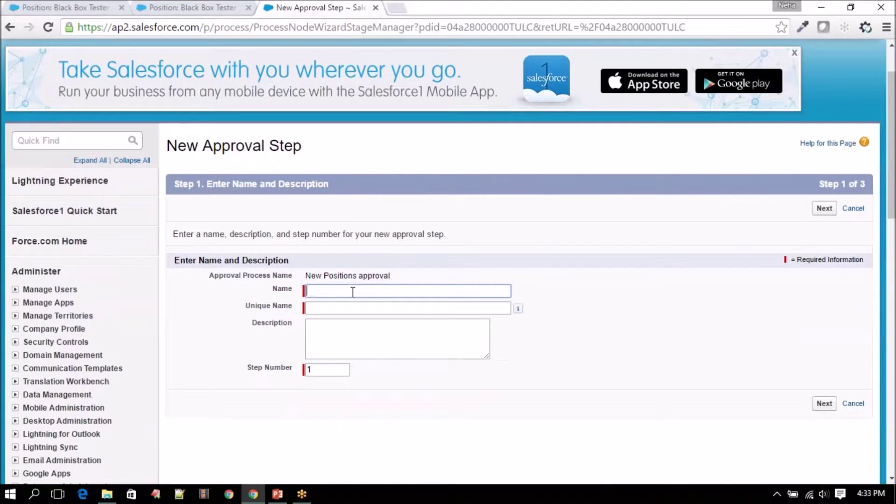
pyautogui.click(189, 8)
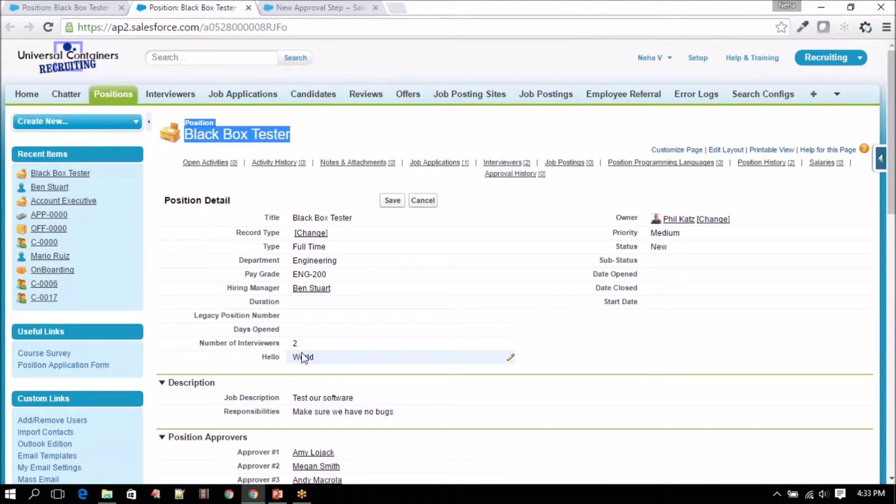
pyautogui.scroll(-2, 303, 357)
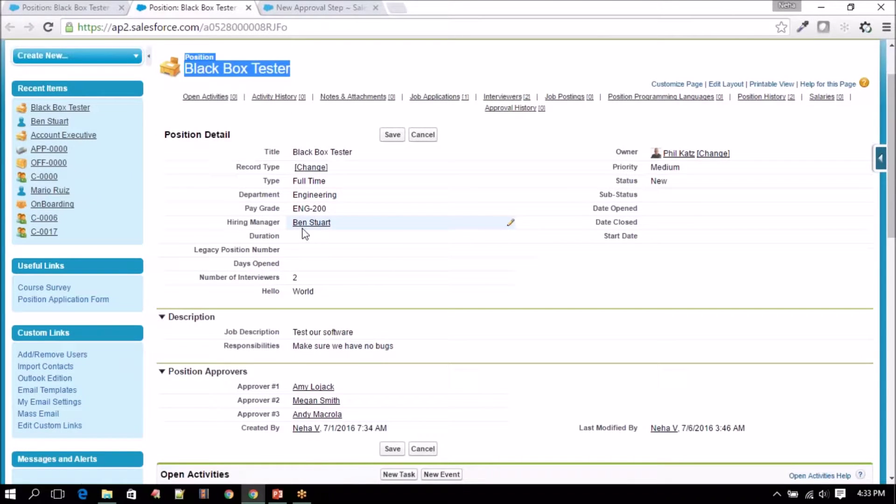
pyautogui.click(317, 8)
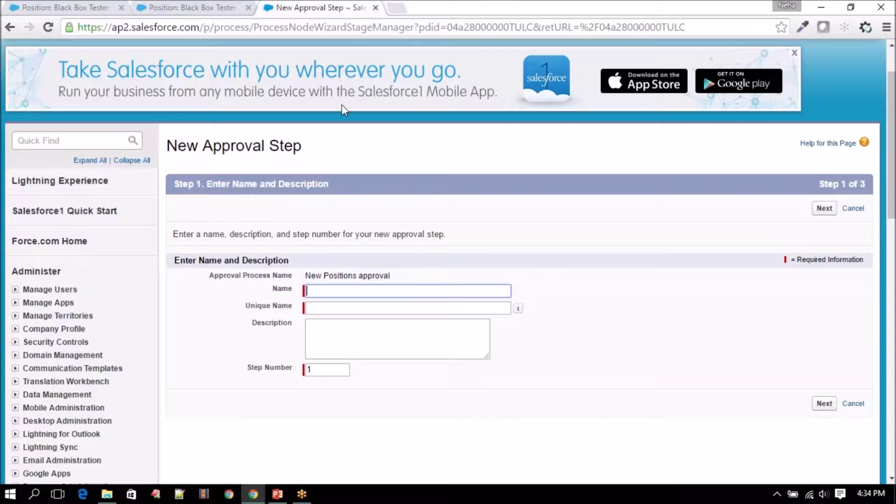
# Name the approval step "Hiring managers manager approval" with unique name Hiring_managers_manager_approval, and continue to the step criteria
pyautogui.click(338, 293)
pyautogui.write('Hi')
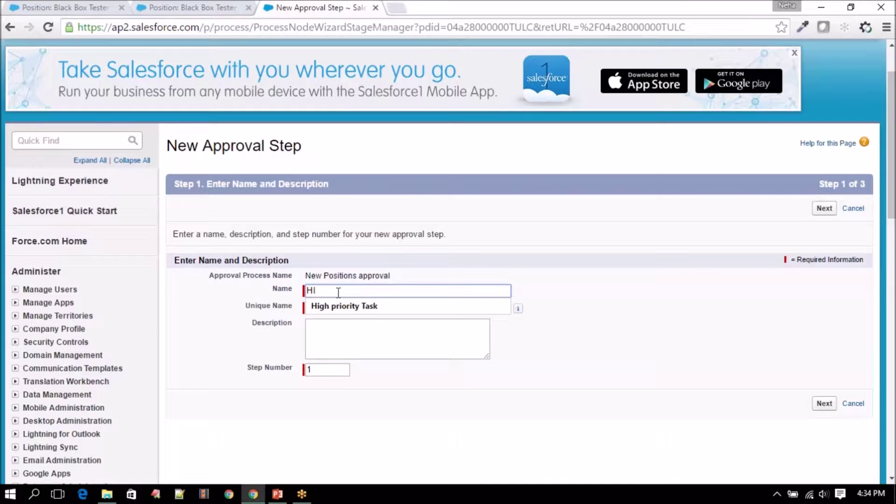
pyautogui.write('ri')
pyautogui.press('BackSpace')
pyautogui.write('iring managers manager approav')
pyautogui.press('BackSpace')
pyautogui.write('val')
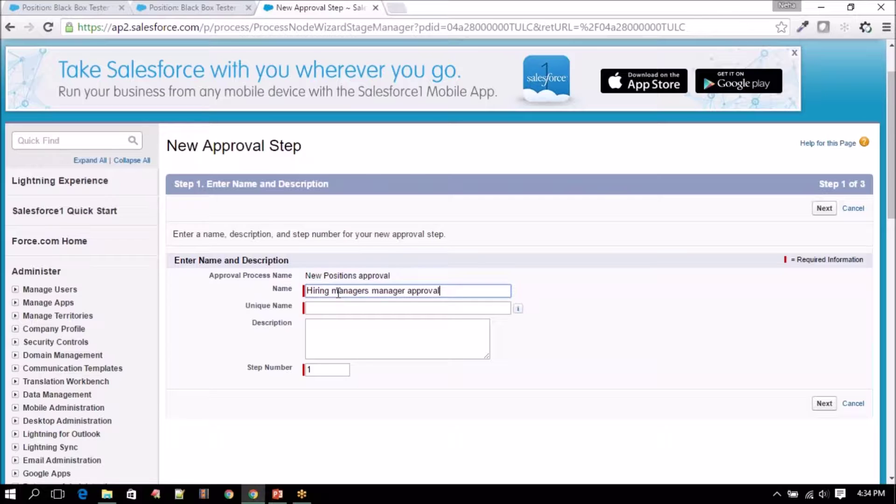
pyautogui.click(340, 308)
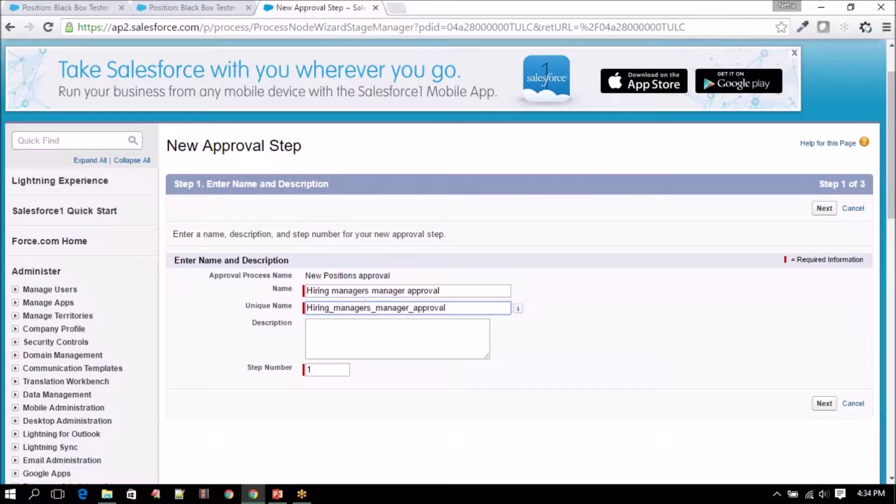
pyautogui.click(822, 404)
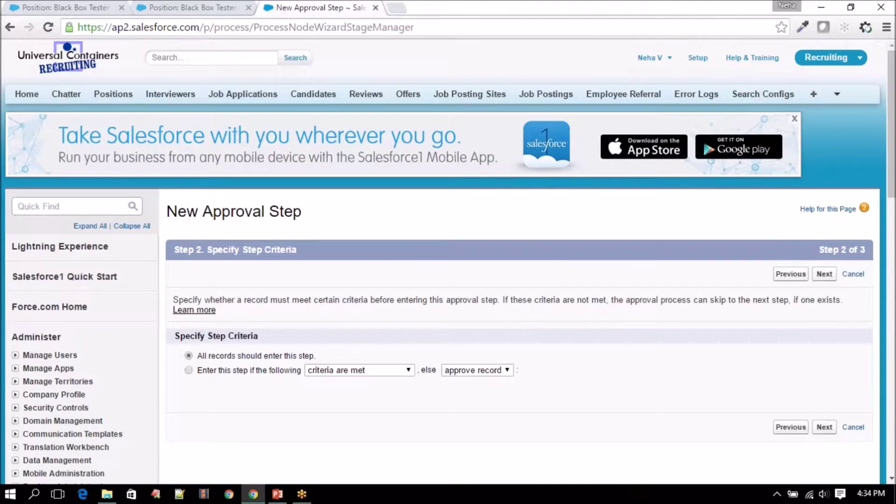
# Review the position record and step criteria, keep all records entering this step, and continue to the approver selection
pyautogui.scroll(-3, 536, 295)
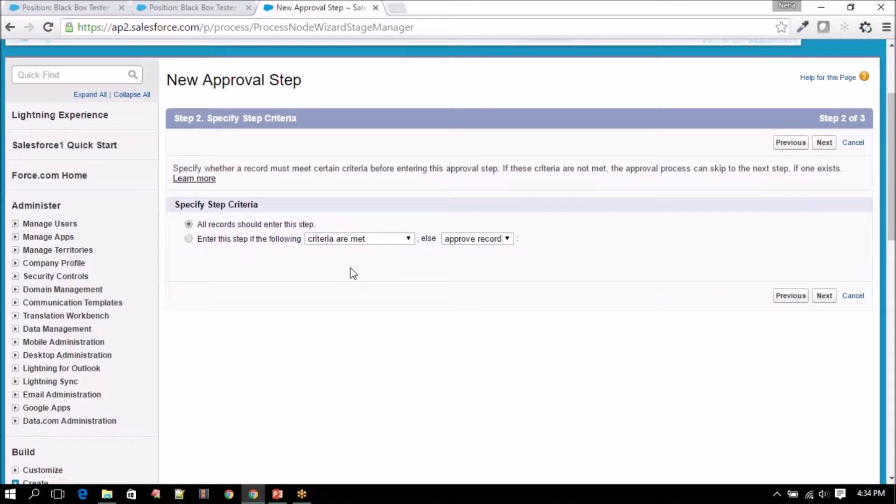
pyautogui.click(199, 7)
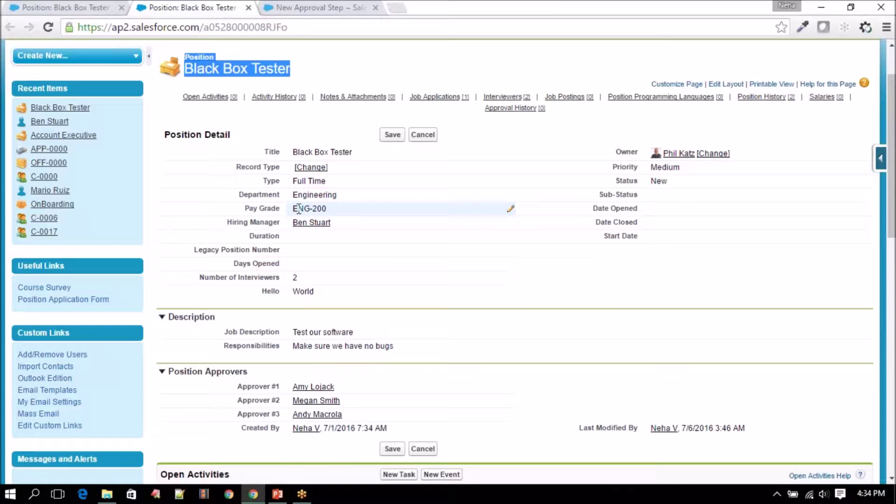
pyautogui.hotkey('ctrl', 'Tab')
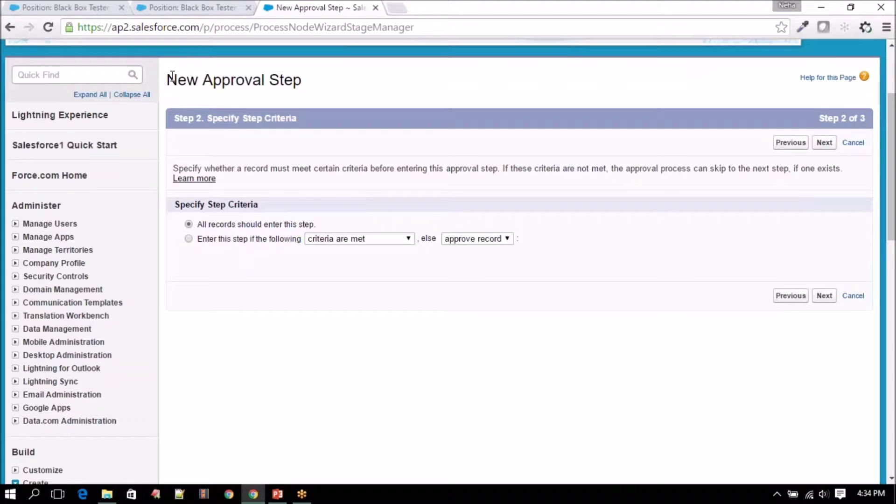
pyautogui.moveTo(172, 77); pyautogui.dragTo(343, 80)
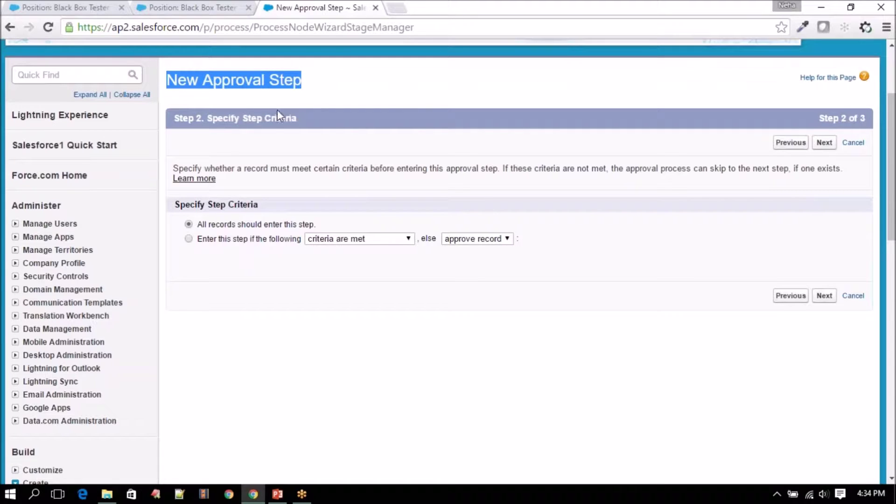
pyautogui.moveTo(202, 225); pyautogui.dragTo(326, 224)
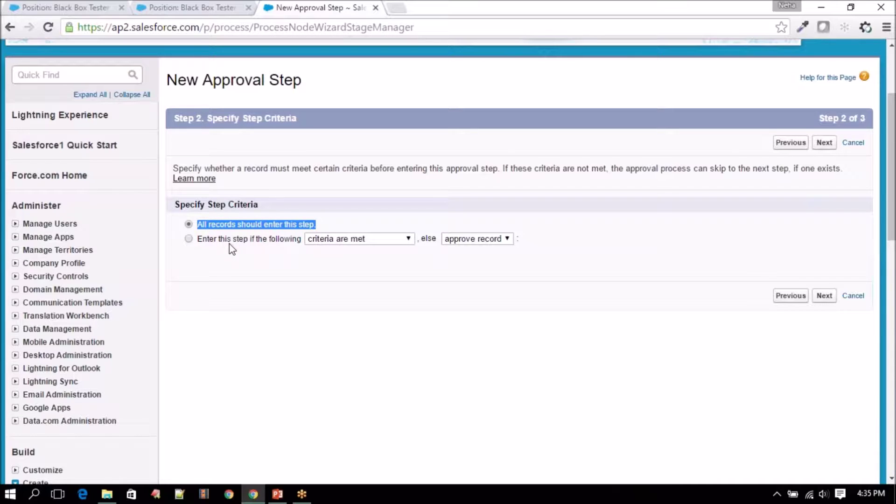
pyautogui.click(240, 237)
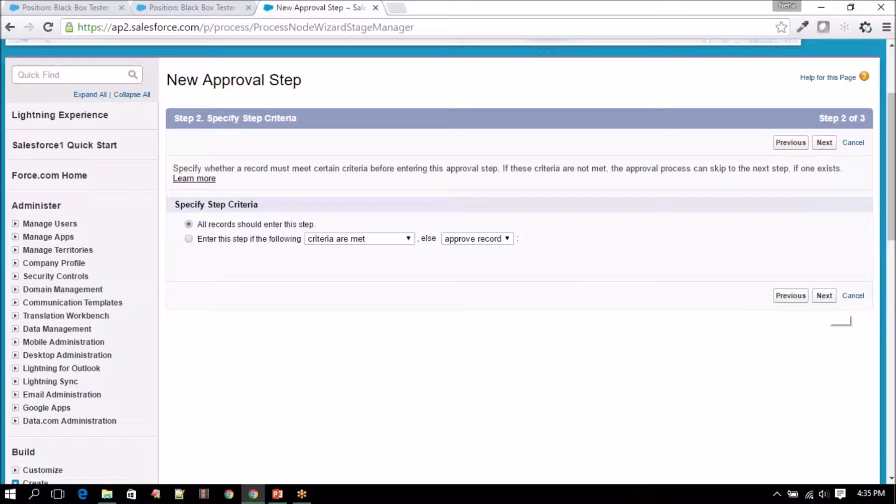
pyautogui.click(824, 295)
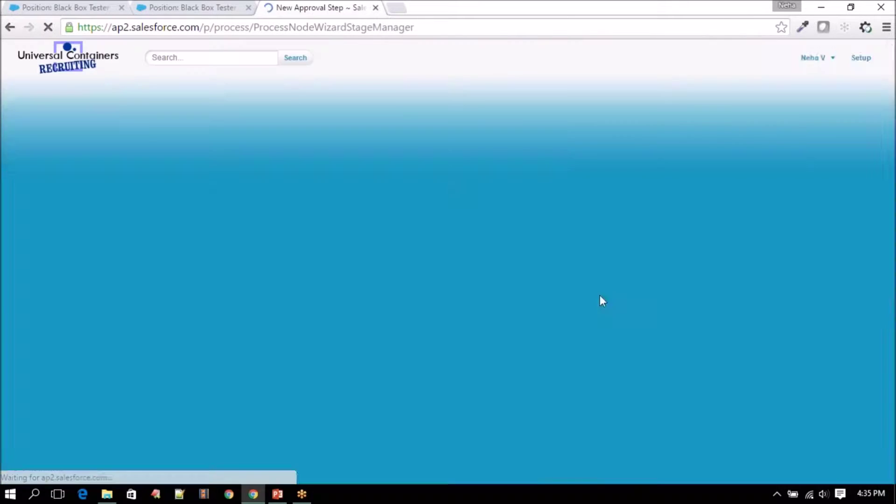
# Assign the approval step automatically to approvers, and check the Approver #1 field on the Black Box Tester position record
pyautogui.scroll(-1, 420, 286)
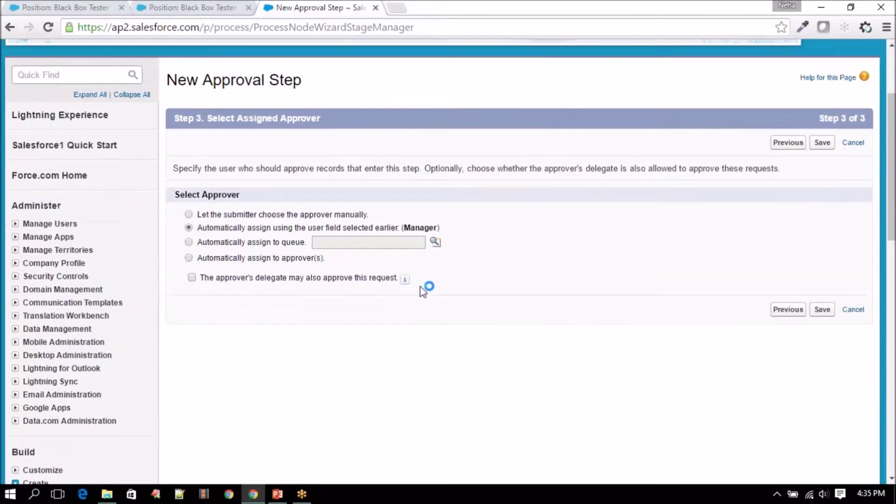
pyautogui.moveTo(173, 195); pyautogui.dragTo(257, 198)
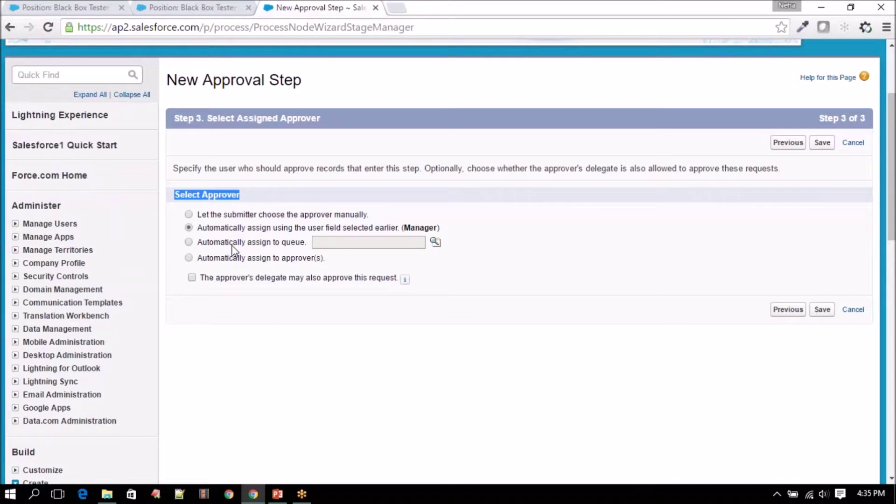
pyautogui.click(232, 259)
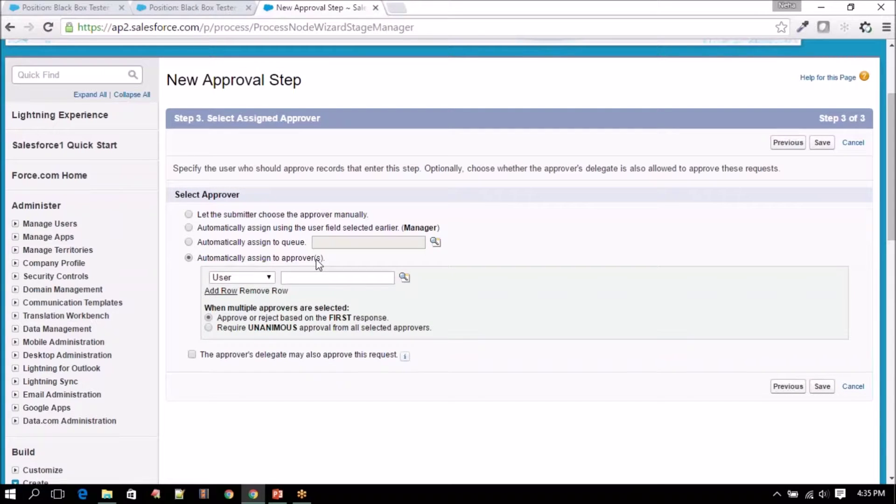
pyautogui.click(174, 6)
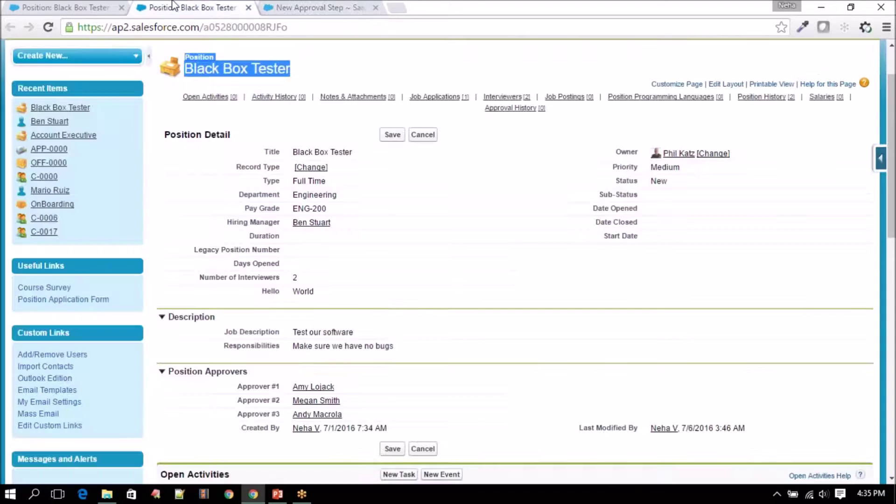
pyautogui.scroll(-1, 240, 334)
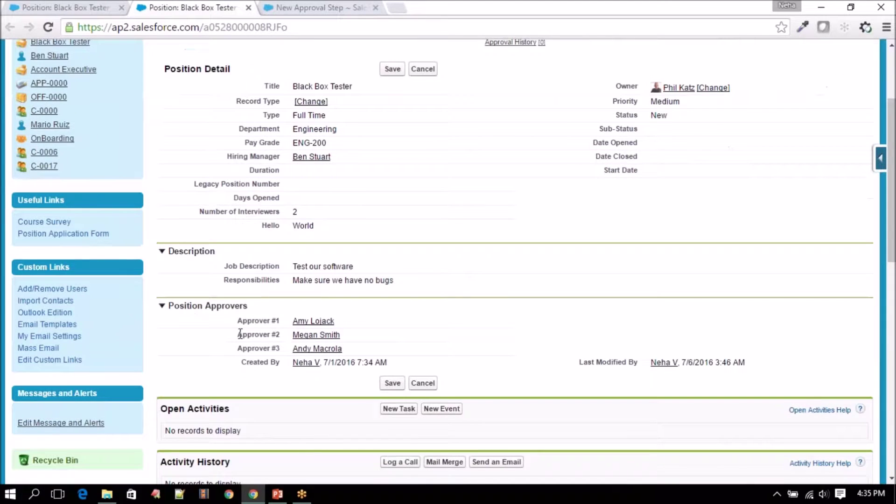
pyautogui.moveTo(241, 320); pyautogui.dragTo(280, 321)
pyautogui.click(327, 7)
# Check that Approver #1 on the position record is a user lookup field, and set the approver type to Related User
pyautogui.click(263, 278)
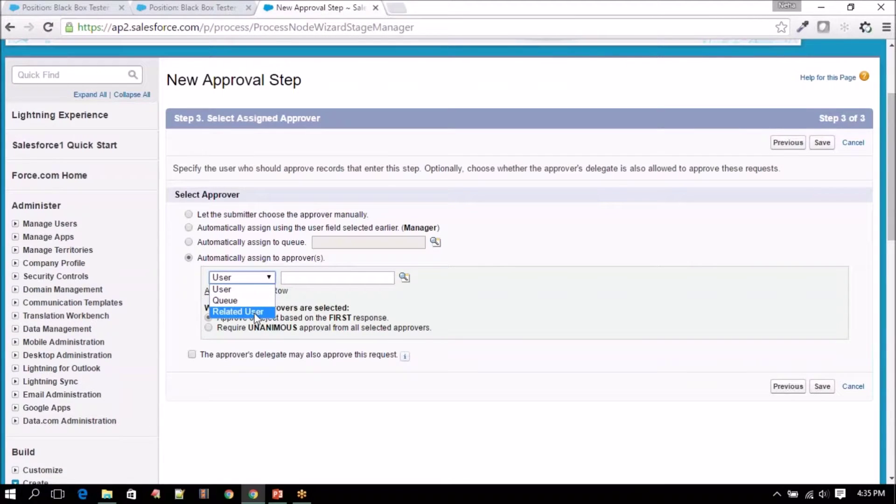
pyautogui.click(206, 5)
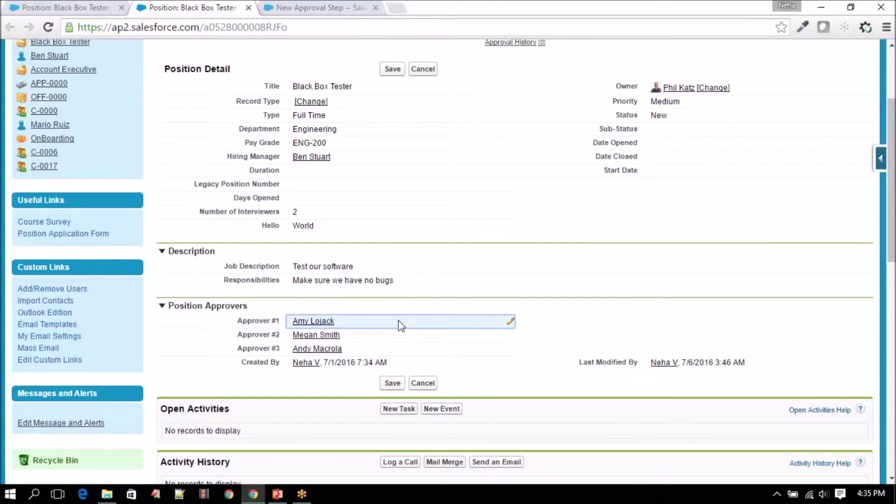
pyautogui.doubleClick(400, 322)
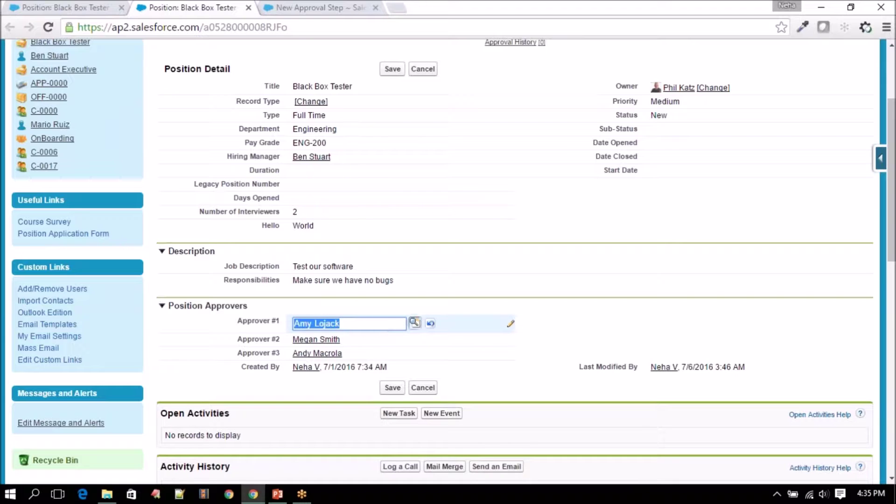
pyautogui.click(306, 7)
pyautogui.click(268, 277)
pyautogui.click(237, 311)
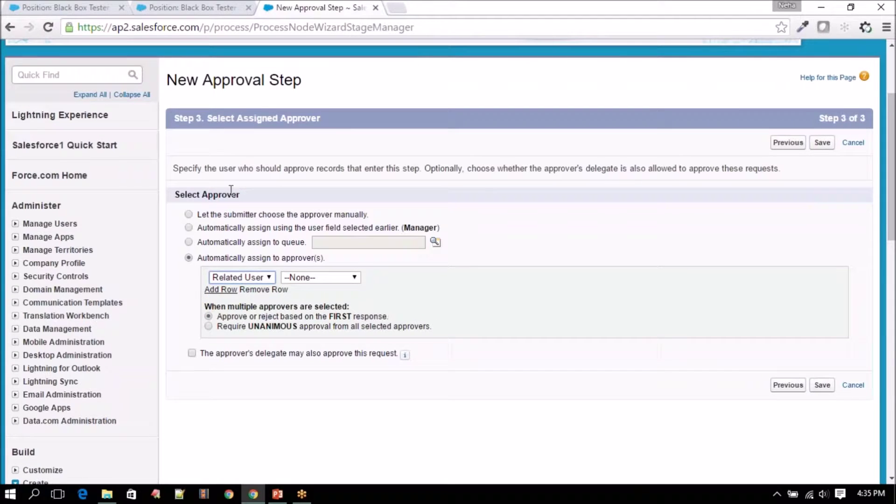
# Look over the position approvers on the record and choose Approver #1 as the related user for the step
pyautogui.click(205, 8)
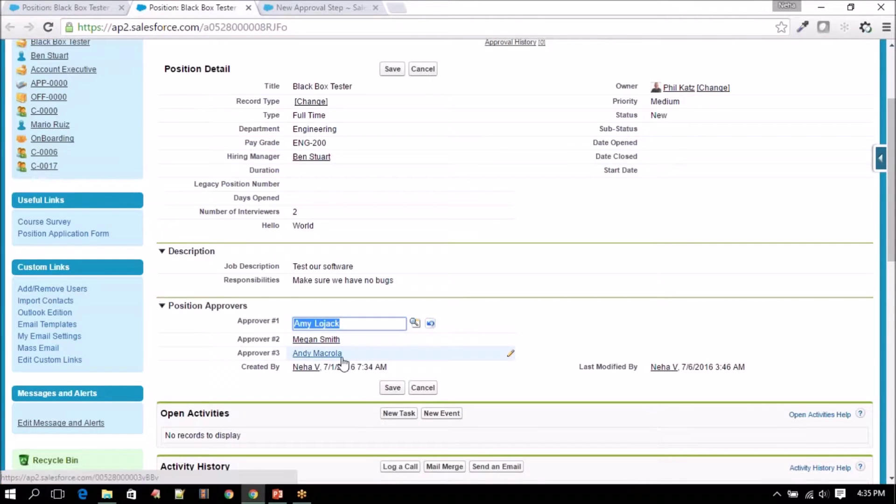
pyautogui.click(322, 8)
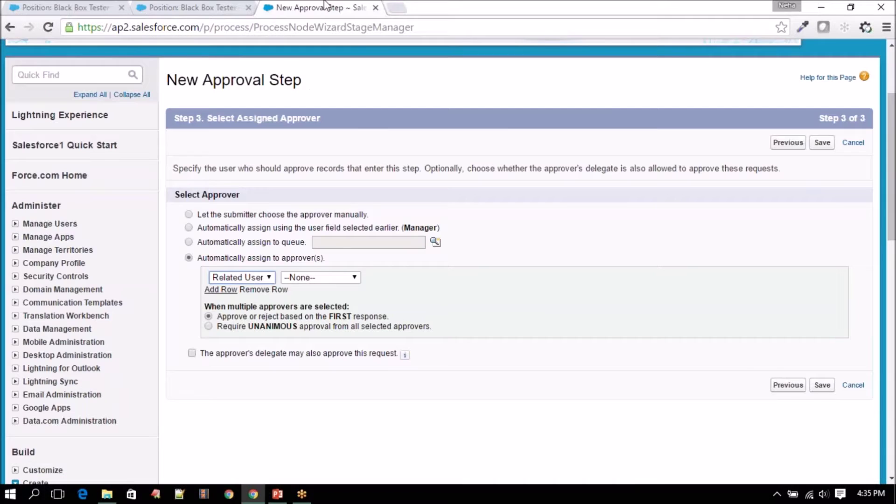
pyautogui.click(332, 279)
pyautogui.click(328, 301)
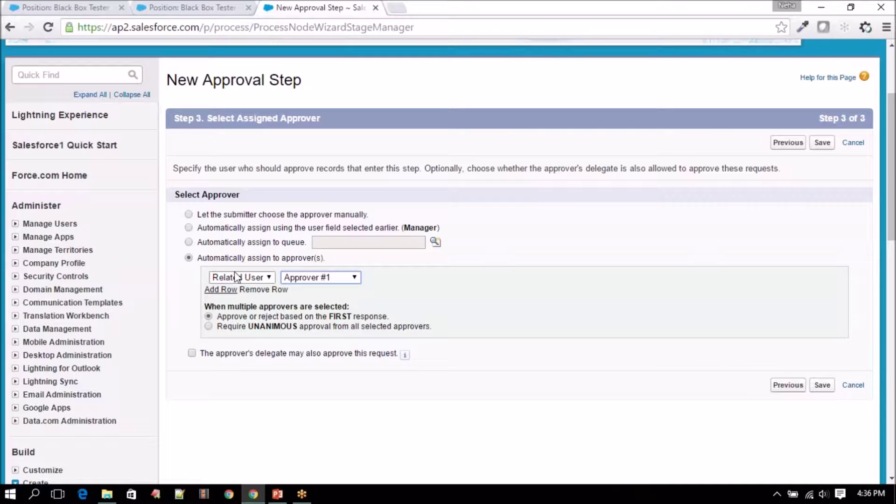
# Examine the first-response rule for multiple approvers, comparing it with the approvers listed on the Black Box Tester position record
pyautogui.moveTo(205, 306); pyautogui.dragTo(355, 310)
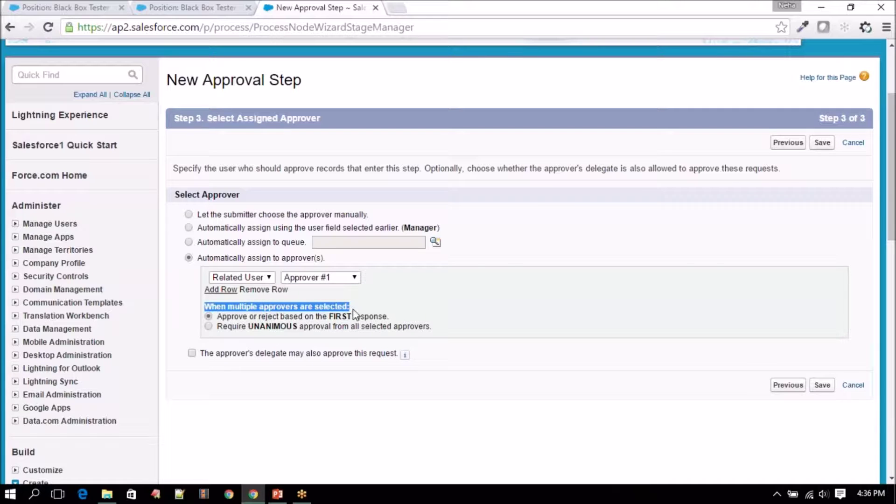
pyautogui.click(218, 318)
pyautogui.moveTo(218, 319); pyautogui.dragTo(390, 318)
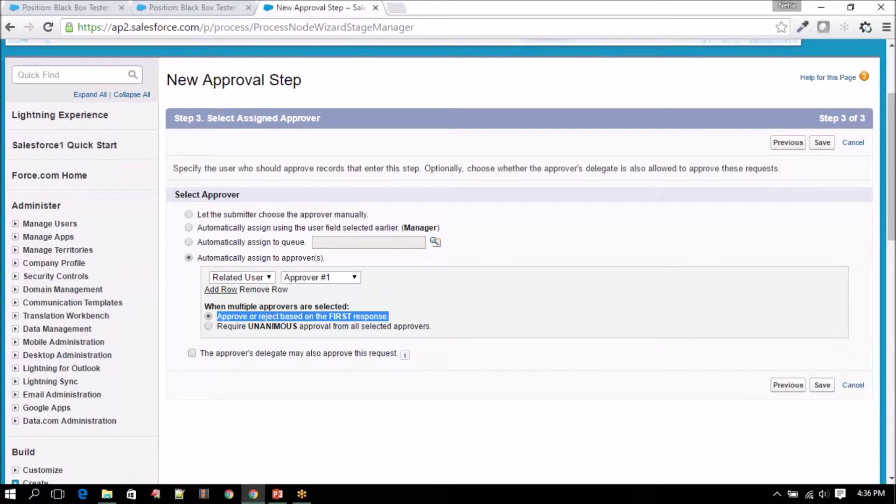
pyautogui.click(168, 7)
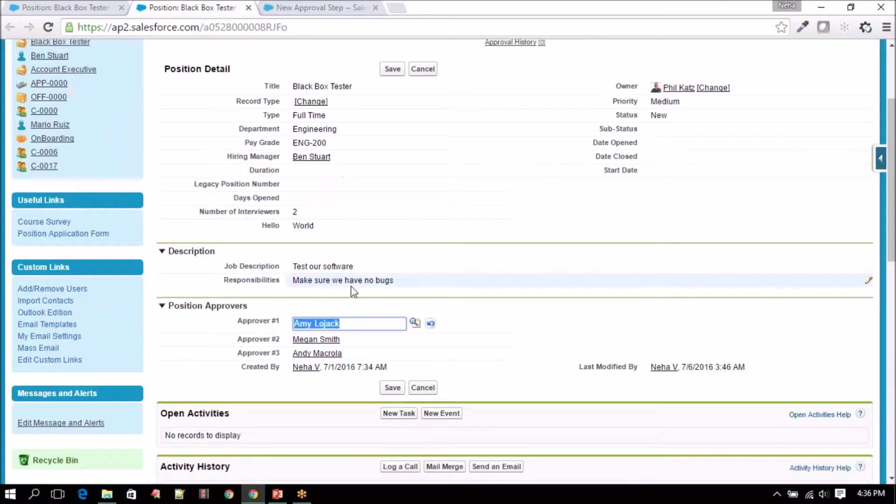
pyautogui.hotkey('ctrl', 'Tab')
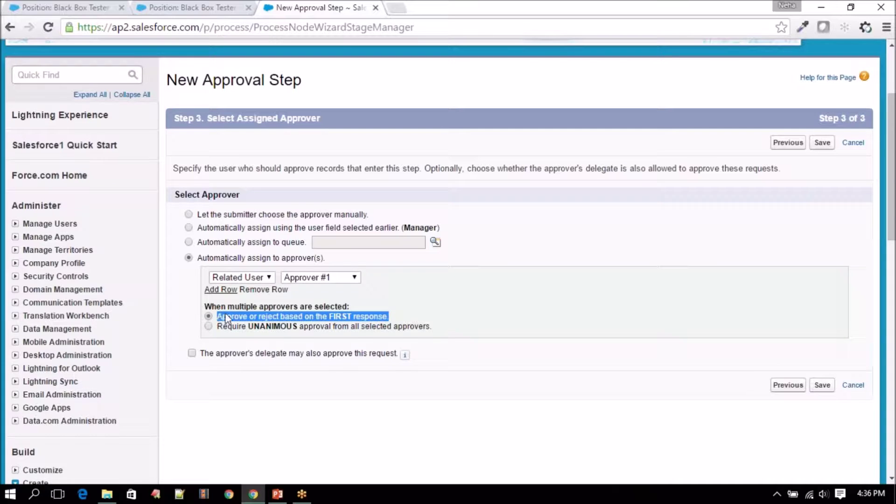
pyautogui.click(351, 318)
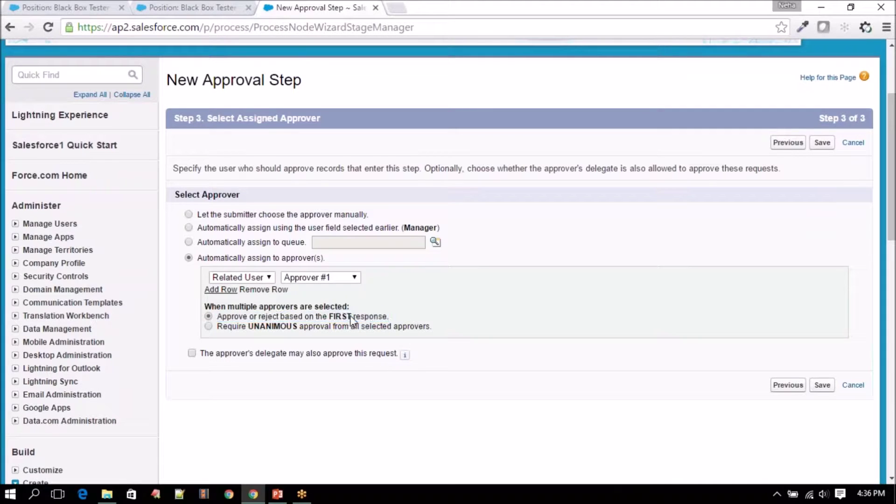
pyautogui.moveTo(329, 317); pyautogui.dragTo(392, 316)
pyautogui.moveTo(218, 319); pyautogui.dragTo(392, 321)
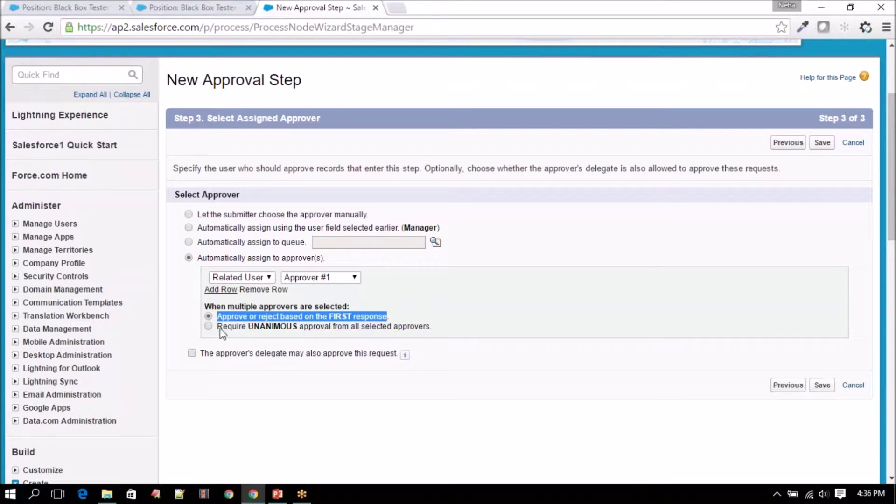
# Review the unanimous approval rule and require unanimous approval from all selected approvers for the step
pyautogui.moveTo(219, 328); pyautogui.dragTo(241, 329)
pyautogui.moveTo(322, 329); pyautogui.dragTo(462, 326)
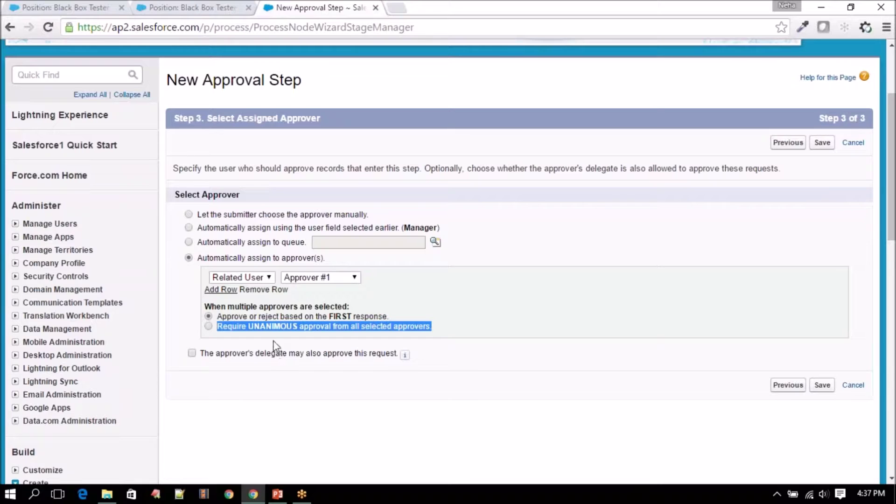
pyautogui.click(276, 327)
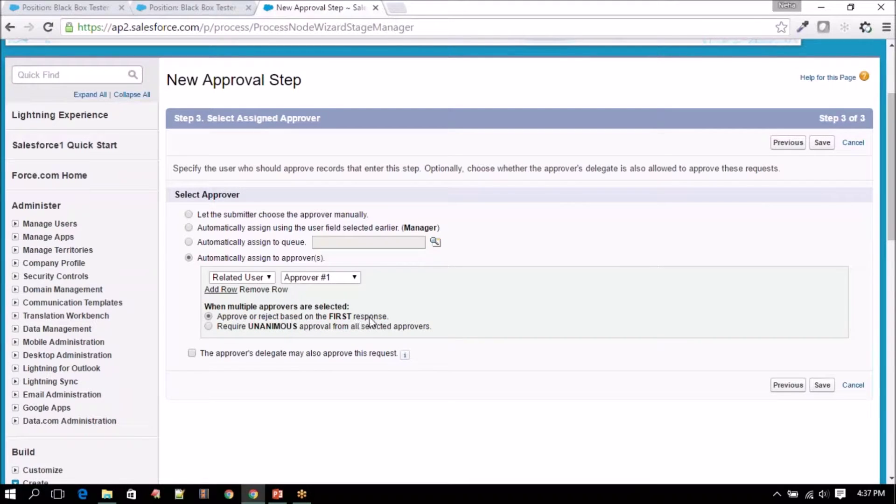
pyautogui.click(209, 327)
# Allow the approver's delegate to also approve the request, and save the approval step
pyautogui.moveTo(203, 360); pyautogui.dragTo(396, 361)
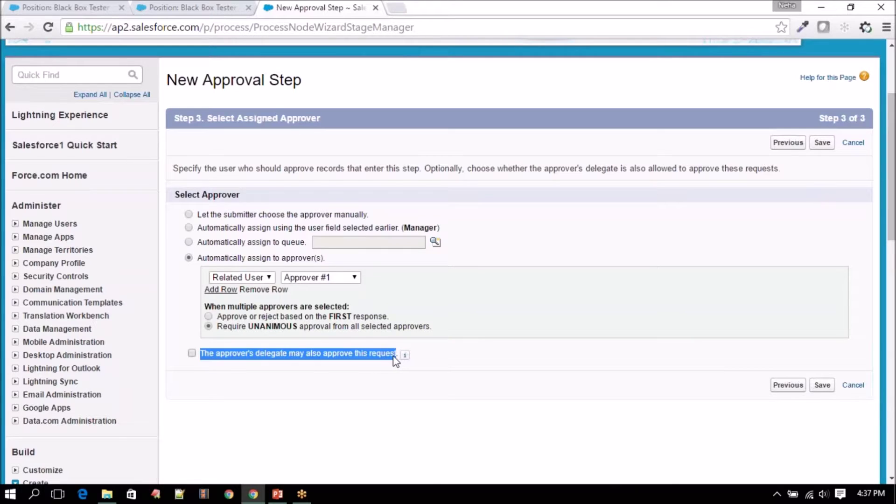
pyautogui.click(216, 365)
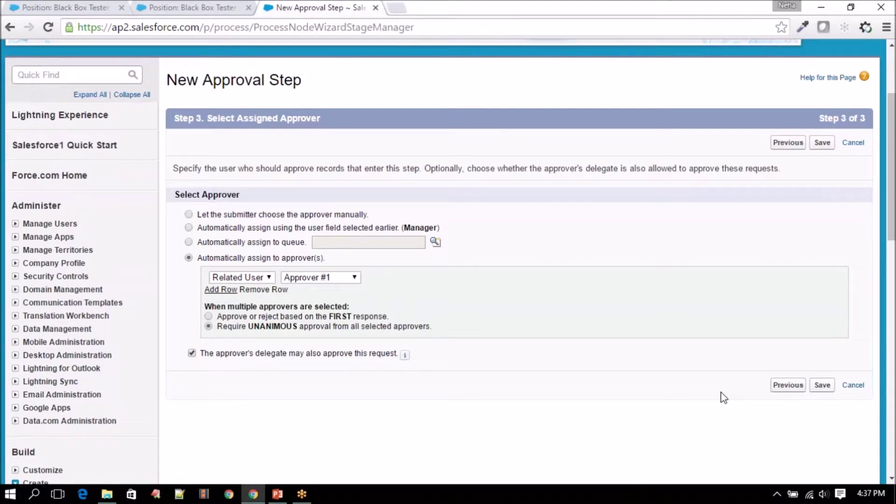
pyautogui.click(825, 388)
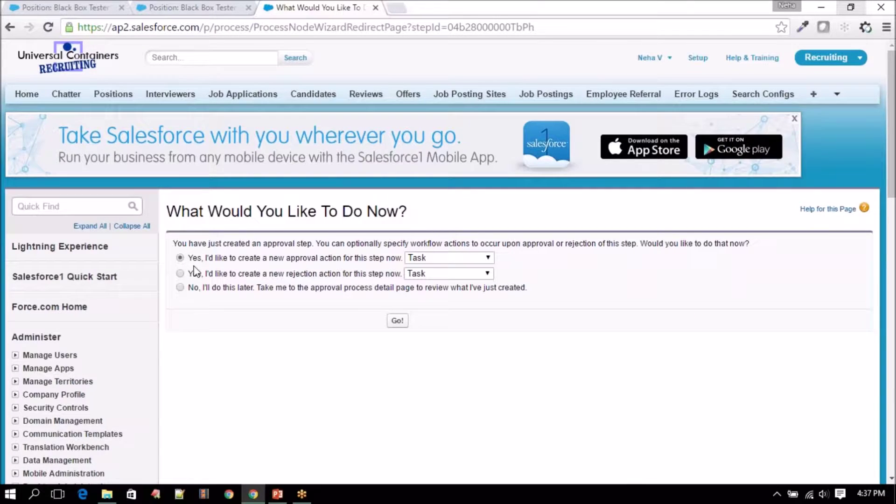
# Skip creating approval or rejection actions for this step and go to the approval process detail page
pyautogui.scroll(-3, 194, 271)
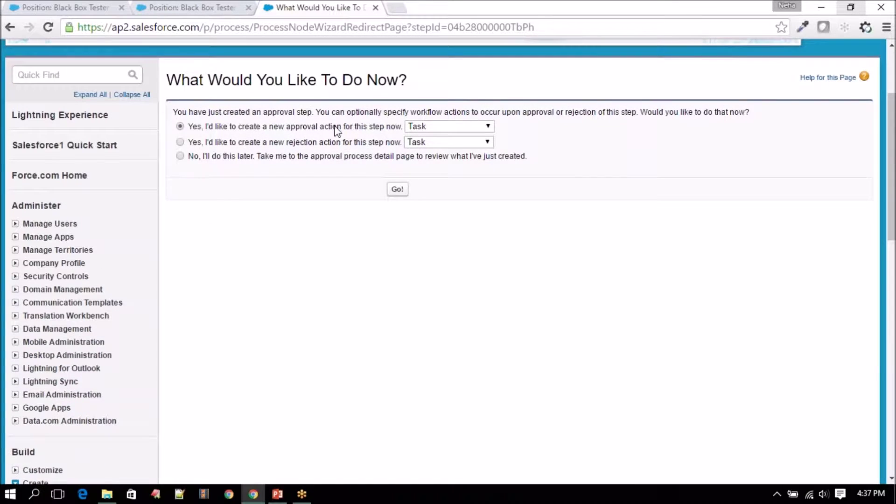
pyautogui.click(180, 156)
pyautogui.click(399, 190)
# Examine the New Positions approval process's entry criteria, initial submission record lock and first approval step, comparing the criteria with the Black Box Tester record
pyautogui.scroll(-1, 359, 277)
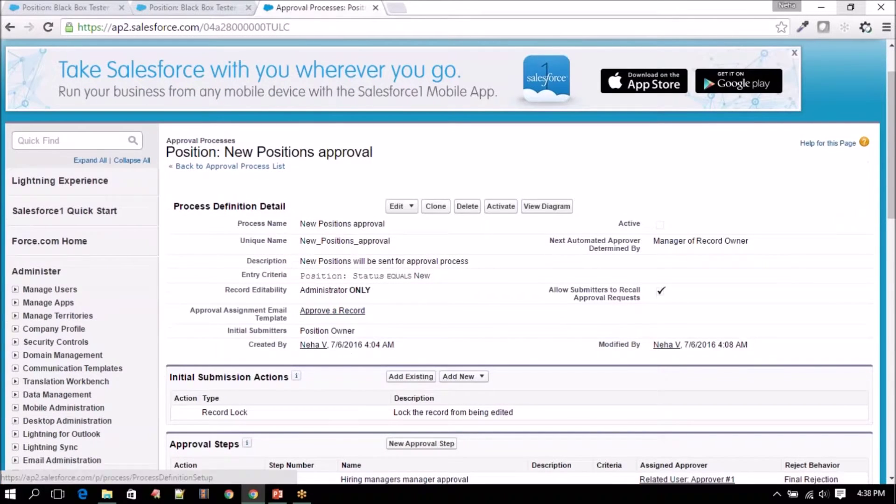
pyautogui.scroll(-1, 220, 283)
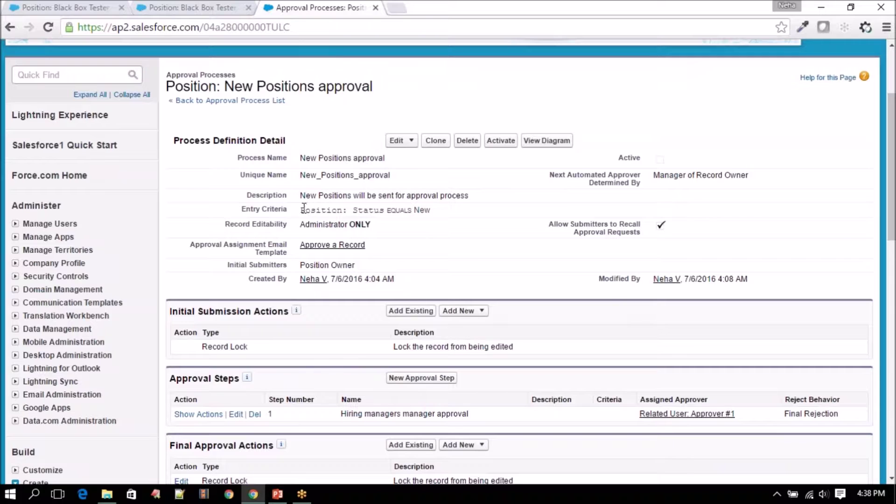
pyautogui.moveTo(301, 210); pyautogui.dragTo(444, 214)
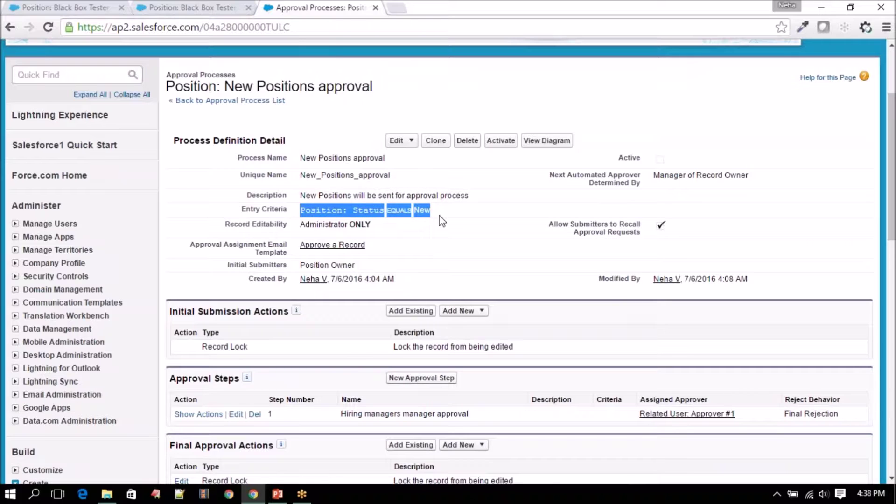
pyautogui.click(191, 8)
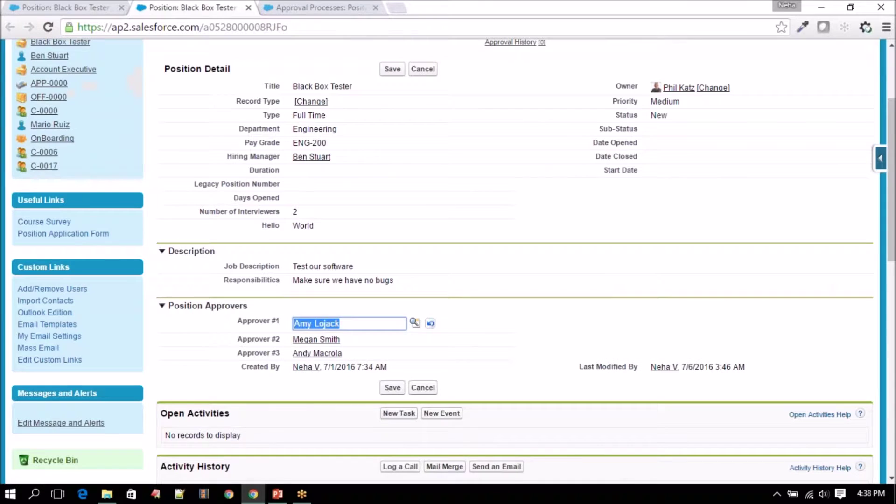
pyautogui.click(302, 7)
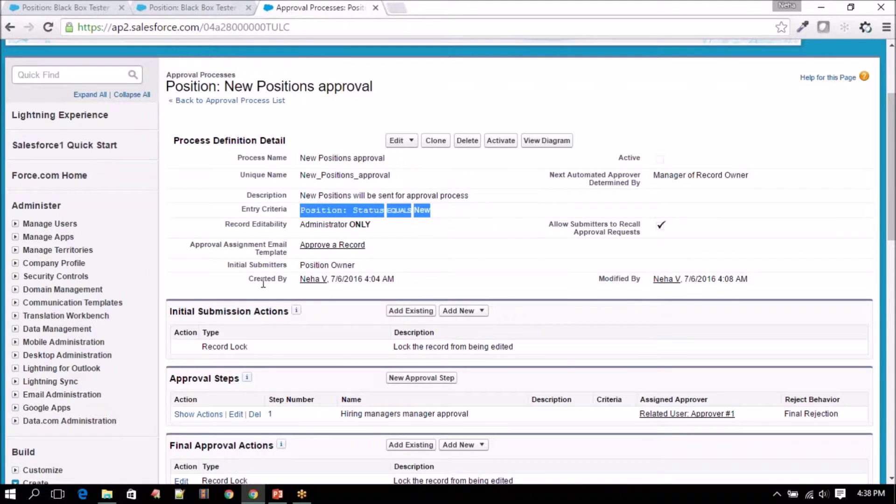
pyautogui.scroll(-3, 264, 284)
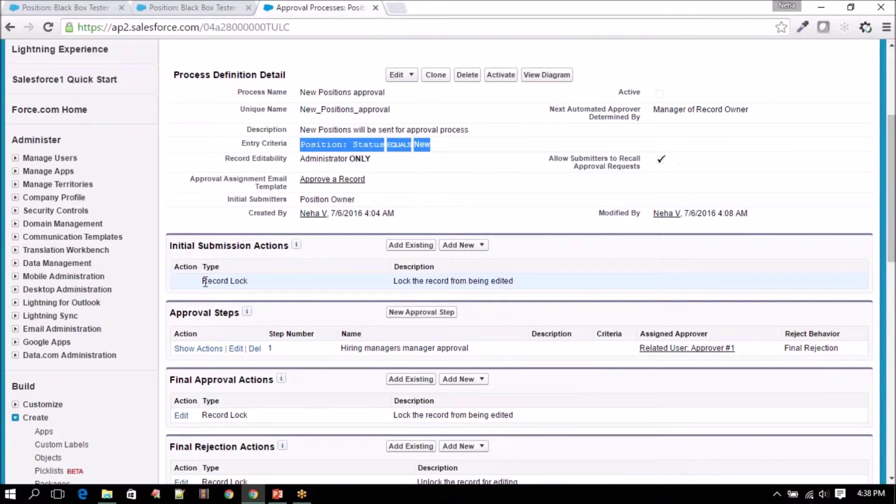
pyautogui.click(205, 281)
pyautogui.moveTo(206, 282); pyautogui.dragTo(541, 281)
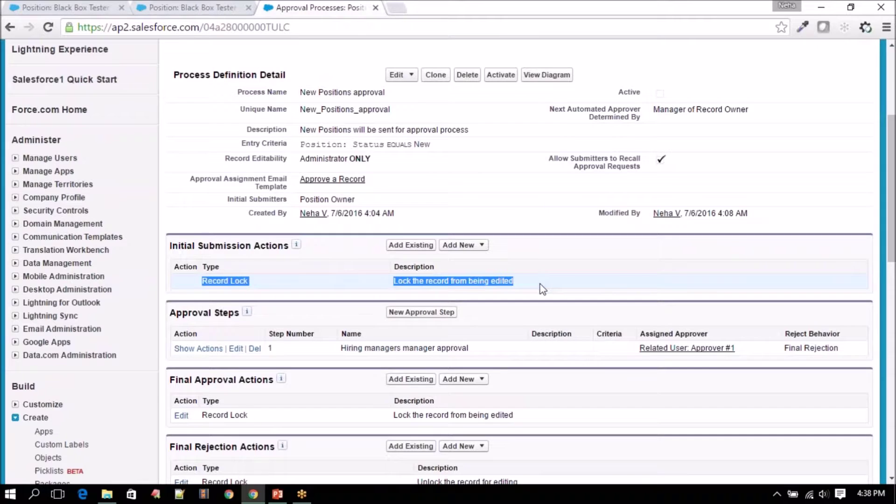
pyautogui.scroll(-3, 280, 294)
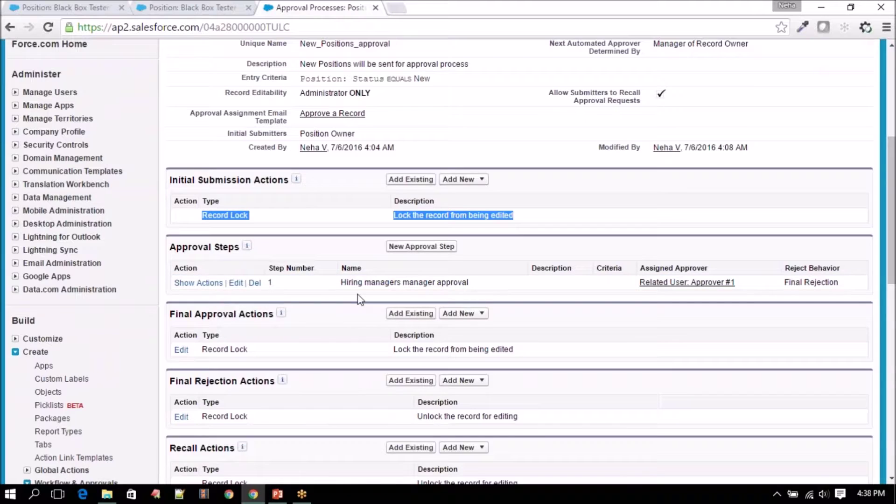
pyautogui.moveTo(344, 282); pyautogui.dragTo(475, 281)
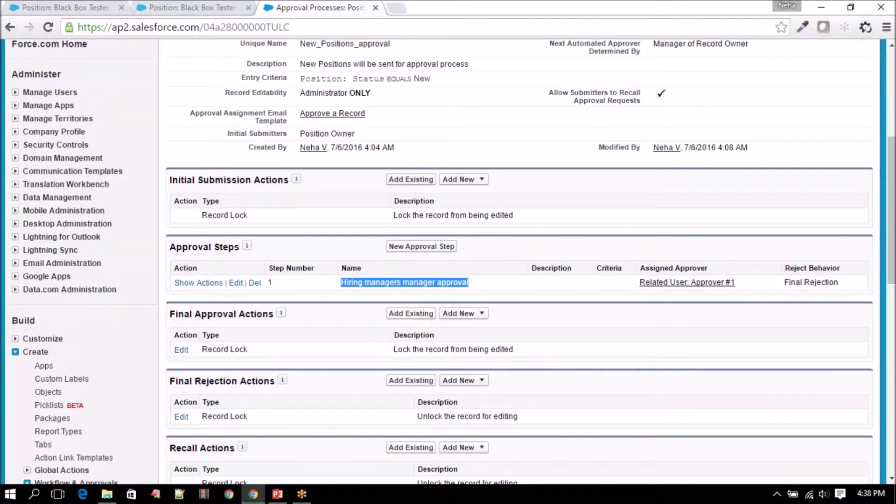
# Add a second approval step named "VP approval needed" with unique name VP_approval_needed, and continue to its criteria
pyautogui.click(432, 249)
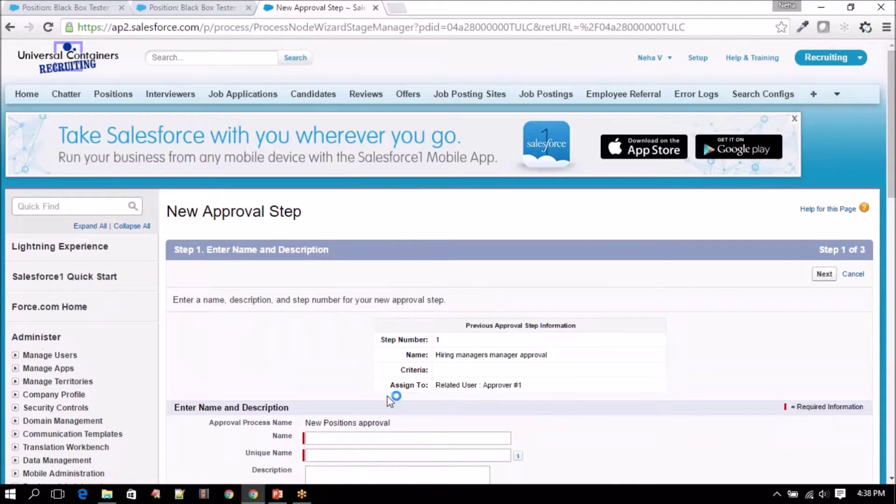
pyautogui.scroll(-1, 369, 408)
pyautogui.click(362, 372)
pyautogui.write('VP approval need')
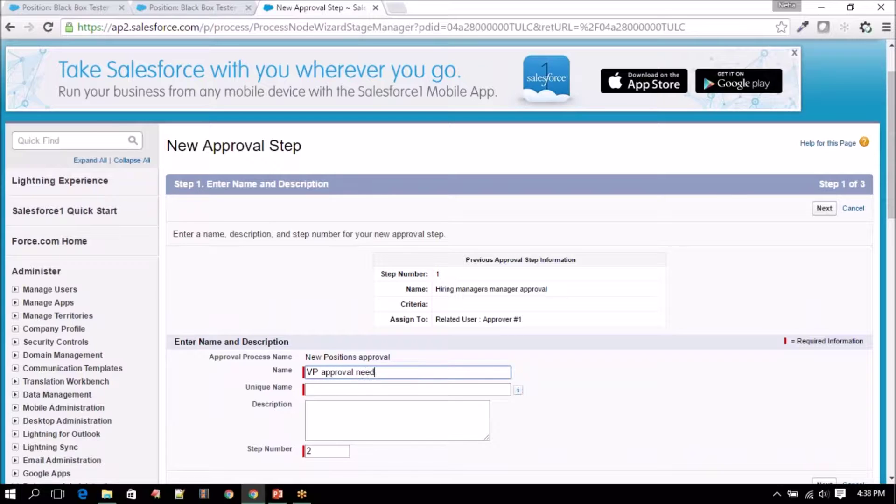
pyautogui.write('ed')
pyautogui.click(344, 389)
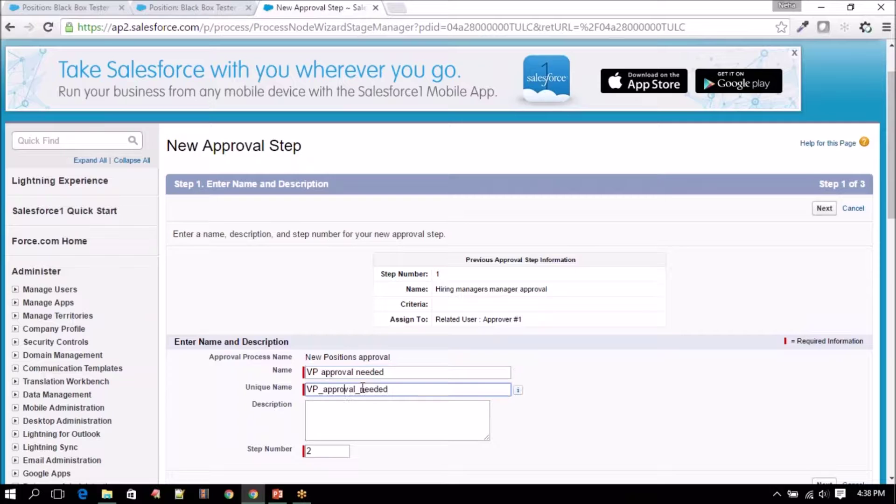
pyautogui.scroll(-4, 262, 426)
pyautogui.click(825, 288)
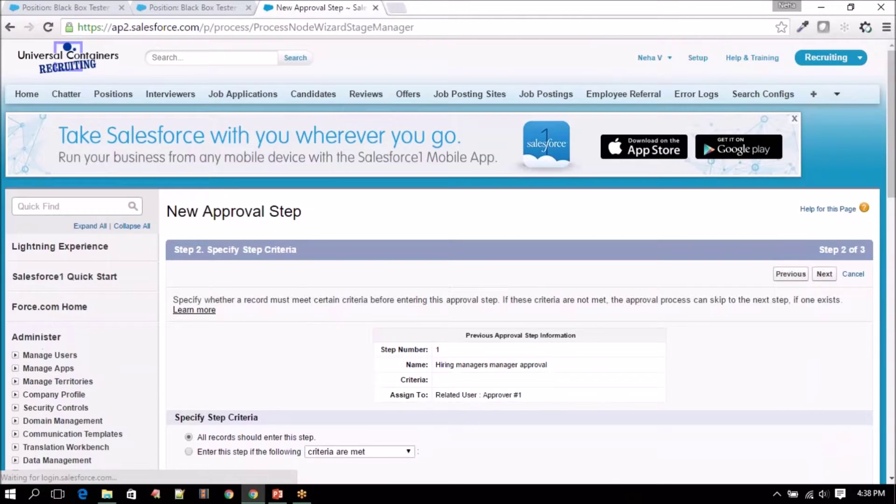
# Make the step apply only when criteria are met, with Position: Pay Grade as the first field and "contains" as operator
pyautogui.scroll(-3, 449, 262)
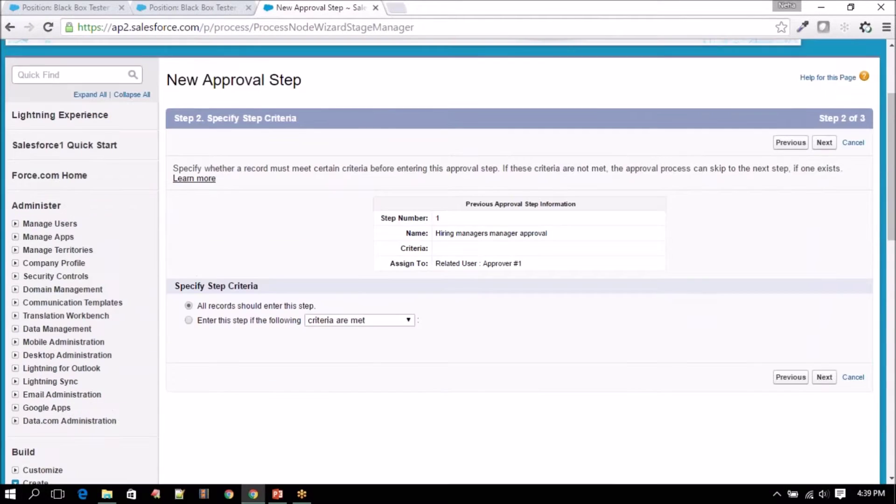
pyautogui.click(251, 323)
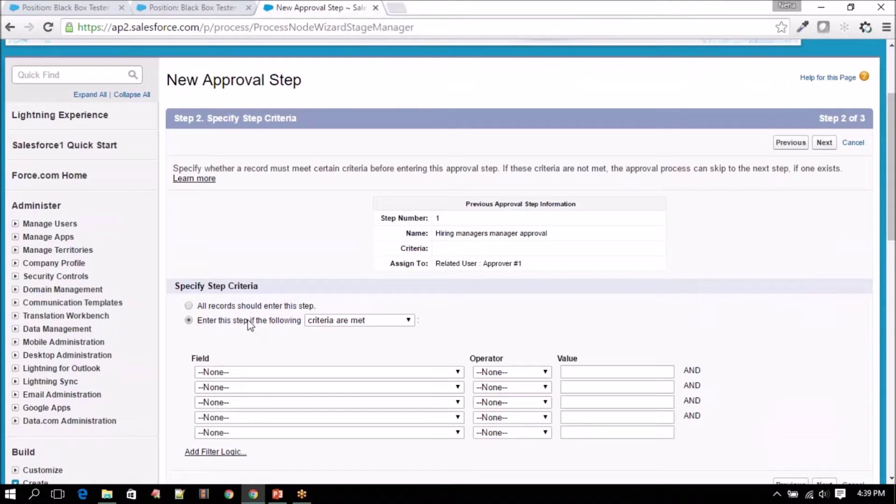
pyautogui.scroll(-2, 344, 308)
pyautogui.click(346, 308)
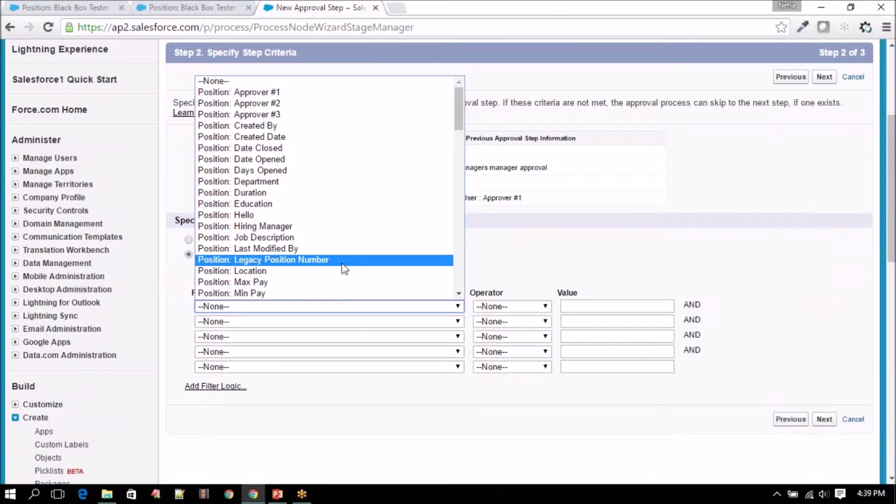
pyautogui.scroll(-4, 340, 262)
pyautogui.click(334, 230)
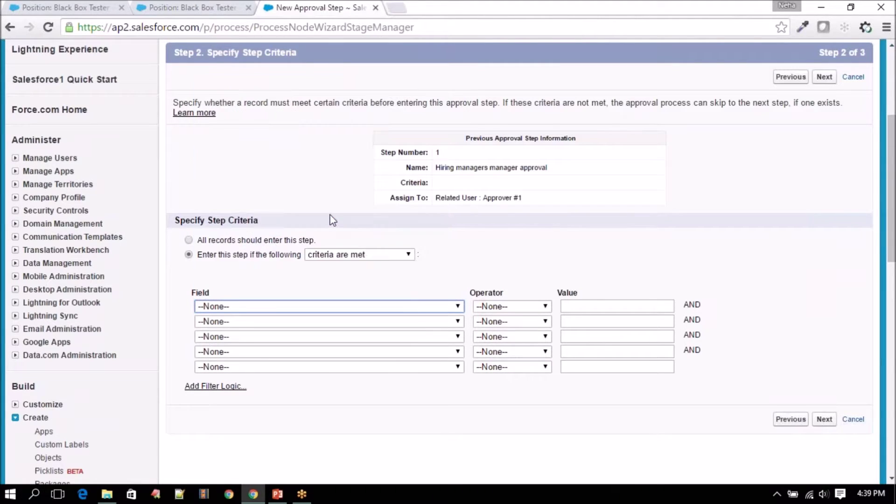
pyautogui.click(510, 308)
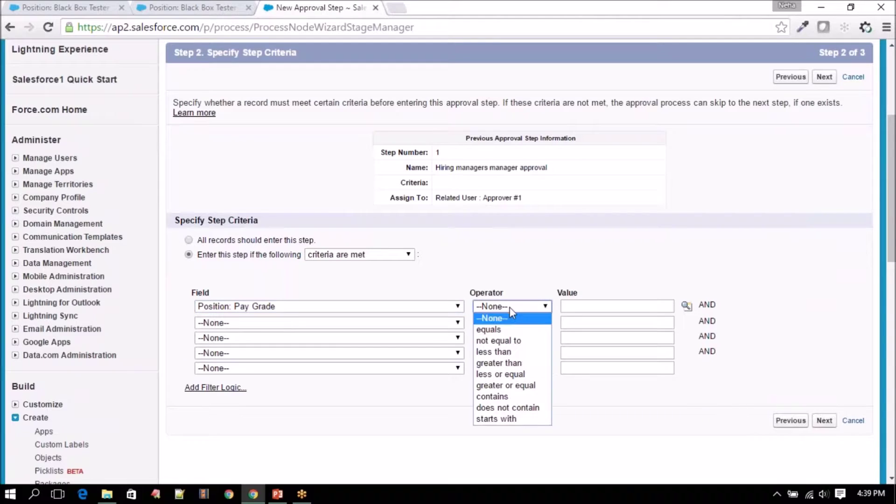
pyautogui.click(504, 396)
# Look over the available pay grade values in the criteria's picklist lookup without inserting any
pyautogui.click(687, 306)
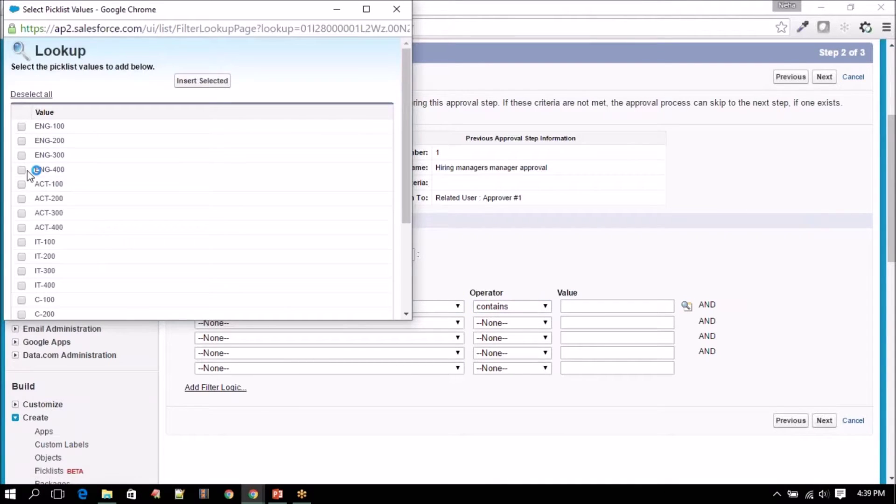
pyautogui.scroll(-3, 21, 210)
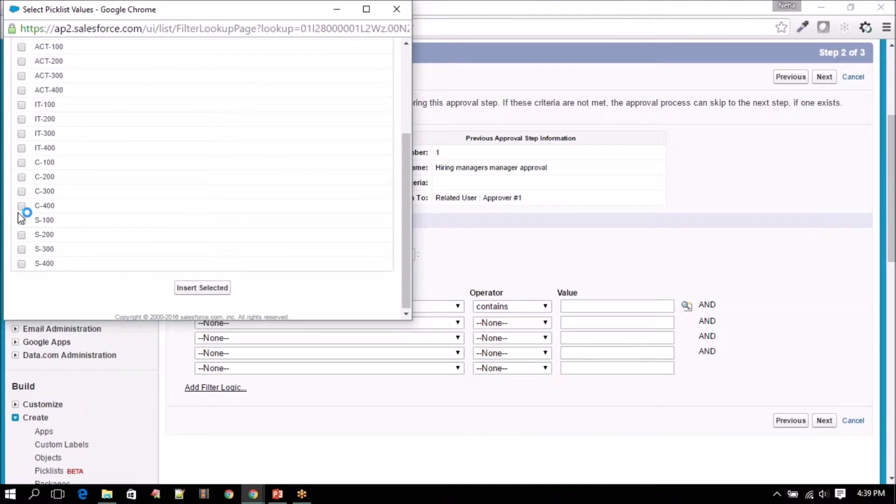
pyautogui.scroll(3, 21, 218)
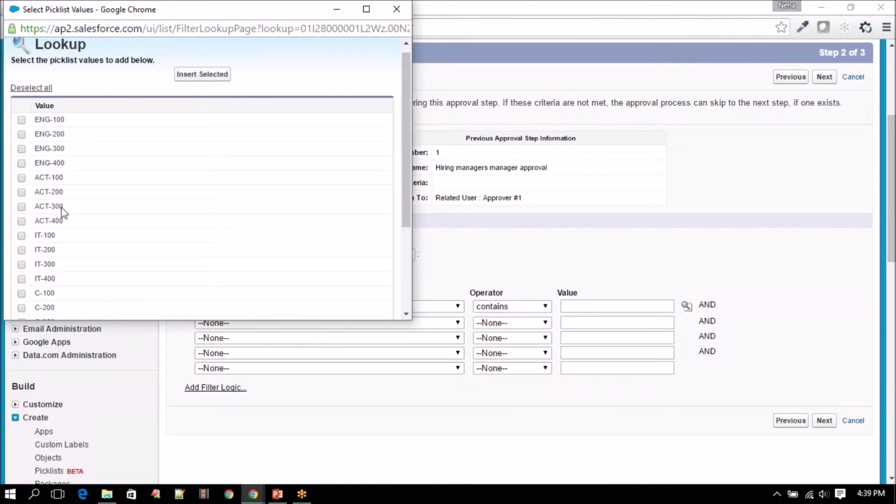
pyautogui.scroll(-3, 63, 226)
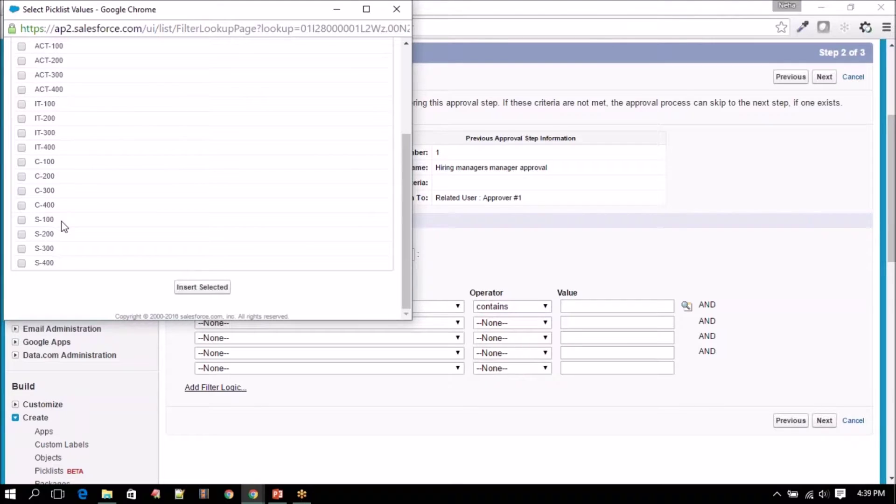
pyautogui.click(397, 9)
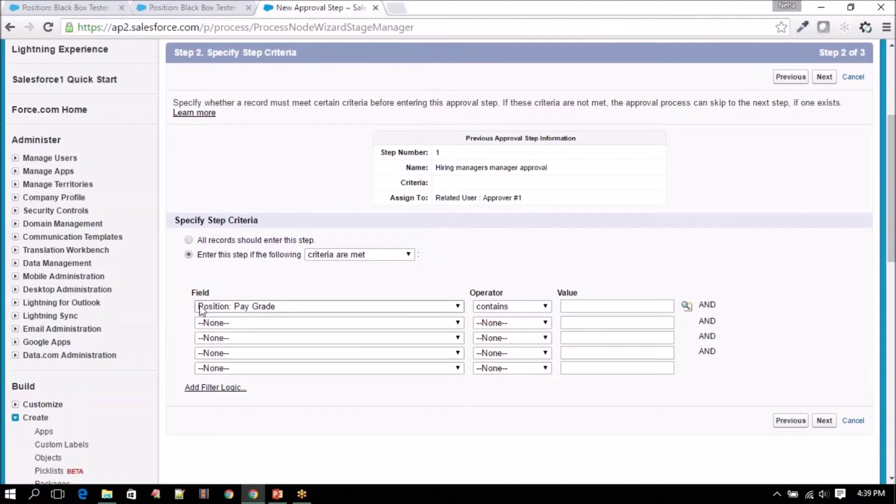
# Set the Pay Grade criterion's value to 300,400 and continue to approver selection
pyautogui.click(567, 307)
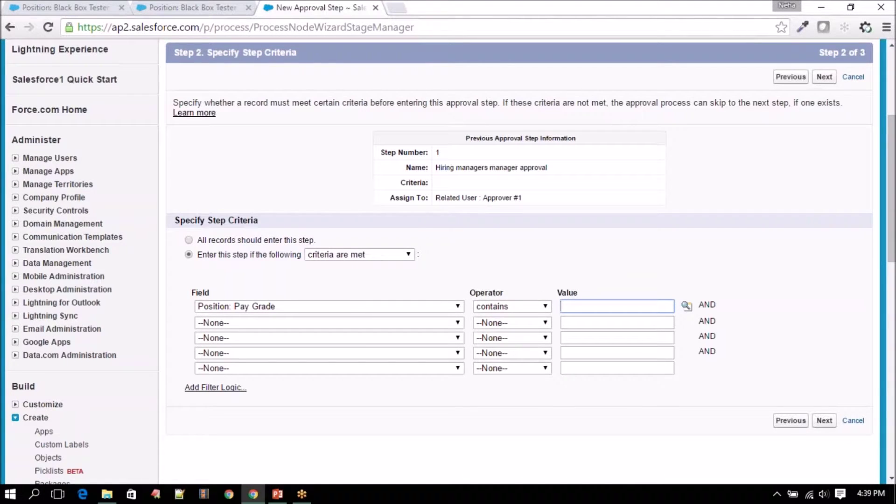
pyautogui.write('300,400')
pyautogui.moveTo(608, 303); pyautogui.dragTo(510, 311)
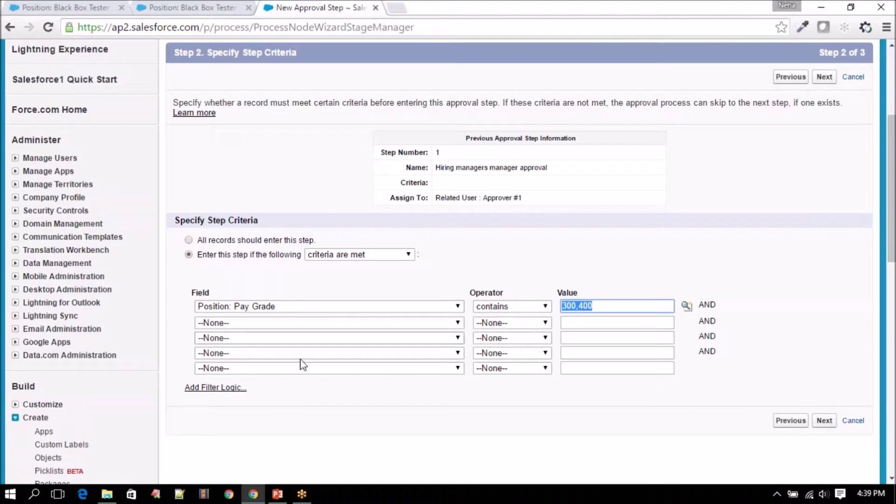
pyautogui.click(824, 420)
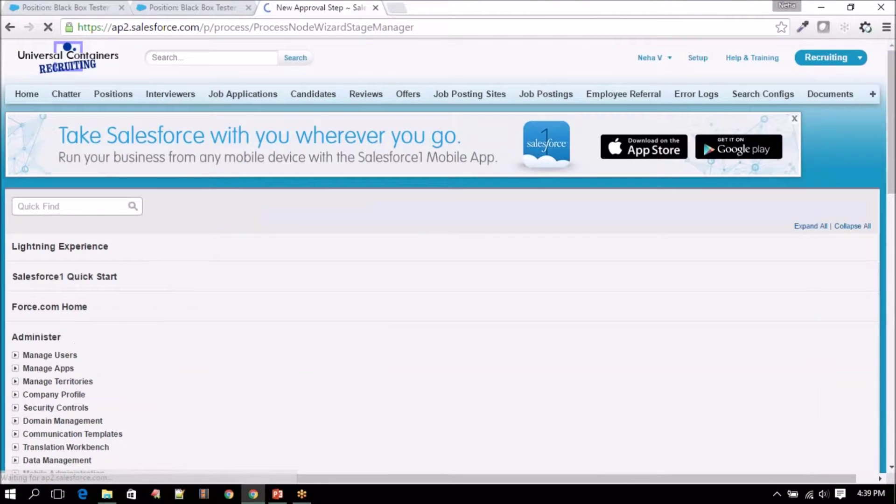
# Assign the VP approval step automatically to the related user in Approver #2, checking that field on the Black Box Tester position record
pyautogui.scroll(-5, 531, 290)
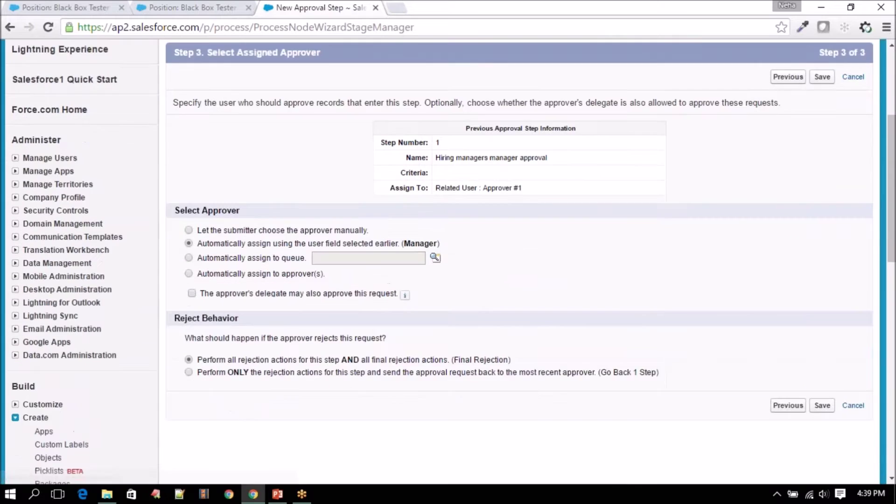
pyautogui.click(217, 194)
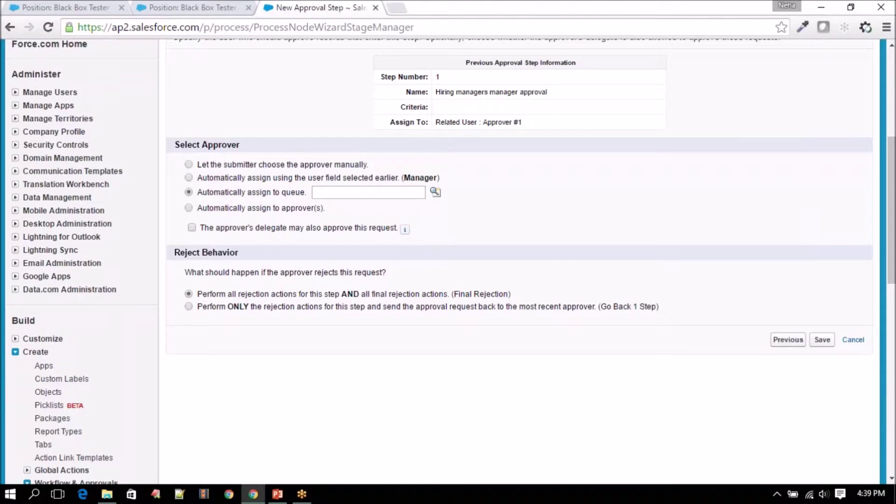
pyautogui.click(215, 209)
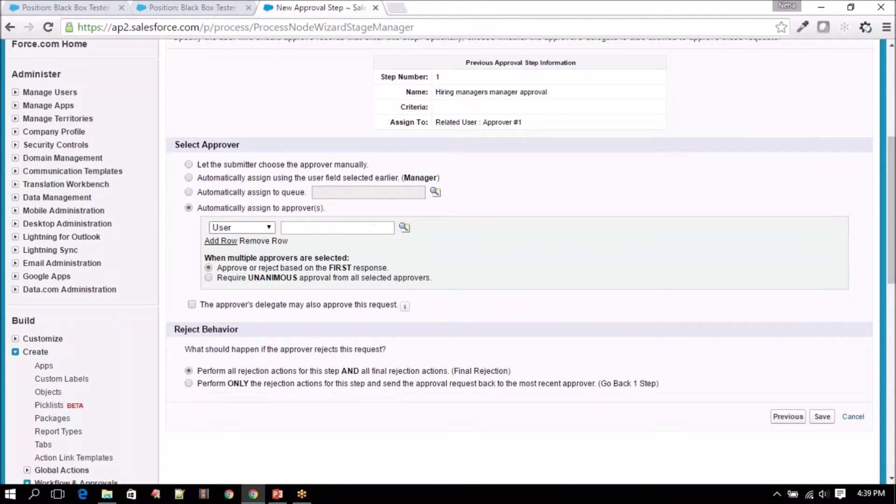
pyautogui.click(254, 227)
pyautogui.click(248, 262)
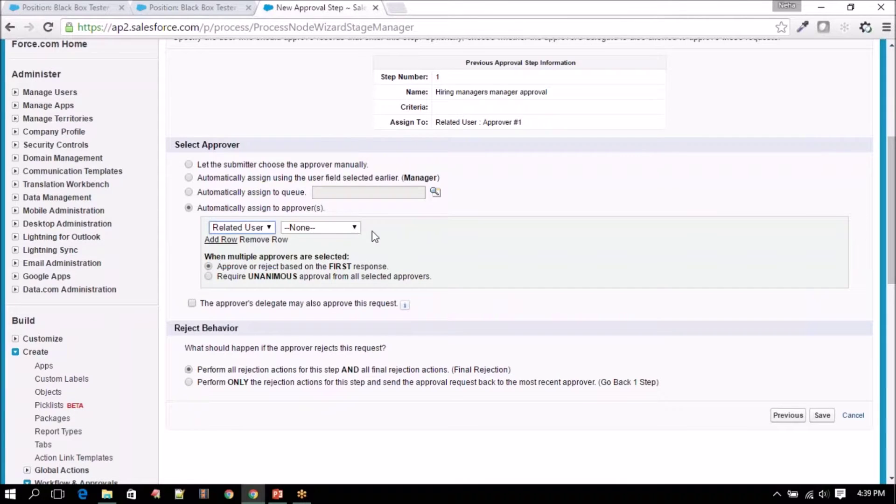
pyautogui.click(349, 227)
pyautogui.click(308, 262)
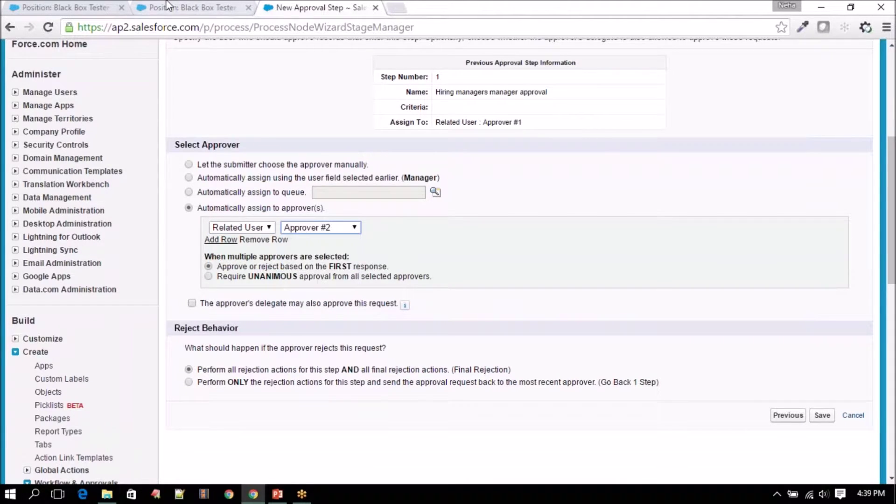
pyautogui.click(192, 8)
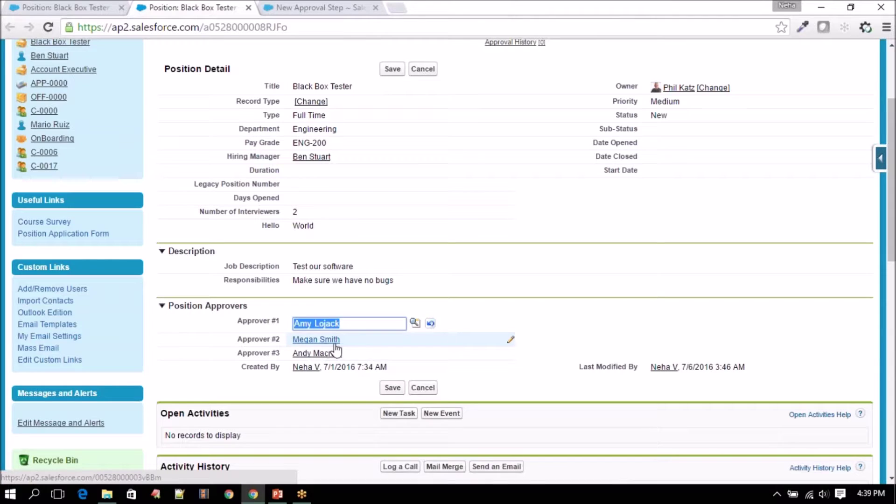
pyautogui.click(324, 7)
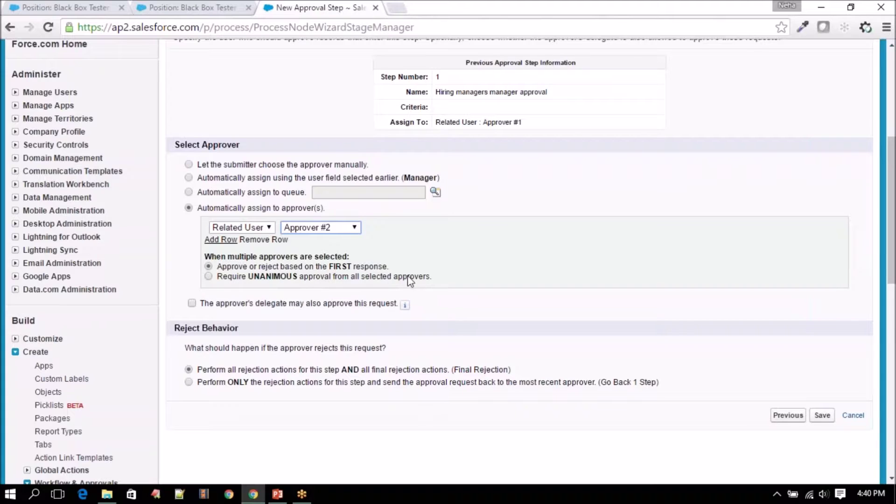
# Require unanimous approval, allow the approver's delegate to approve, save the step with final rejection behavior, and return to the process details without adding actions
pyautogui.click(223, 278)
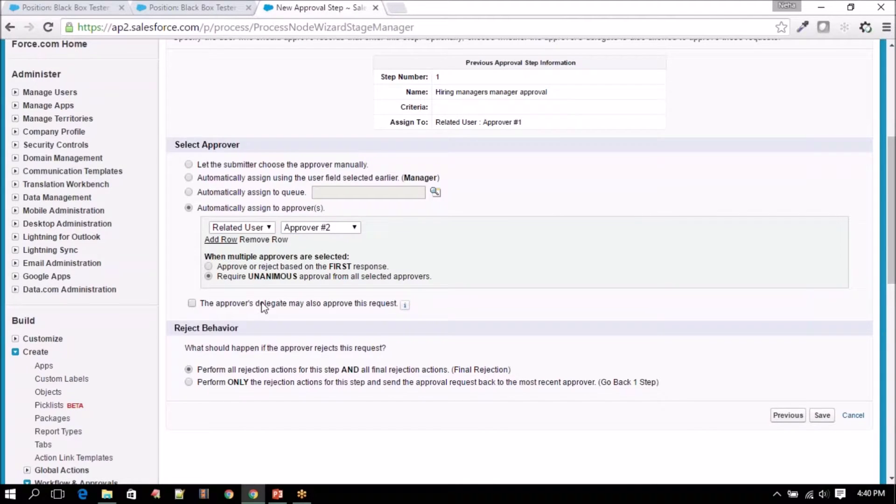
pyautogui.click(192, 305)
pyautogui.moveTo(184, 348); pyautogui.dragTo(398, 349)
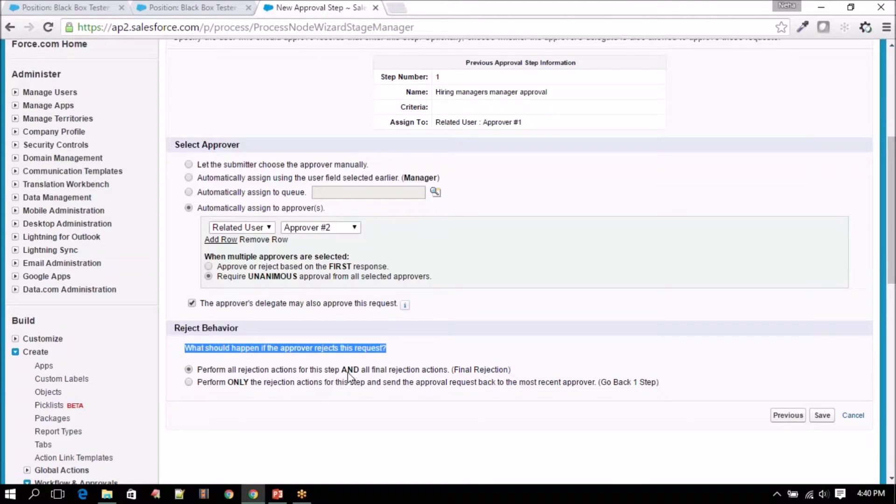
pyautogui.click(375, 372)
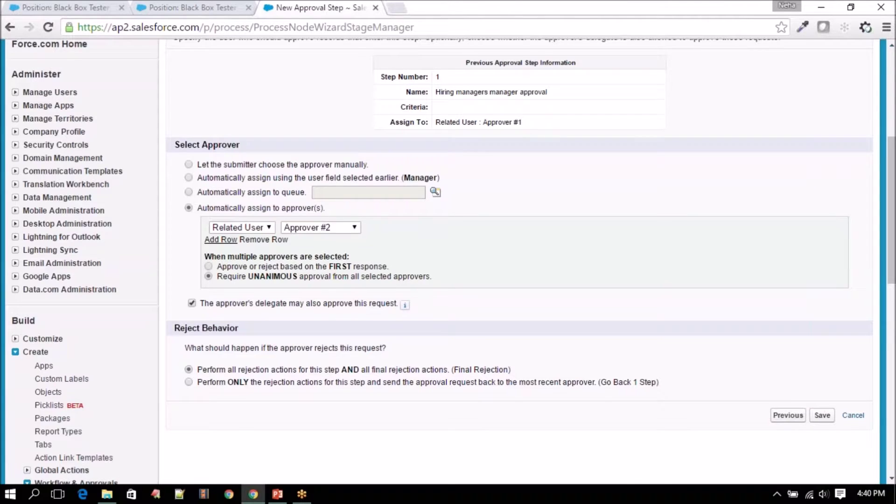
pyautogui.click(822, 415)
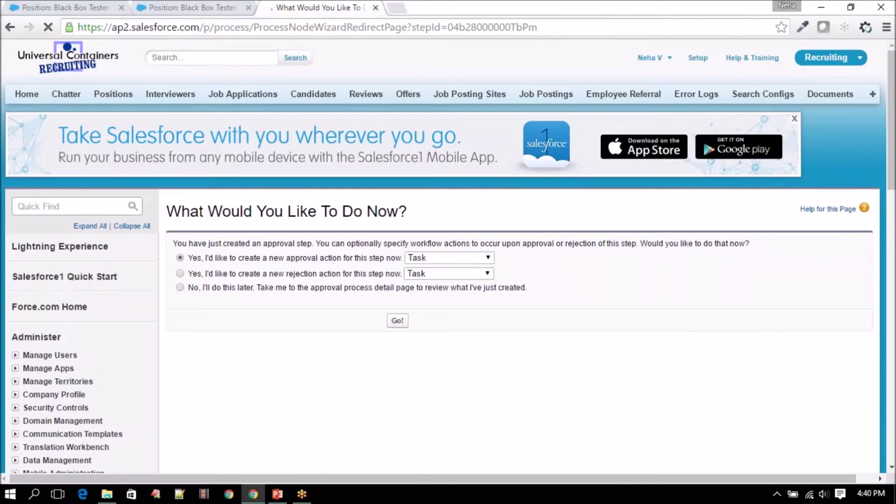
pyautogui.click(397, 321)
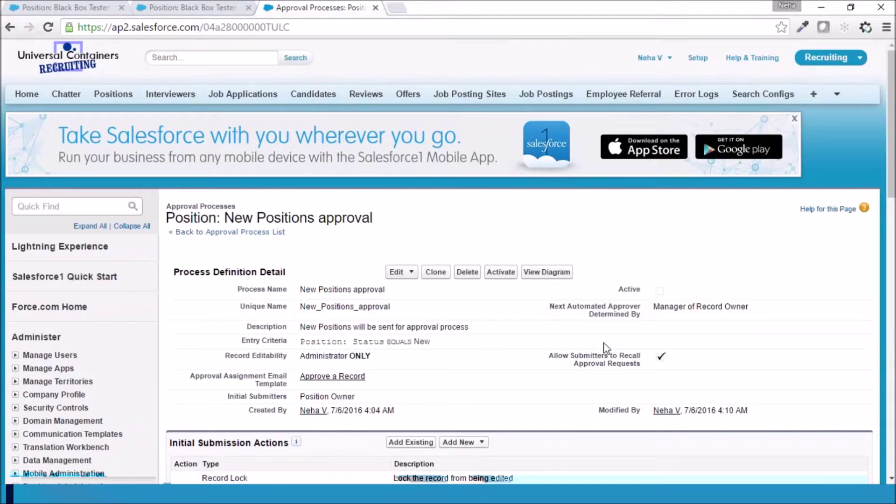
# Review the criteria and assigned approver settings of the "Hiring managers manager approval" step, leaving the editor without saving
pyautogui.scroll(-5, 603, 345)
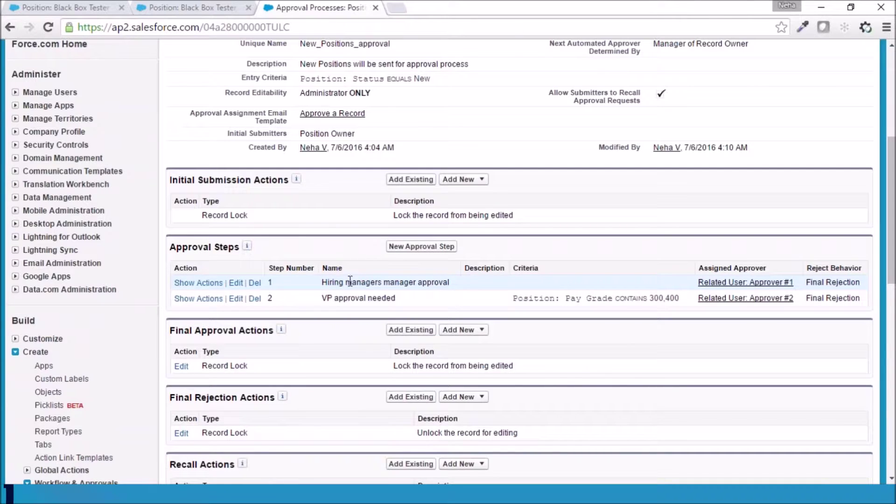
pyautogui.moveTo(322, 283); pyautogui.dragTo(462, 284)
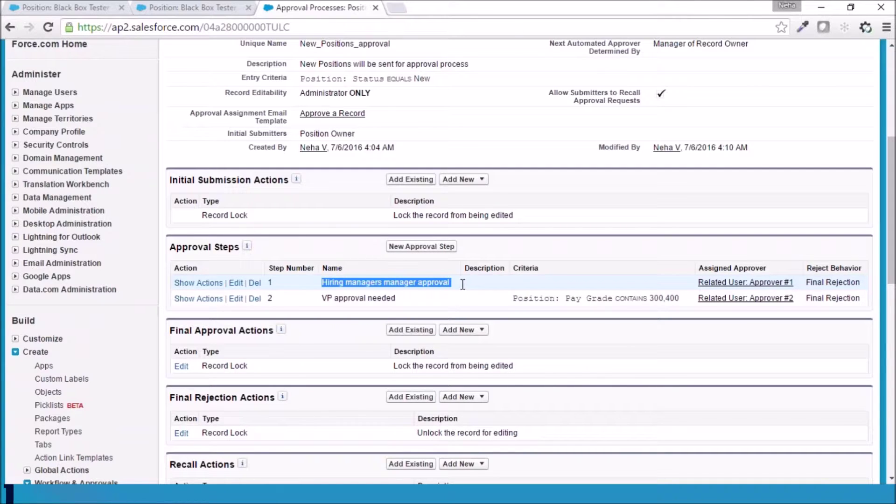
pyautogui.click(235, 283)
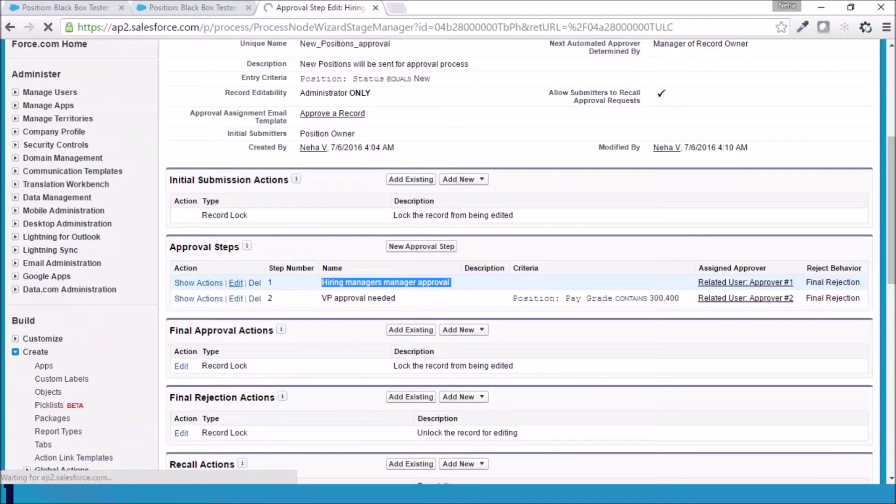
pyautogui.scroll(-1, 396, 358)
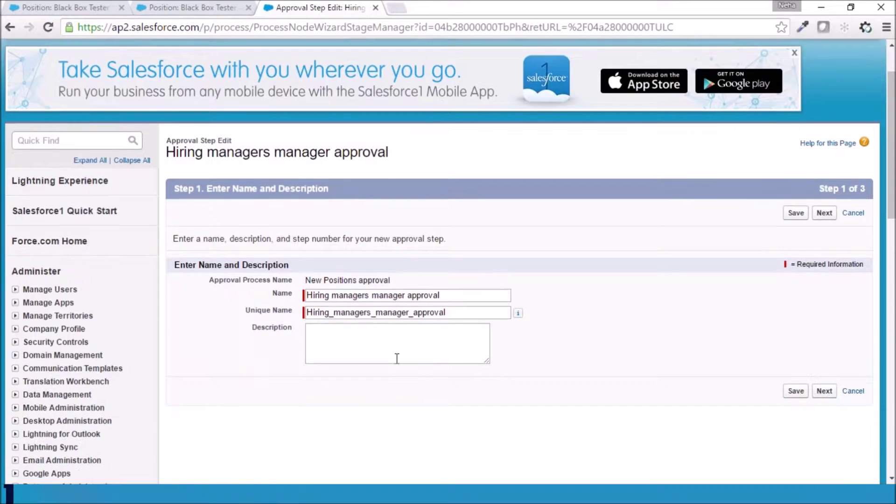
pyautogui.click(824, 391)
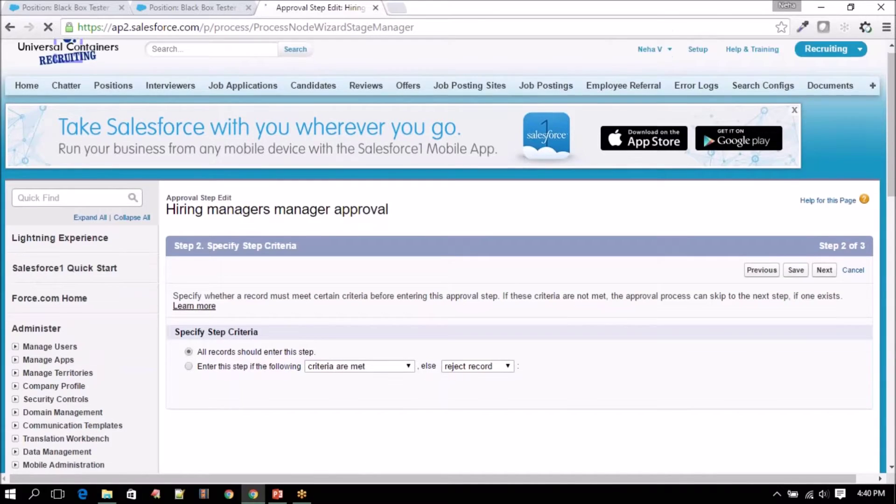
pyautogui.scroll(-1, 214, 301)
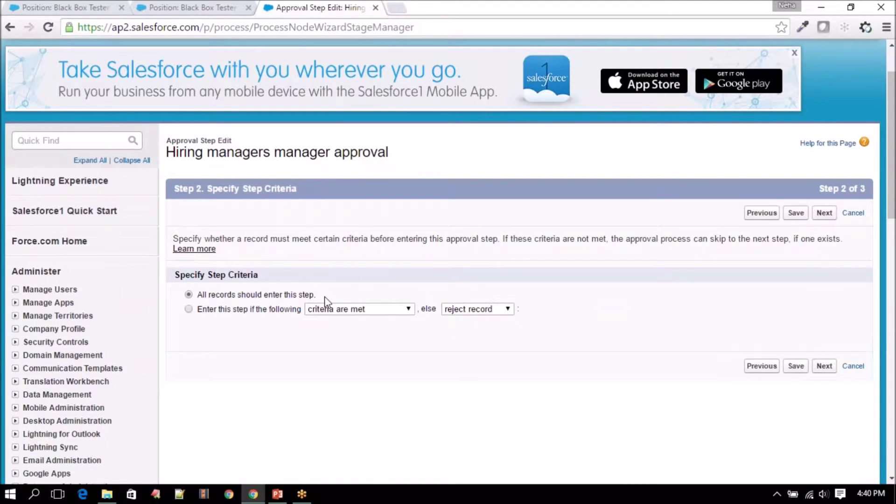
pyautogui.click(824, 367)
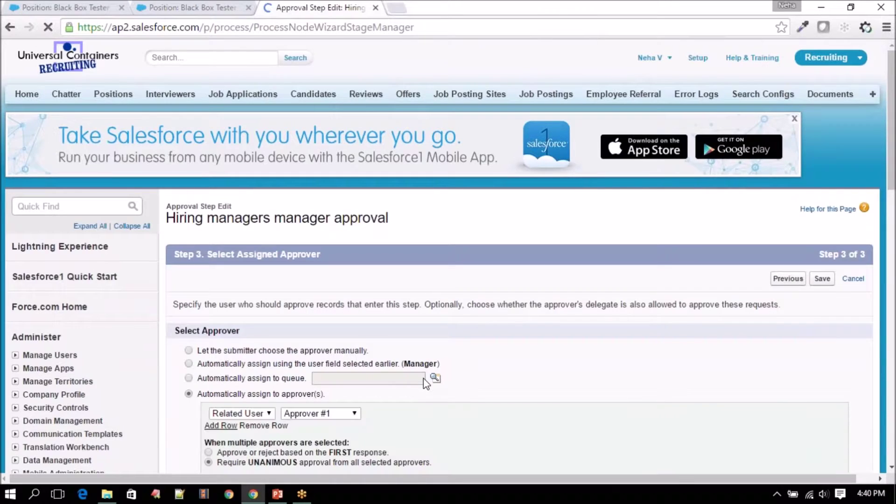
pyautogui.scroll(-4, 423, 378)
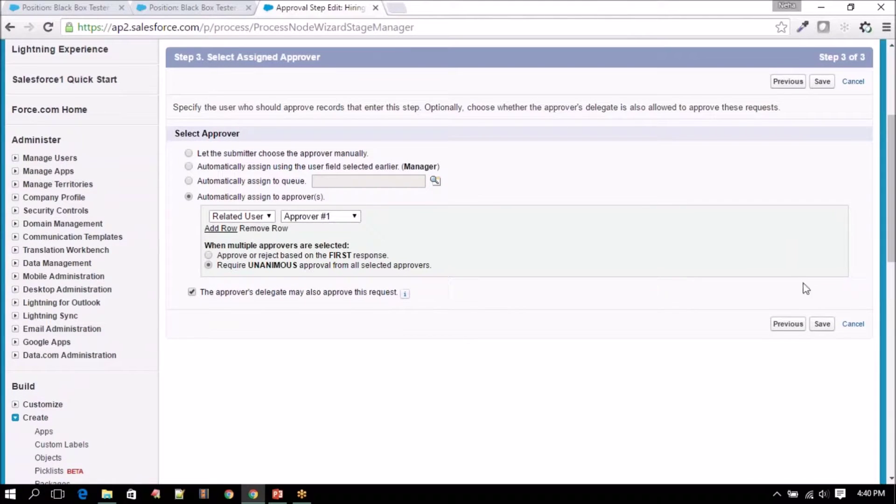
pyautogui.click(852, 325)
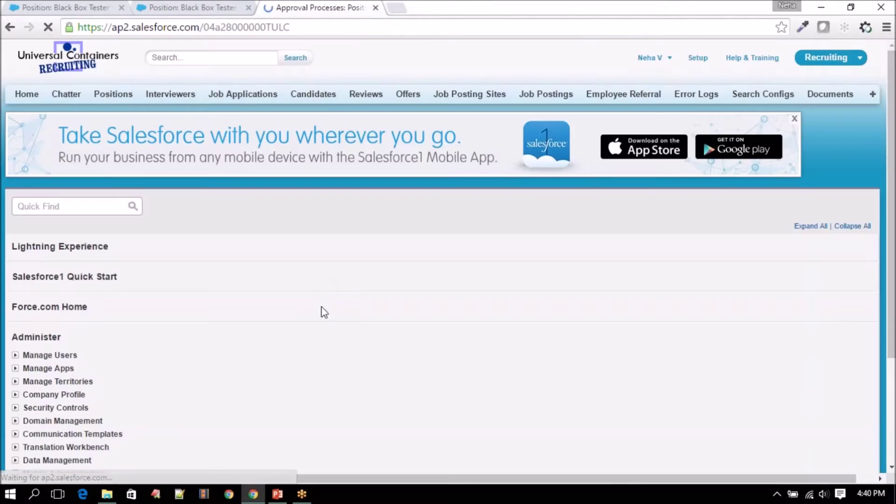
# Examine the approval process's entry criteria and its initial submission action
pyautogui.scroll(-3, 324, 312)
pyautogui.scroll(-3, 325, 312)
pyautogui.scroll(3, 321, 306)
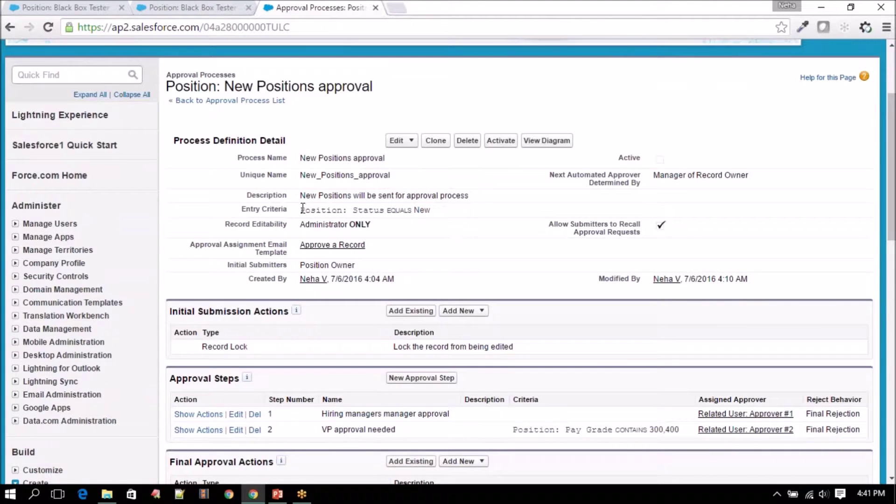
pyautogui.moveTo(303, 208); pyautogui.dragTo(444, 215)
pyautogui.scroll(-1, 444, 242)
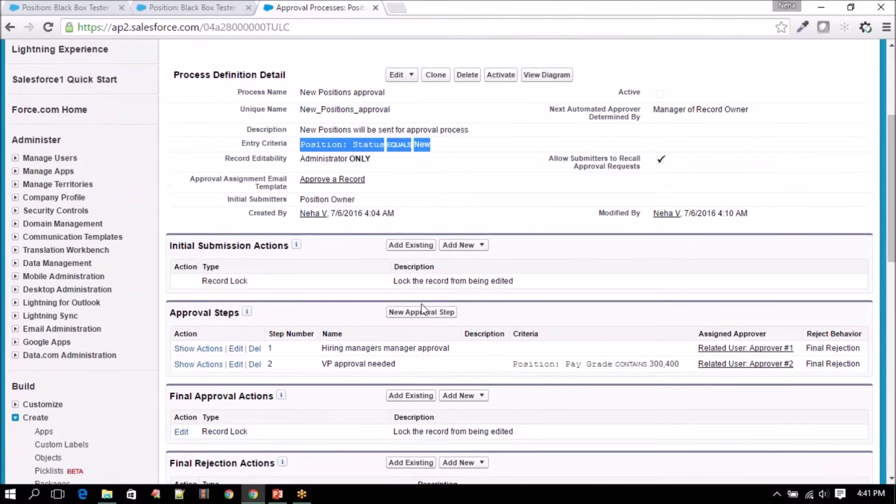
pyautogui.moveTo(195, 283); pyautogui.dragTo(532, 278)
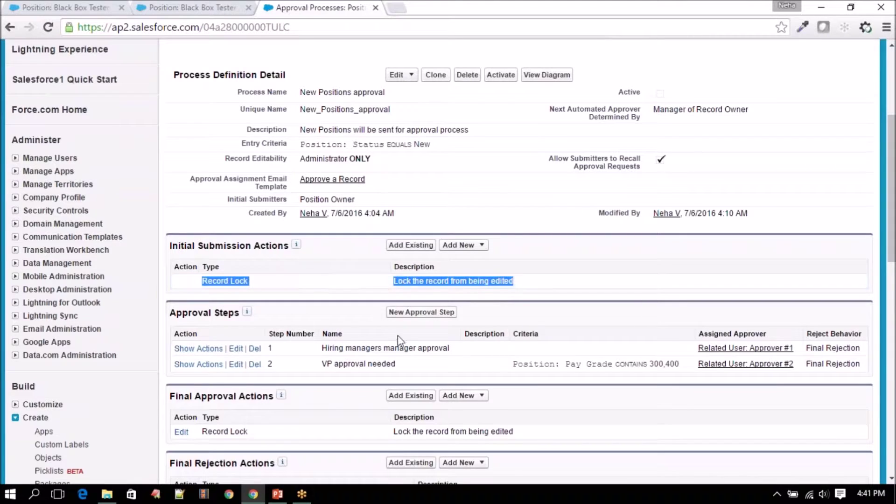
# Compare the two approval steps and their assigned approvers with the process's entry criteria
pyautogui.moveTo(321, 348); pyautogui.dragTo(468, 349)
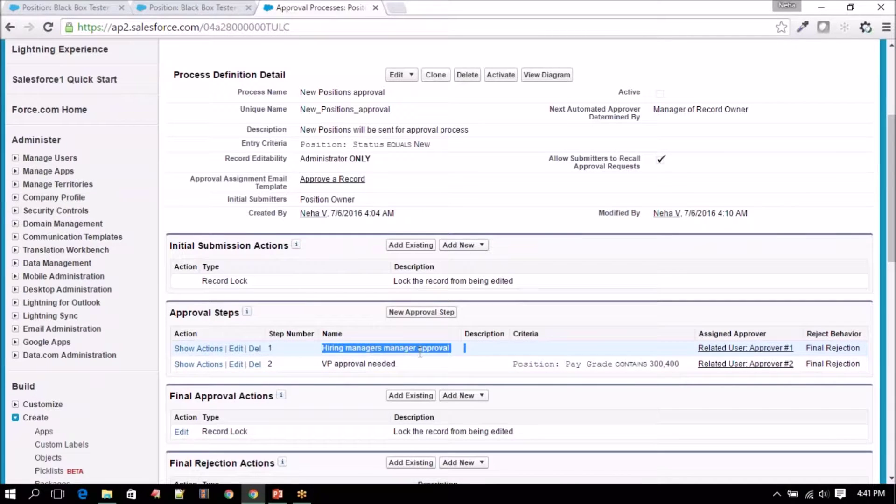
pyautogui.moveTo(801, 354); pyautogui.dragTo(687, 347)
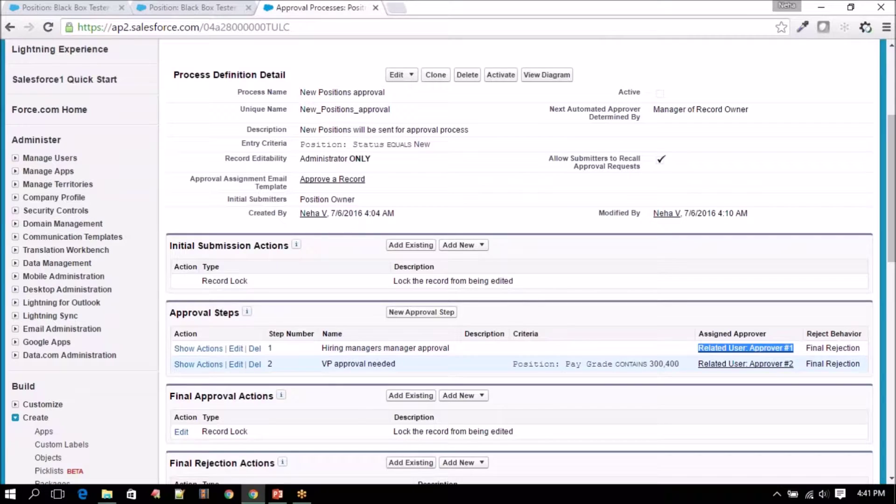
pyautogui.click(324, 363)
pyautogui.moveTo(323, 362); pyautogui.dragTo(396, 363)
pyautogui.moveTo(298, 143); pyautogui.dragTo(446, 142)
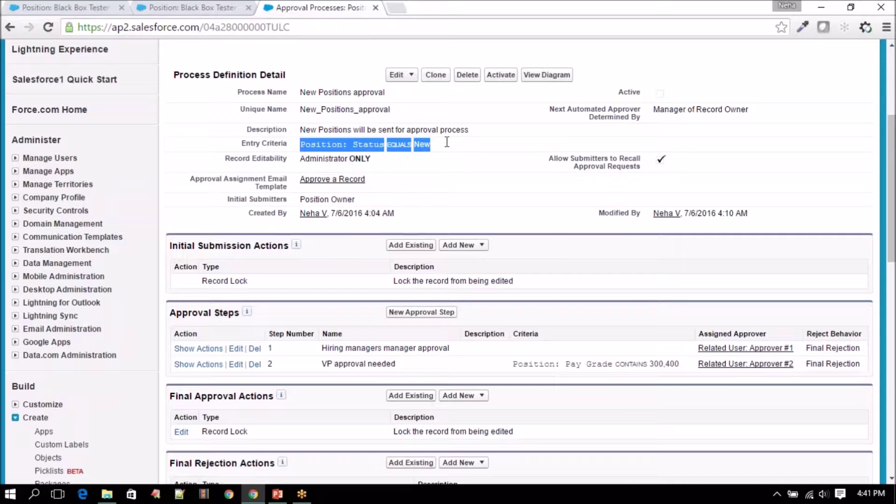
pyautogui.click(365, 145)
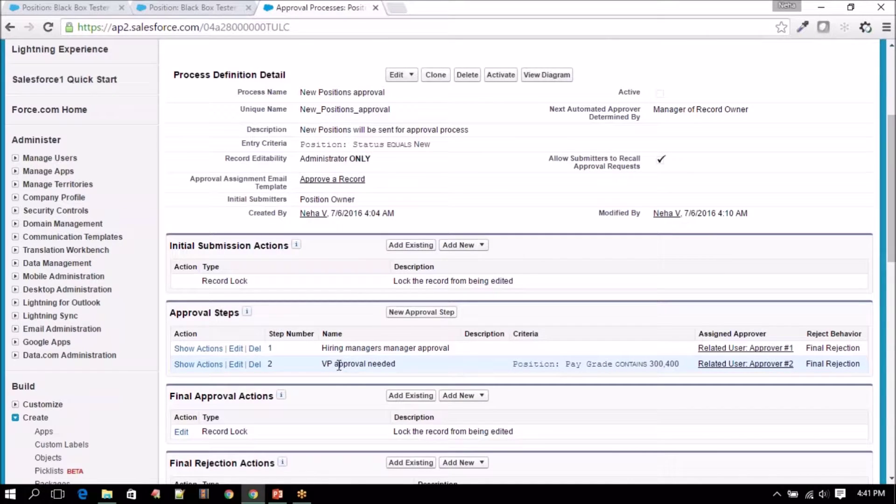
pyautogui.scroll(-2, 340, 365)
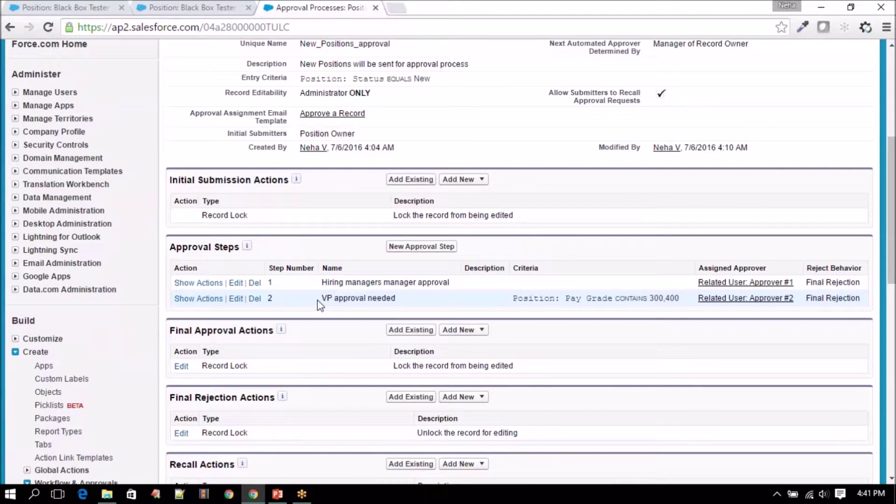
pyautogui.moveTo(320, 299); pyautogui.dragTo(414, 299)
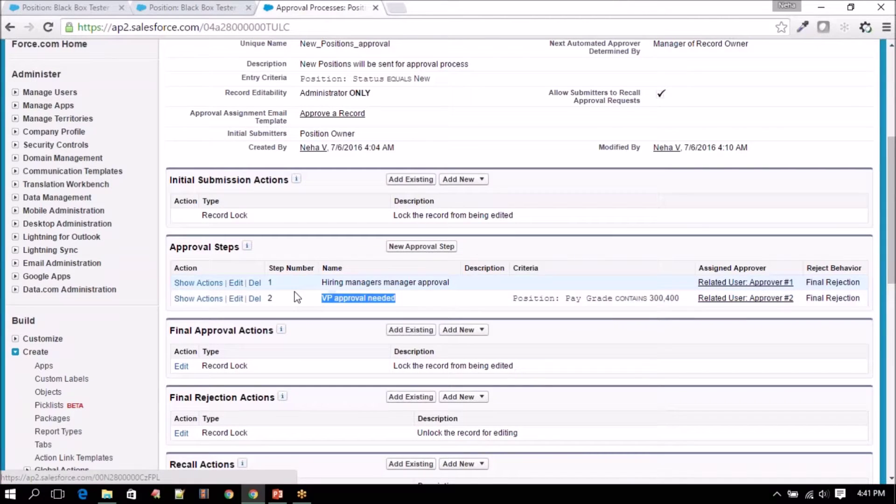
pyautogui.moveTo(319, 282); pyautogui.dragTo(520, 286)
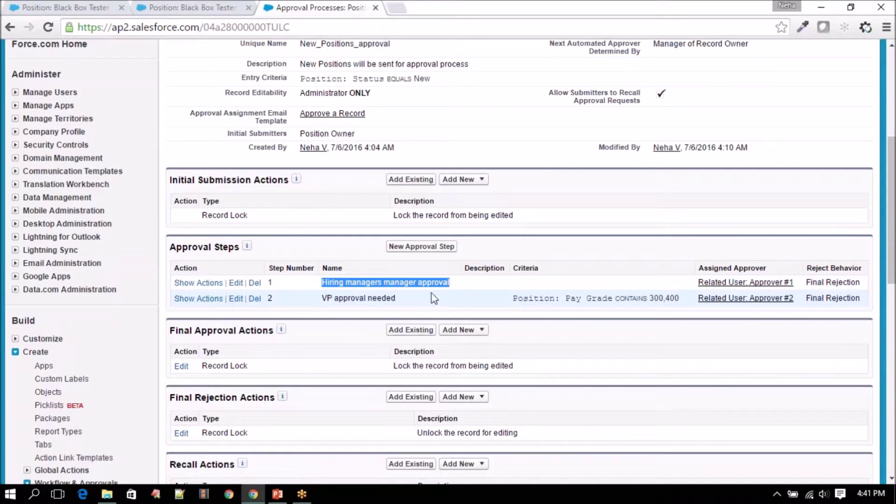
pyautogui.click(352, 284)
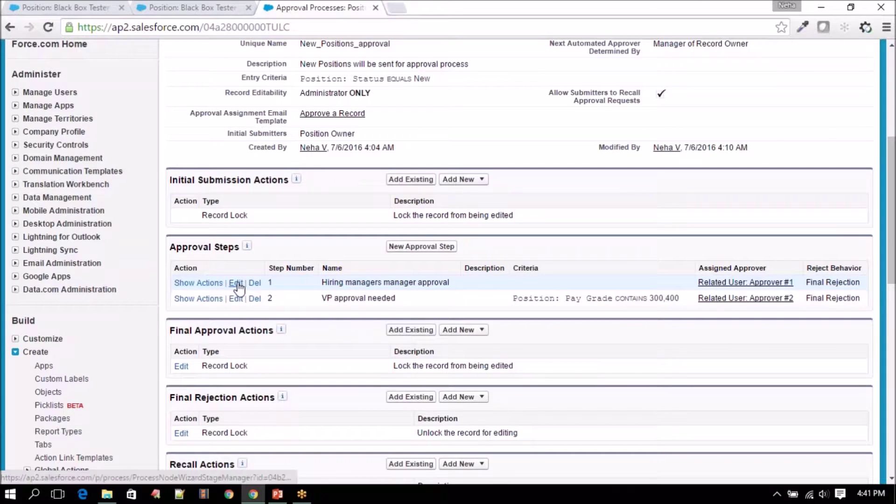
# Set the "Hiring managers manager approval" step to be entered only if criteria are met, else go to next step
pyautogui.click(255, 283)
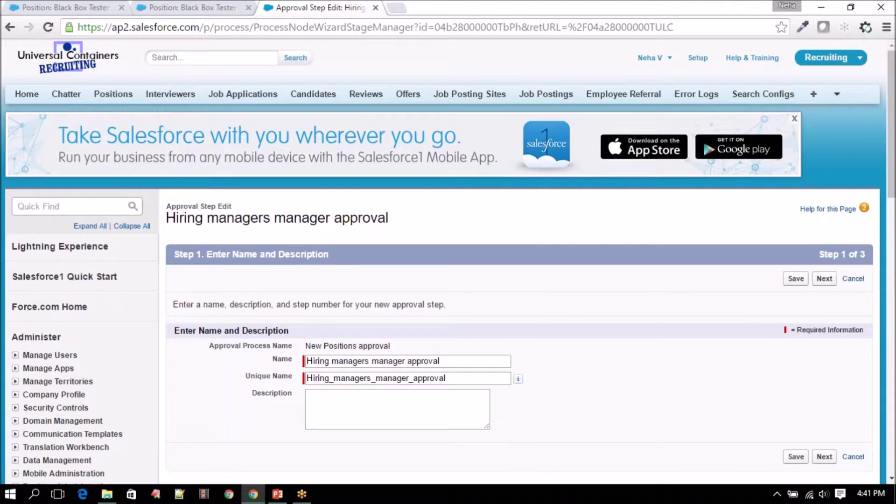
pyautogui.scroll(-3, 584, 380)
pyautogui.click(823, 324)
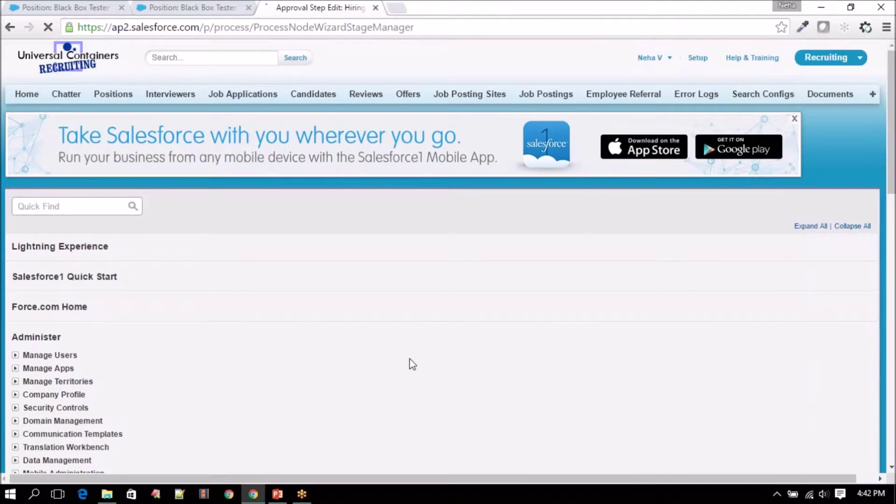
pyautogui.scroll(-1, 327, 336)
pyautogui.click(248, 310)
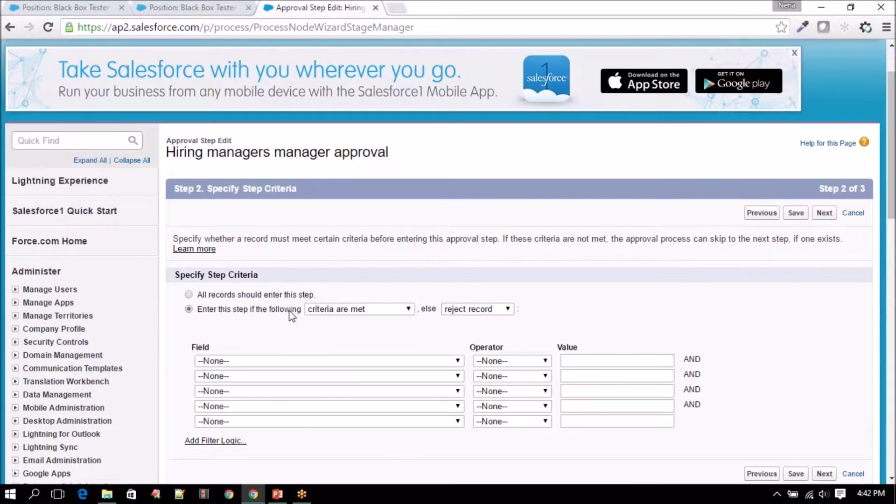
pyautogui.click(368, 309)
pyautogui.click(390, 323)
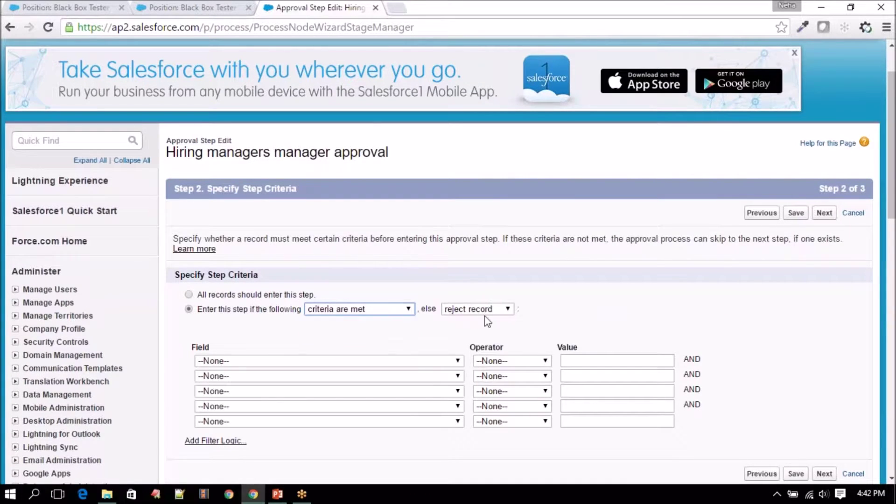
pyautogui.click(502, 311)
pyautogui.click(497, 321)
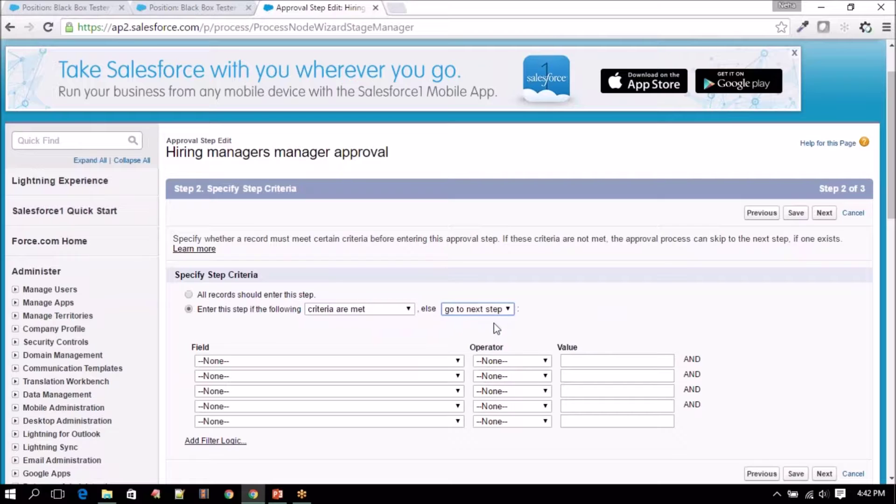
pyautogui.click(467, 312)
pyautogui.click(469, 319)
pyautogui.scroll(-2, 645, 318)
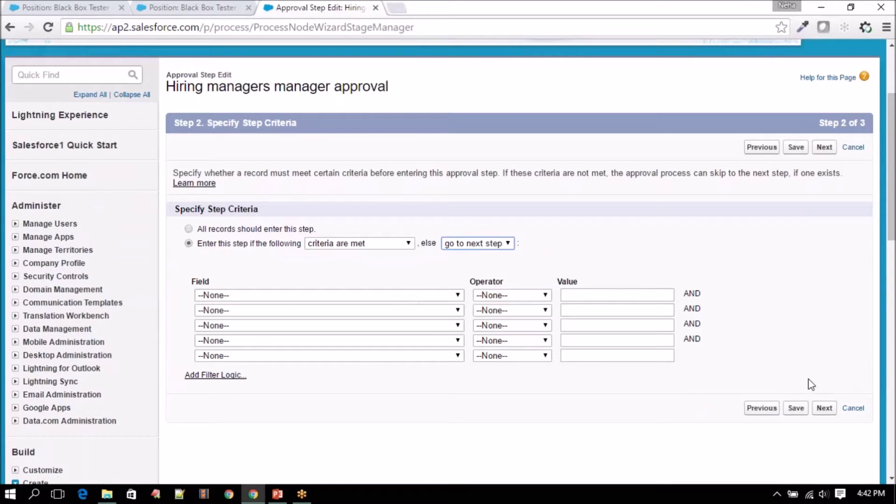
pyautogui.click(824, 408)
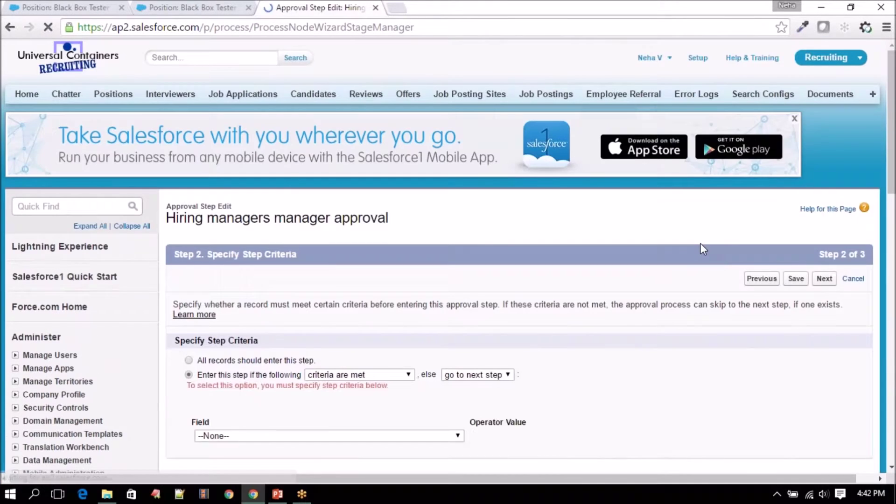
# Add the step criterion Position: Approver #1 not equal to an empty value, keep Related User Approver #1 assigned, and save the step
pyautogui.scroll(-4, 701, 243)
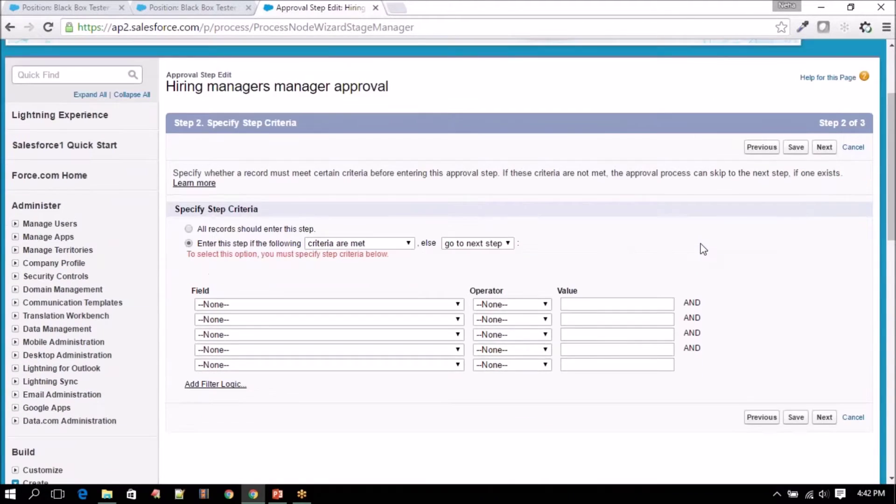
pyautogui.click(400, 305)
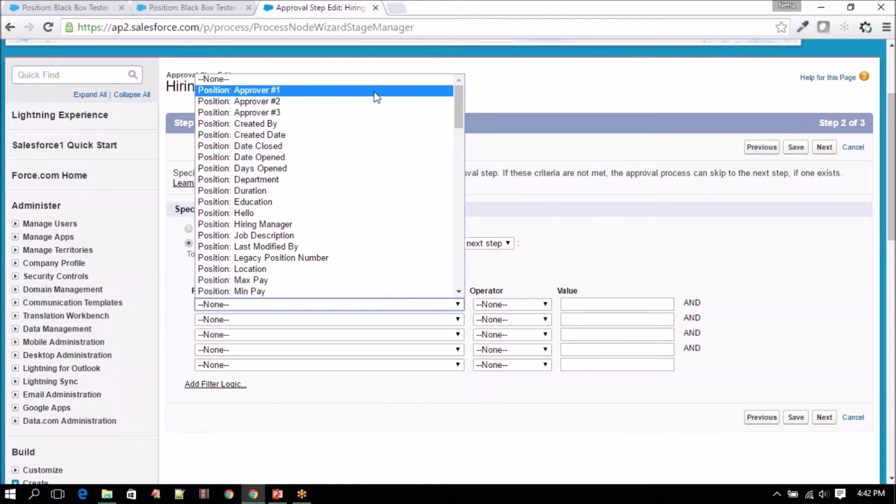
pyautogui.click(374, 92)
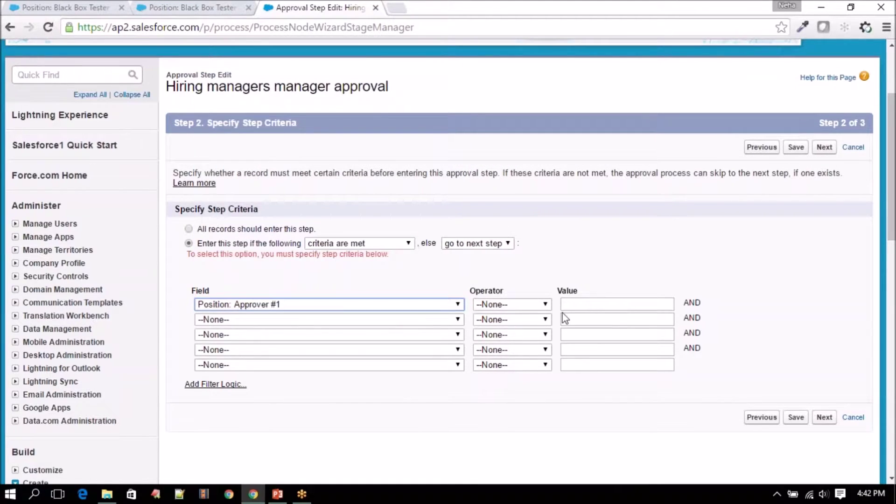
pyautogui.click(505, 305)
pyautogui.click(497, 338)
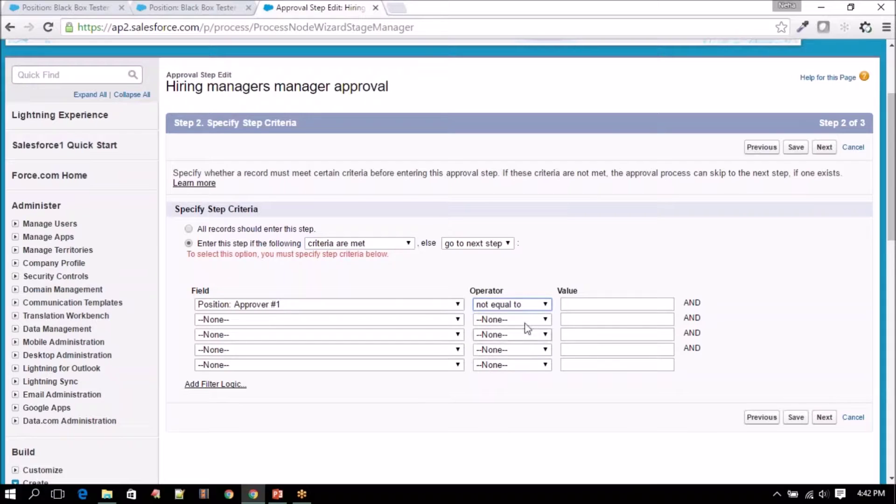
pyautogui.click(825, 418)
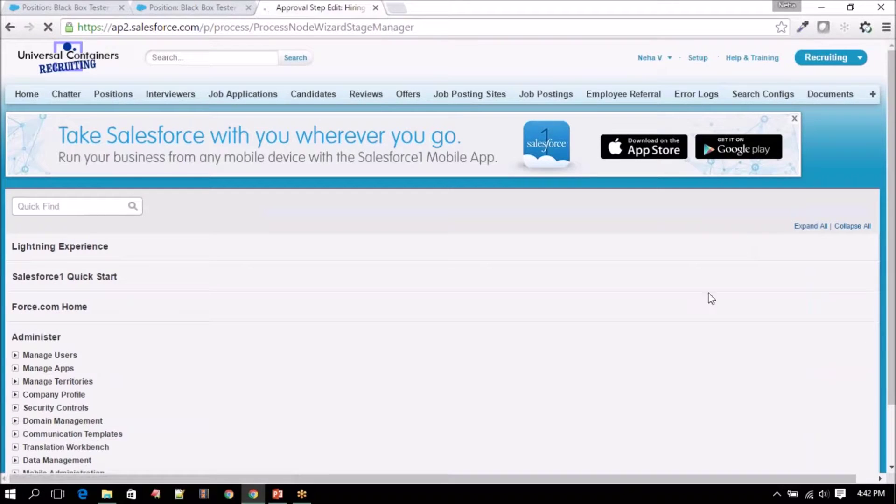
pyautogui.scroll(-1, 682, 356)
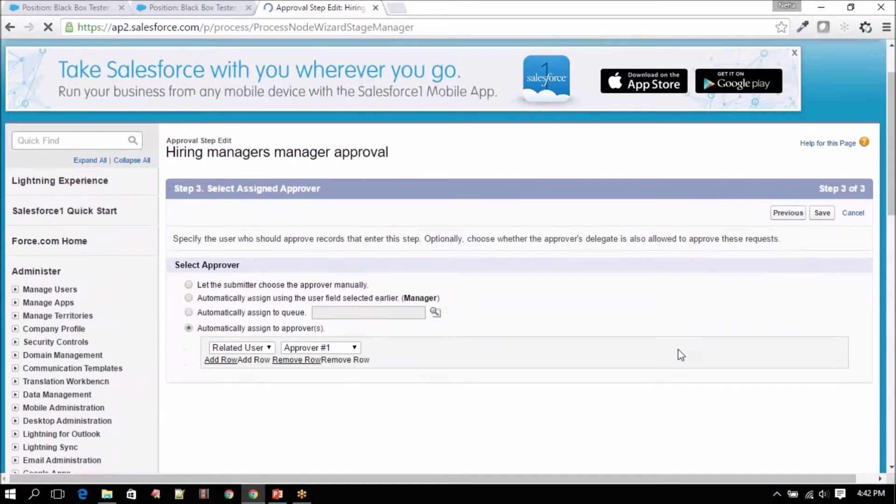
pyautogui.scroll(-1, 681, 355)
pyautogui.click(822, 390)
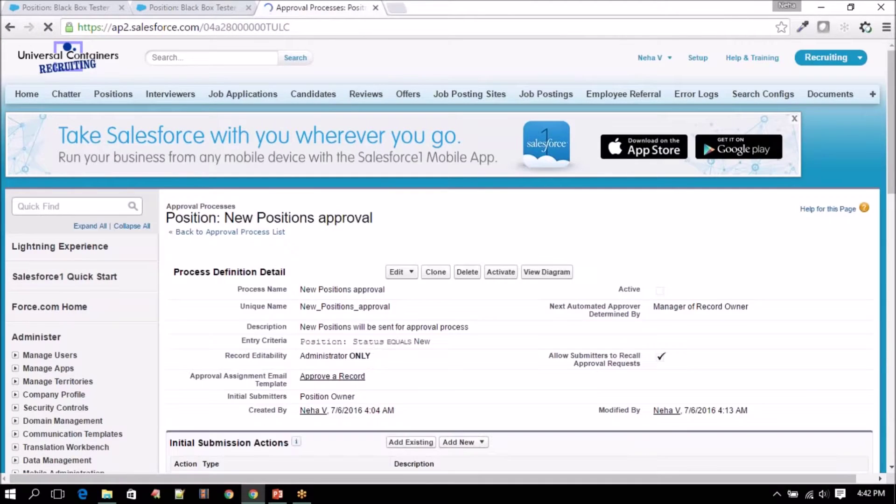
# Review the first approval step's criterion and its else behavior in the process's list of approval steps
pyautogui.scroll(-4, 513, 280)
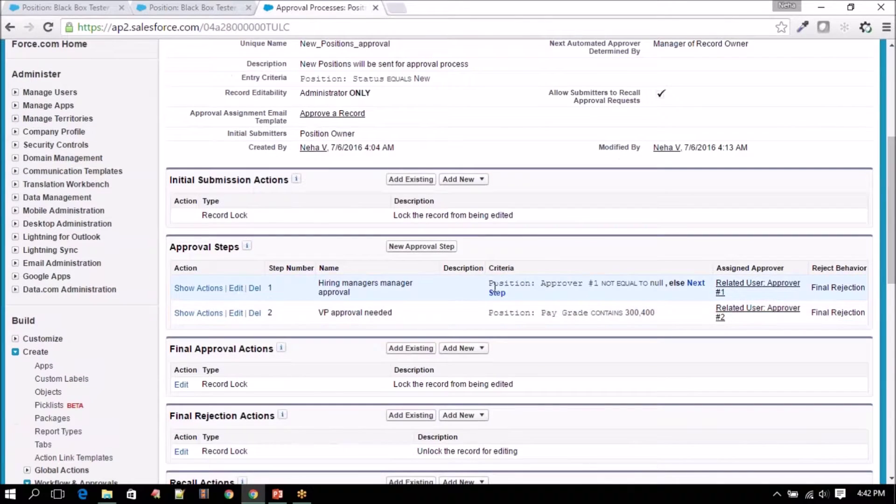
pyautogui.moveTo(490, 283); pyautogui.dragTo(665, 285)
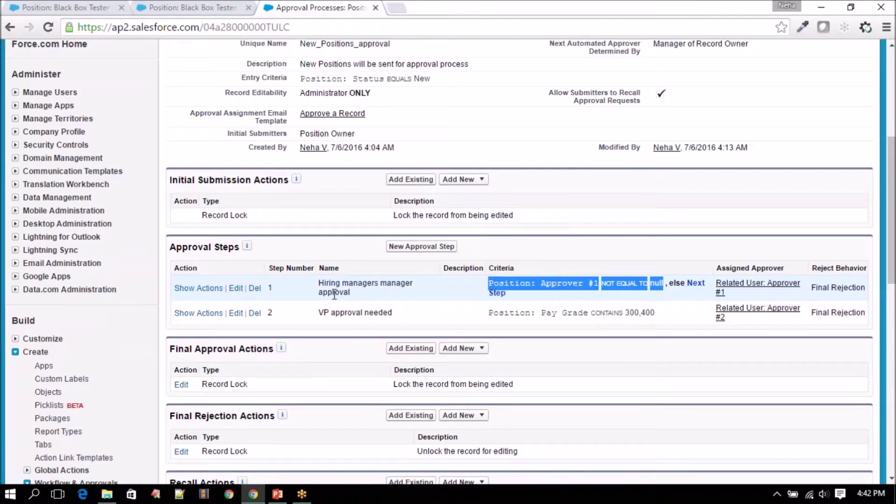
pyautogui.moveTo(673, 284); pyautogui.dragTo(705, 296)
pyautogui.click(672, 325)
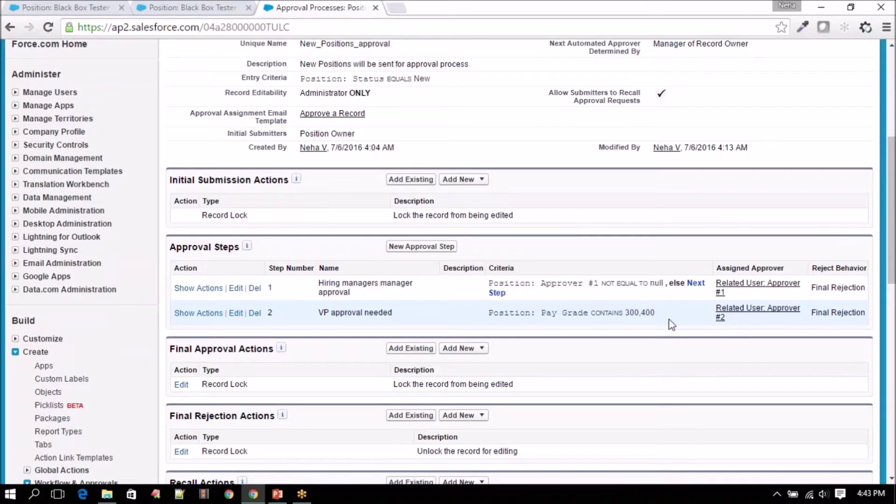
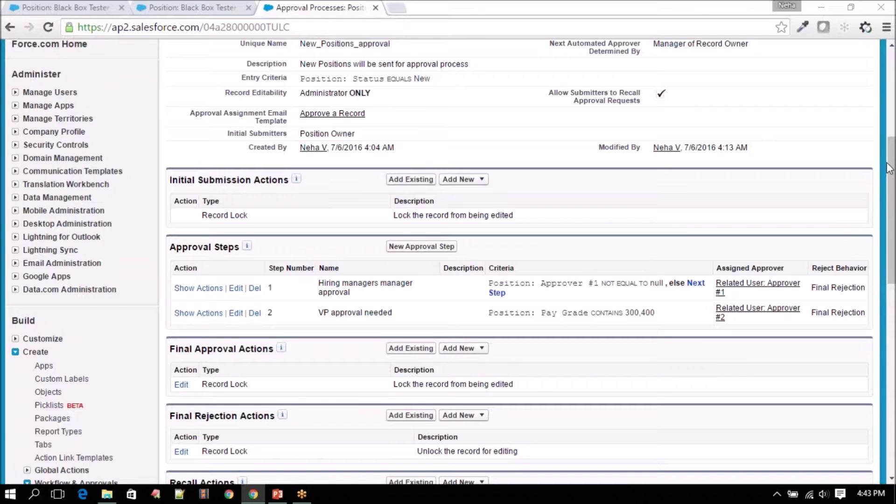
# Try to save the "Hiring managers manager approval" step with all records entering it while its criterion is still defined
pyautogui.scroll(-3, 732, 333)
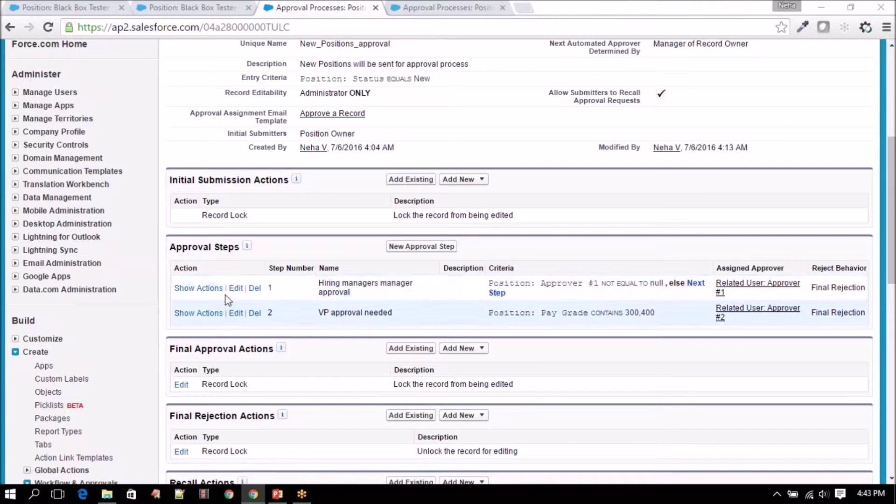
pyautogui.click(235, 288)
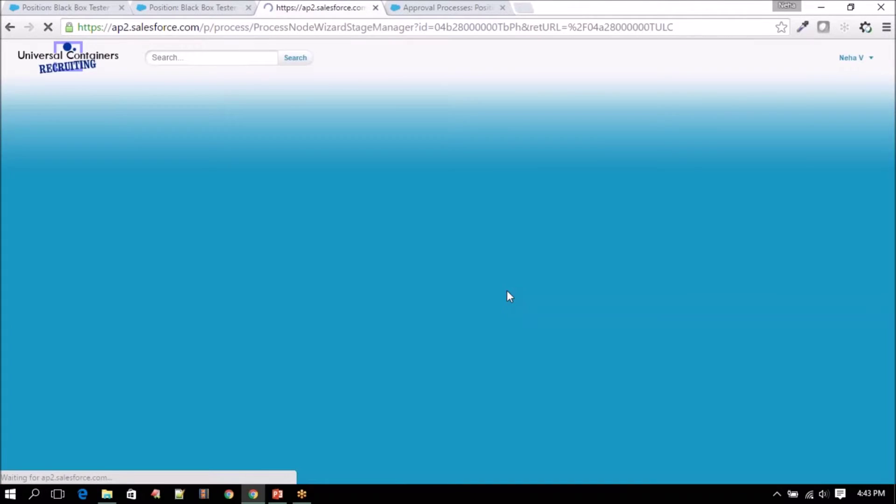
pyautogui.scroll(-4, 507, 294)
pyautogui.click(824, 260)
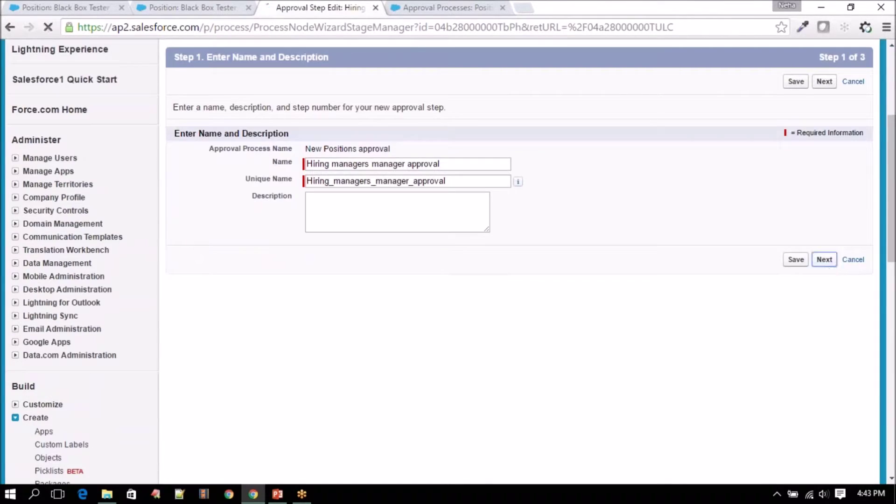
pyautogui.scroll(-2, 236, 301)
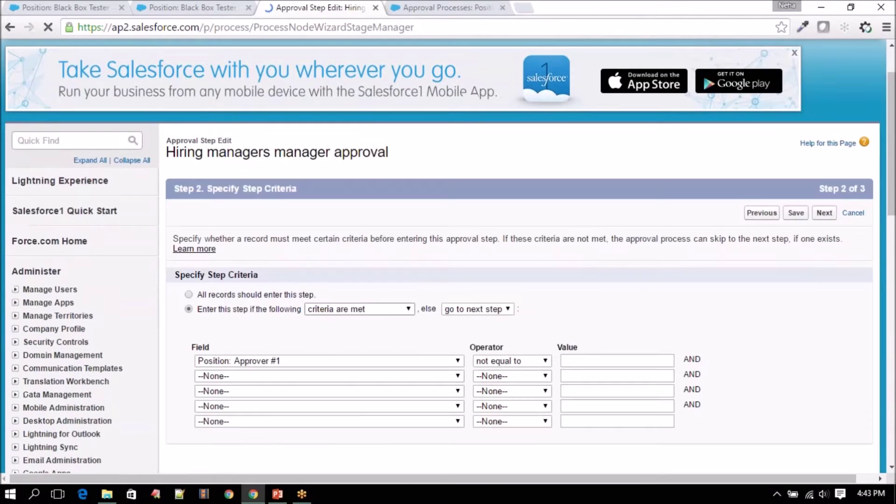
pyautogui.click(234, 298)
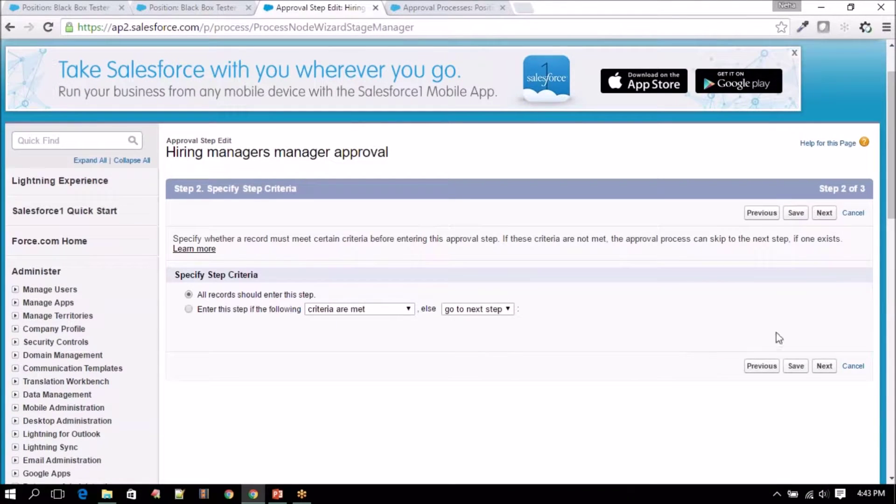
pyautogui.click(796, 366)
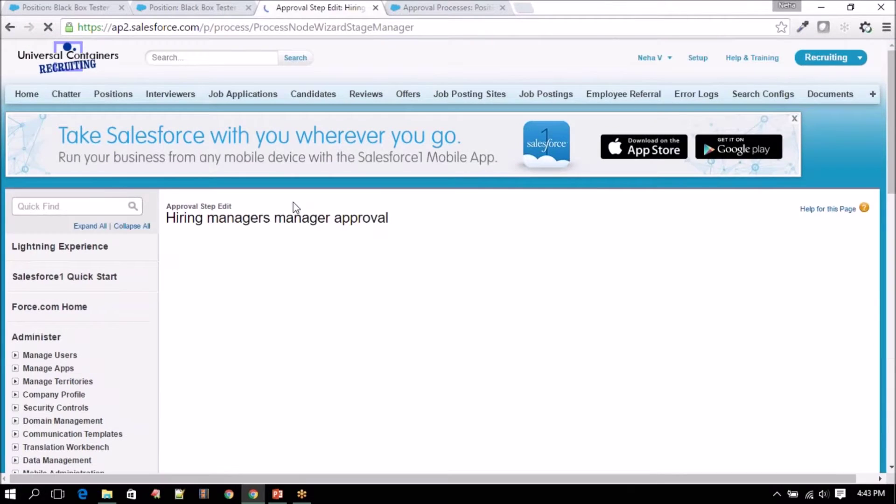
pyautogui.scroll(-4, 308, 205)
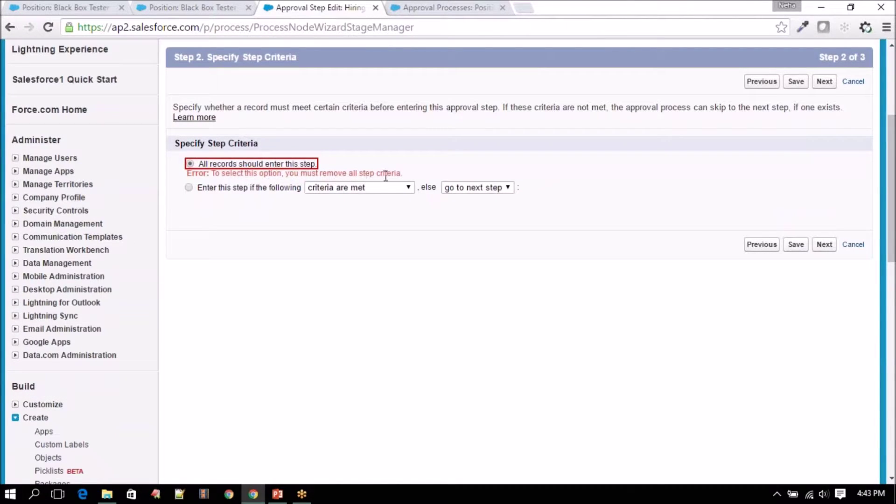
# Clear the Approver #1 criterion, let all records enter the step, save it, and check both steps in the process details
pyautogui.click(235, 189)
pyautogui.click(255, 239)
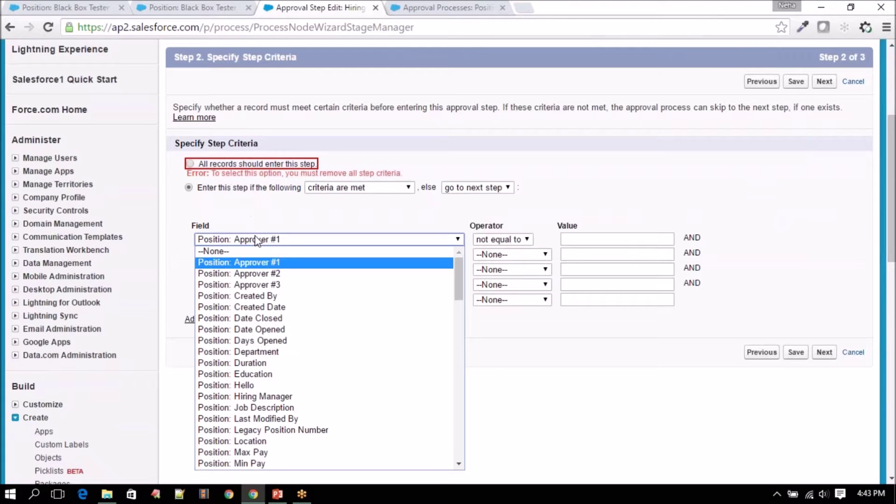
pyautogui.click(257, 251)
pyautogui.click(502, 240)
pyautogui.click(495, 251)
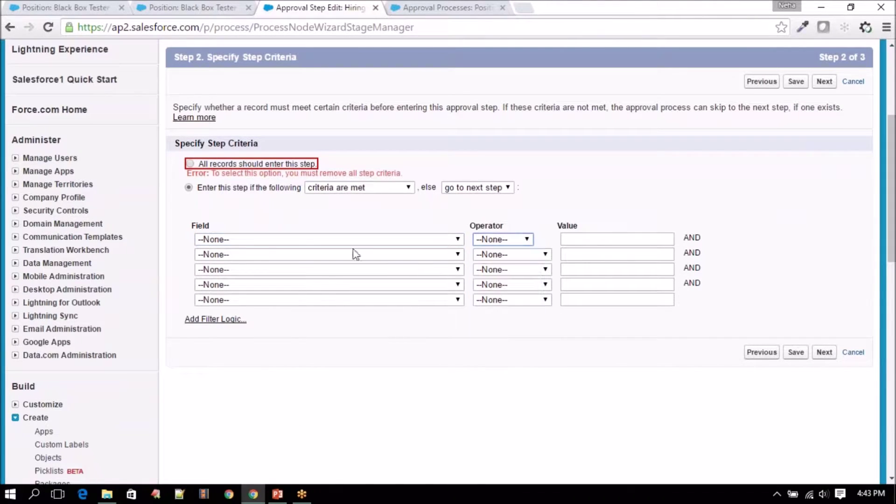
pyautogui.click(190, 163)
pyautogui.click(796, 244)
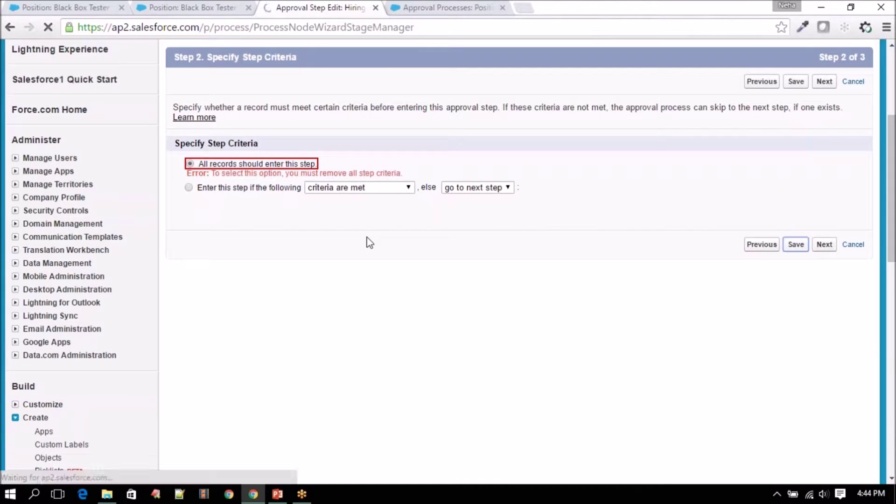
pyautogui.scroll(-7, 369, 242)
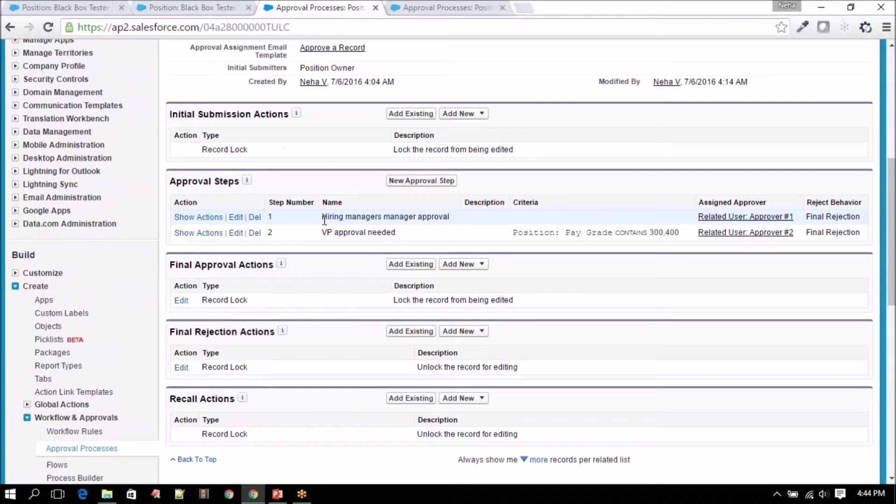
pyautogui.moveTo(325, 221); pyautogui.dragTo(459, 218)
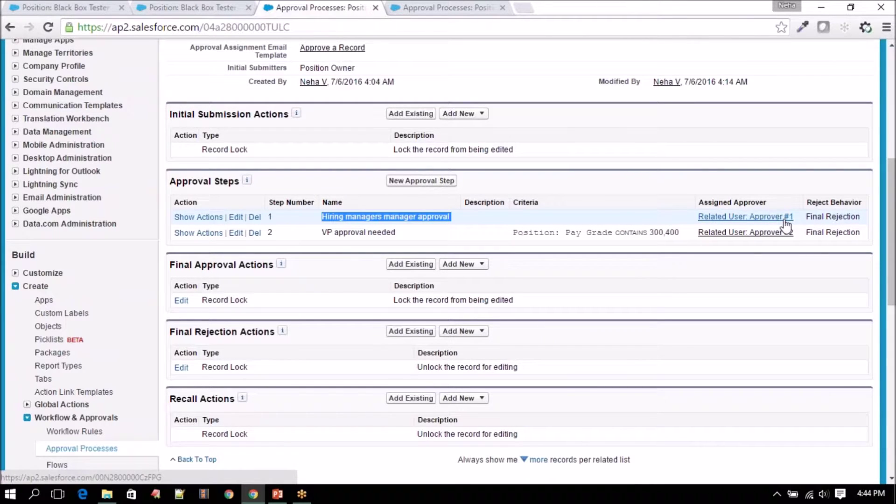
pyautogui.moveTo(323, 231); pyautogui.dragTo(396, 231)
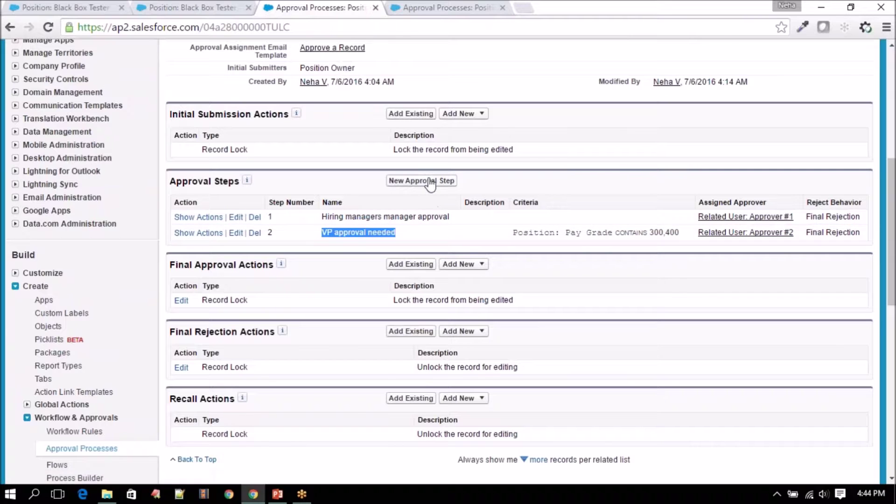
# Create a third approval step named "Recruiter approval need" with a matching unique name, and proceed to its step criteria
pyautogui.click(411, 181)
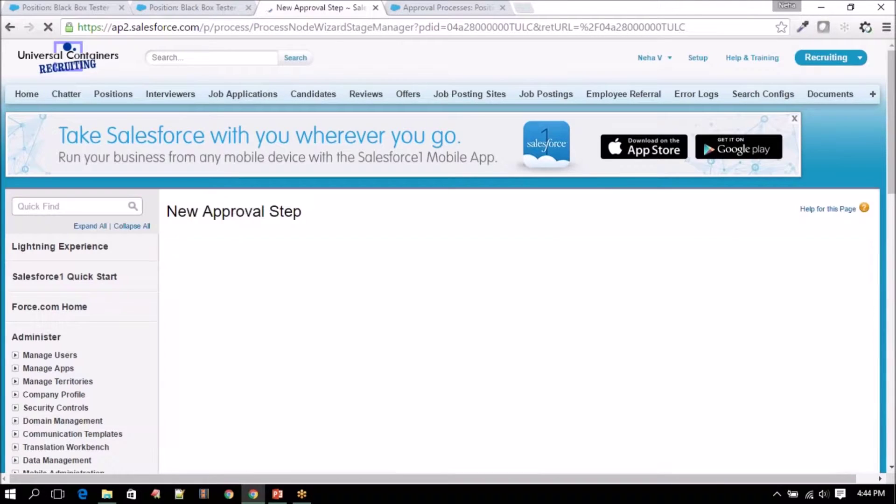
pyautogui.scroll(-3, 368, 282)
pyautogui.click(361, 309)
pyautogui.write('Ass')
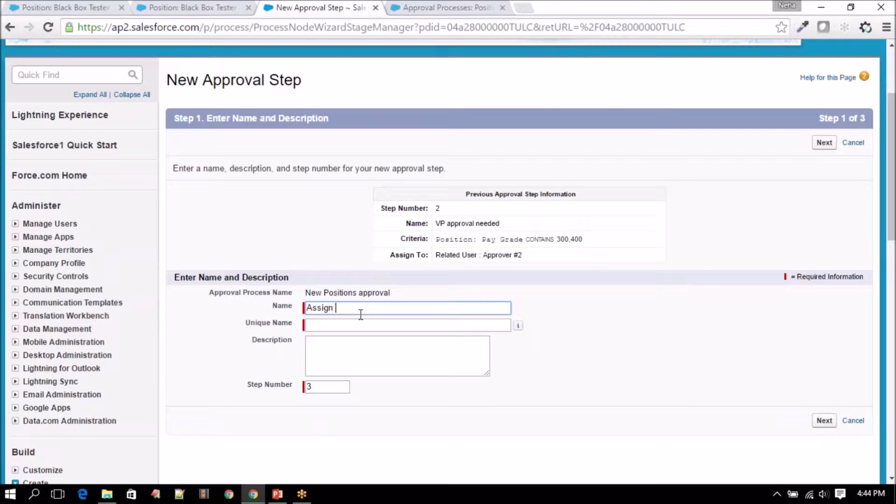
pyautogui.write('ign')
pyautogui.press('BackSpace')
pyautogui.press('BackSpace')
pyautogui.press('BackSpace')
pyautogui.press('BackSpace')
pyautogui.press('BackSpace')
pyautogui.press('BackSpace')
pyautogui.write('Recruiter approval need')
pyautogui.click(368, 325)
pyautogui.click(825, 420)
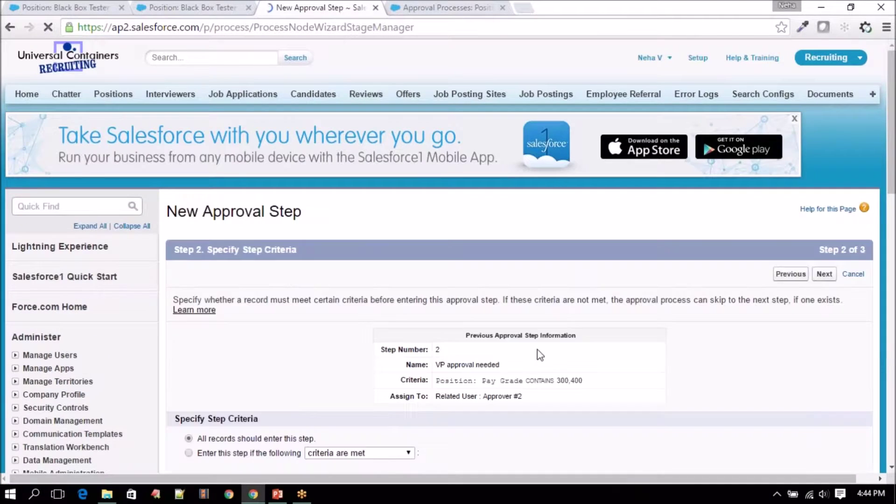
pyautogui.scroll(-4, 540, 355)
pyautogui.scroll(-1, 242, 207)
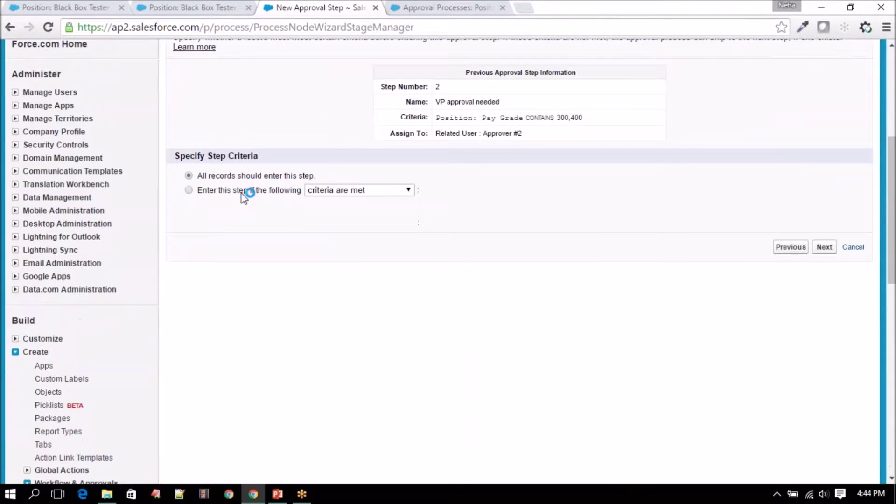
# Let all records enter the recruiter approval step and assign it automatically to the related user Approver #3
pyautogui.moveTo(196, 176); pyautogui.dragTo(317, 176)
pyautogui.click(824, 247)
pyautogui.scroll(-6, 402, 317)
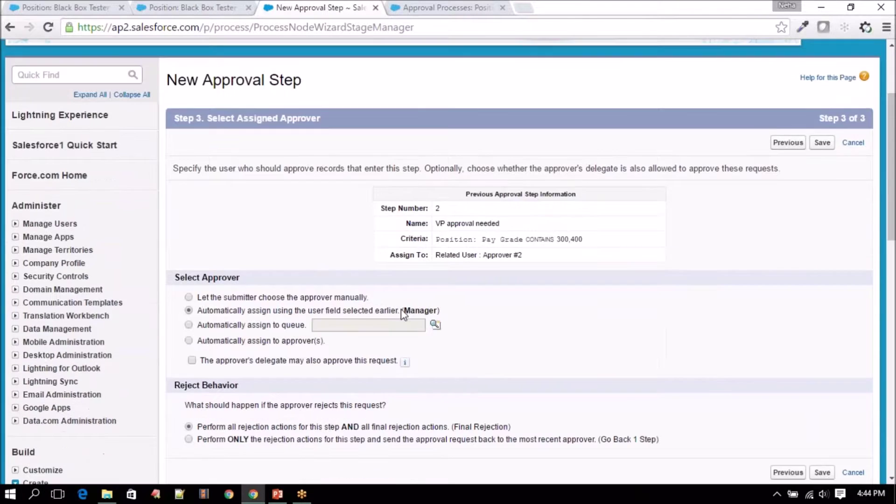
pyautogui.click(237, 211)
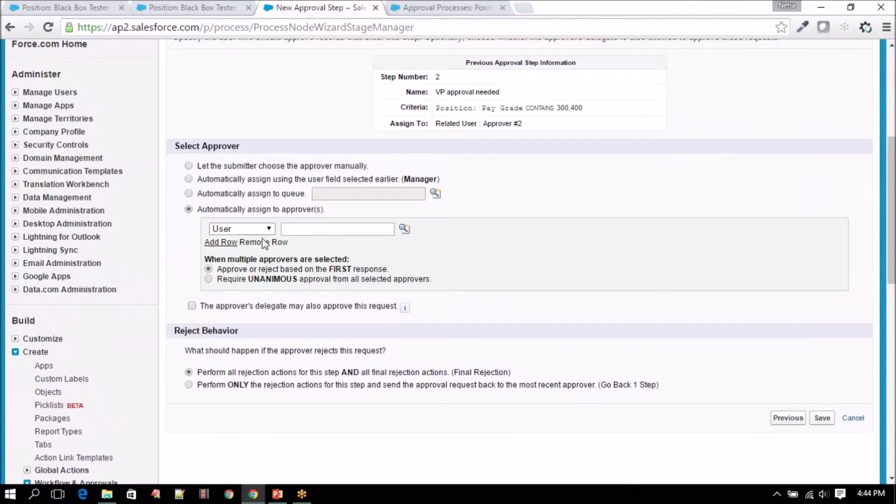
pyautogui.click(248, 230)
pyautogui.click(245, 263)
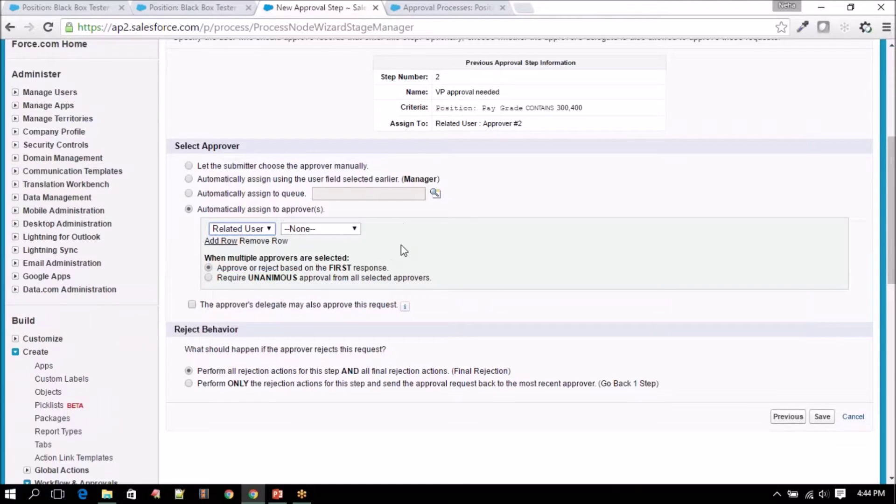
pyautogui.click(355, 229)
pyautogui.click(335, 275)
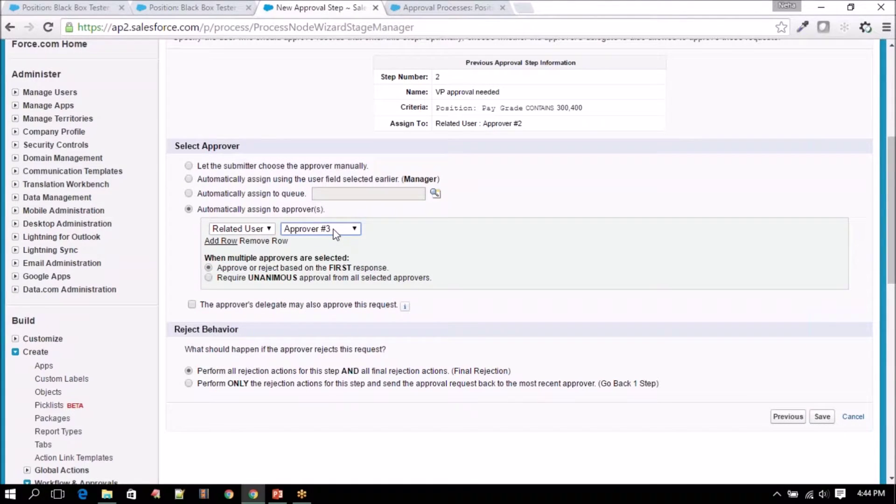
# Allow the approver's delegate, require unanimous approval, save the recruiter step, and go to the process details without adding actions
pyautogui.click(308, 305)
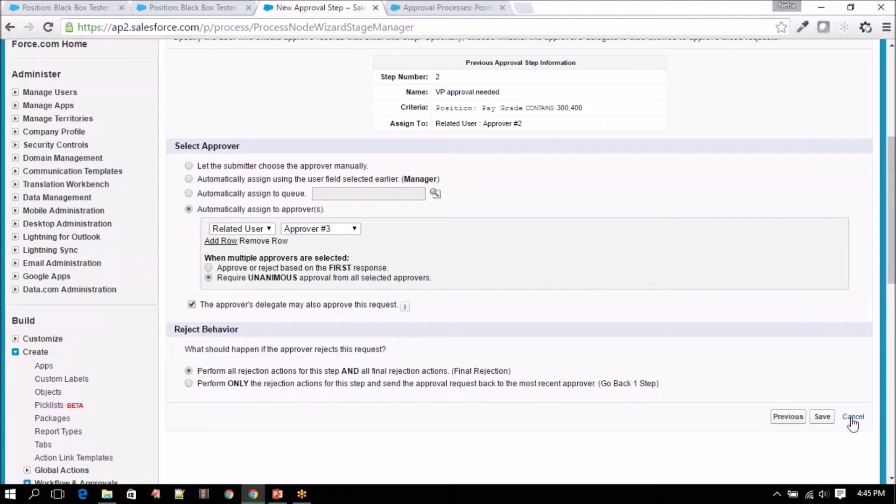
pyautogui.click(823, 417)
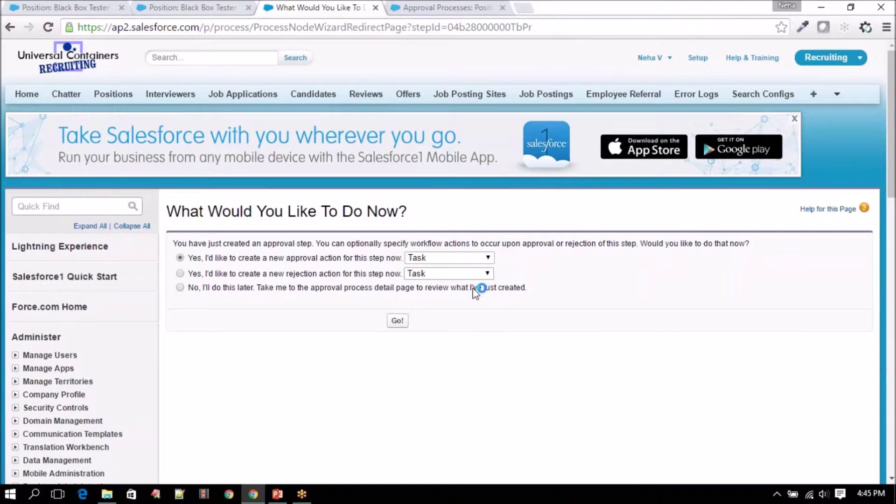
pyautogui.click(256, 288)
pyautogui.click(396, 321)
# Review the process's entry criteria, the three approval steps, and the pay grade criterion of the VP approval step
pyautogui.scroll(-4, 458, 326)
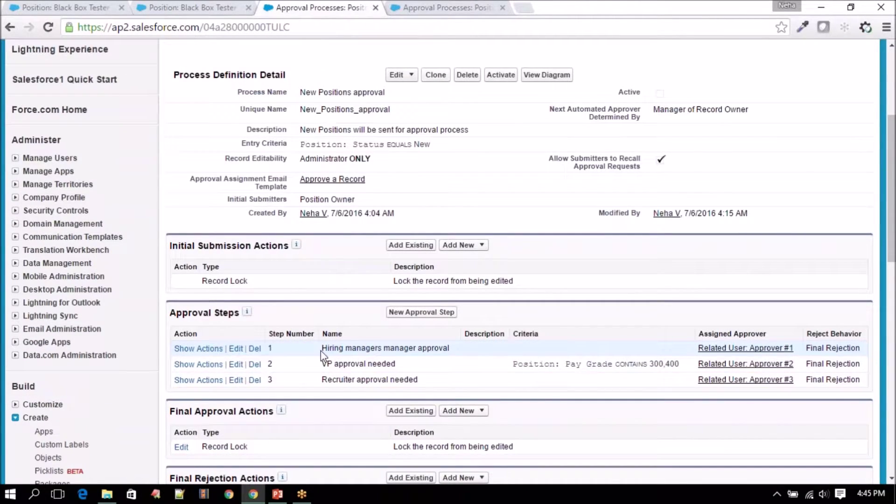
pyautogui.moveTo(320, 351); pyautogui.dragTo(465, 348)
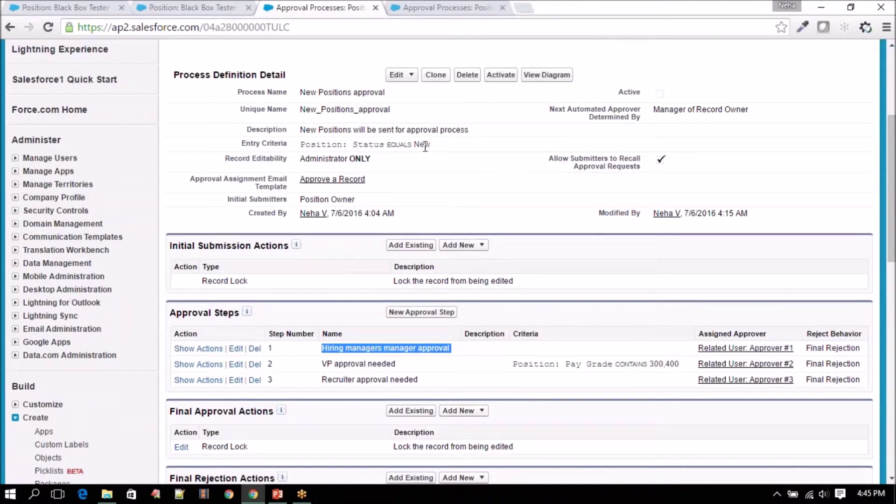
pyautogui.moveTo(299, 144); pyautogui.dragTo(449, 145)
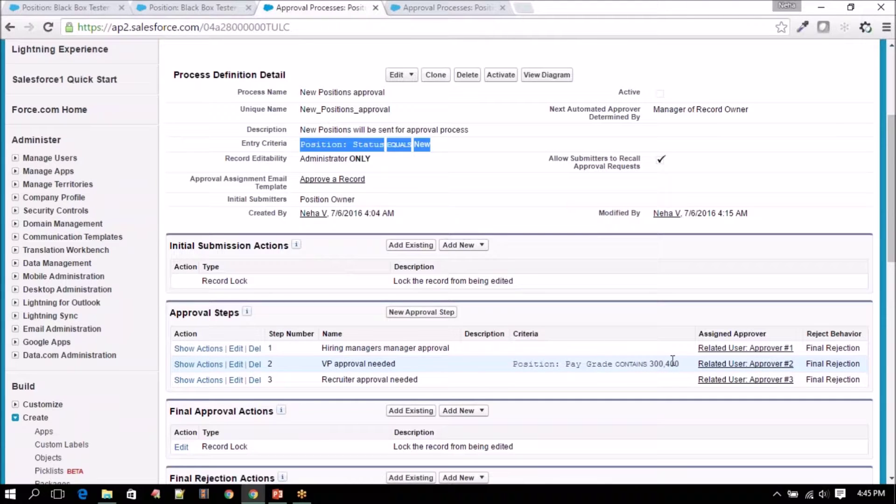
pyautogui.moveTo(320, 367); pyautogui.dragTo(416, 369)
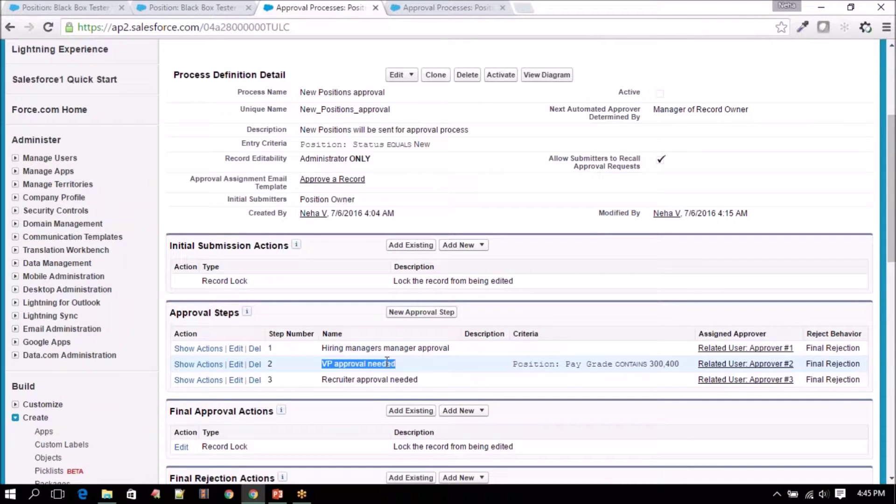
pyautogui.moveTo(322, 379); pyautogui.dragTo(454, 380)
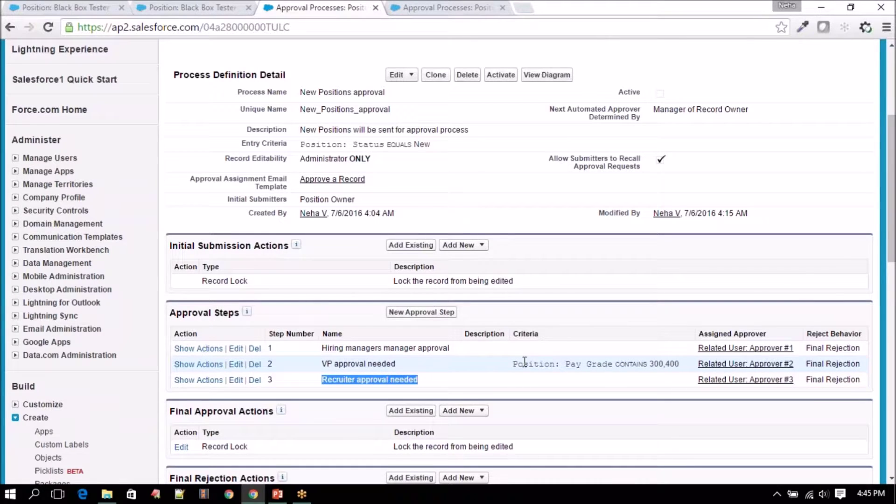
pyautogui.moveTo(513, 364); pyautogui.dragTo(680, 371)
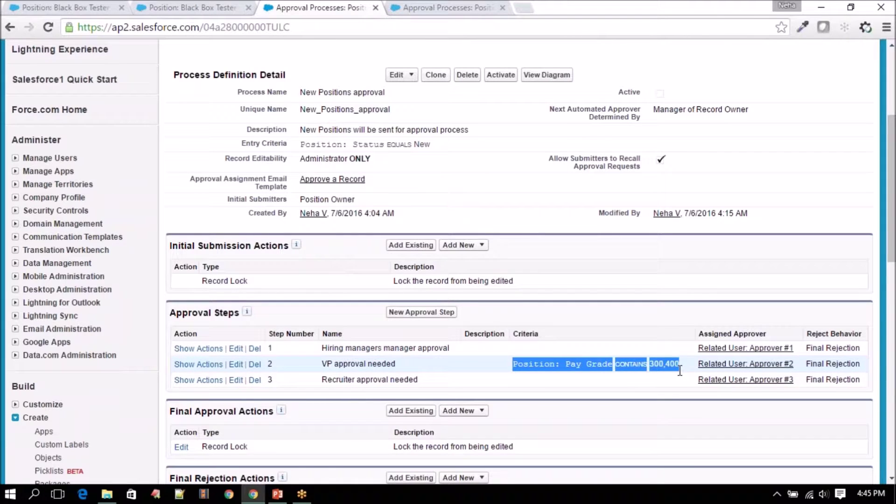
pyautogui.click(561, 393)
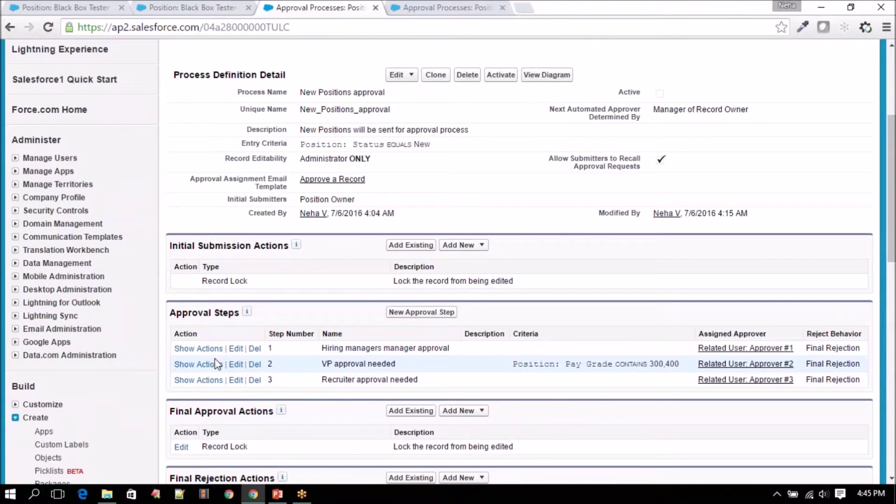
# Set the "VP approval needed" step to go to the next step when its pay grade criterion is not met, and save it
pyautogui.click(235, 365)
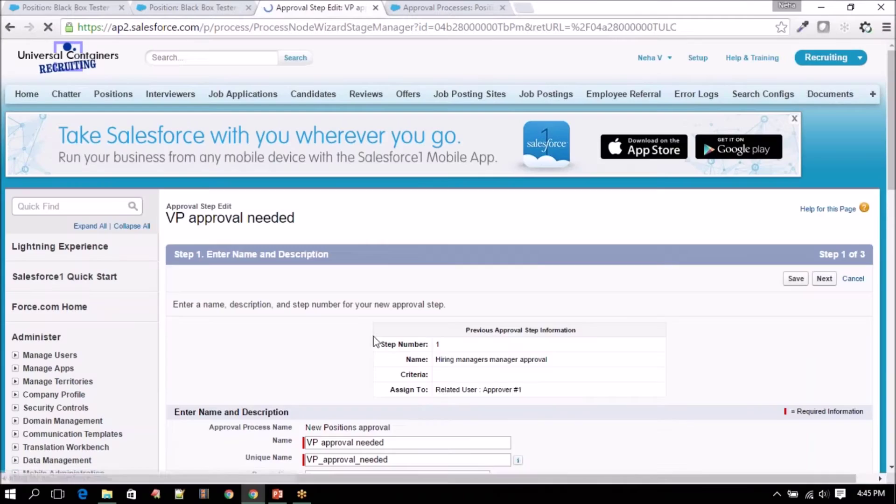
pyautogui.scroll(-4, 514, 280)
pyautogui.click(824, 341)
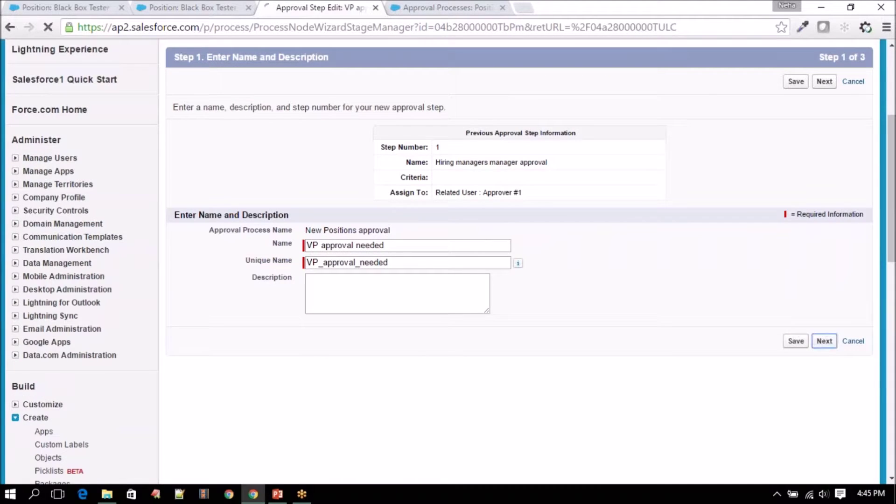
pyautogui.scroll(-3, 495, 262)
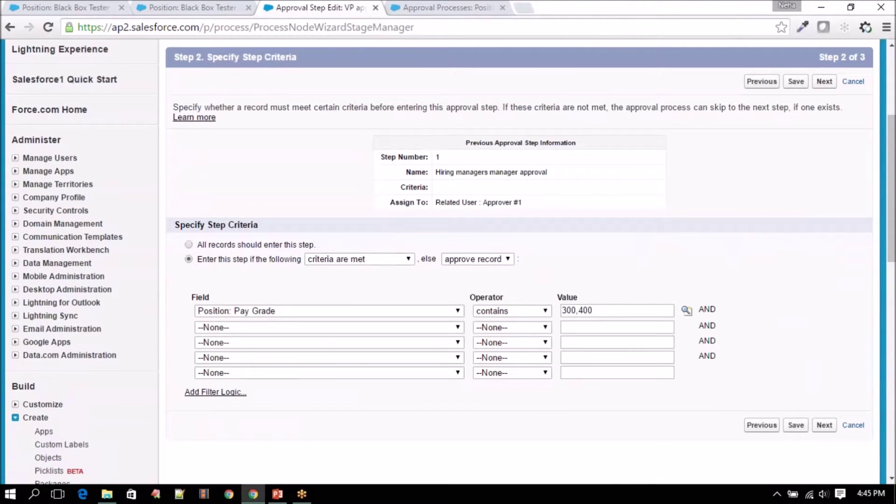
pyautogui.click(493, 260)
pyautogui.click(489, 268)
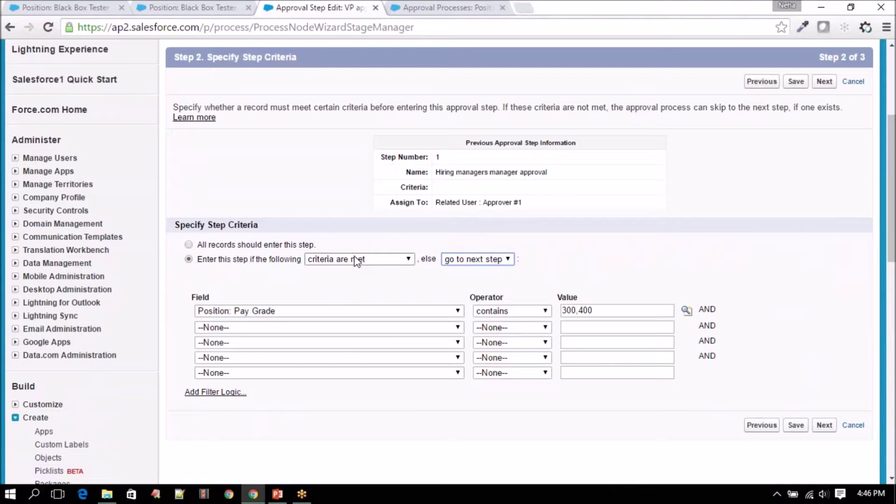
pyautogui.doubleClick(427, 259)
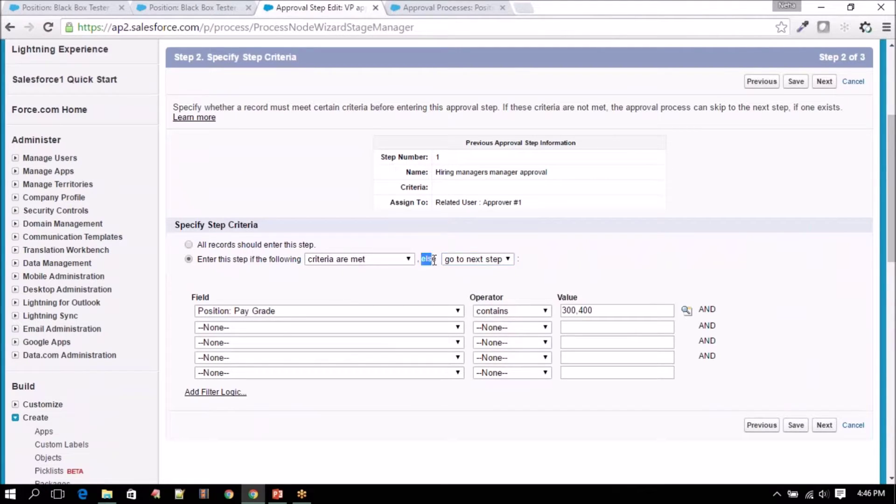
pyautogui.click(796, 426)
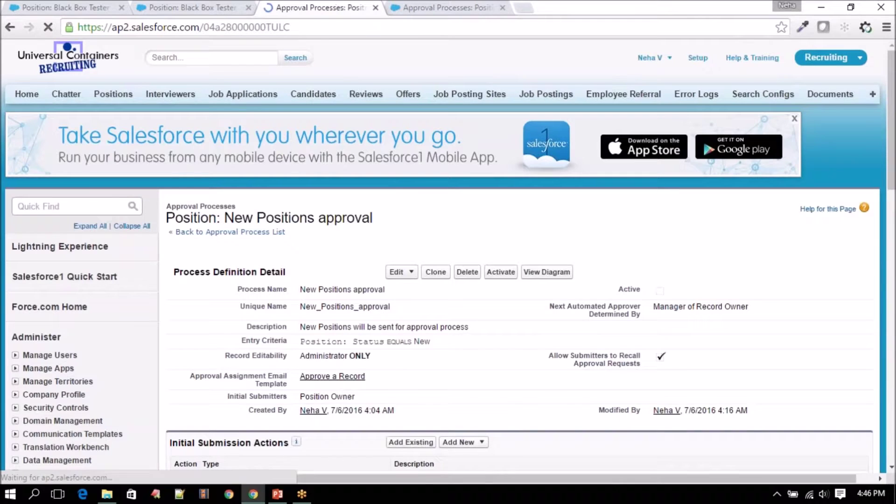
# Check the VP approval step's updated criterion and the recruiter step in the list of approval steps
pyautogui.scroll(-4, 776, 299)
pyautogui.scroll(-1, 622, 308)
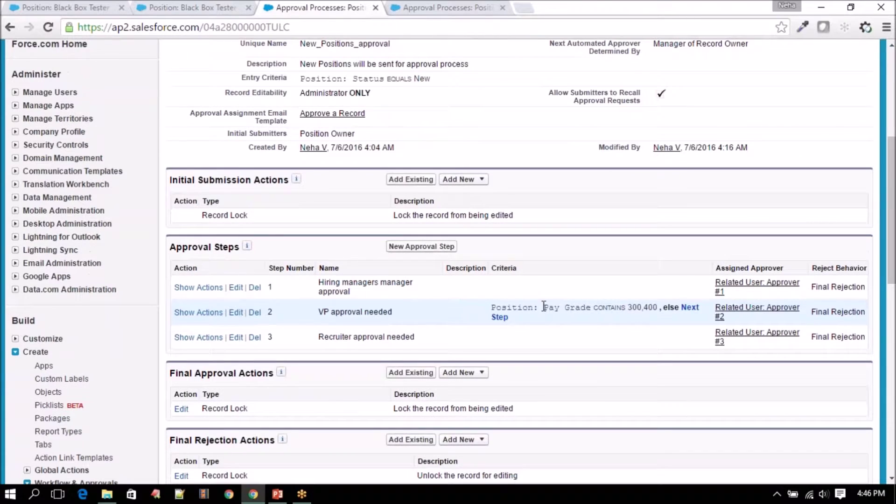
pyautogui.moveTo(490, 311); pyautogui.dragTo(656, 309)
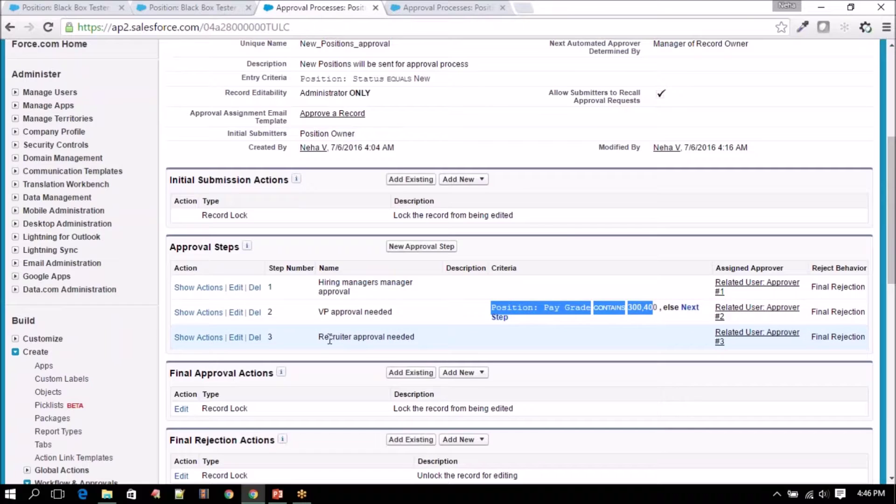
pyautogui.moveTo(320, 335); pyautogui.dragTo(448, 343)
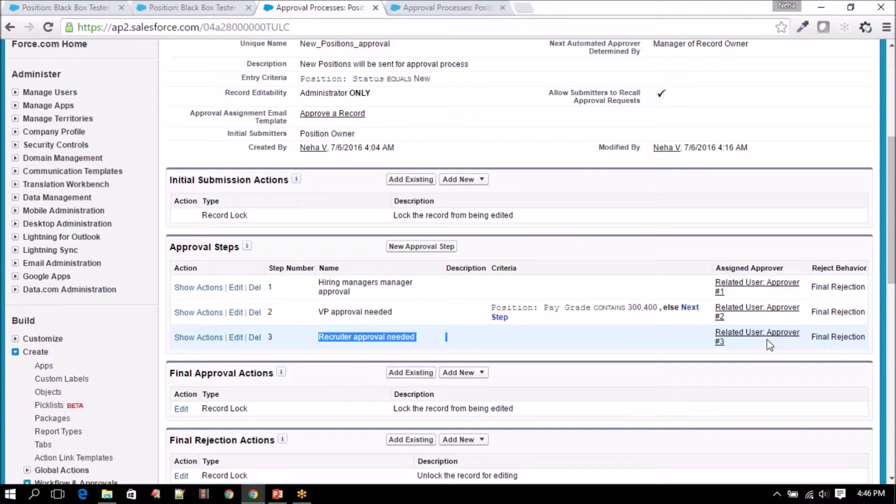
# Look up the required final approval actions on the Demo slide in PowerPoint, especially the owner change, and return to Salesforce in Chrome
pyautogui.scroll(-3, 768, 343)
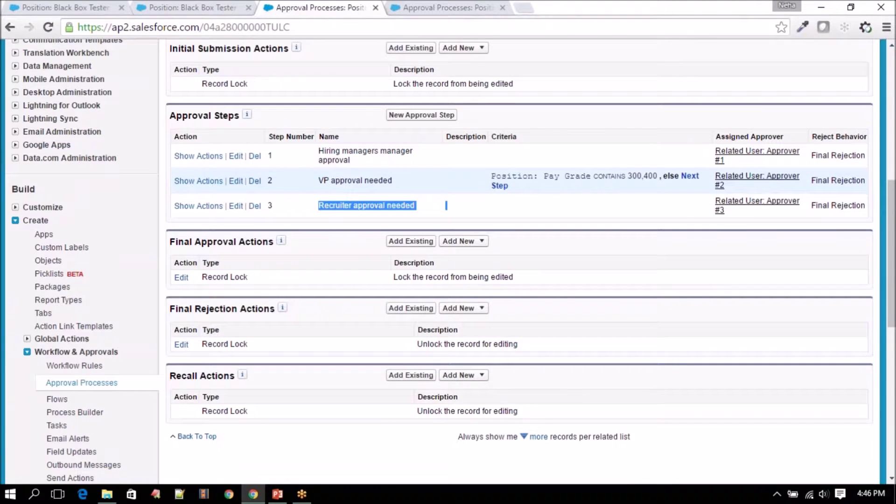
pyautogui.moveTo(173, 244); pyautogui.dragTo(276, 247)
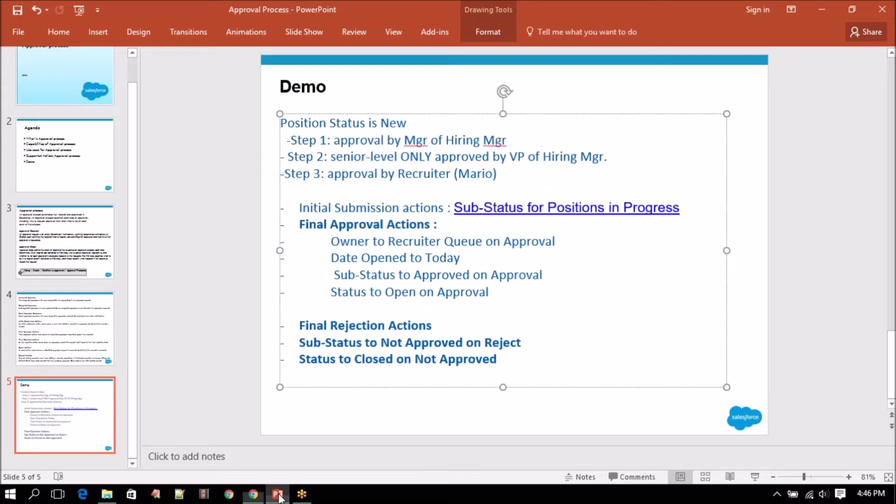
pyautogui.click(277, 494)
pyautogui.moveTo(331, 241); pyautogui.dragTo(563, 239)
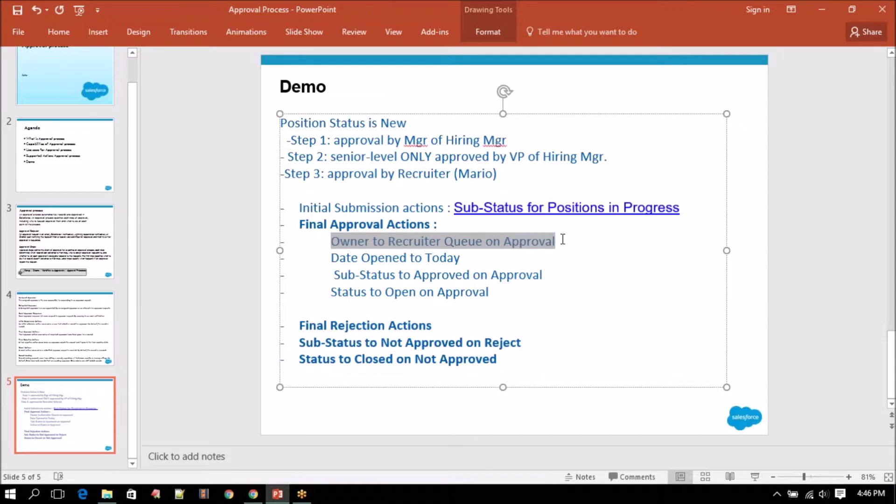
pyautogui.click(253, 494)
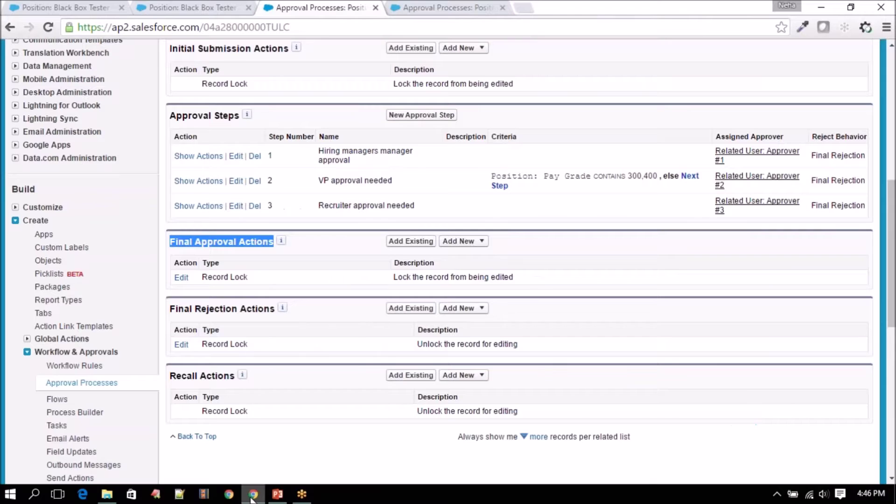
# Check the owner of the Black Box Tester position, and start a new field update for the process's final approval actions
pyautogui.click(480, 241)
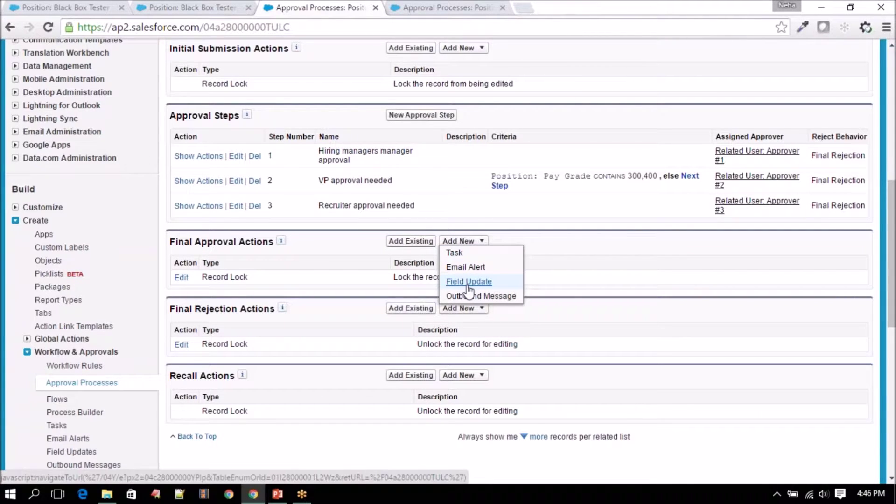
pyautogui.click(216, 8)
pyautogui.scroll(3, 299, 165)
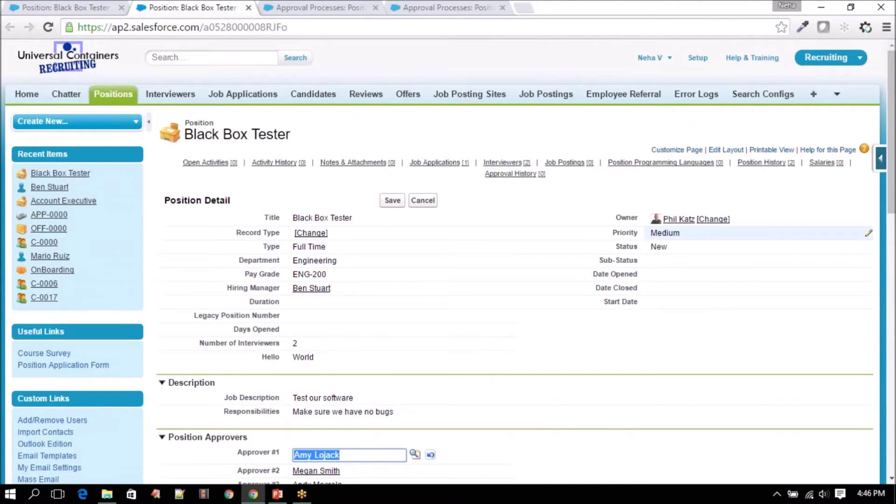
pyautogui.moveTo(681, 225)
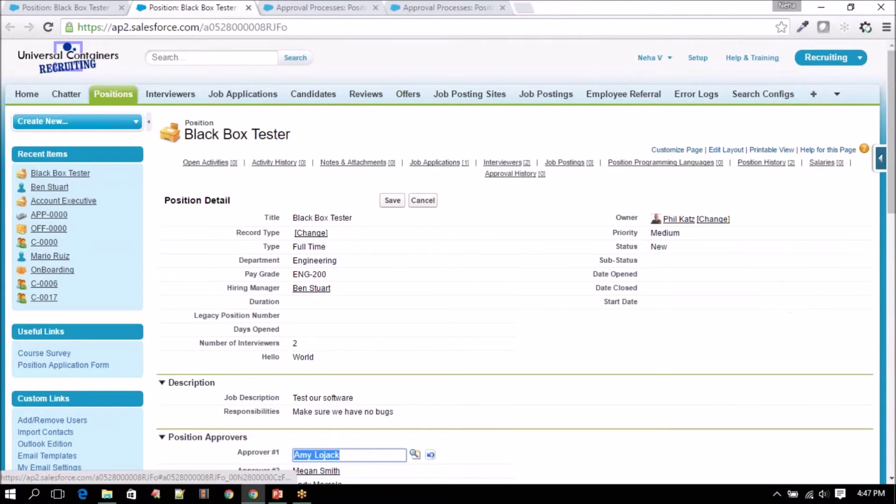
pyautogui.click(310, 8)
pyautogui.scroll(-2, 340, 360)
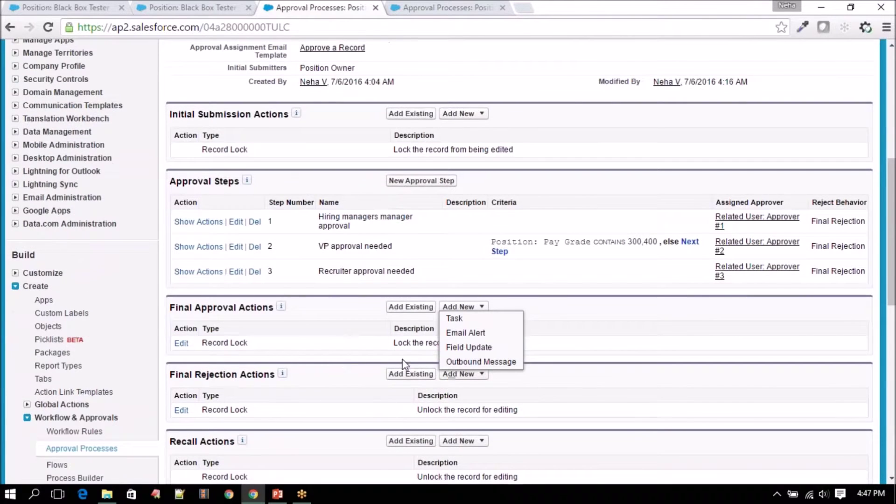
pyautogui.click(468, 346)
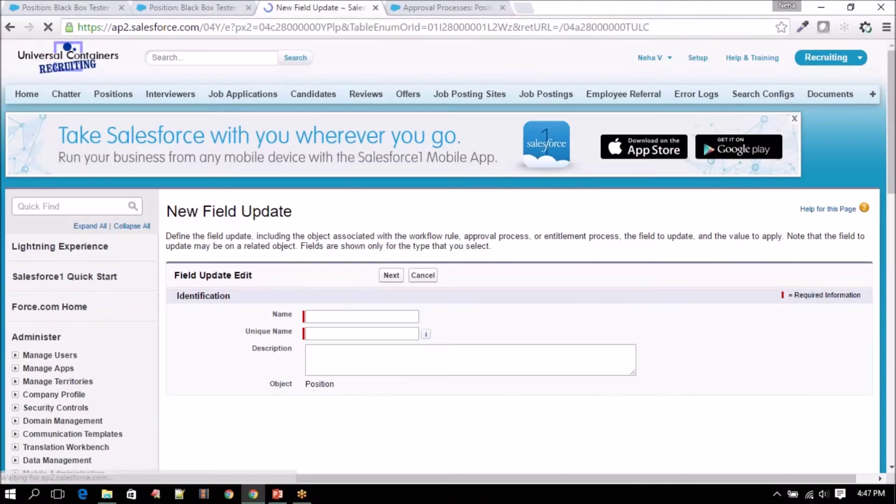
# Name the new field update "Recruiter Queue"
pyautogui.write('Re')
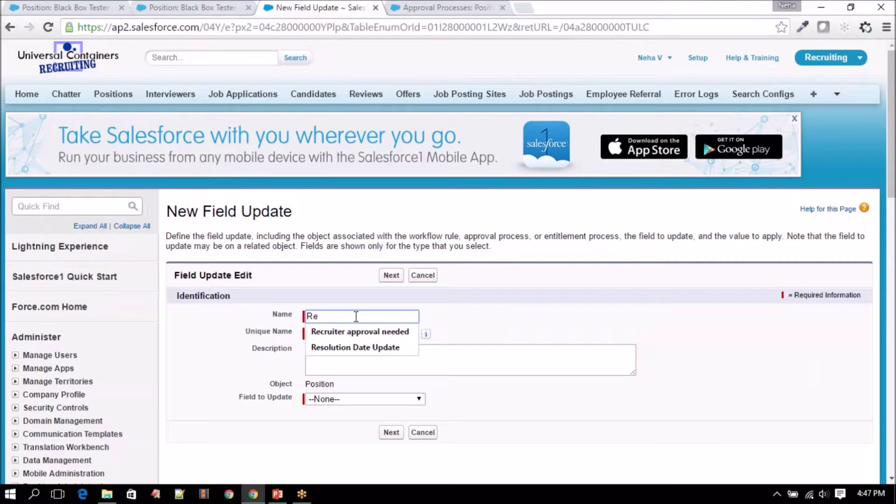
pyautogui.write('c')
pyautogui.press('BackSpace')
pyautogui.press('BackSpace')
pyautogui.press('BackSpace')
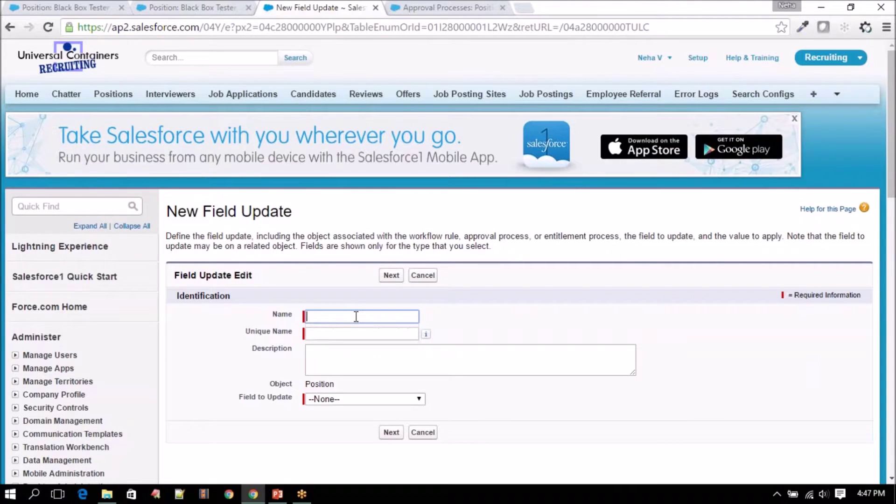
pyautogui.click(335, 312)
pyautogui.write('ecru')
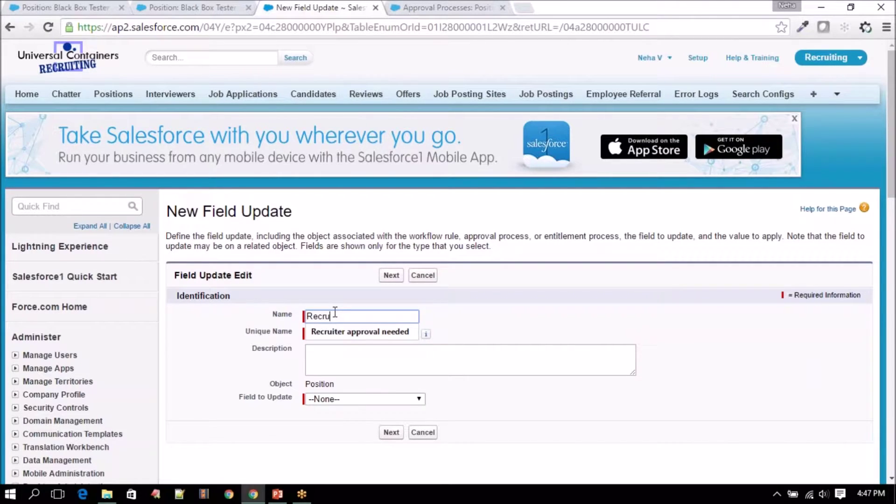
pyautogui.write('itor Queue')
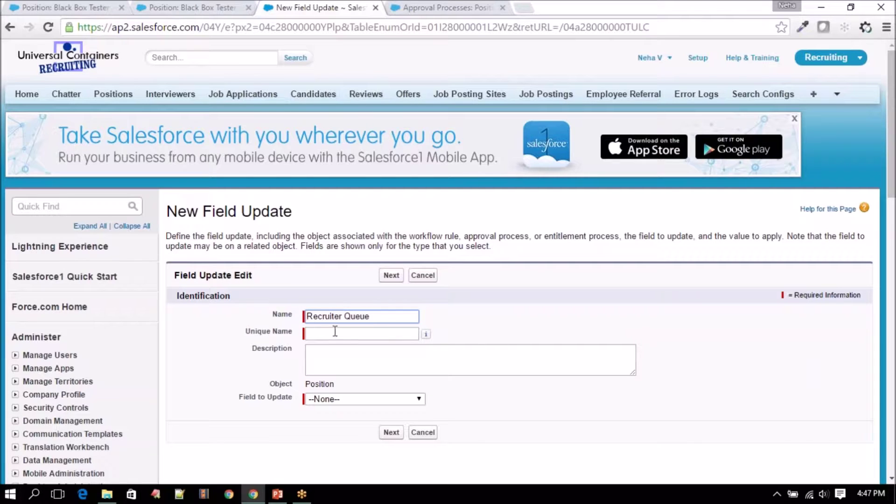
# Keep the unique name Recruiter_Queue for the field update and set its field to update to Owner
pyautogui.click(336, 333)
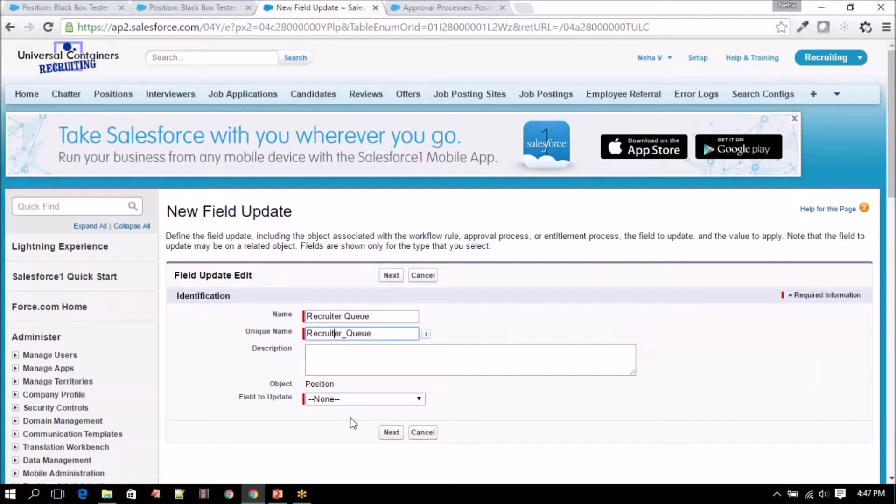
pyautogui.click(351, 403)
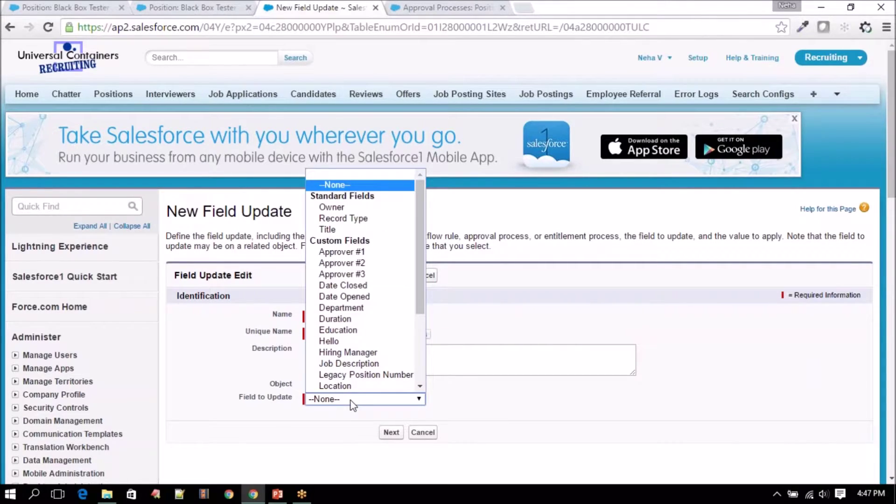
pyautogui.click(344, 208)
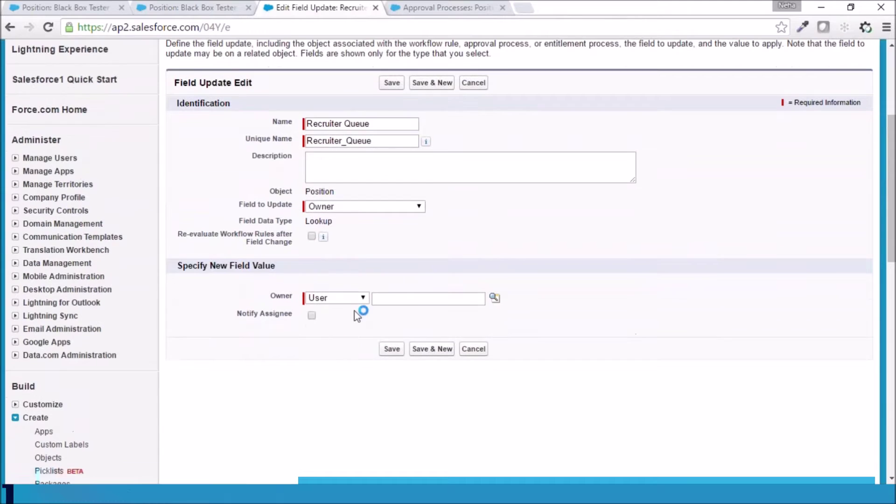
# Set the new owner value to the queue "Recruiter Queue" and save the field update
pyautogui.click(362, 298)
pyautogui.click(360, 320)
pyautogui.click(494, 297)
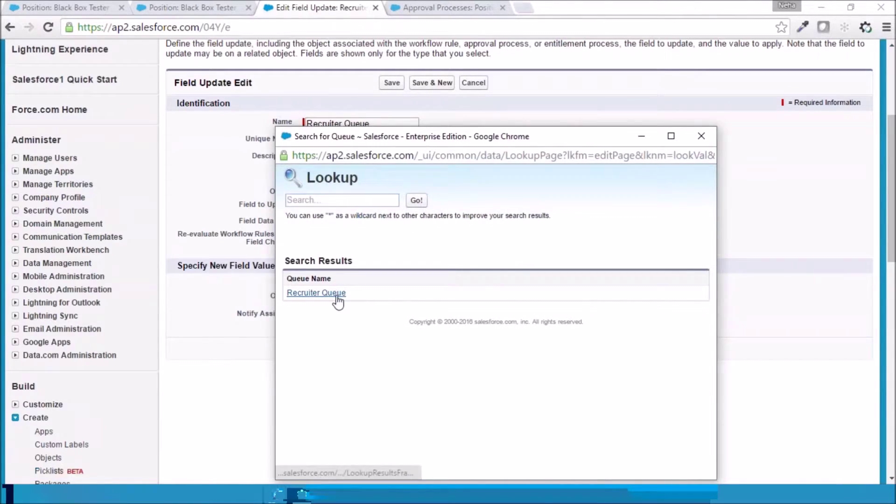
pyautogui.click(327, 293)
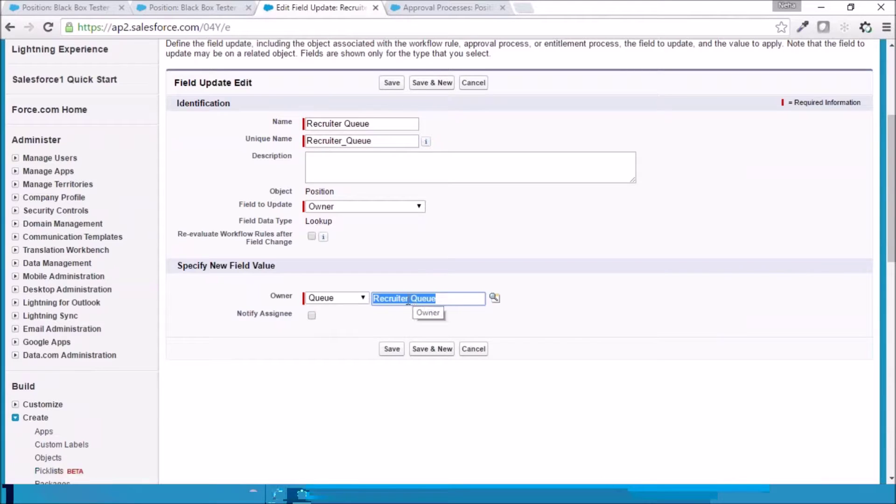
pyautogui.click(391, 349)
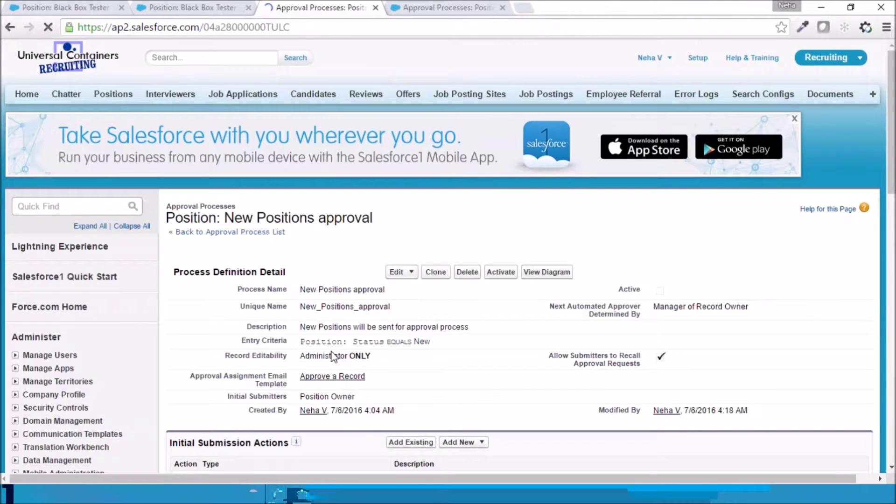
pyautogui.scroll(-8, 333, 357)
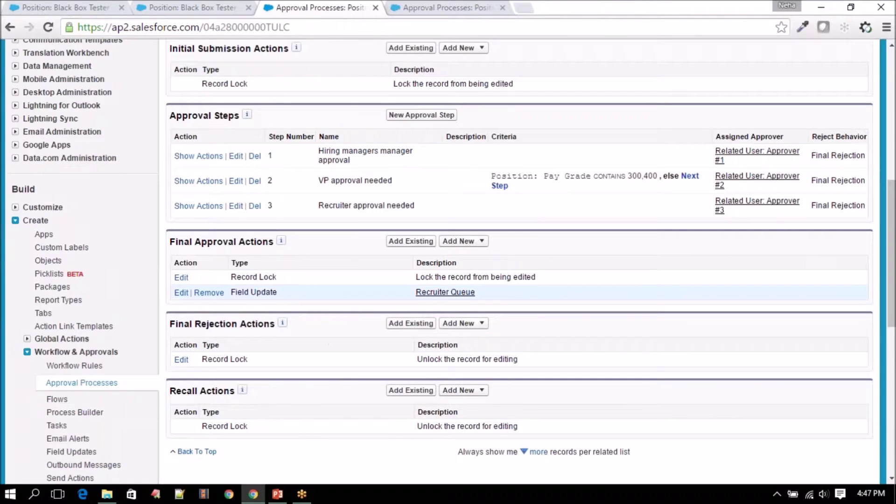
# Look up the Date Opened action on the Demo slide in PowerPoint, and check that field on the Black Box Tester position in Chrome
pyautogui.click(277, 494)
pyautogui.click(328, 258)
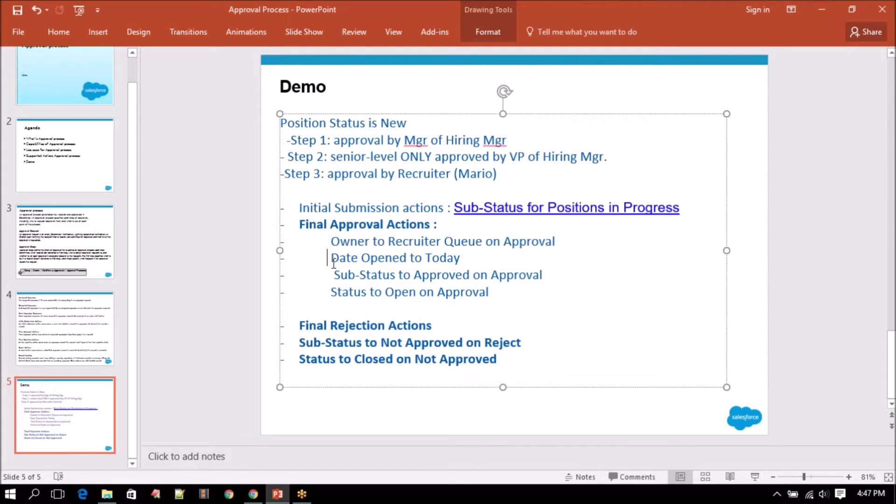
pyautogui.moveTo(334, 259); pyautogui.dragTo(401, 254)
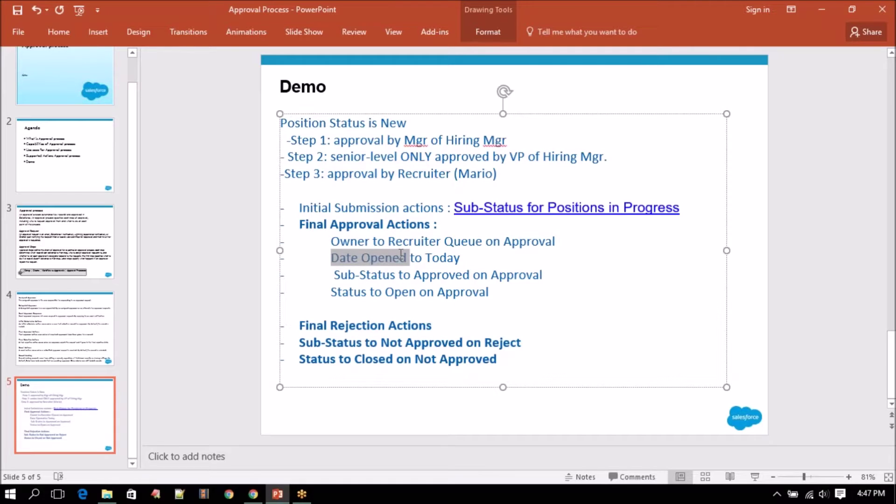
pyautogui.click(253, 494)
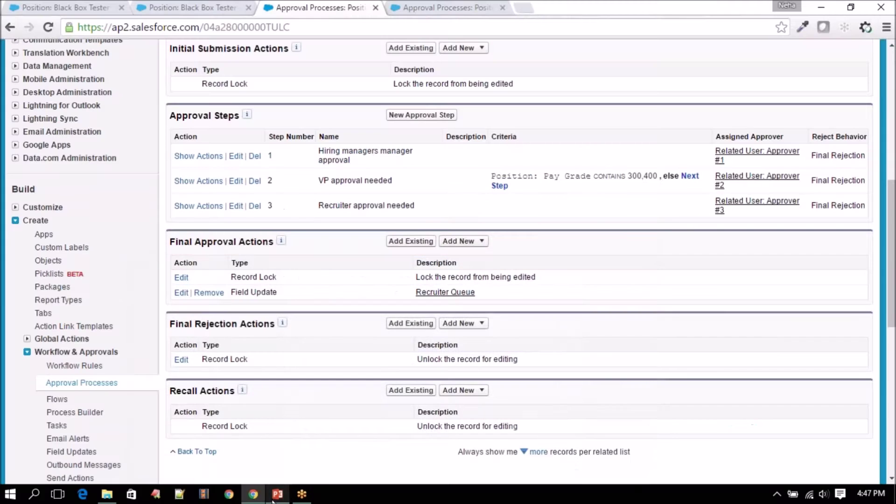
pyautogui.click(191, 8)
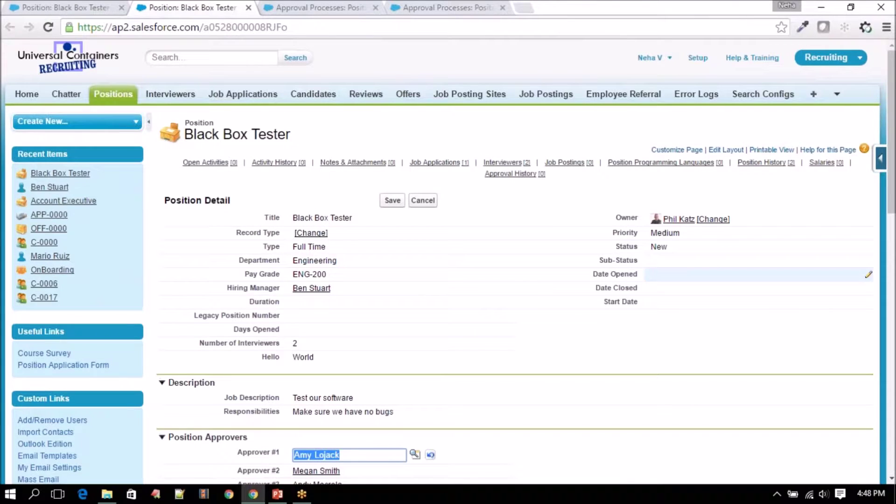
pyautogui.moveTo(594, 275); pyautogui.dragTo(649, 273)
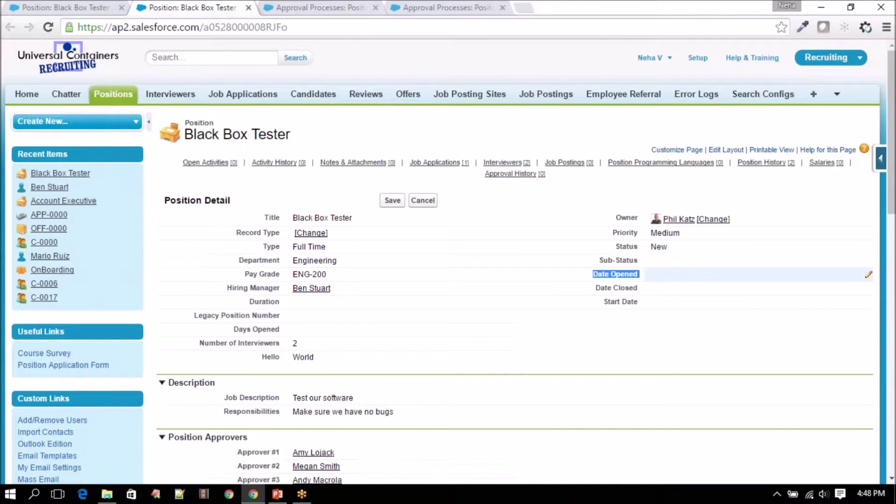
# Start another new field update for the process's final approval actions and name it "DateOpened"
pyautogui.click(318, 8)
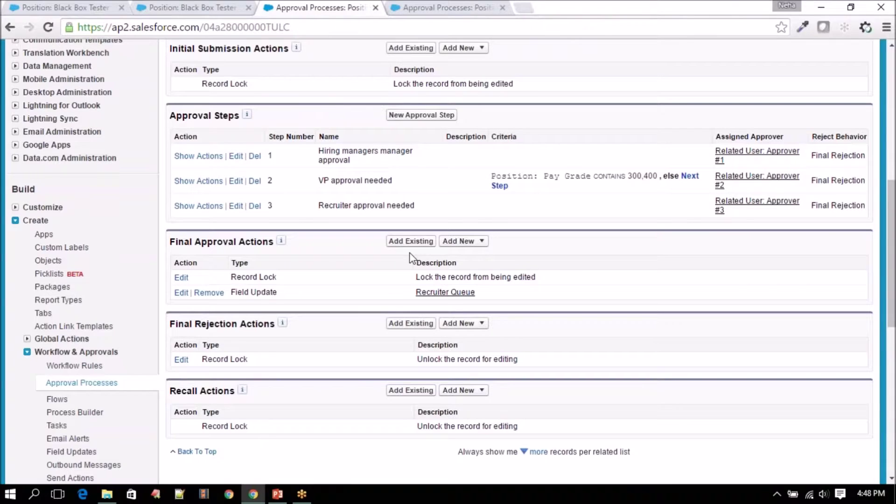
pyautogui.click(475, 244)
pyautogui.click(475, 281)
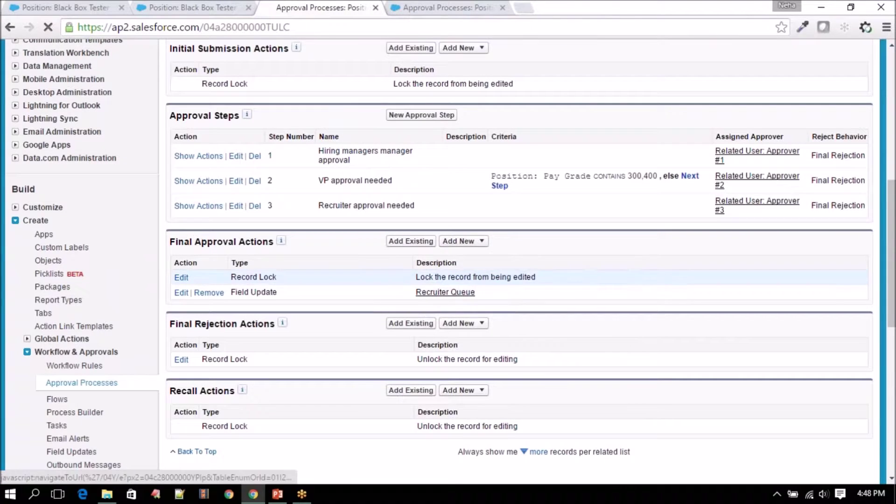
pyautogui.scroll(-1, 420, 313)
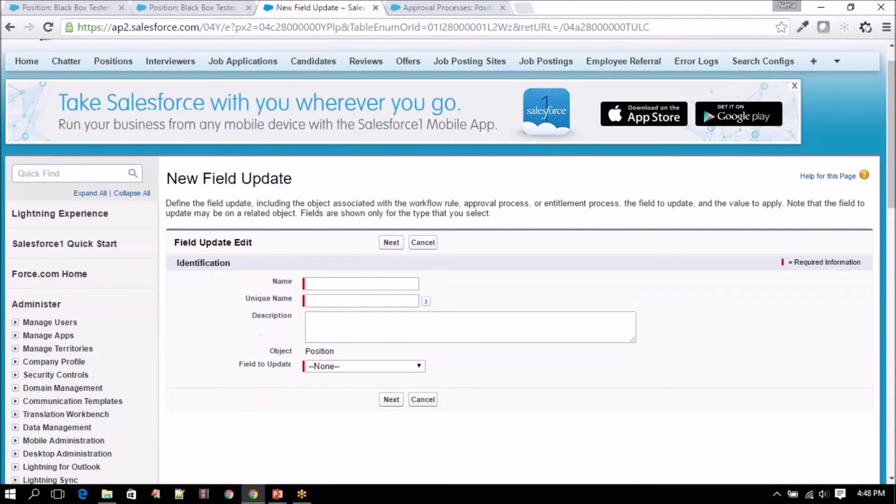
pyautogui.click(364, 251)
pyautogui.write('DateOpened')
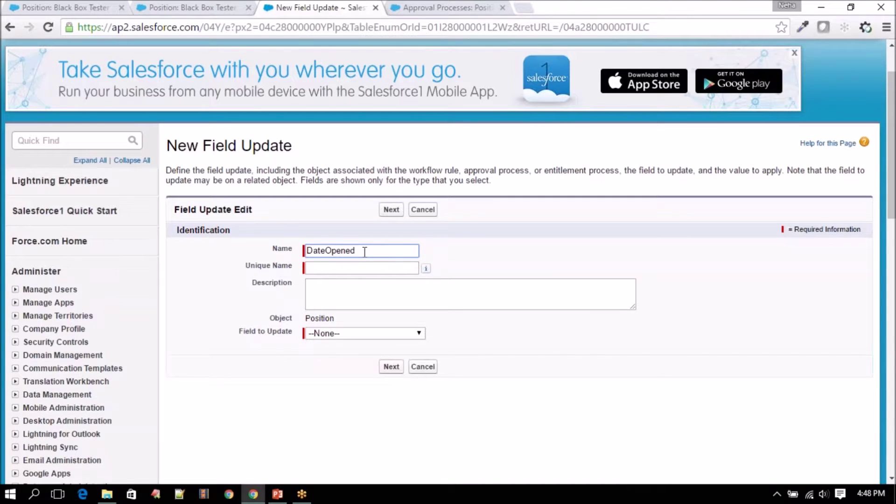
pyautogui.press('Tab')
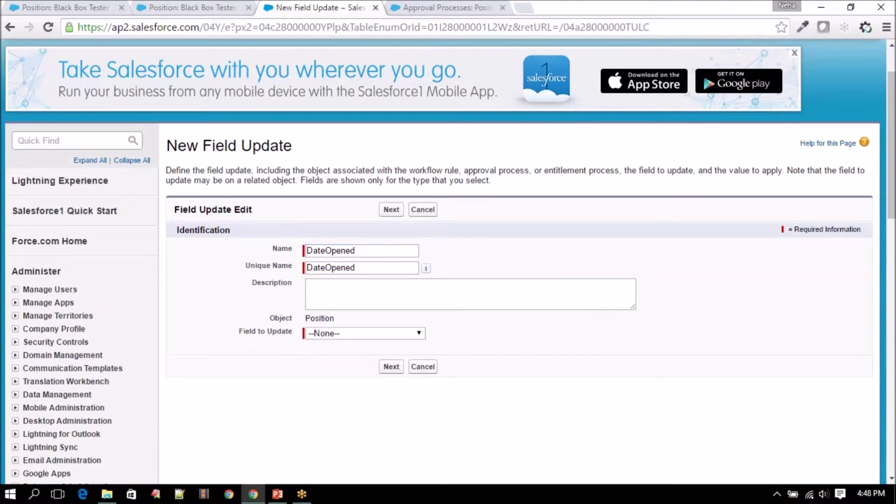
# Set the field to update to Date Opened, choose a formula for the new value, and show the formula editor
pyautogui.click(366, 334)
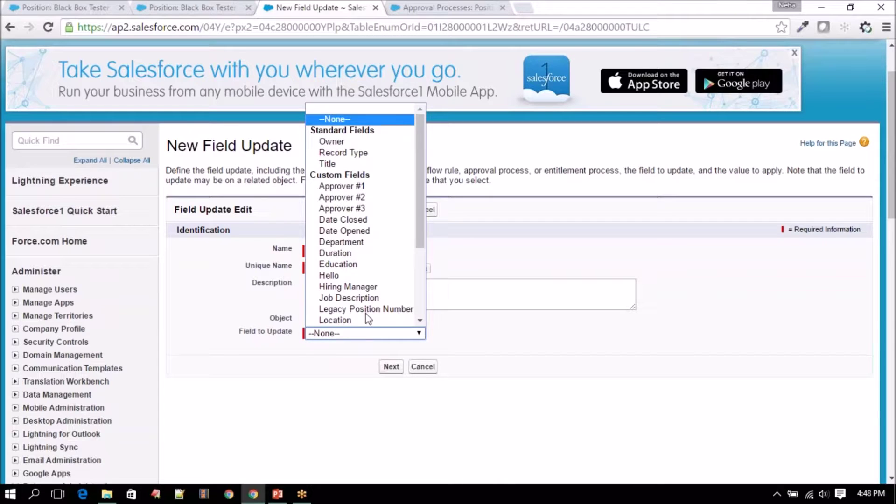
pyautogui.click(369, 232)
pyautogui.click(392, 367)
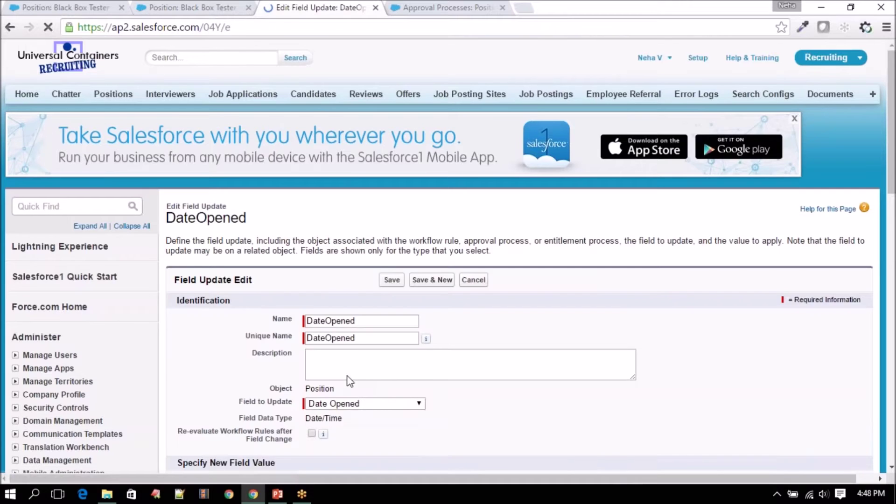
pyautogui.scroll(-3, 322, 313)
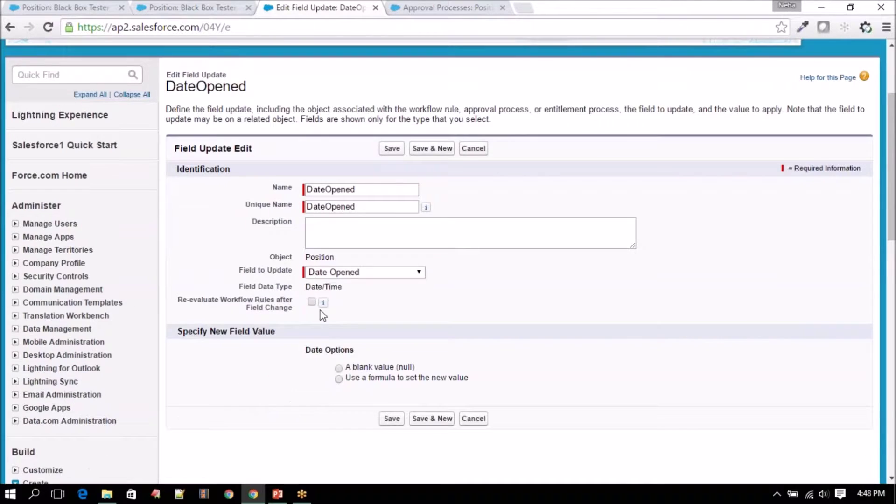
pyautogui.click(339, 379)
pyautogui.scroll(-1, 322, 376)
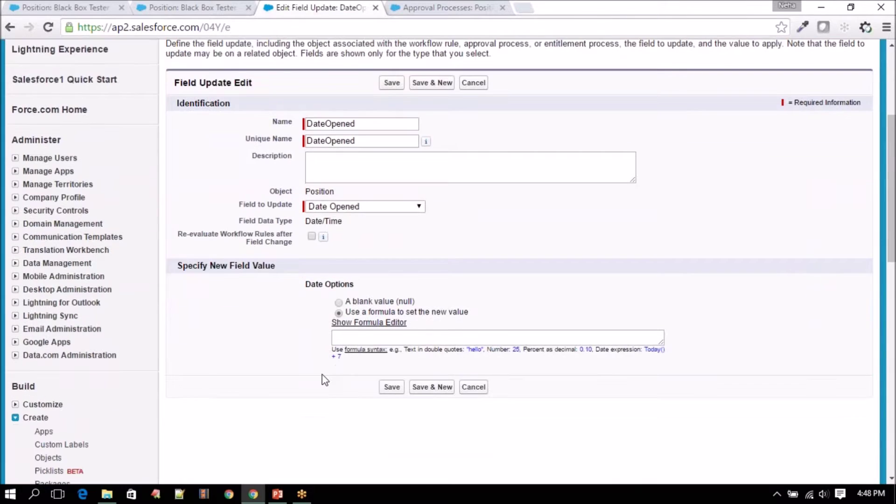
pyautogui.click(334, 337)
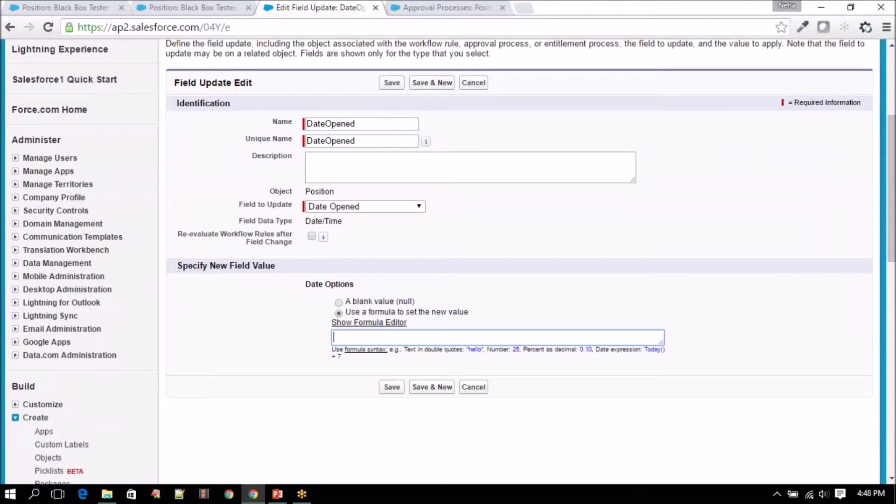
pyautogui.moveTo(357, 226); pyautogui.dragTo(306, 224)
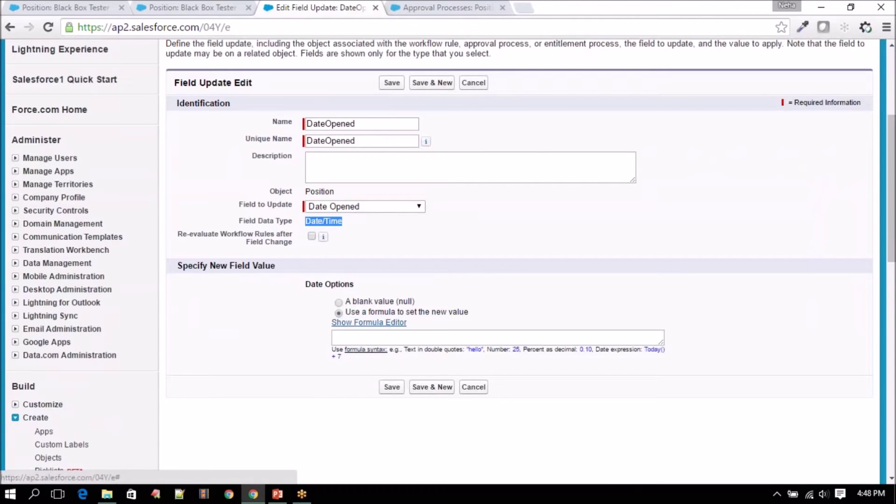
pyautogui.click(368, 322)
pyautogui.scroll(-5, 534, 379)
pyautogui.scroll(-2, 535, 379)
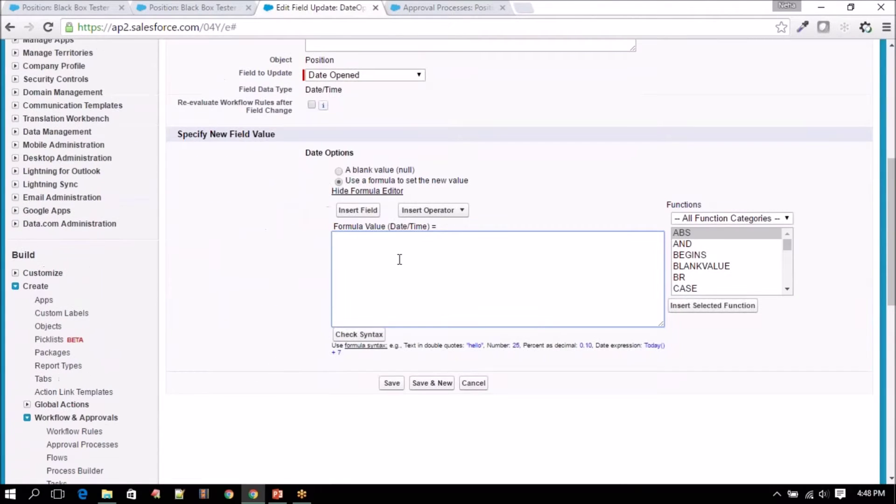
# Compare the TODAY function's description with the data type of the Date Opened field
pyautogui.click(721, 267)
pyautogui.press('t')
pyautogui.press('t')
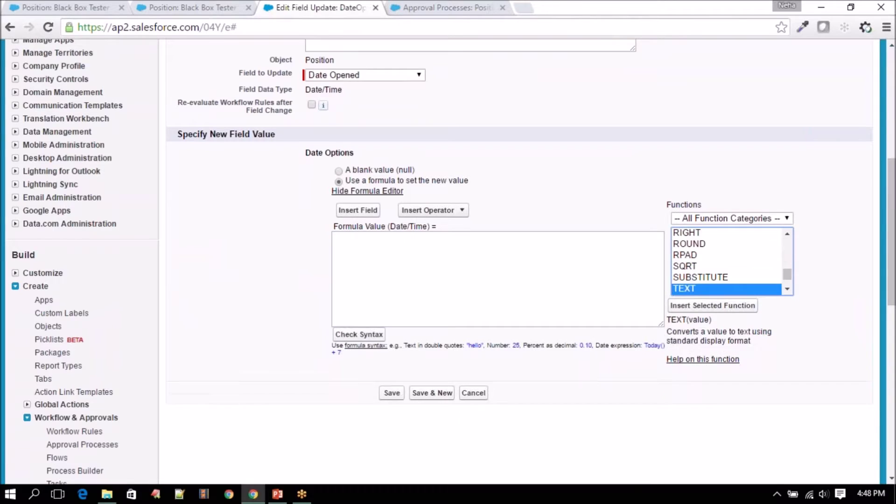
pyautogui.moveTo(710, 332); pyautogui.dragTo(775, 331)
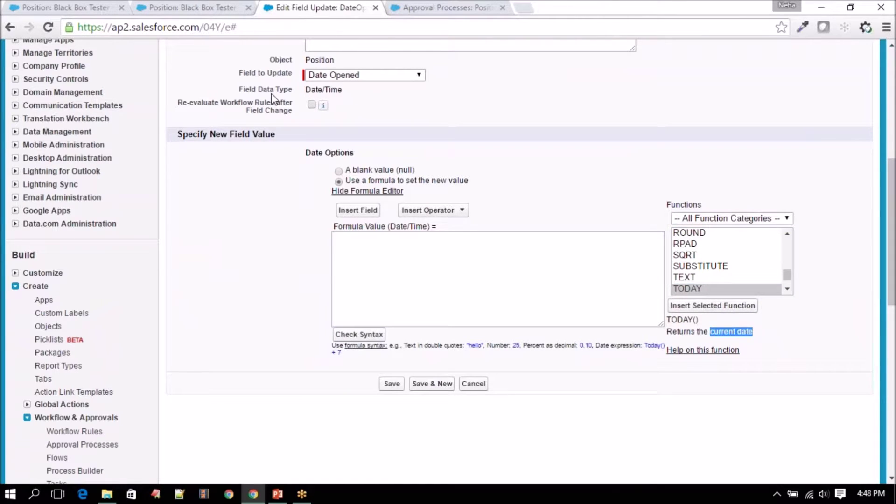
pyautogui.moveTo(305, 89); pyautogui.dragTo(351, 87)
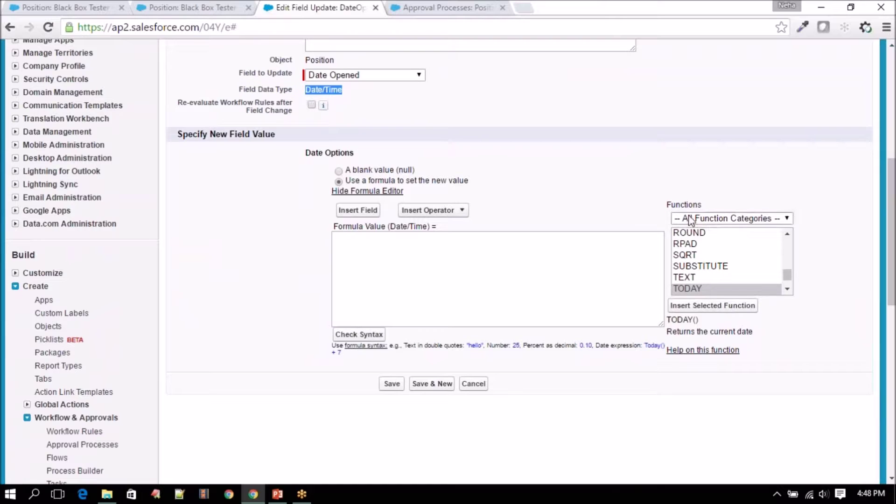
# Find the NOW function, set the formula value to NOW(), and save the DateOpened field update
pyautogui.click(701, 255)
pyautogui.press('n')
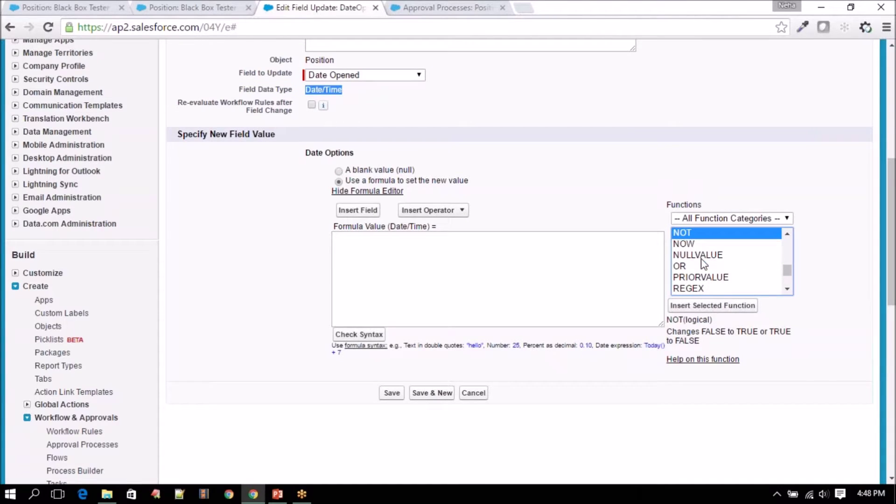
pyautogui.click(703, 244)
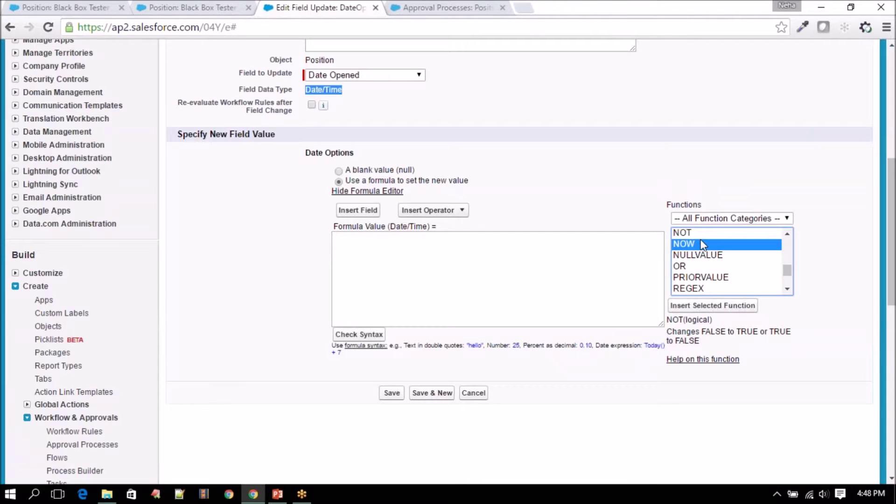
pyautogui.doubleClick(707, 332)
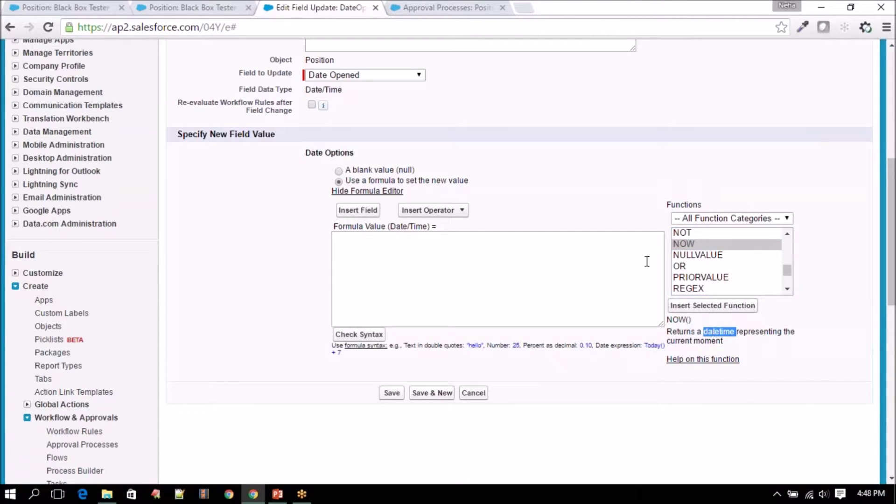
pyautogui.moveTo(306, 88); pyautogui.dragTo(348, 87)
pyautogui.click(423, 247)
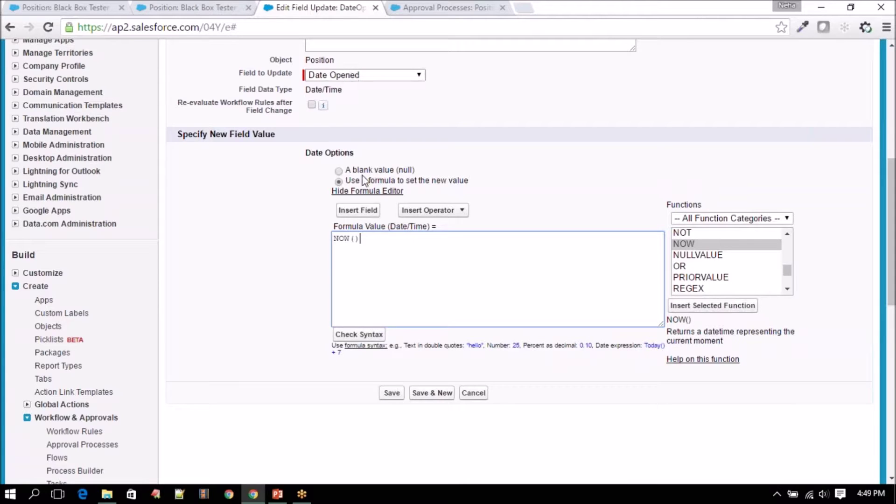
pyautogui.moveTo(368, 244); pyautogui.dragTo(316, 235)
pyautogui.click(392, 392)
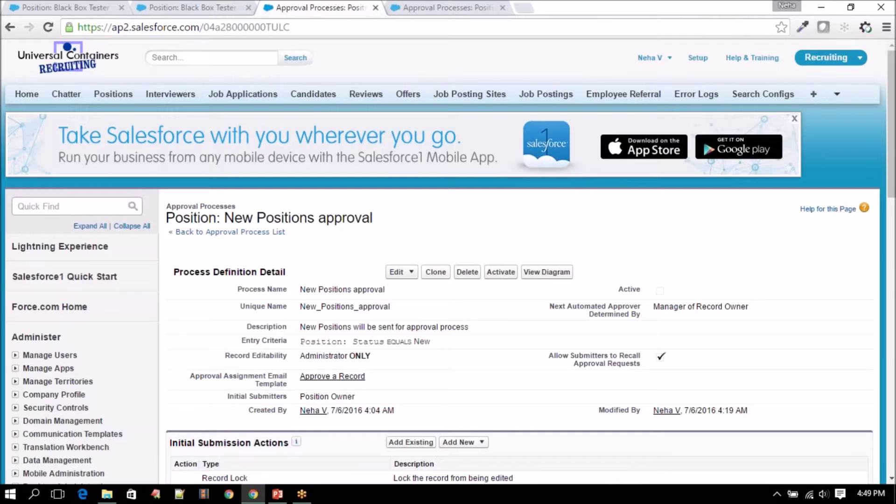
pyautogui.scroll(-6, 448, 261)
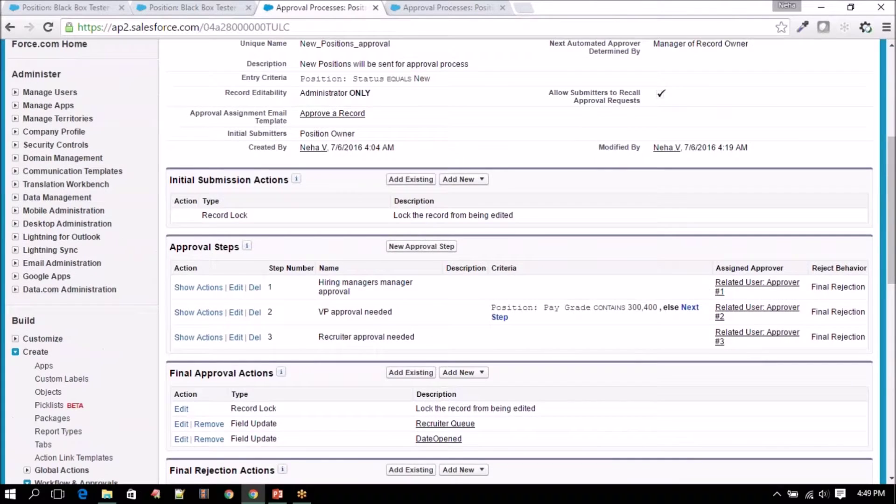
pyautogui.scroll(-3, 422, 376)
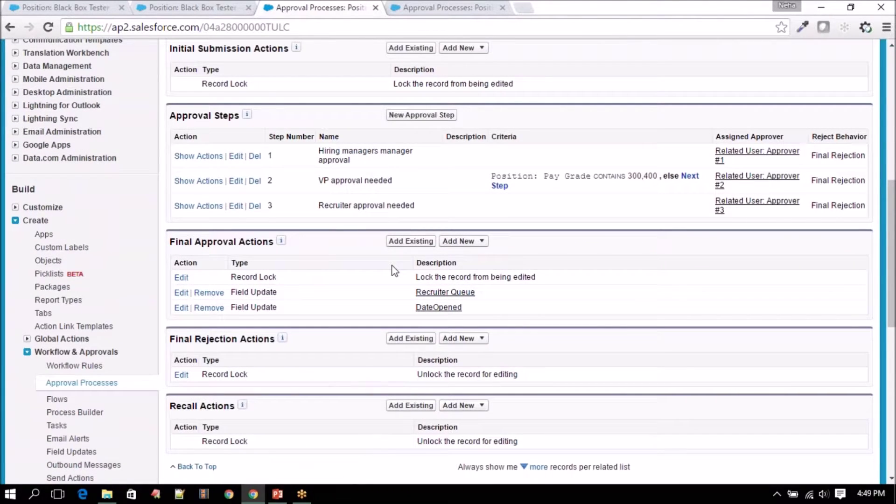
# Check which Sub-Status options the Closed and Open statuses offer on the Black Box Tester position, and discard the trial selection
pyautogui.click(193, 7)
pyautogui.moveTo(651, 247); pyautogui.dragTo(668, 247)
pyautogui.doubleClick(659, 246)
pyautogui.click(452, 164)
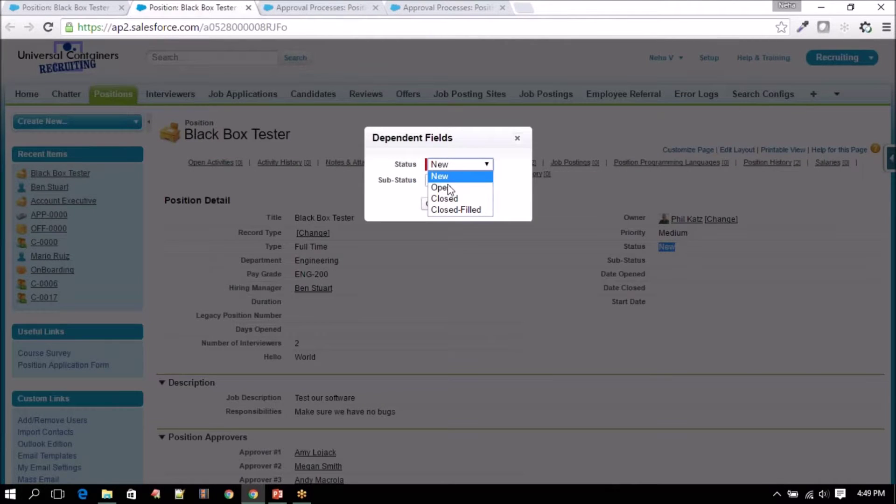
pyautogui.click(447, 199)
pyautogui.click(447, 177)
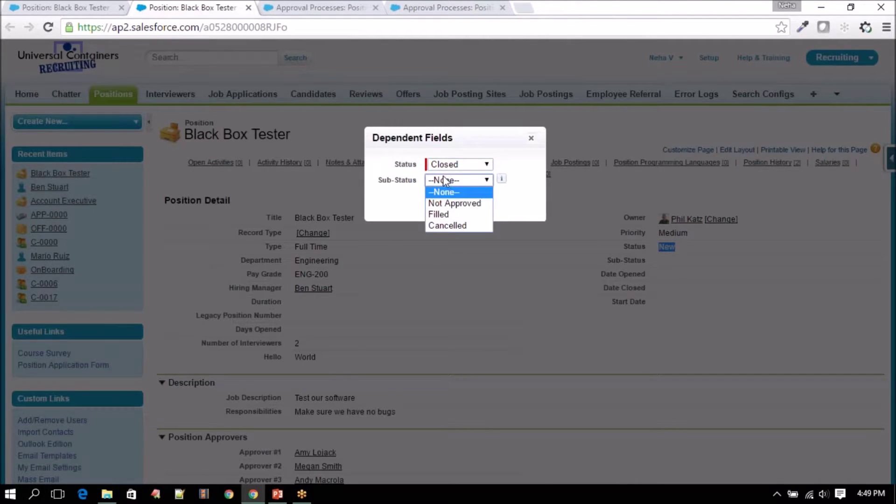
pyautogui.click(456, 166)
pyautogui.click(445, 187)
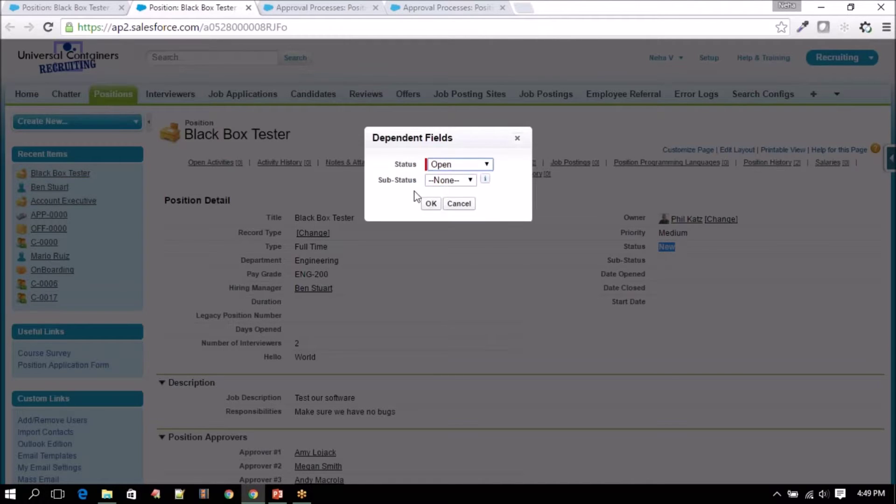
pyautogui.click(446, 179)
pyautogui.click(446, 215)
pyautogui.click(405, 164)
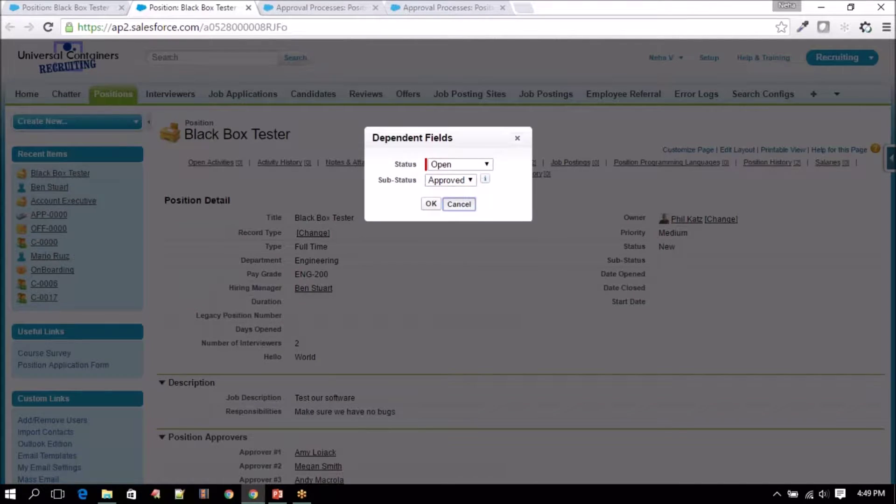
pyautogui.click(430, 204)
# Add a new field update named "Status-Open" to the final approval actions, with Sub-Status as the field to update
pyautogui.click(302, 6)
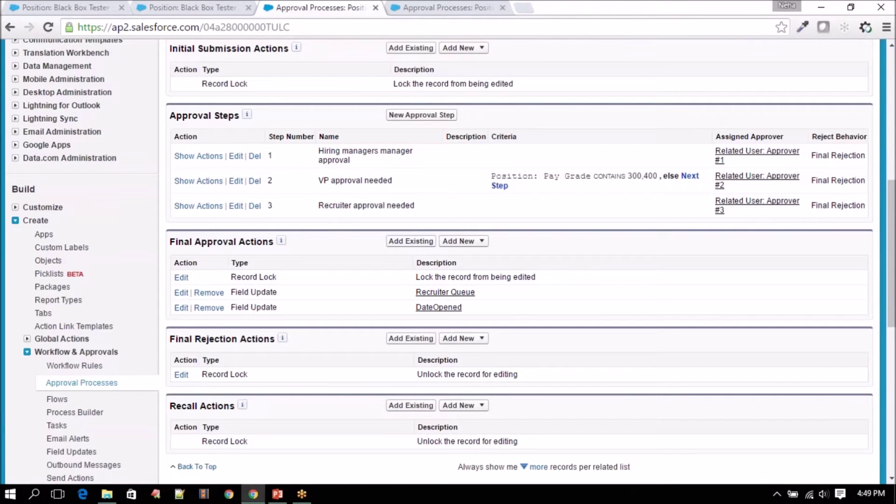
pyautogui.click(479, 242)
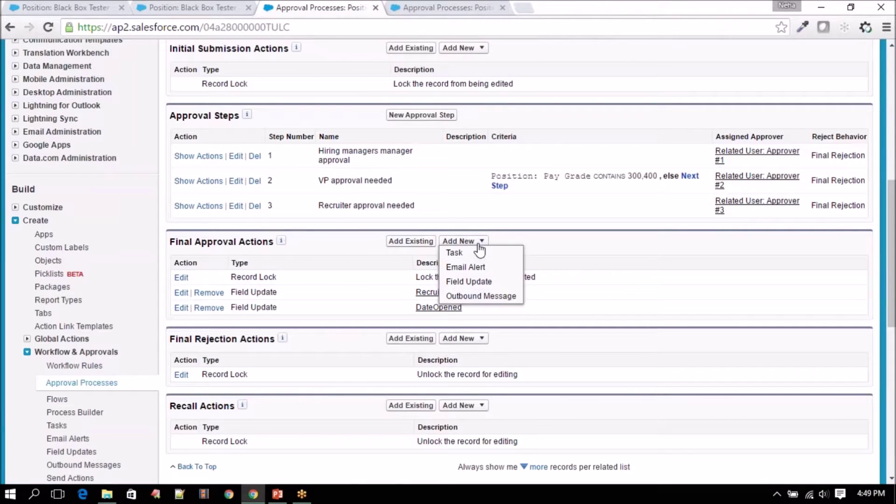
pyautogui.click(478, 280)
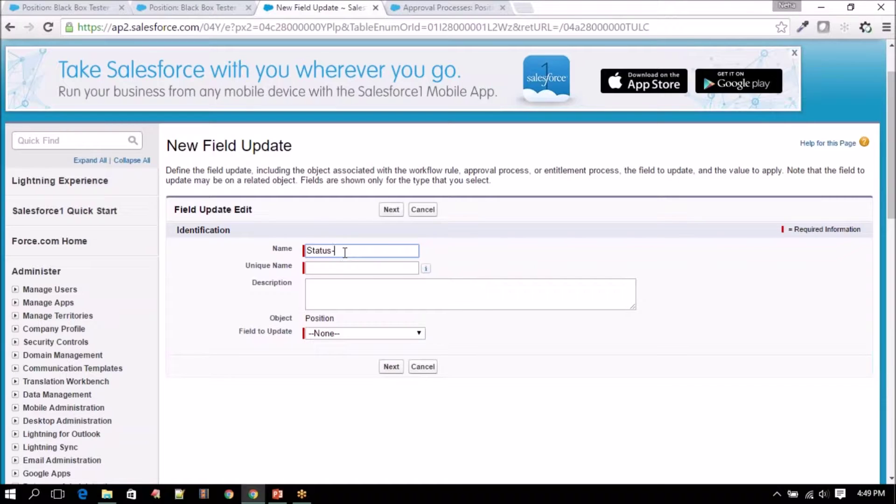
pyautogui.click(336, 277)
pyautogui.click(354, 333)
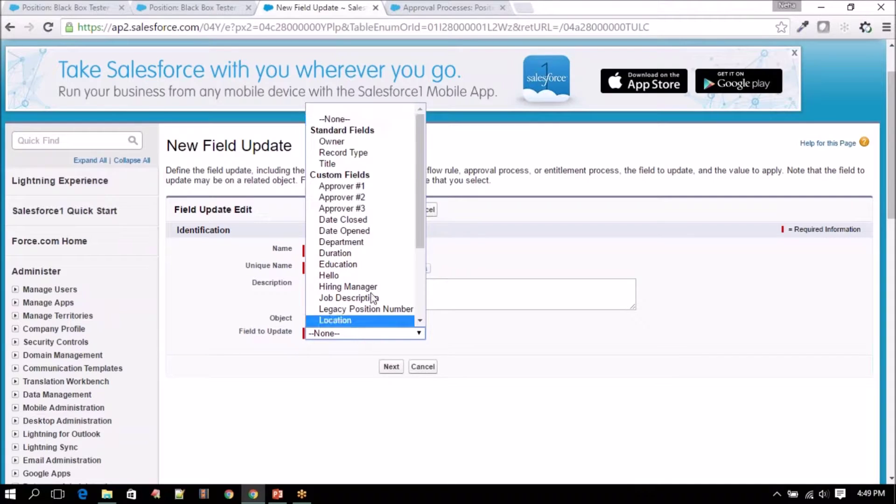
pyautogui.scroll(-3, 381, 252)
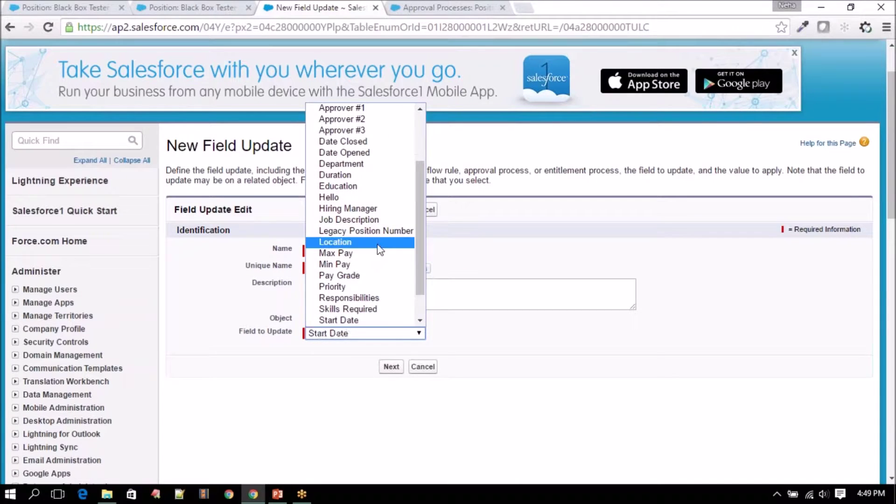
pyautogui.scroll(-1, 362, 334)
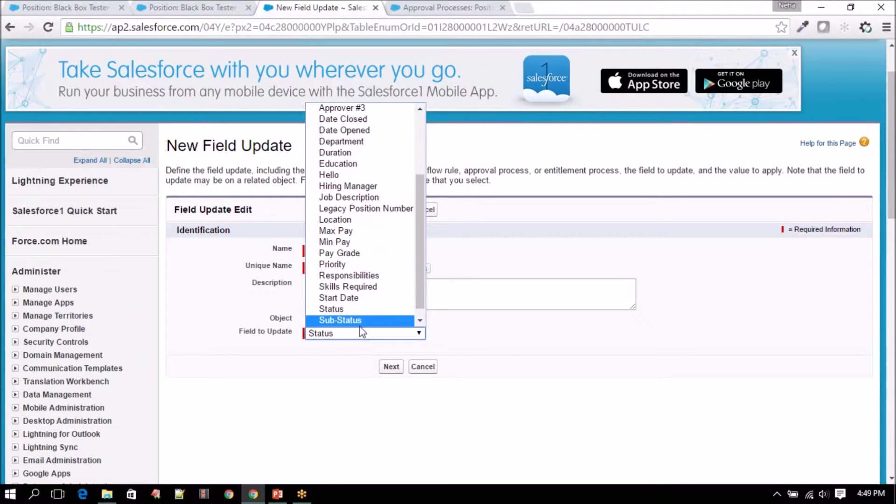
pyautogui.click(360, 323)
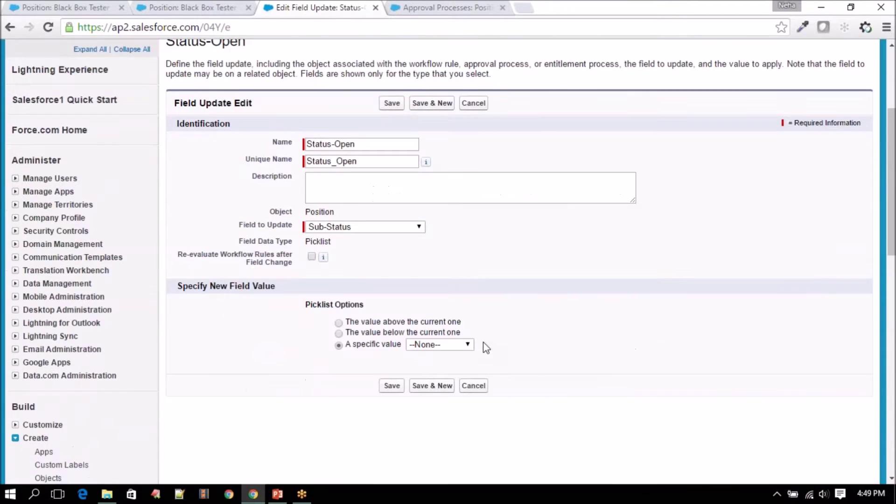
# Examine the field data type, the Black Box Tester position's status fields, and the specific values available for Sub-Status
pyautogui.moveTo(306, 221); pyautogui.dragTo(332, 222)
pyautogui.click(223, 8)
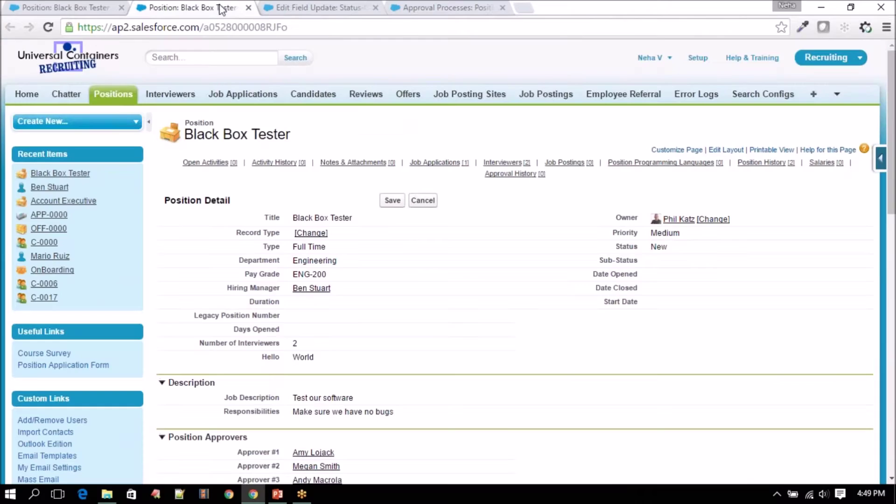
pyautogui.click(313, 8)
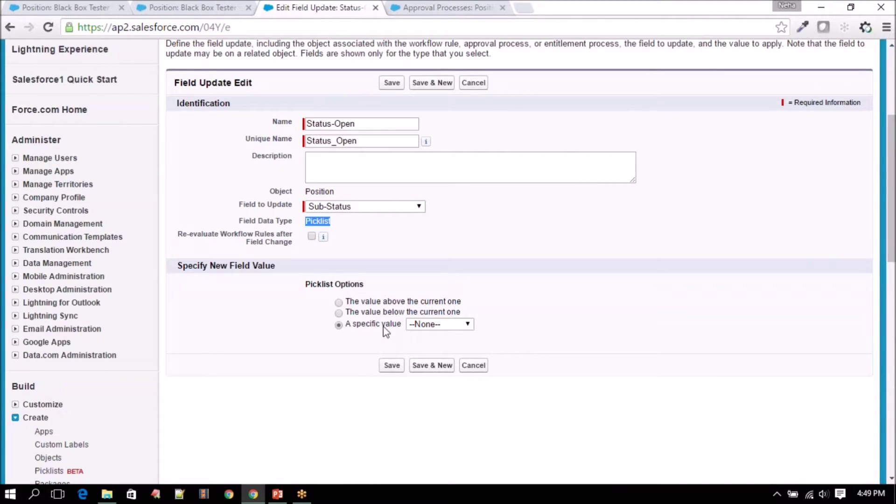
pyautogui.click(444, 327)
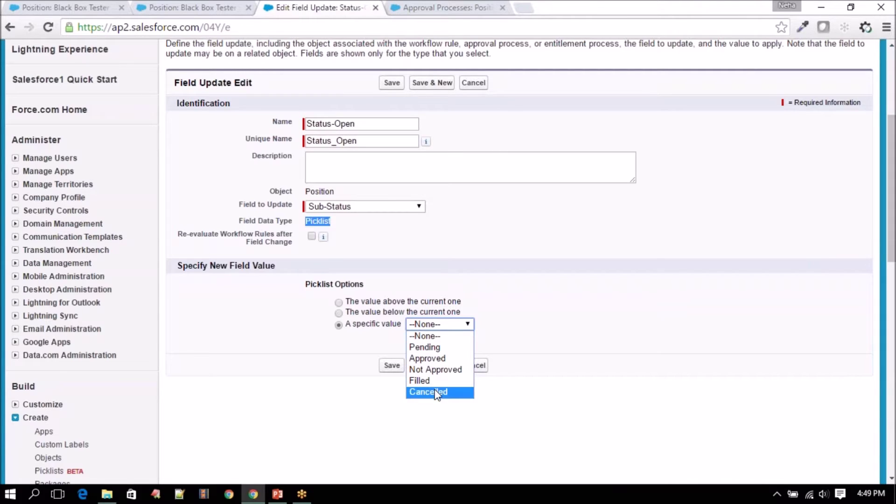
# Change the Status-Open update's target field to Status and set its specific value to Open
pyautogui.click(333, 208)
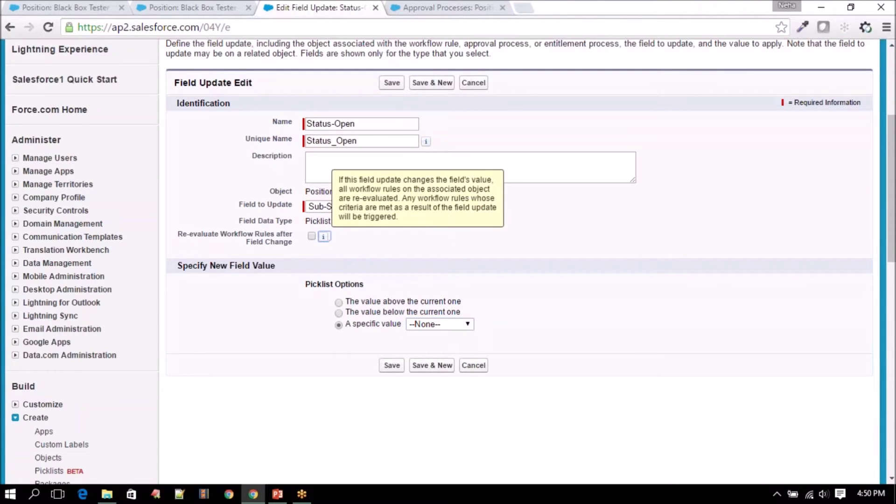
pyautogui.click(325, 211)
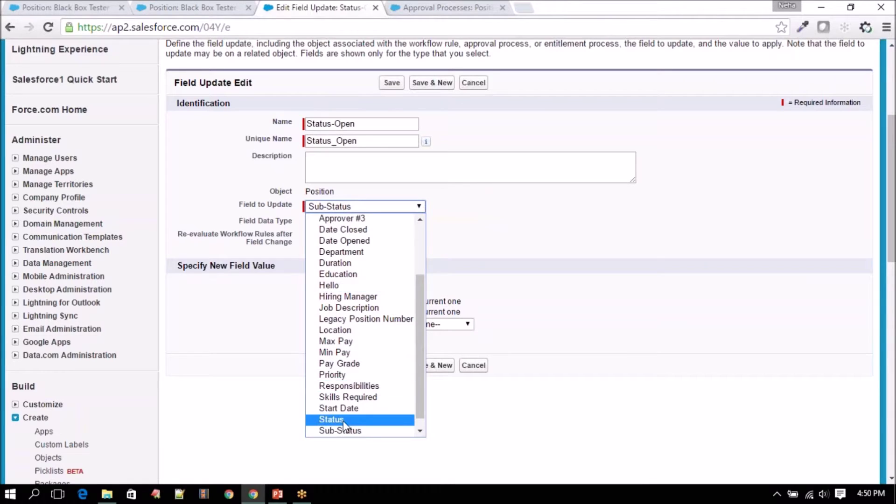
pyautogui.click(333, 418)
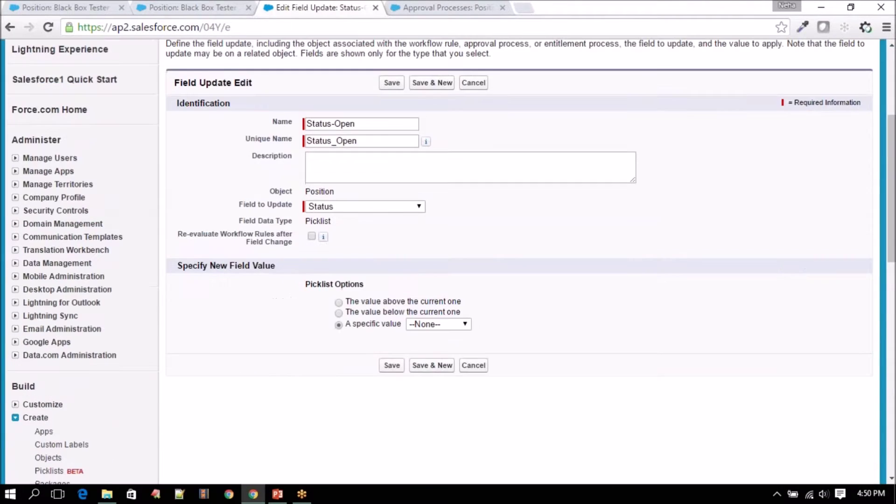
pyautogui.click(436, 324)
pyautogui.click(420, 358)
# Enable re-evaluating workflow rules after the field change and save the Status-Open field update
pyautogui.click(177, 7)
pyautogui.click(273, 7)
pyautogui.click(312, 236)
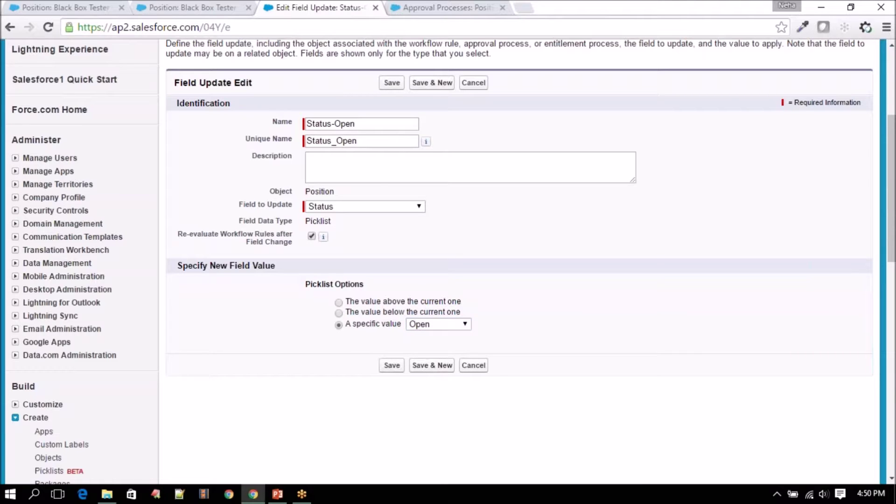
pyautogui.click(392, 366)
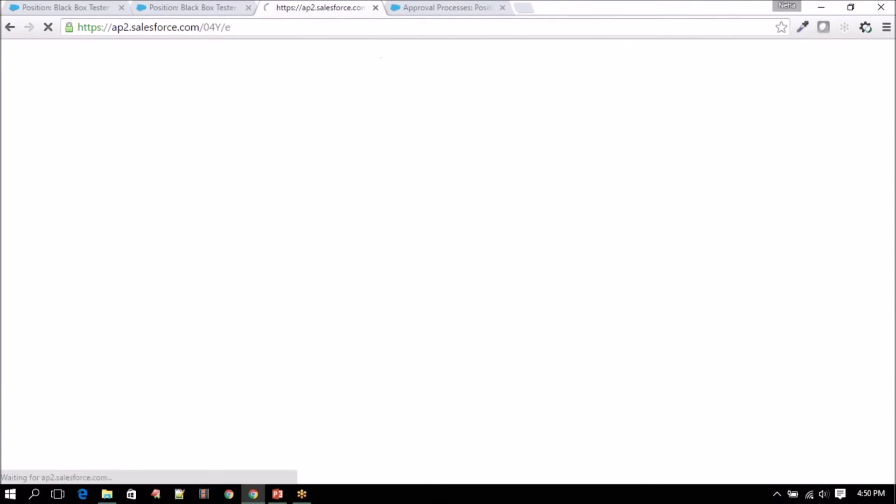
# Switch to PowerPoint to check the Sub-Status requirement under Final Approval Actions on the Demo slide, and return to Salesforce in Chrome
pyautogui.scroll(-3, 448, 261)
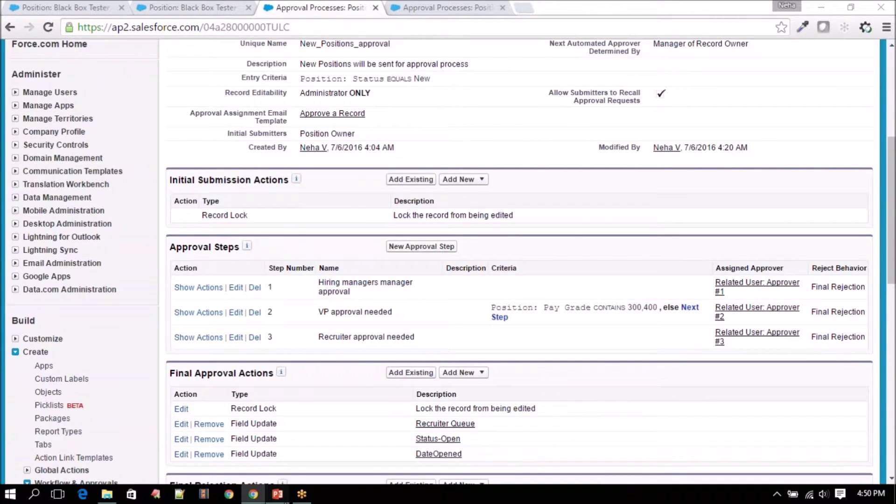
pyautogui.click(277, 495)
pyautogui.moveTo(334, 275); pyautogui.dragTo(543, 276)
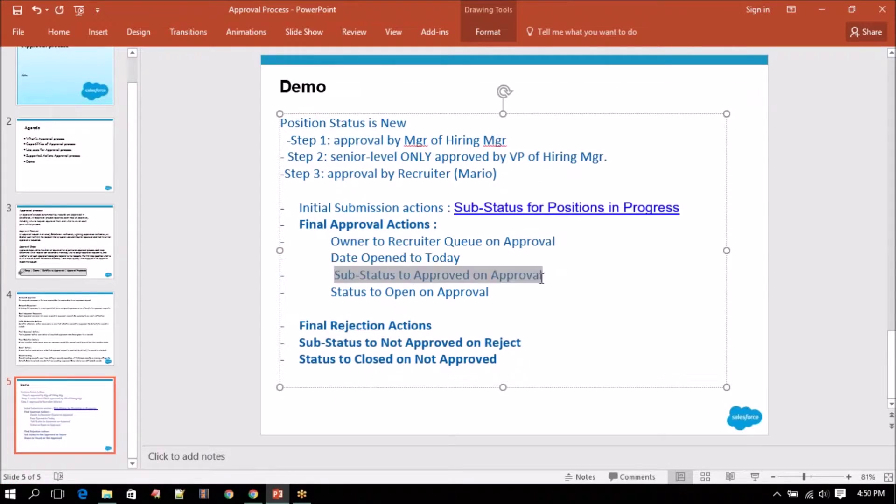
pyautogui.click(253, 494)
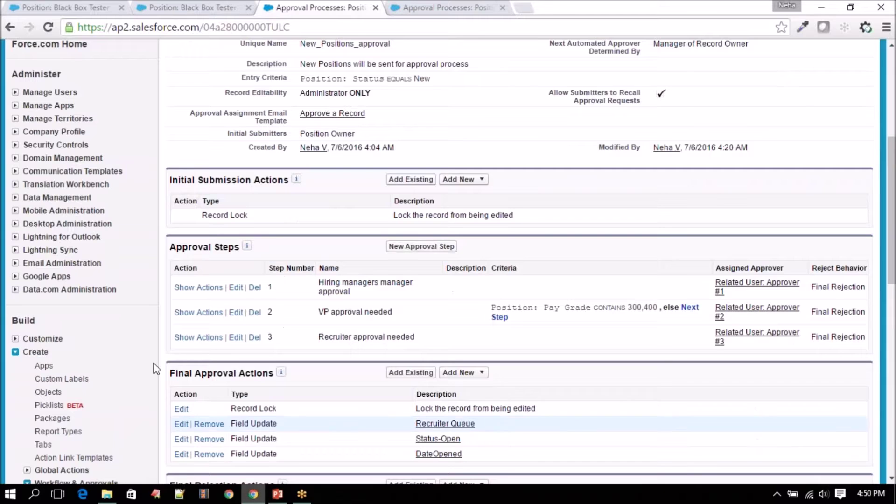
# Recheck the Sub-Status options for the Open status on the Black Box Tester position, try Approved, and cancel the dependent field change
pyautogui.click(182, 7)
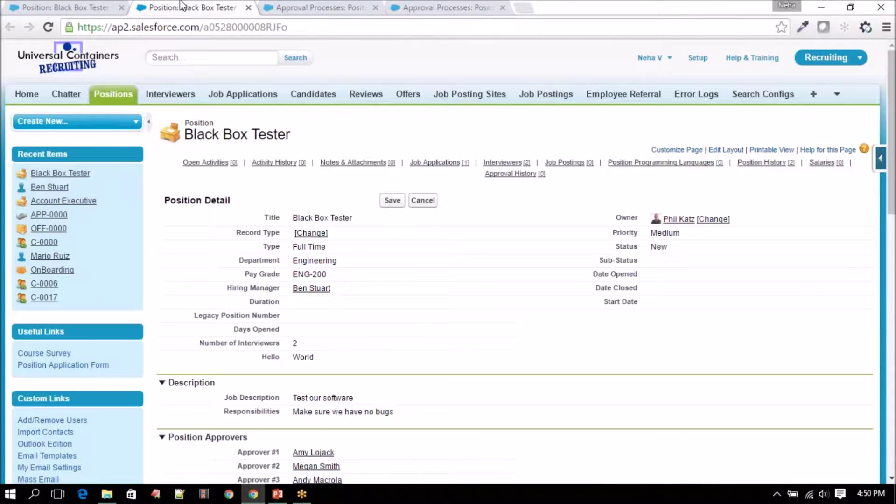
pyautogui.doubleClick(660, 246)
pyautogui.click(460, 164)
pyautogui.click(441, 184)
pyautogui.click(451, 180)
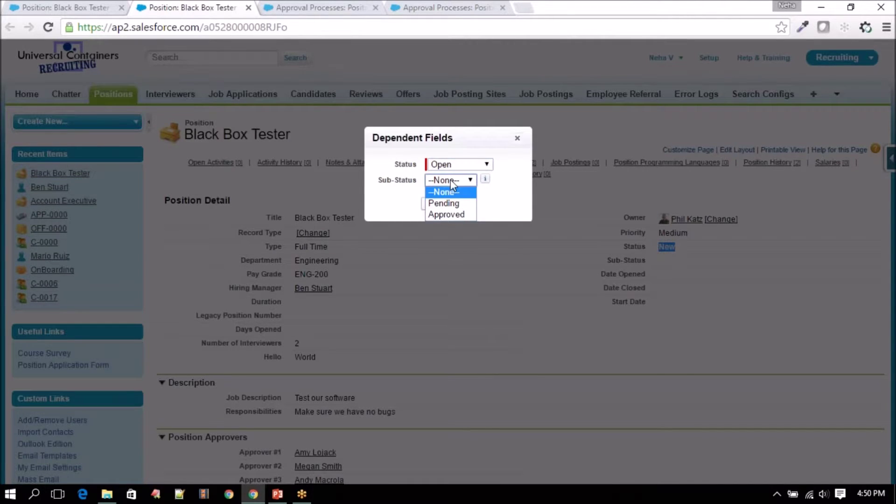
pyautogui.click(450, 214)
pyautogui.click(457, 202)
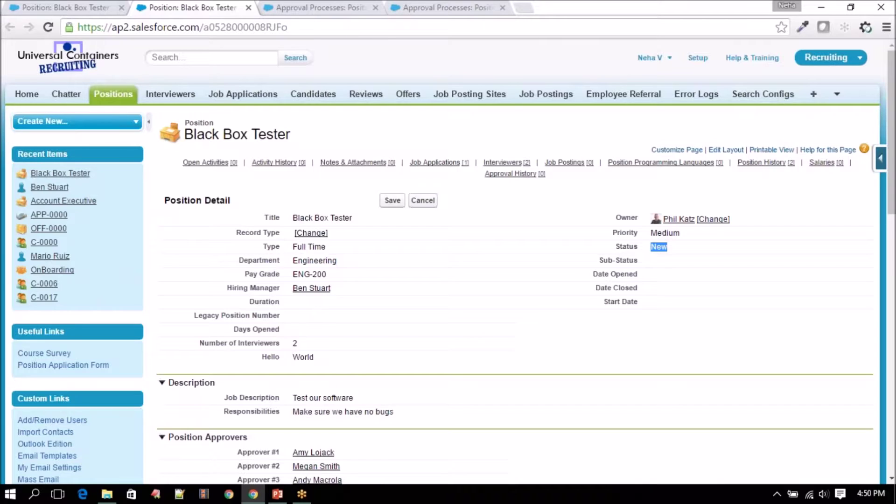
# Start another new field update for the final approval actions and name it "Sub-Status Approved"
pyautogui.click(322, 8)
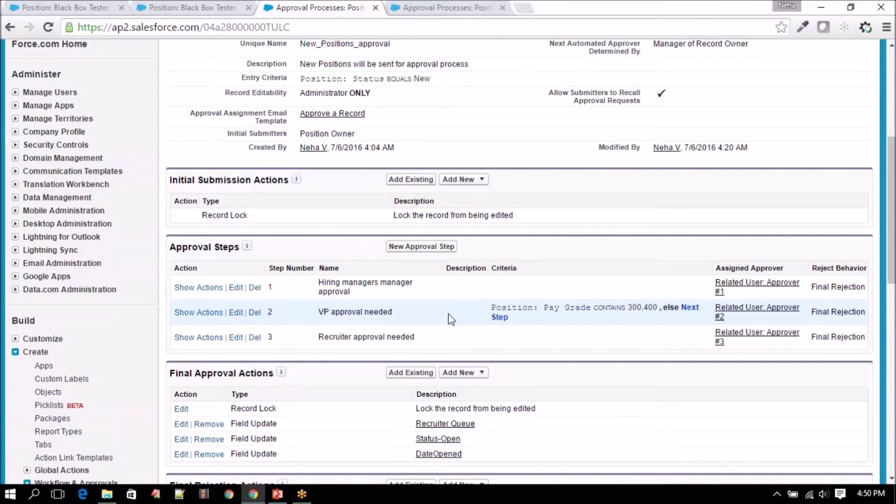
pyautogui.scroll(-3, 435, 339)
pyautogui.click(461, 241)
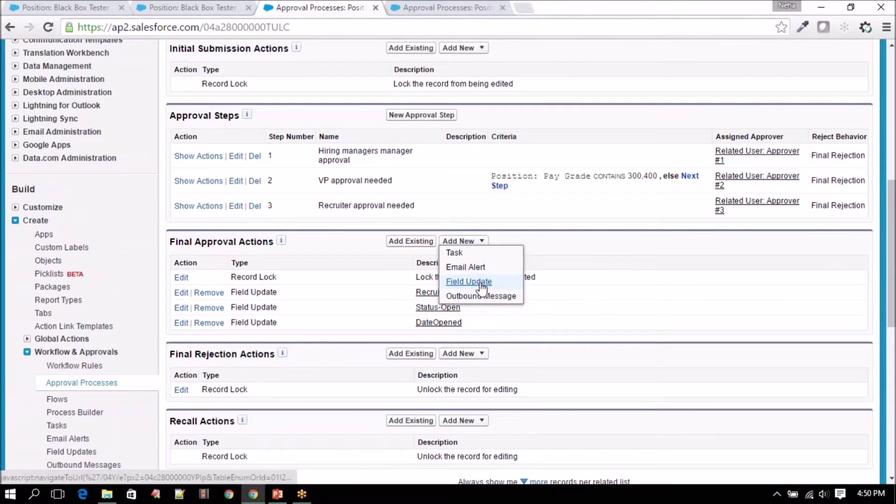
pyautogui.click(471, 282)
pyautogui.scroll(-3, 567, 321)
pyautogui.click(322, 182)
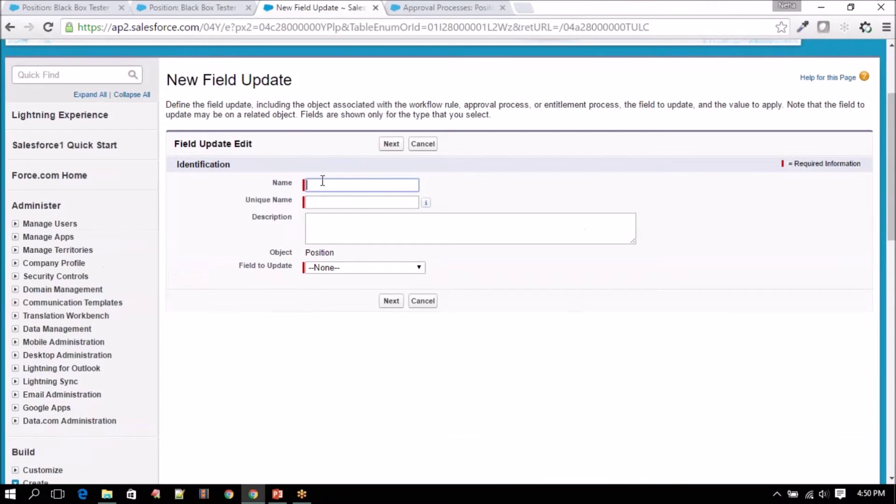
pyautogui.write('Sub Status Approved')
pyautogui.click(324, 204)
# Choose Sub-Status as the field to update for the Sub-Status Approved field update
pyautogui.click(344, 270)
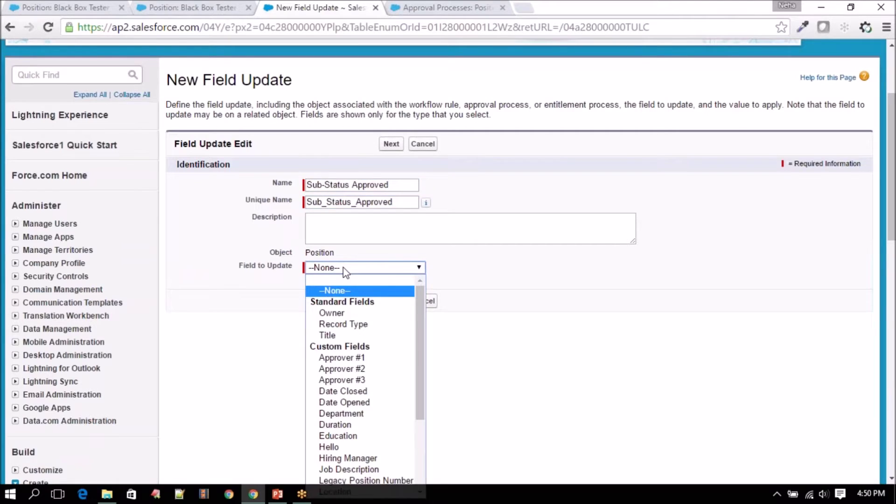
pyautogui.scroll(-3, 336, 322)
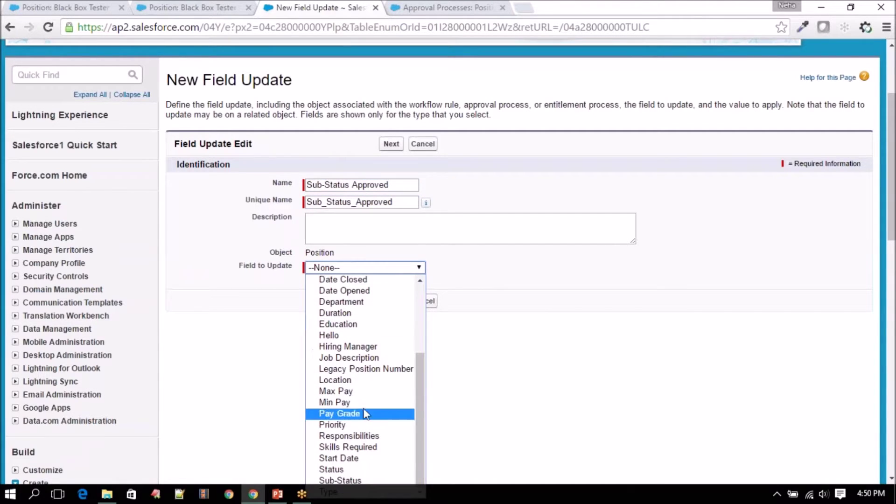
pyautogui.click(368, 486)
pyautogui.click(504, 307)
pyautogui.scroll(-3, 504, 306)
pyautogui.click(343, 138)
pyautogui.scroll(-3, 374, 313)
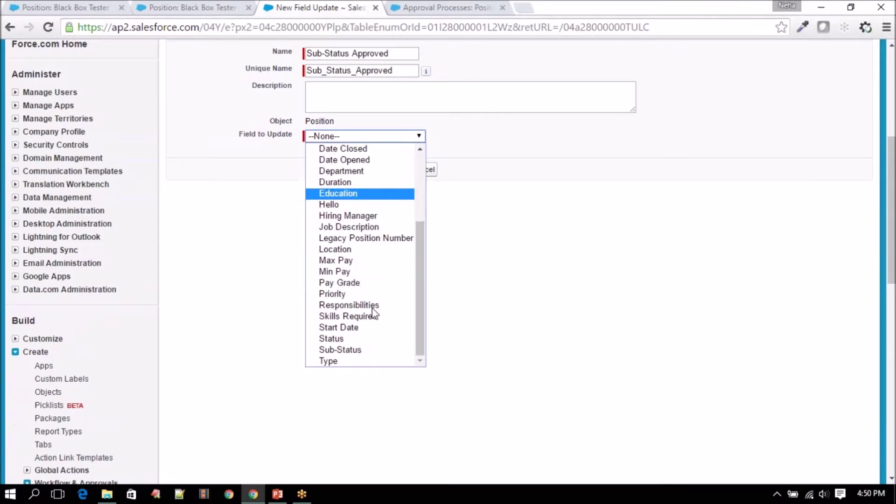
pyautogui.click(357, 350)
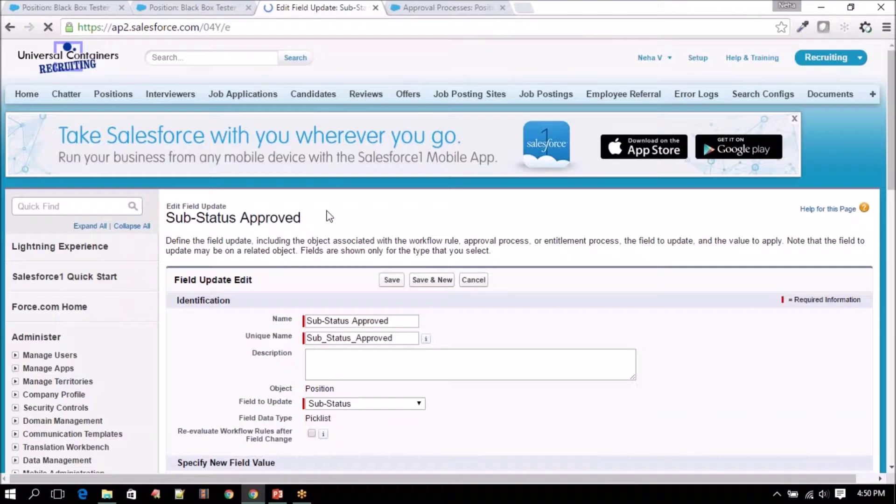
# Examine the new field update's picklist options and the Sub-Status field on the Black Box Tester position
pyautogui.scroll(-4, 373, 327)
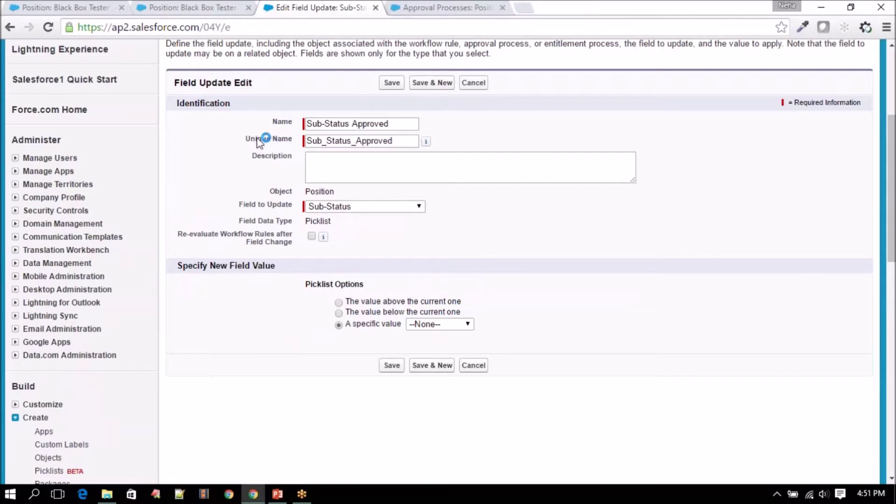
pyautogui.hotkey('ctrl', 'shift', 'Tab')
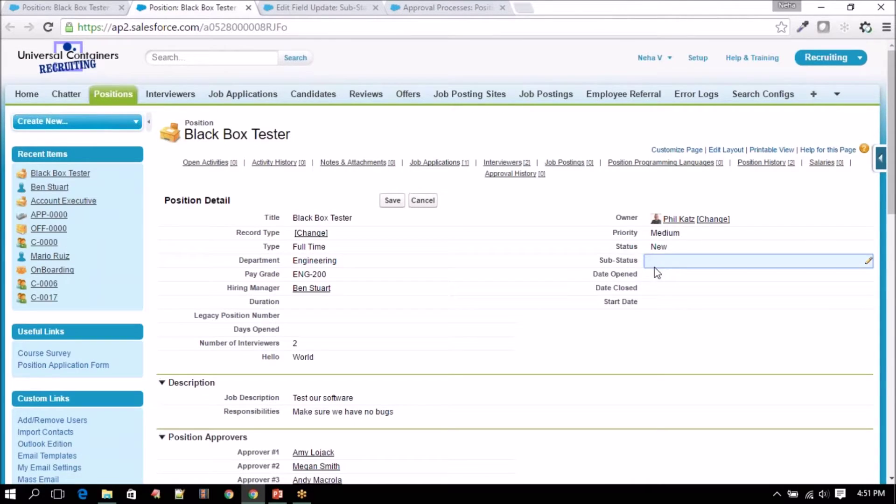
# Check which Sub-Status options are available for the Open status on the Black Box Tester position
pyautogui.doubleClick(807, 260)
pyautogui.click(464, 164)
pyautogui.click(462, 187)
pyautogui.click(444, 180)
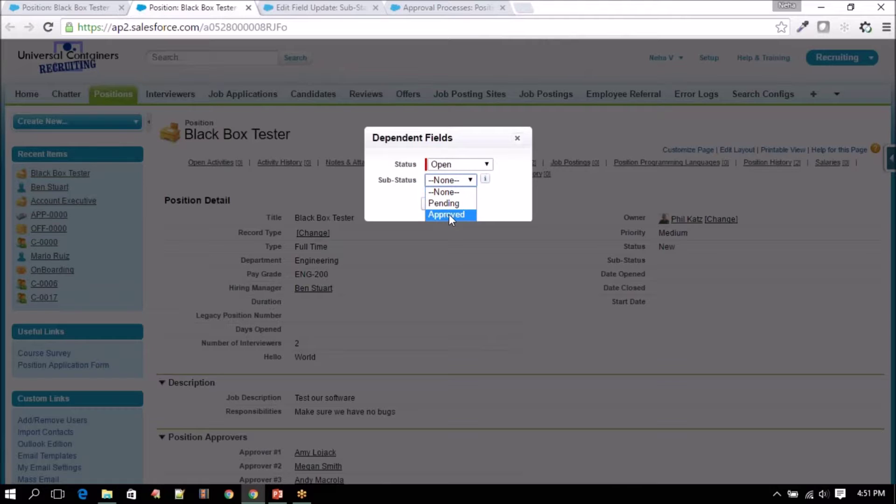
# Set the Sub-Status Approved field update to the specific value Approved and save it
pyautogui.hotkey('ctrl', 'Tab')
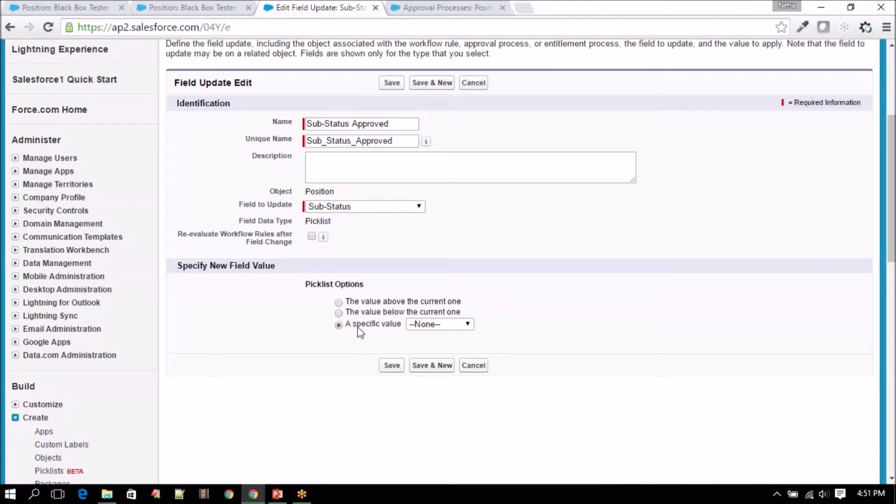
pyautogui.click(439, 326)
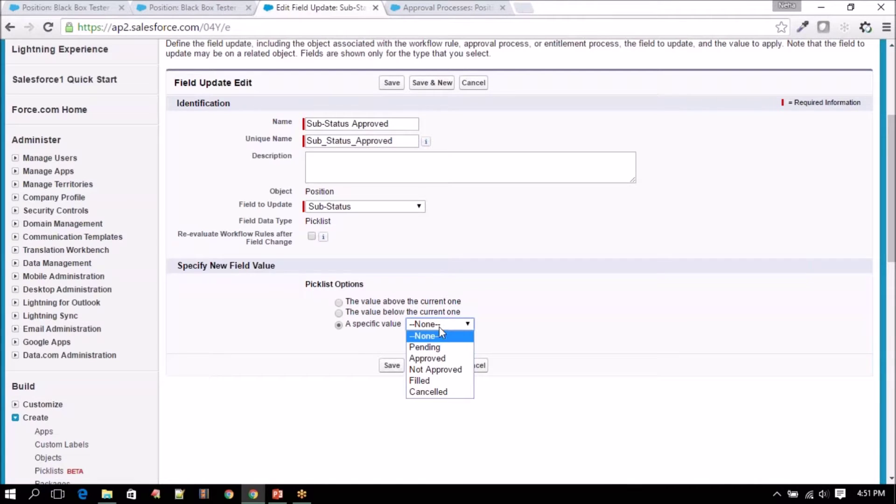
pyautogui.click(439, 357)
pyautogui.click(392, 366)
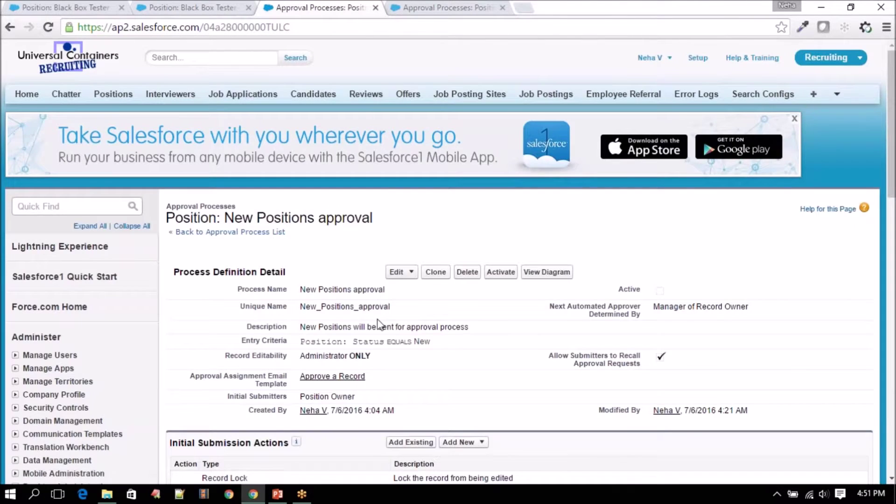
# Review the final approval actions and the record lock entry under Final Rejection Actions in the New Positions approval process
pyautogui.scroll(-8, 381, 267)
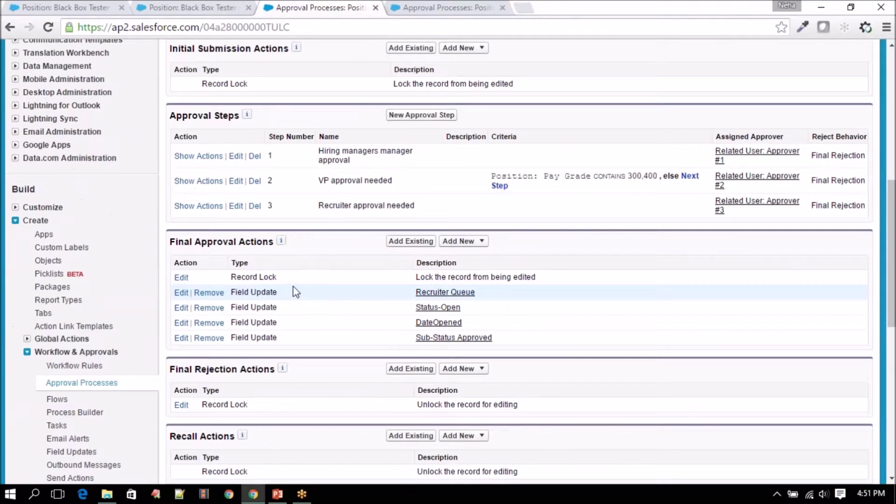
pyautogui.moveTo(281, 241)
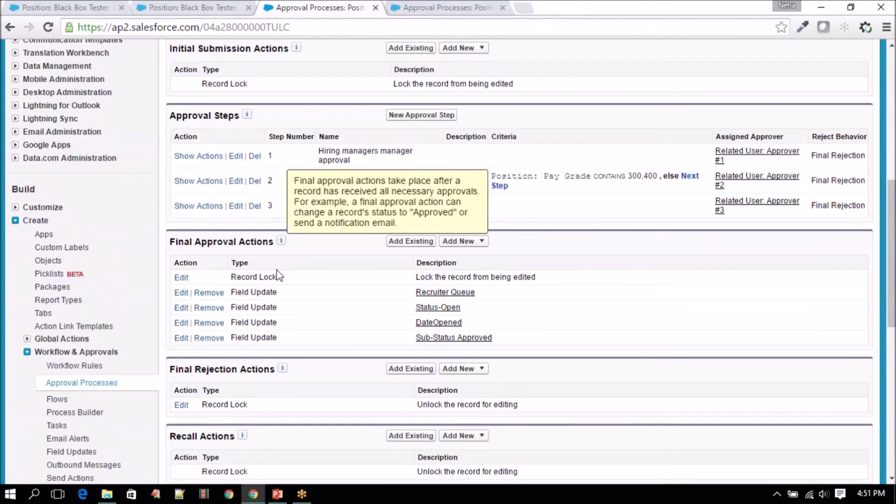
pyautogui.scroll(-2, 280, 280)
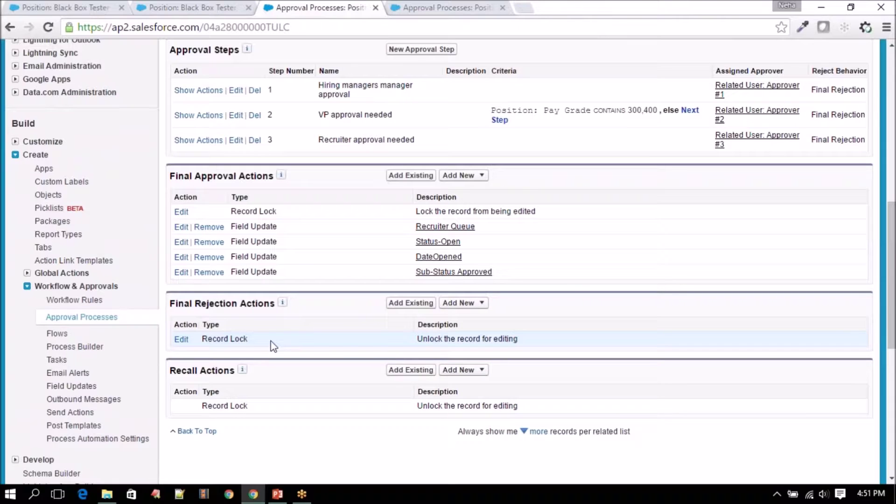
pyautogui.moveTo(203, 339); pyautogui.dragTo(277, 335)
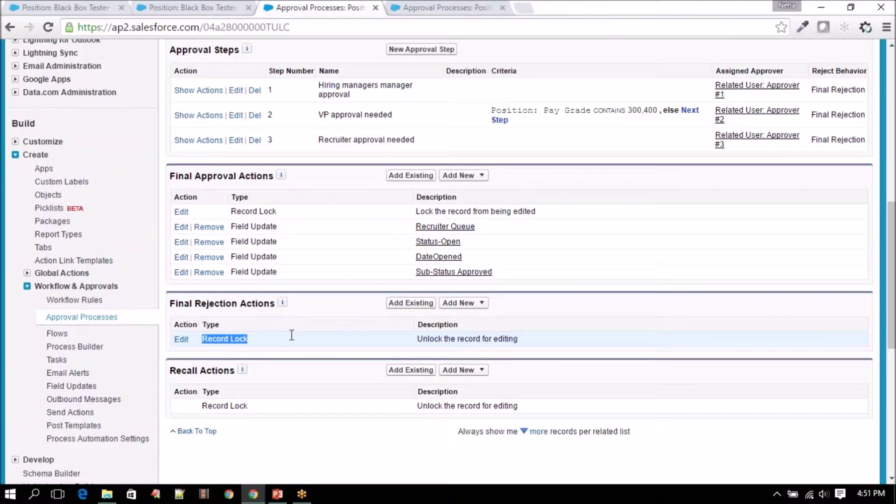
pyautogui.moveTo(419, 339); pyautogui.dragTo(538, 338)
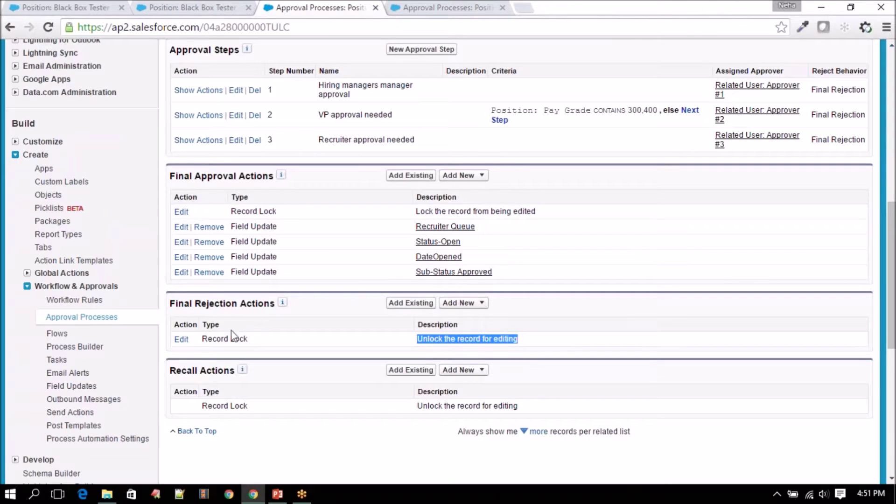
pyautogui.moveTo(201, 341); pyautogui.dragTo(530, 339)
# Close the Dependent Fields dialog without saving and compare the Black Box Tester position's status fields with the final rejection actions
pyautogui.click(198, 9)
pyautogui.click(459, 203)
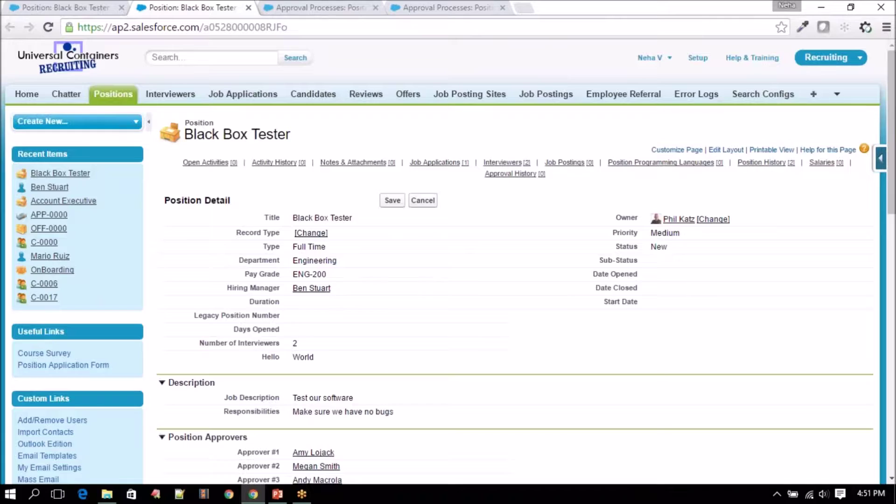
pyautogui.hotkey('ctrl', 'Tab')
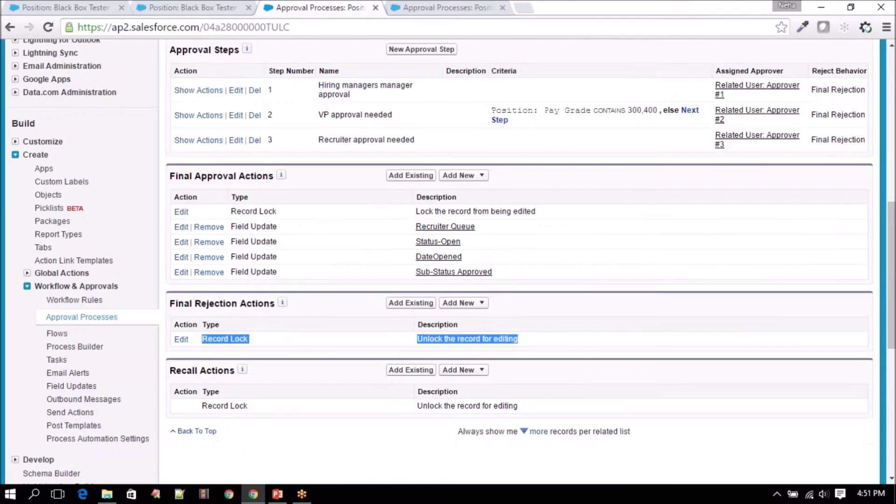
pyautogui.moveTo(420, 335); pyautogui.dragTo(529, 341)
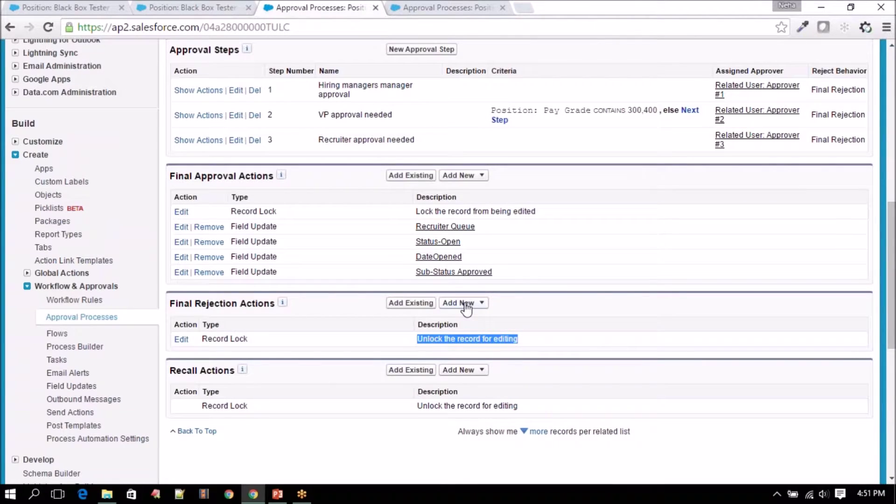
pyautogui.click(194, 8)
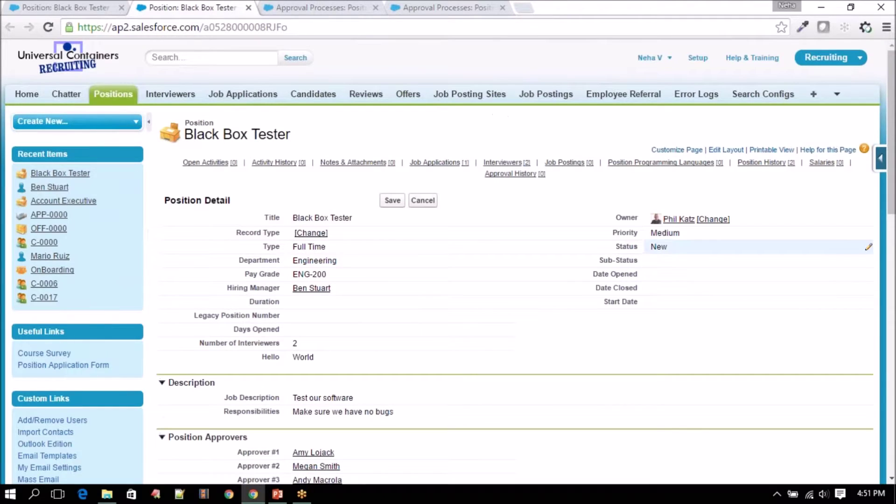
pyautogui.click(317, 8)
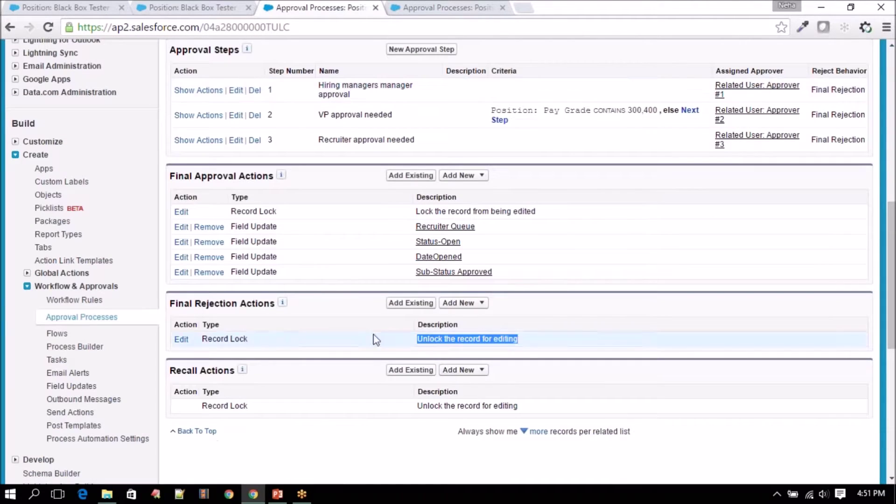
# Create a new field update under Final Rejection Actions and name it Status-Closed
pyautogui.click(463, 303)
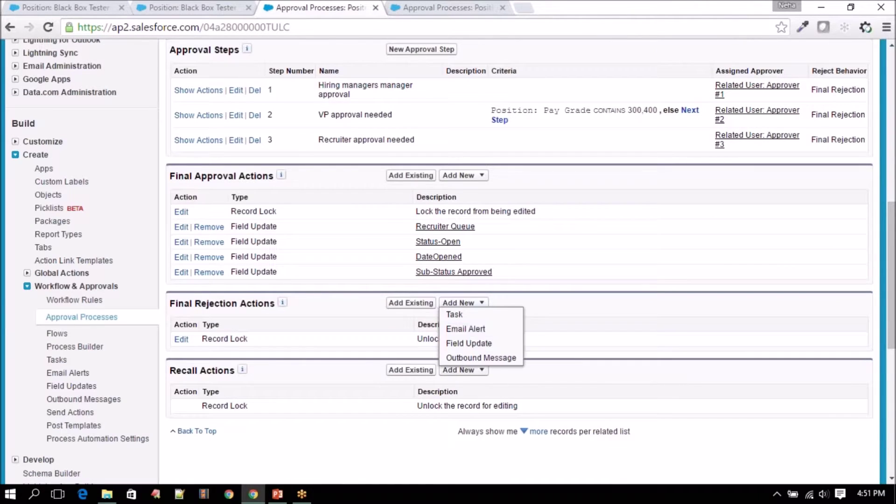
pyautogui.click(469, 344)
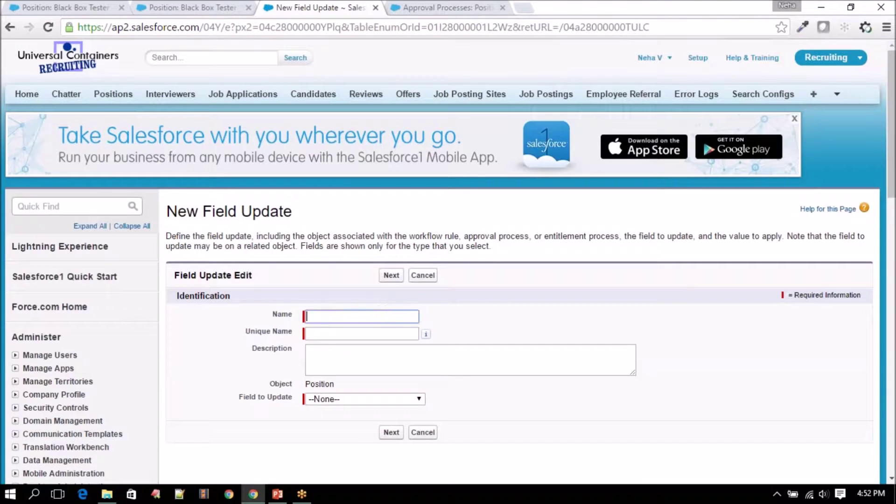
pyautogui.write('Stu')
pyautogui.press('BackSpace')
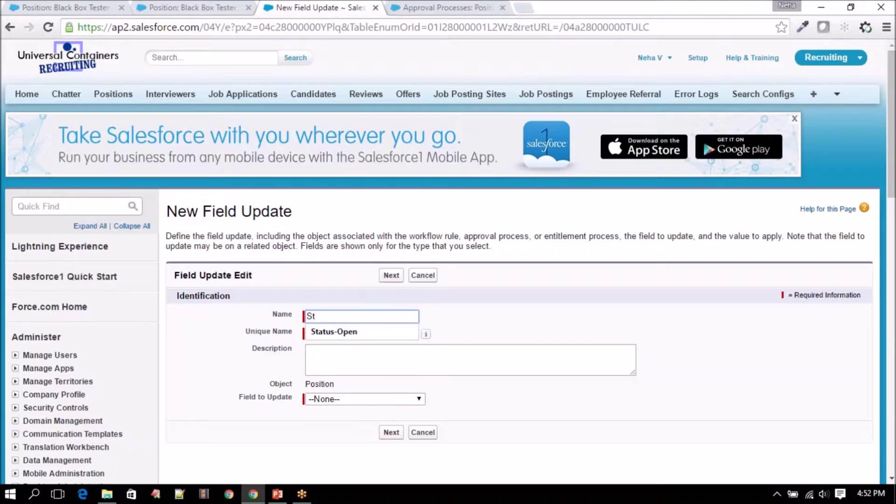
pyautogui.press('Down')
pyautogui.press('Return')
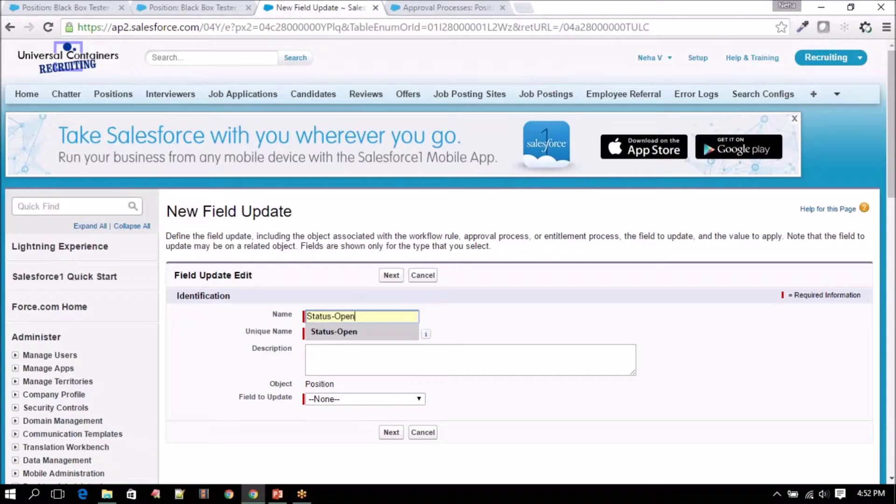
pyautogui.press('BackSpace')
pyautogui.press('BackSpace')
pyautogui.write('Close')
pyautogui.press('Tab')
# Set the Status-Closed field update to change the Status field
pyautogui.click(366, 400)
pyautogui.scroll(-3, 367, 380)
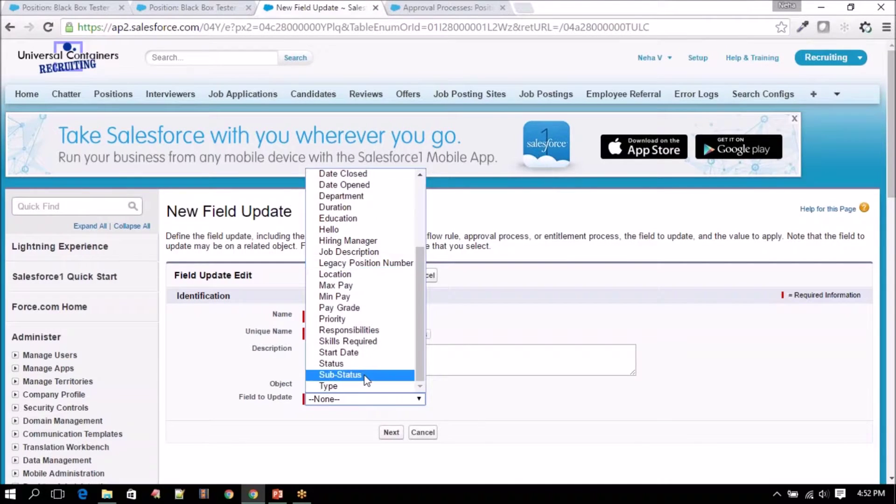
pyautogui.click(365, 374)
pyautogui.click(359, 406)
pyautogui.click(357, 379)
pyautogui.scroll(-5, 458, 393)
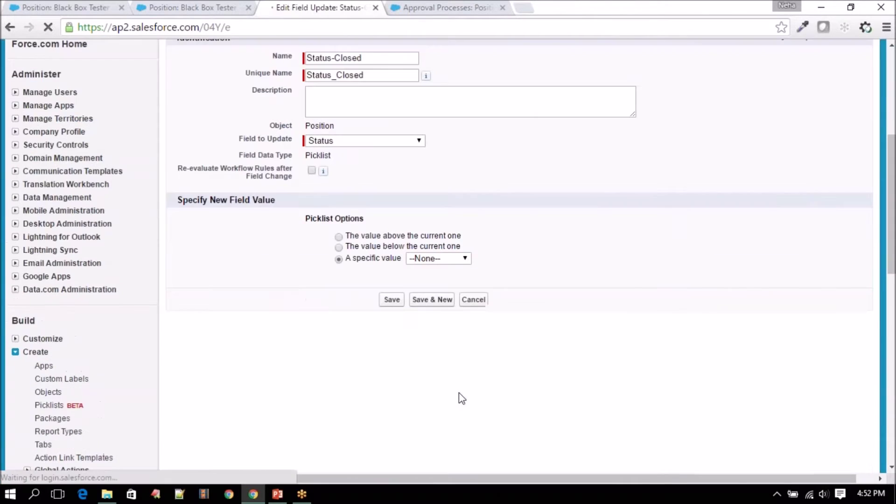
# Set the new field value to Closed with workflow rule re-evaluation enabled, then save and start another field update
pyautogui.click(432, 257)
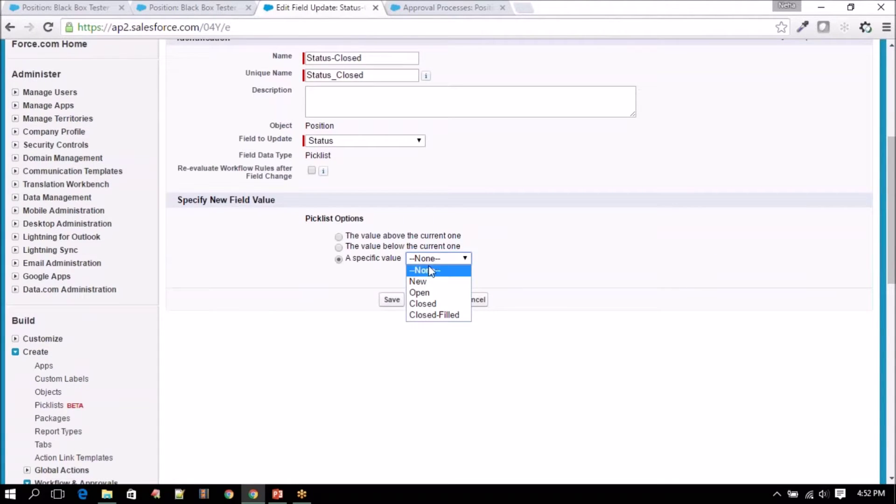
pyautogui.click(422, 305)
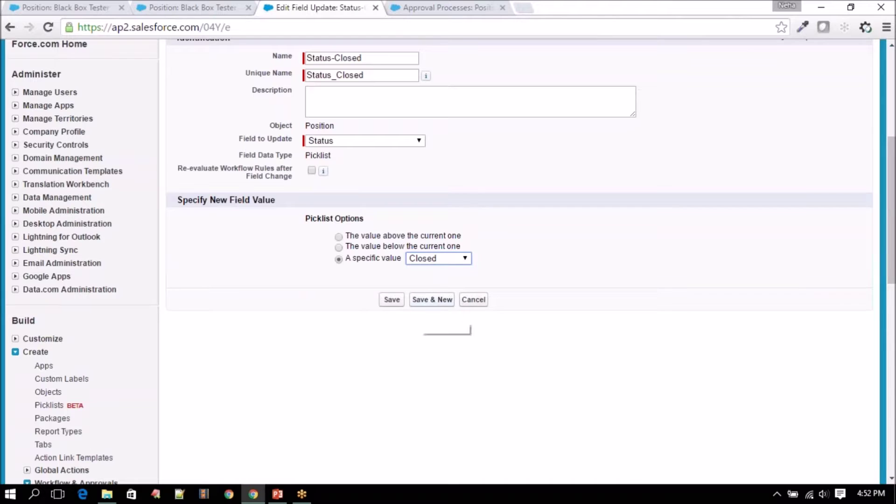
pyautogui.scroll(2, 296, 265)
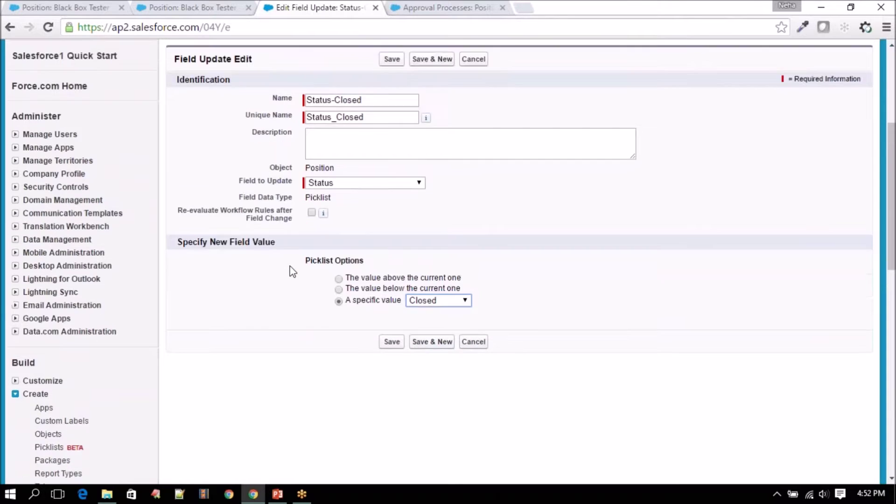
pyautogui.click(312, 236)
pyautogui.click(431, 365)
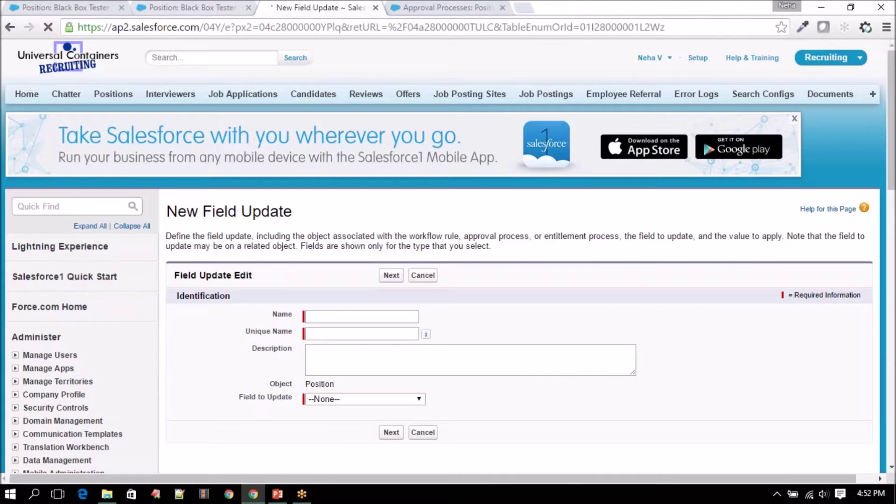
# Switch to the PowerPoint presentation and check the final rejection actions listed on the Demo slide
pyautogui.click(277, 493)
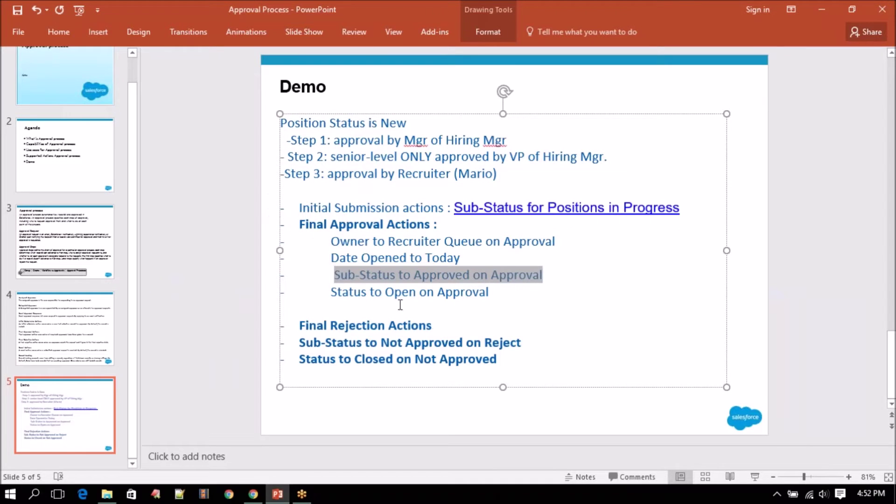
pyautogui.click(363, 299)
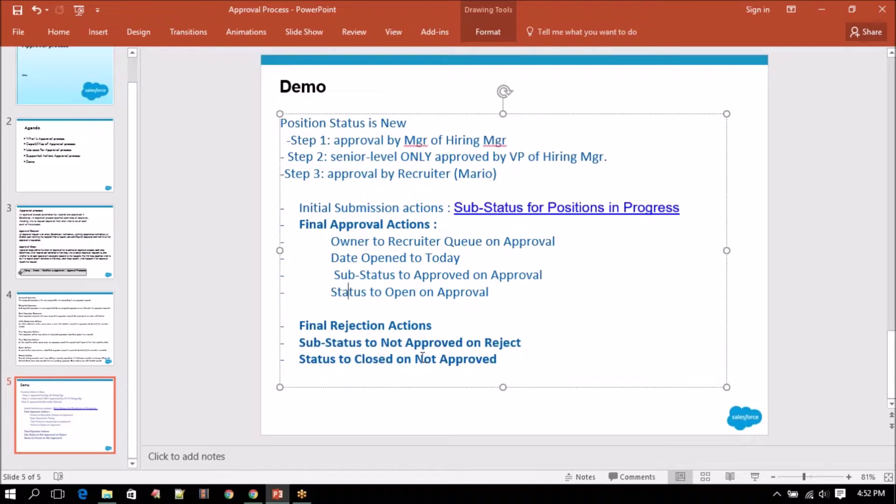
pyautogui.doubleClick(502, 342)
# Return to Salesforce in Chrome and name the new field update Sub-Status Not Approved, with Sub_Status_Not_Approved as its unique name
pyautogui.click(253, 494)
pyautogui.click(359, 316)
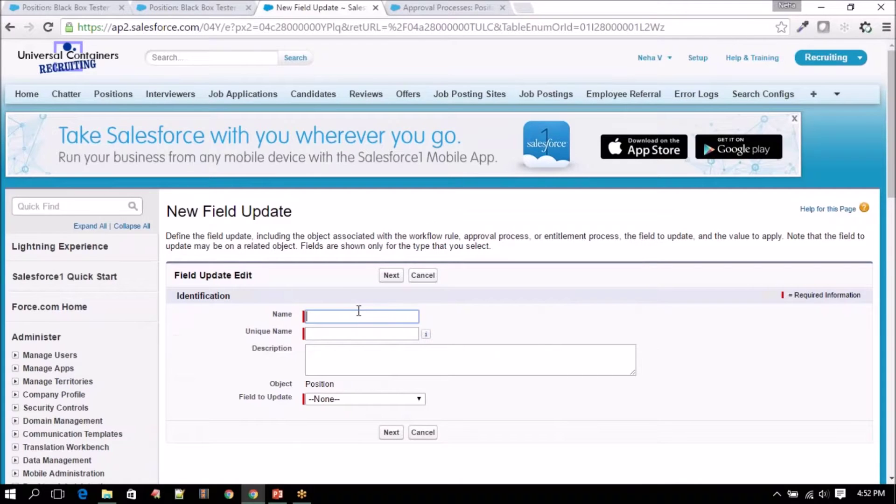
pyautogui.write('Sus')
pyautogui.press('BackSpace')
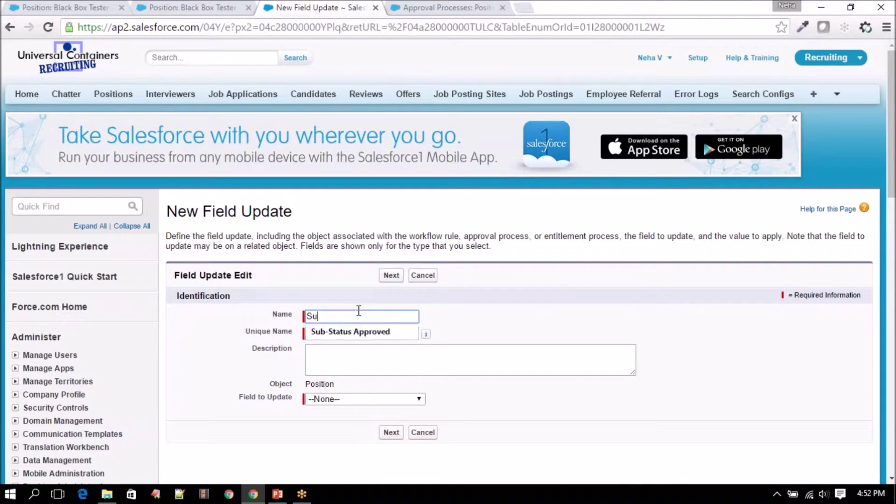
pyautogui.press('Down')
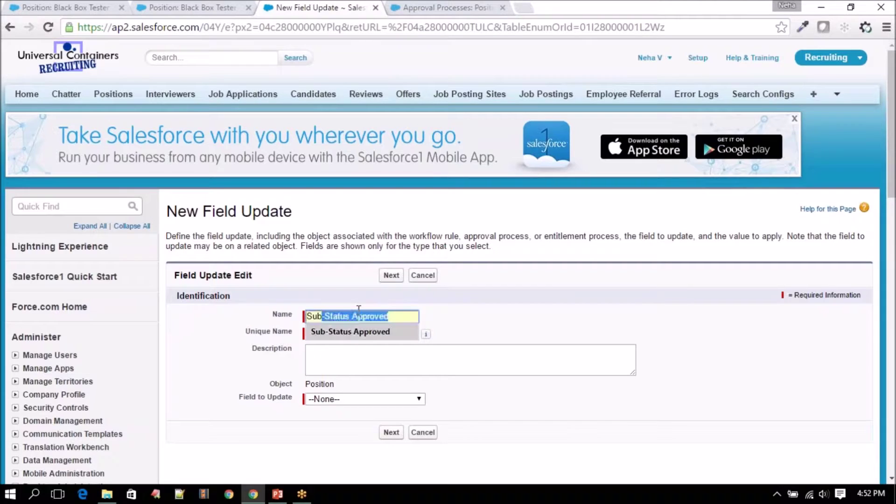
pyautogui.press('Return')
pyautogui.click(358, 310)
pyautogui.write('Not')
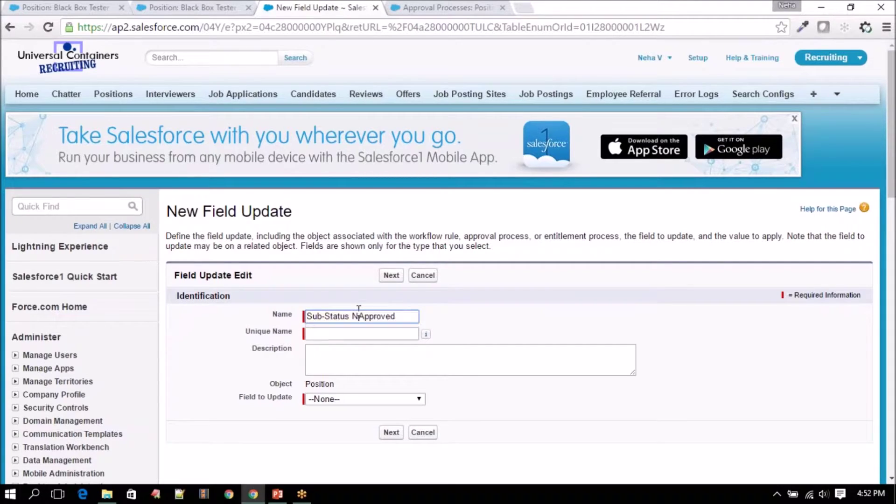
pyautogui.click(363, 331)
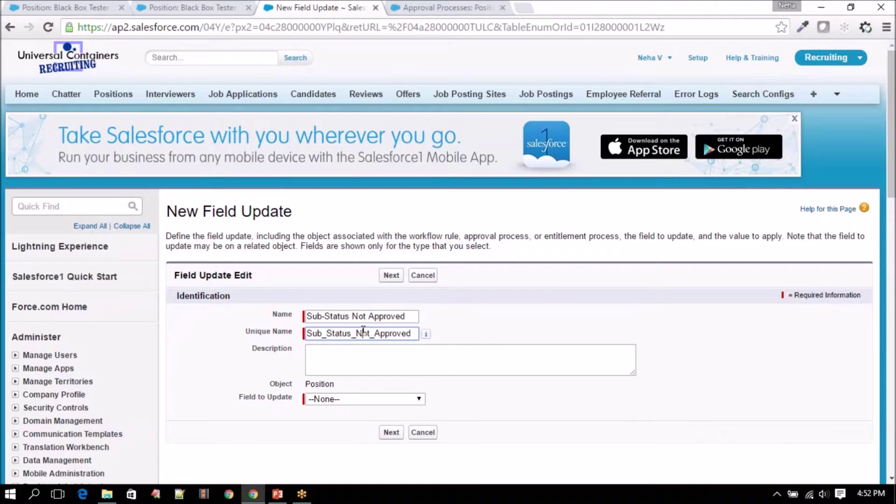
# Make the field update set Sub-Status to the specific value Not Approved with workflow rule re-evaluation enabled, and save it
pyautogui.click(376, 399)
pyautogui.scroll(-3, 367, 359)
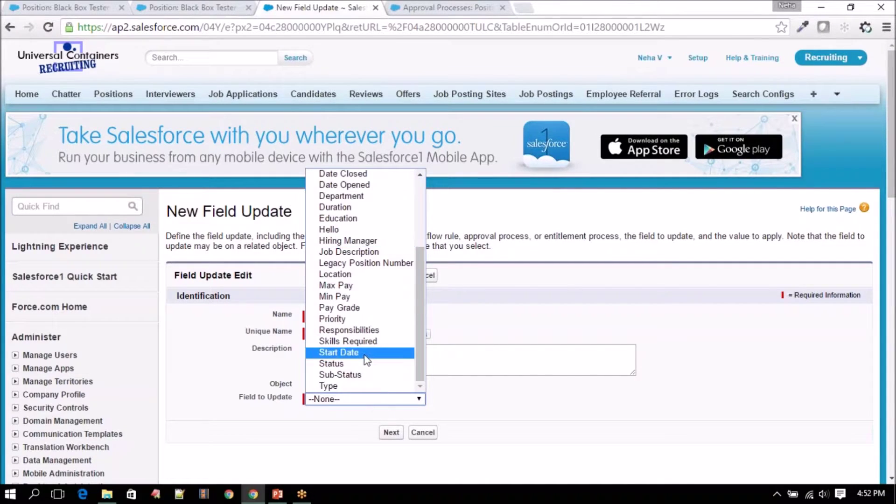
pyautogui.click(365, 372)
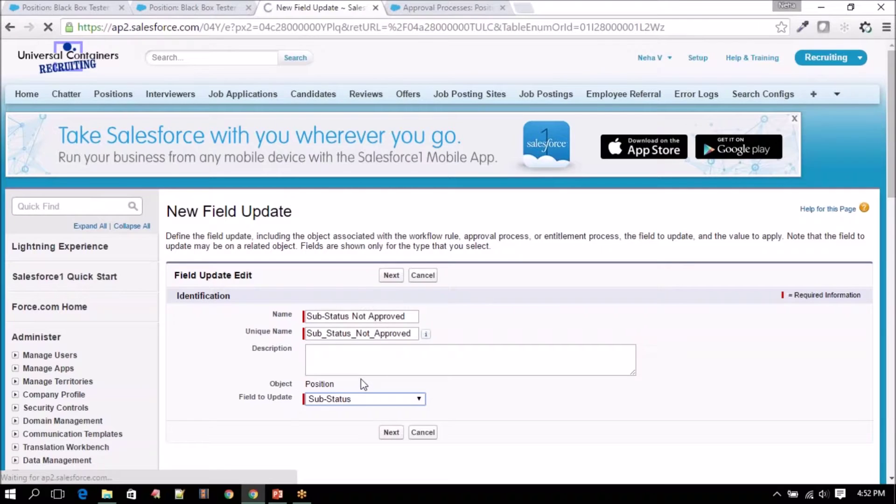
pyautogui.scroll(-4, 354, 350)
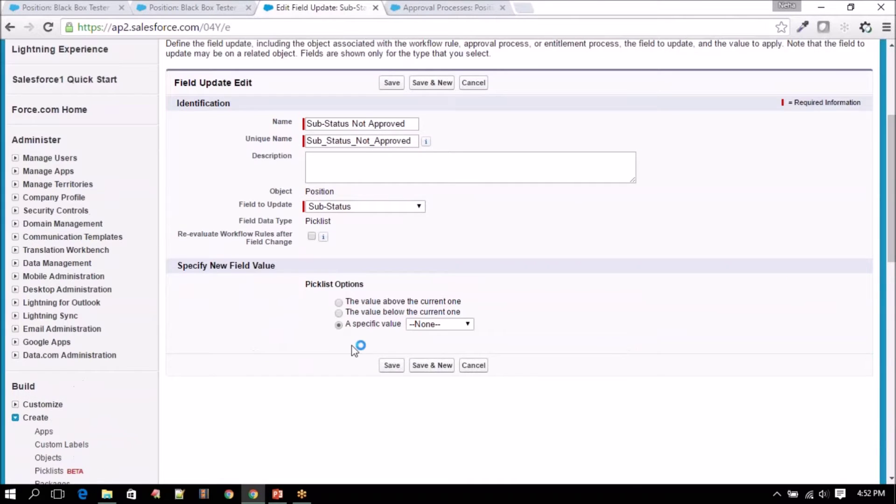
pyautogui.click(446, 324)
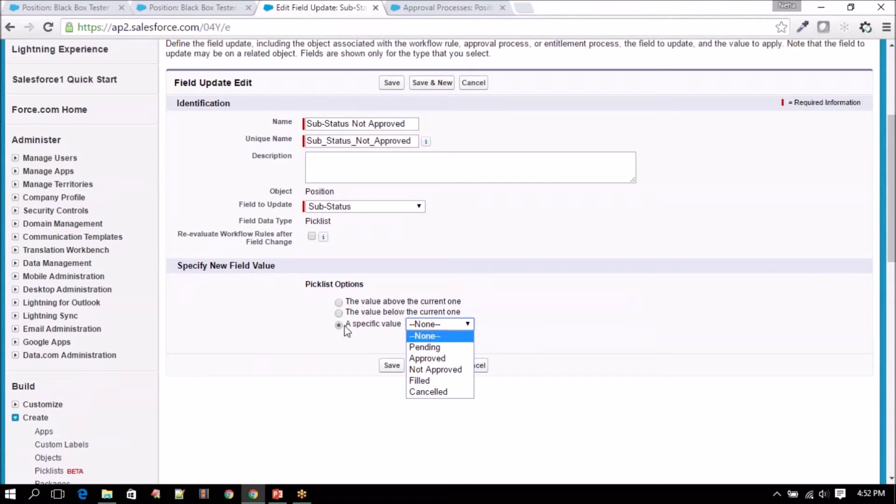
pyautogui.click(454, 370)
pyautogui.click(312, 237)
pyautogui.click(397, 366)
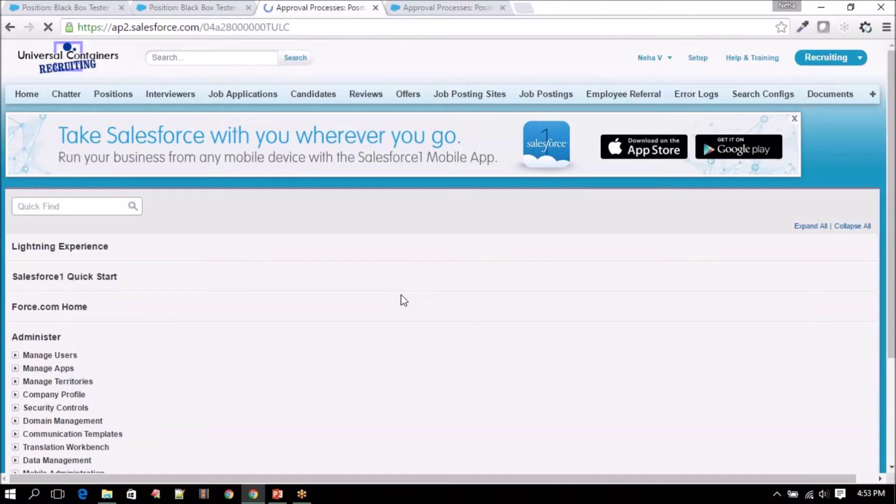
# Review the New Positions approval definition, from its entry criteria and approval steps to the final approval, rejection and recall actions
pyautogui.scroll(-5, 404, 300)
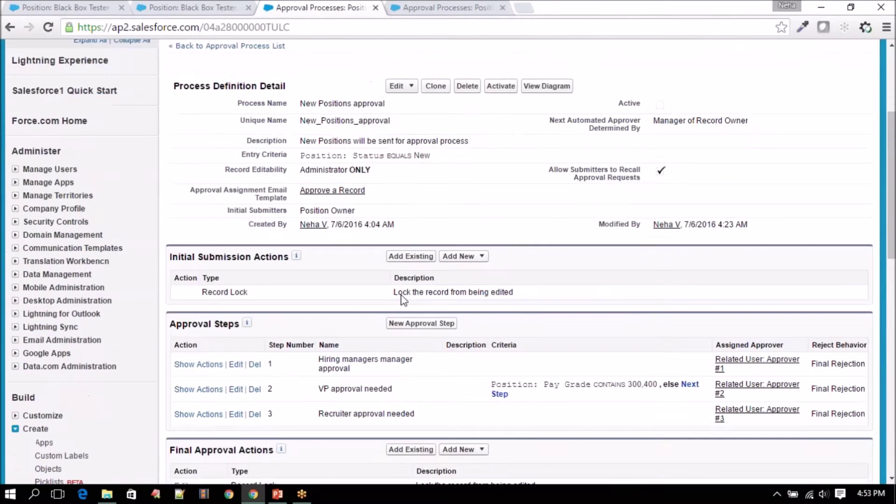
pyautogui.scroll(3, 404, 300)
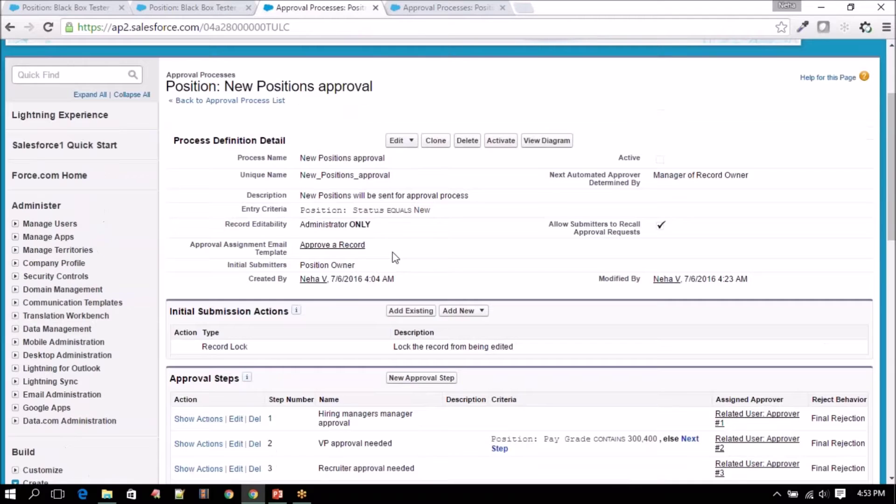
pyautogui.moveTo(290, 211); pyautogui.dragTo(432, 210)
pyautogui.scroll(-3, 445, 256)
pyautogui.scroll(-3, 443, 274)
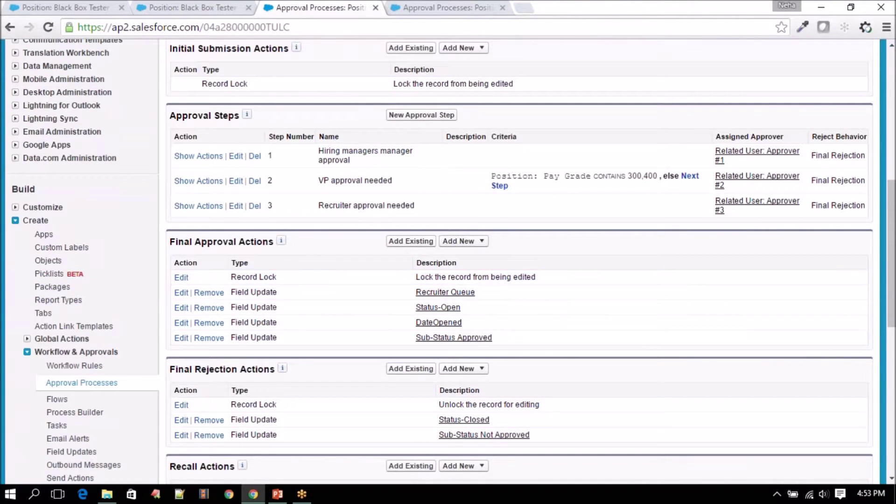
pyautogui.scroll(-4, 415, 424)
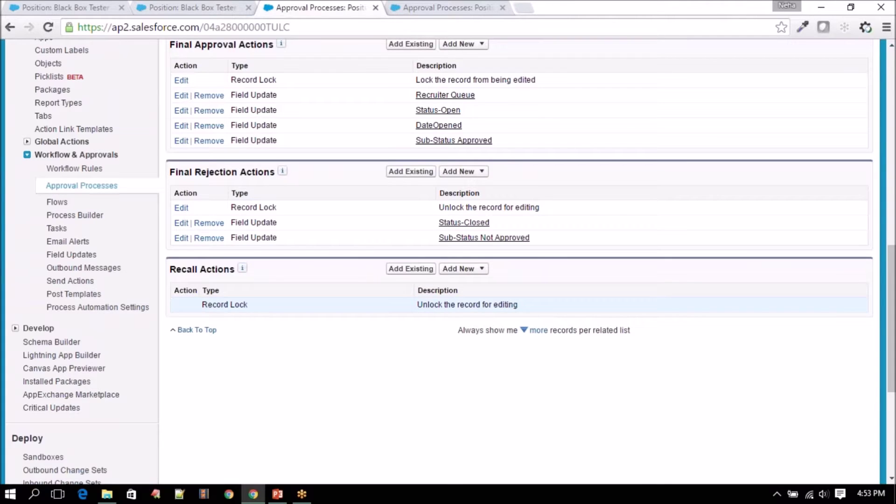
pyautogui.moveTo(417, 303); pyautogui.dragTo(547, 297)
pyautogui.click(422, 313)
pyautogui.moveTo(417, 304); pyautogui.dragTo(540, 304)
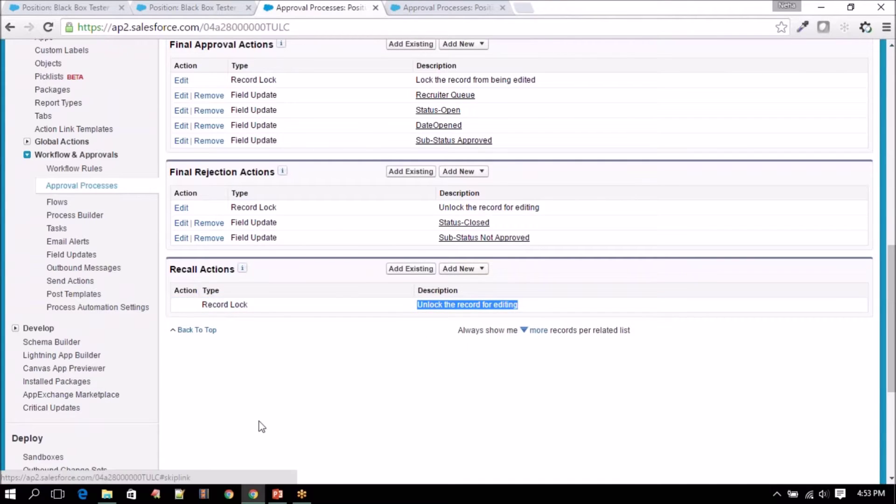
# Open the approval process diagram and inspect its entry criteria, final recall action and initial submission action
pyautogui.scroll(6, 259, 426)
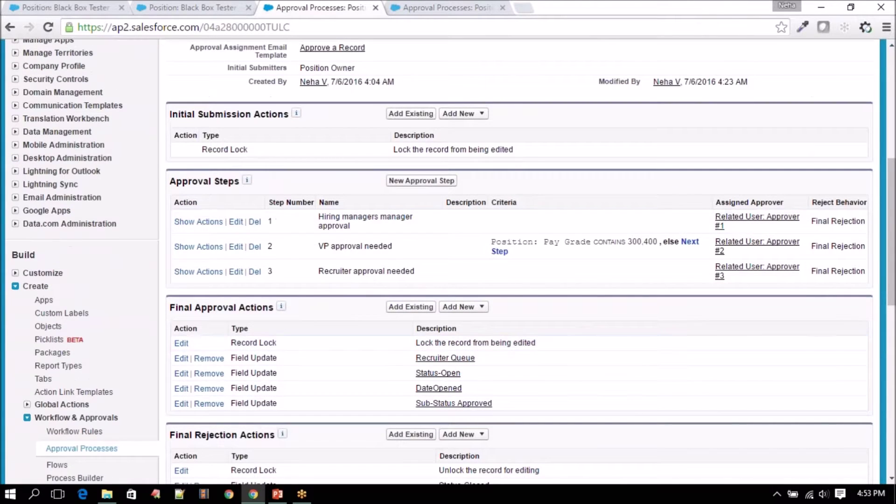
pyautogui.scroll(4, 568, 246)
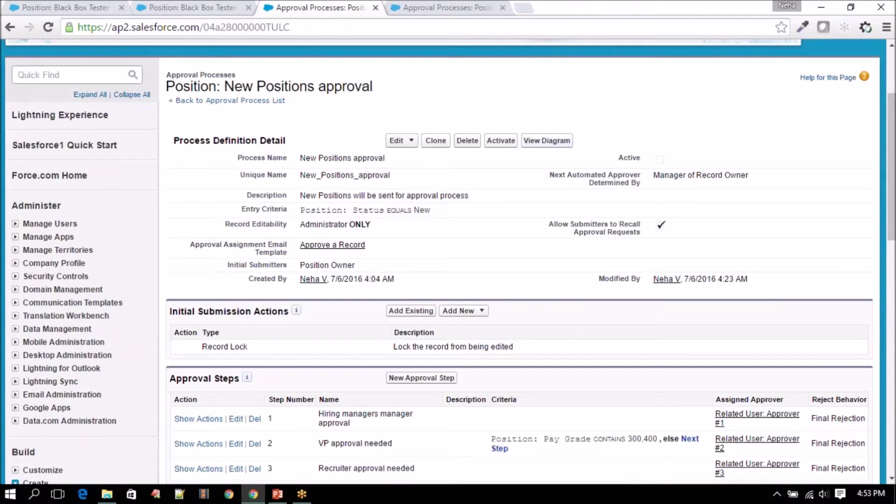
pyautogui.click(549, 141)
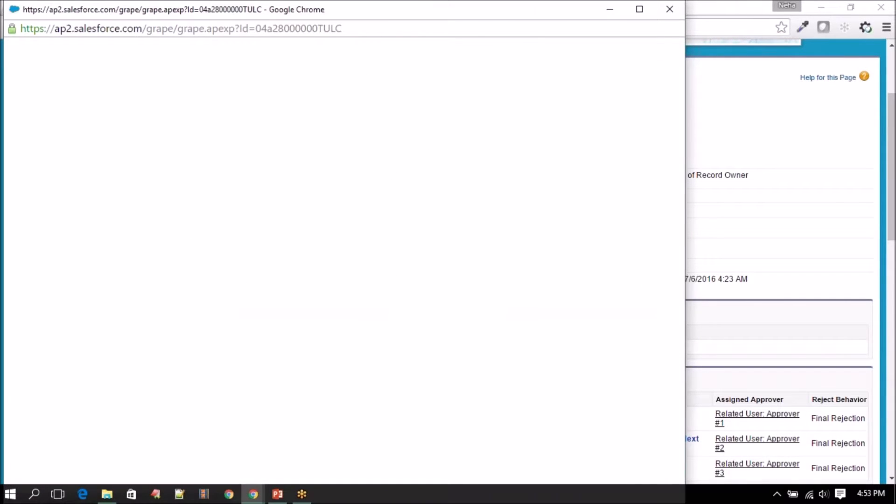
pyautogui.moveTo(499, 8); pyautogui.dragTo(616, 6)
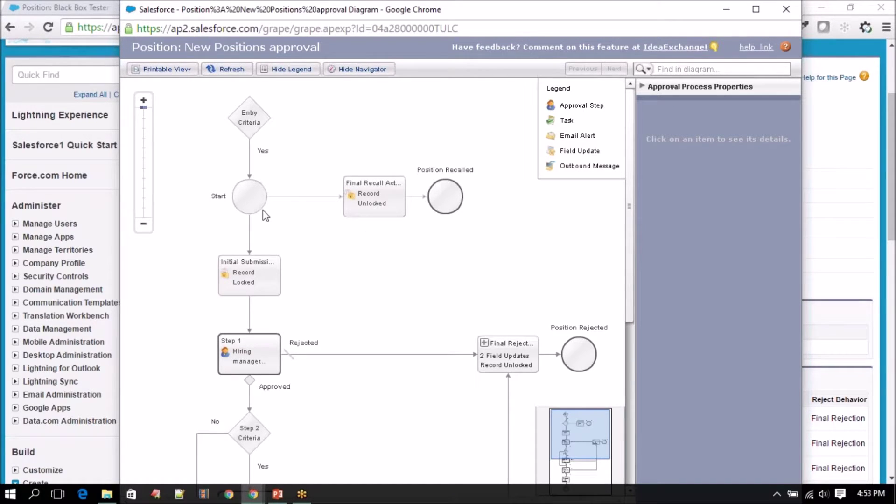
pyautogui.click(254, 122)
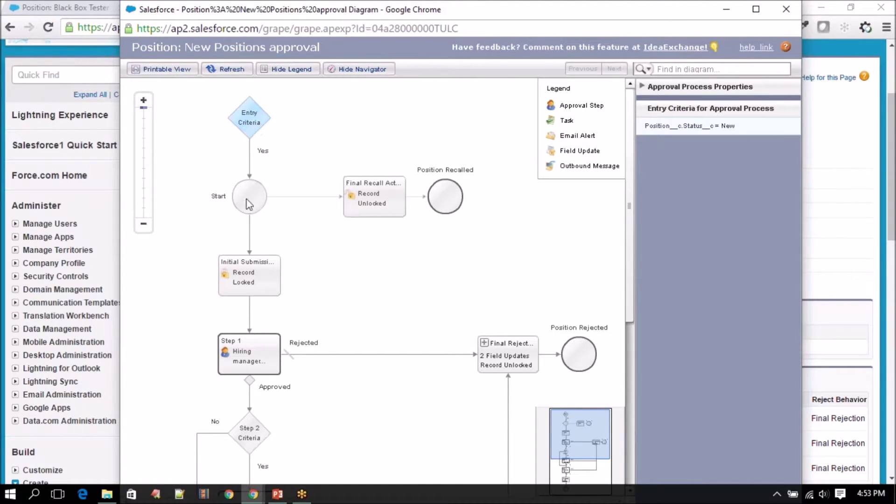
pyautogui.click(371, 202)
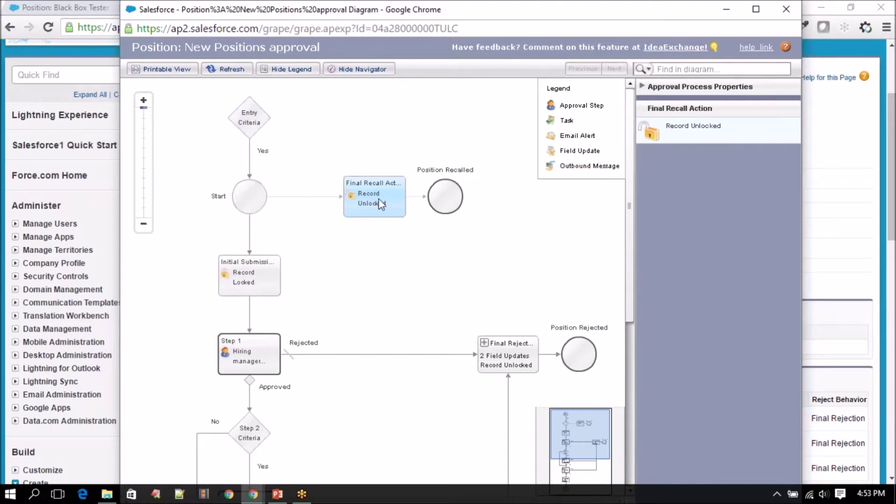
pyautogui.click(242, 282)
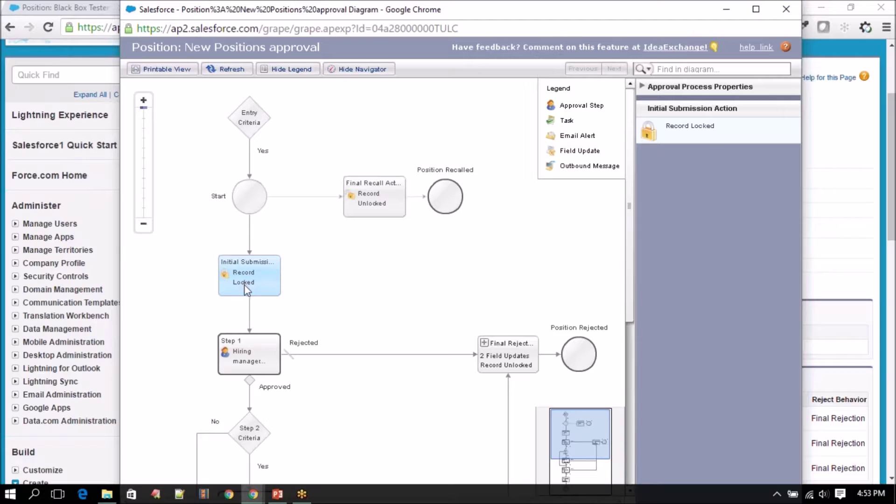
# Inspect the details of Step 1, the Step 2 criteria, Step 2 and Step 3 in the diagram
pyautogui.click(257, 337)
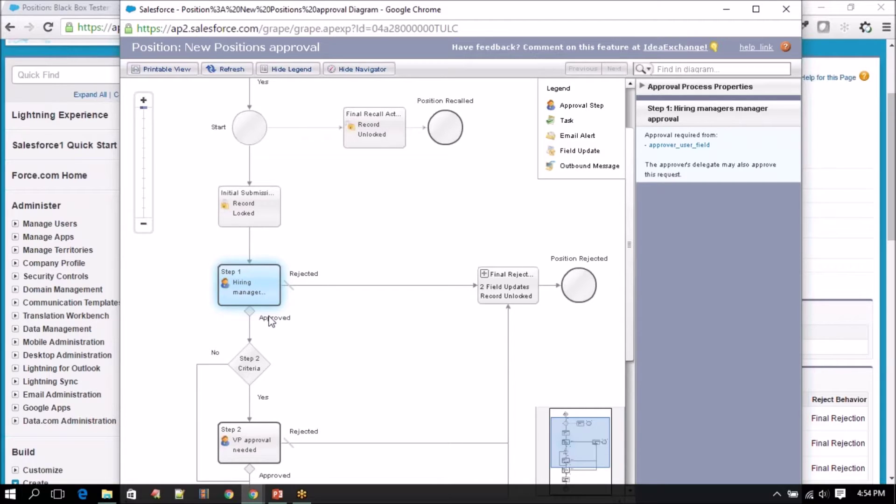
pyautogui.click(242, 371)
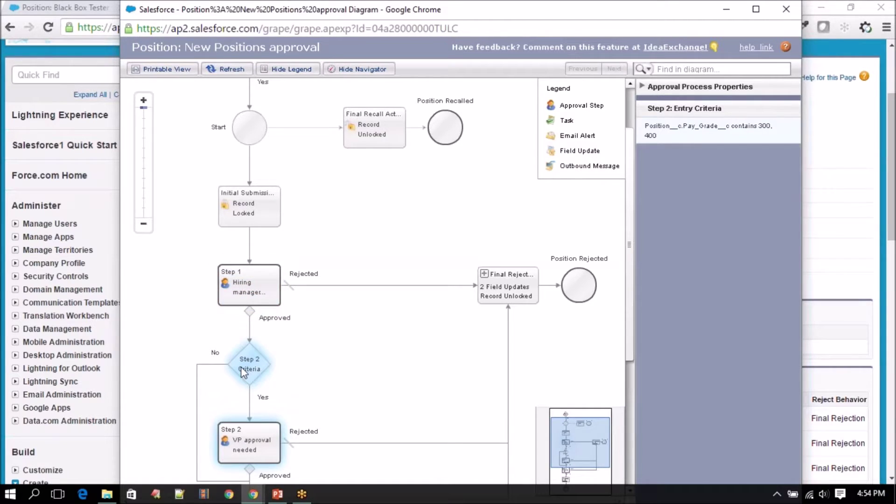
pyautogui.scroll(-2, 242, 371)
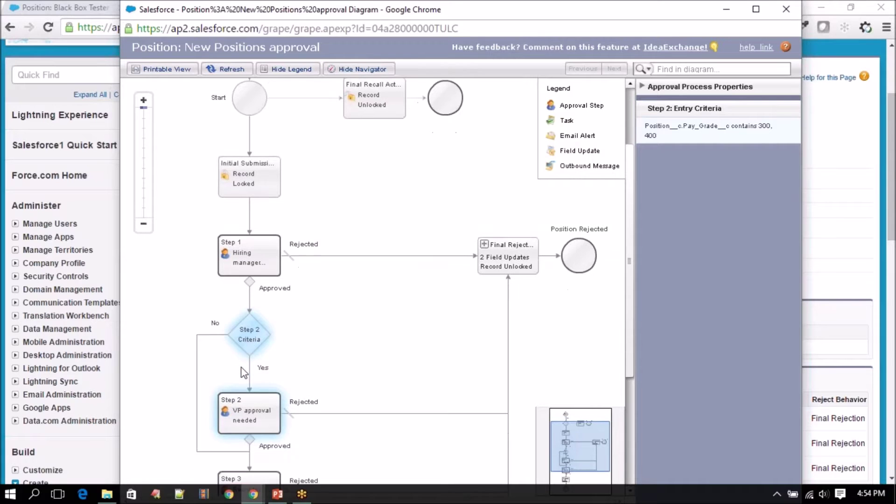
pyautogui.scroll(-3, 246, 322)
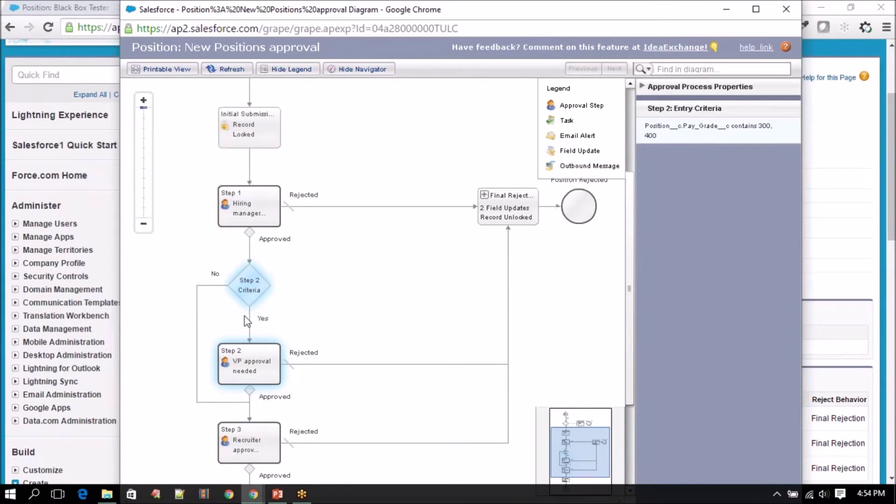
pyautogui.click(249, 336)
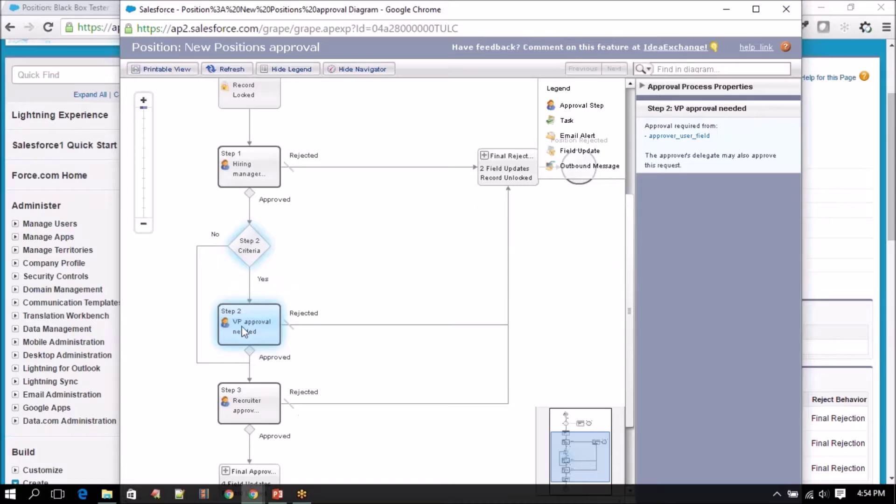
pyautogui.scroll(-1, 277, 362)
pyautogui.click(263, 380)
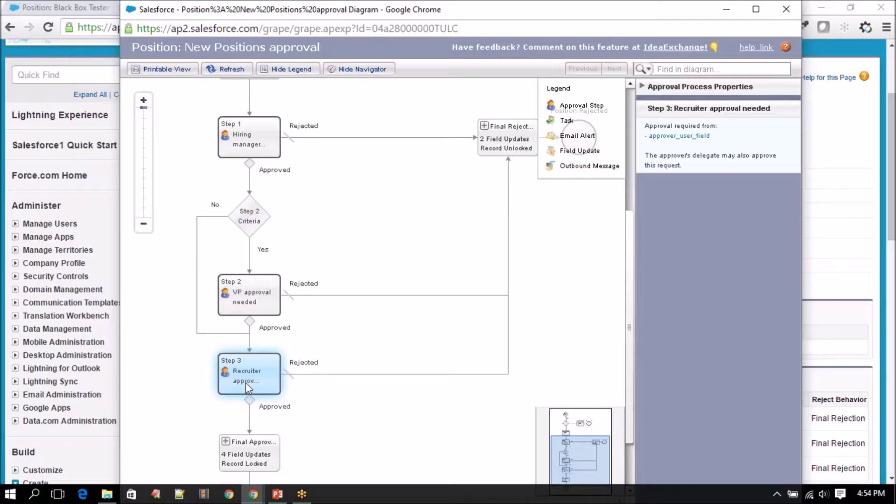
# Trace the rejection path in the diagram from Steps 2 and 1 to the final rejection actions
pyautogui.click(270, 300)
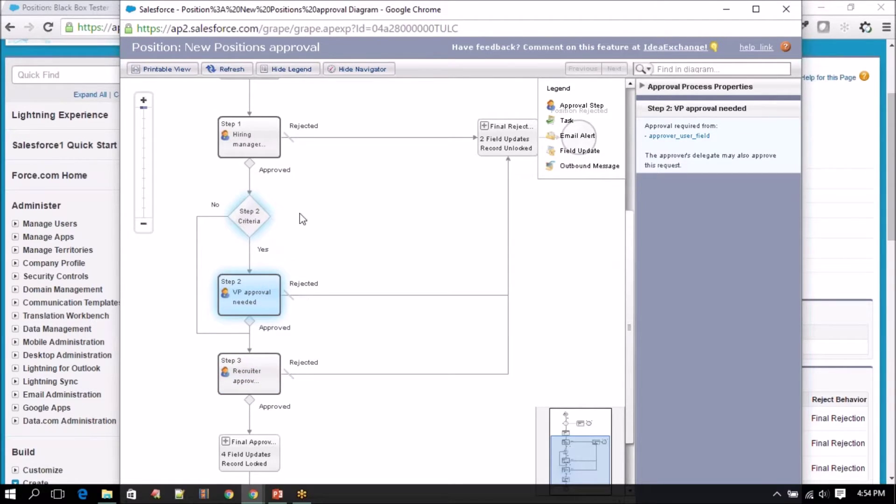
pyautogui.click(265, 135)
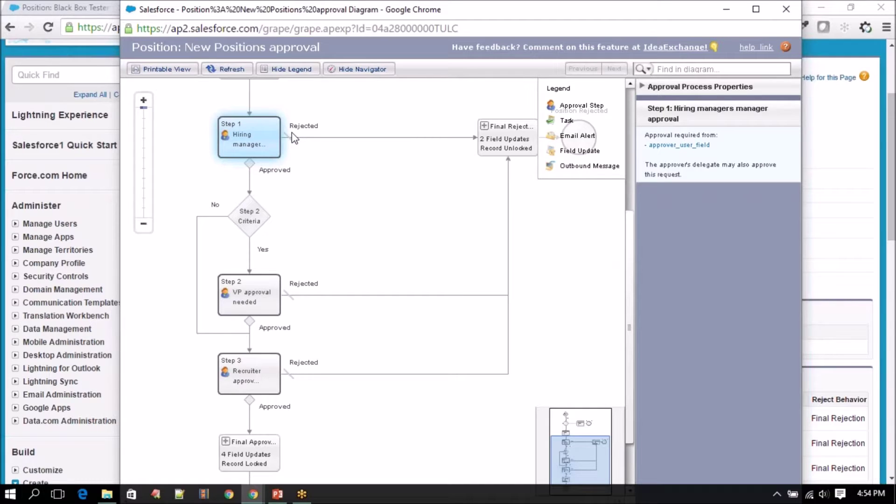
pyautogui.click(514, 141)
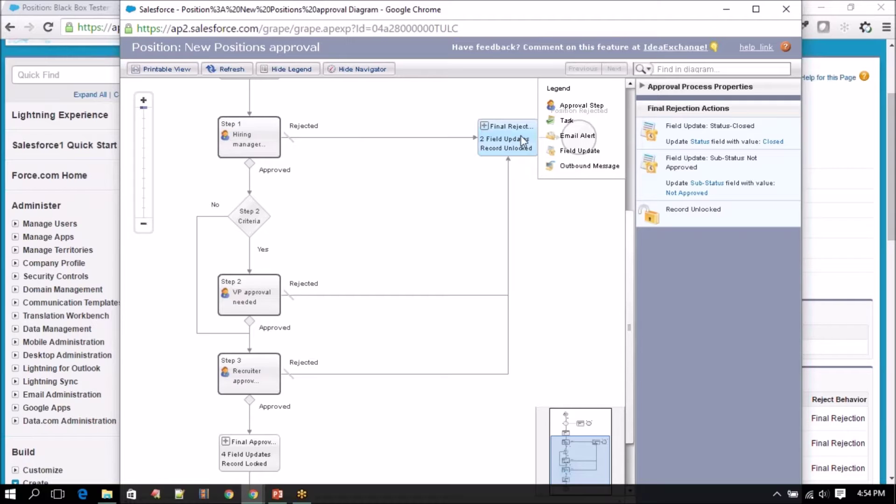
# Follow the approval path from Step 1 through the Step 2 criteria, Step 2 and Step 3 to the final approval actions
pyautogui.click(268, 123)
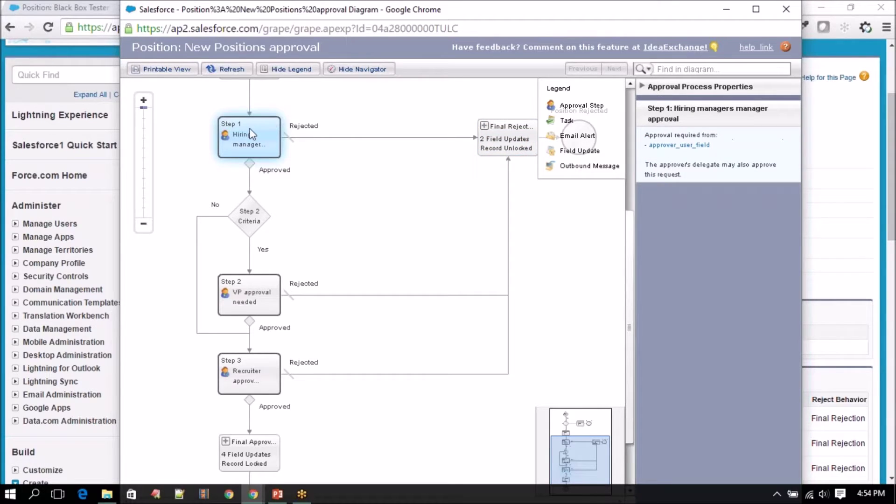
pyautogui.click(242, 225)
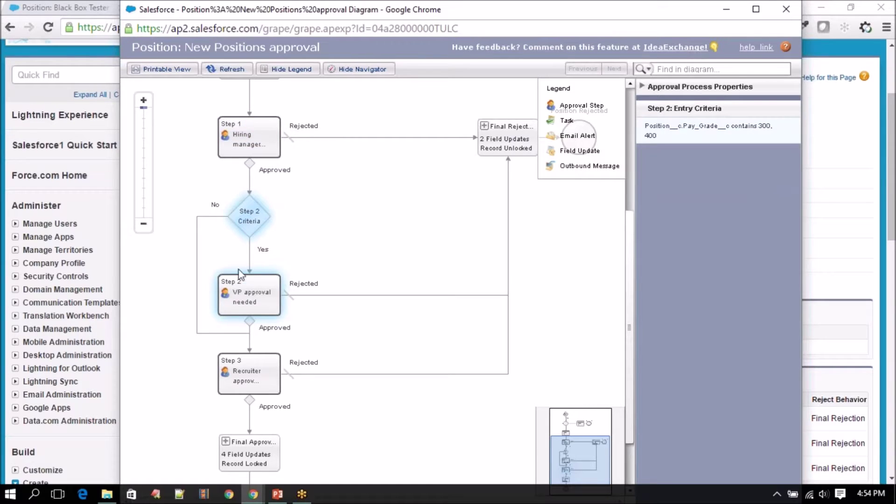
pyautogui.click(244, 294)
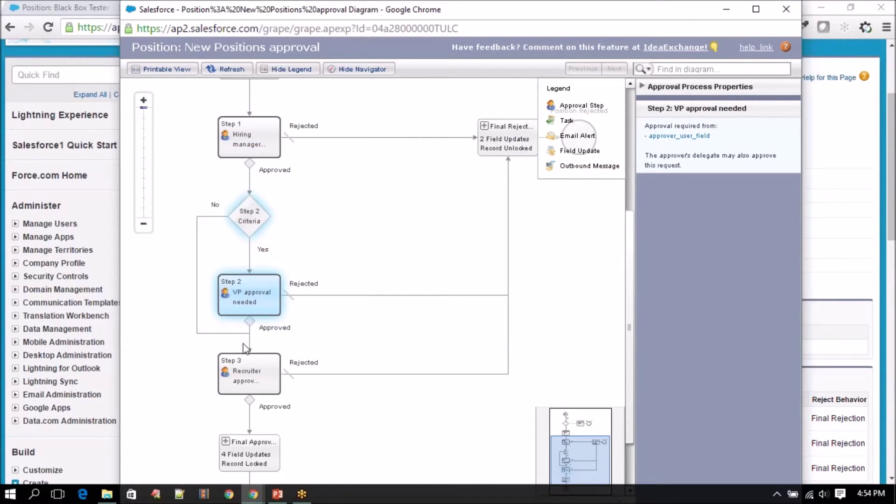
pyautogui.click(244, 358)
pyautogui.click(239, 392)
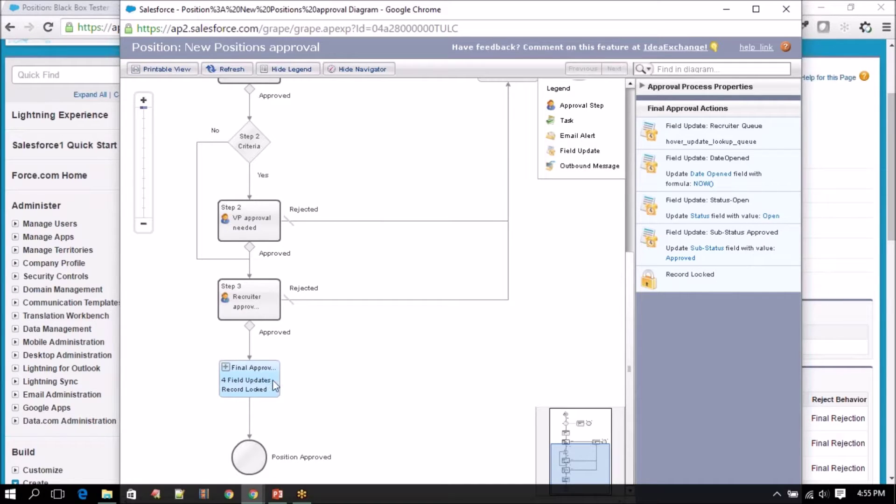
pyautogui.scroll(3, 260, 391)
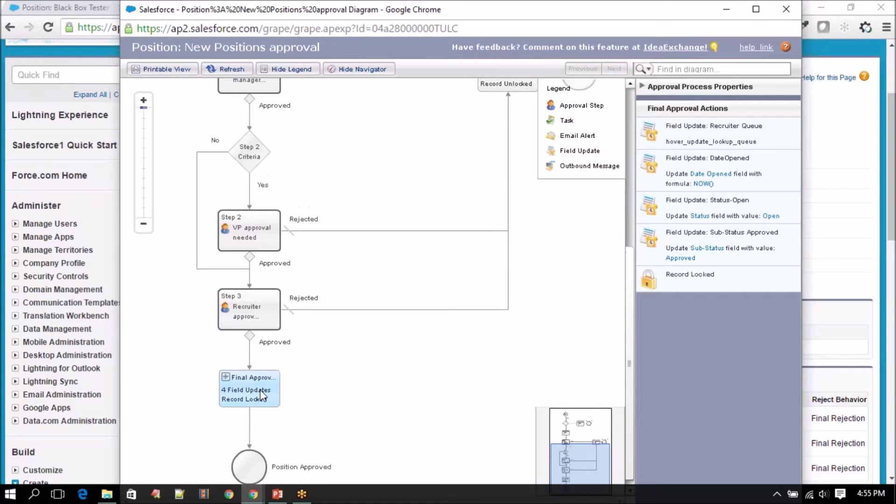
pyautogui.click(260, 391)
# Compare the approver details of all three approval steps with the final rejection actions in the diagram
pyautogui.click(252, 301)
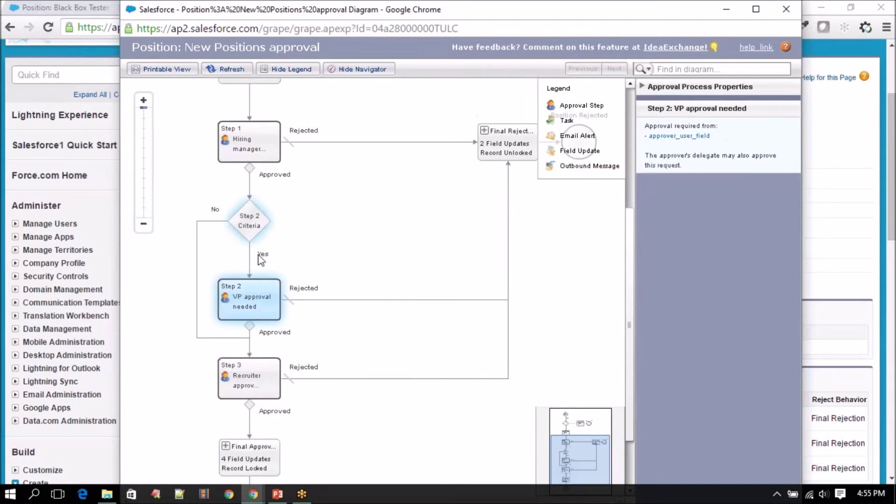
pyautogui.click(255, 147)
pyautogui.click(491, 148)
pyautogui.click(270, 140)
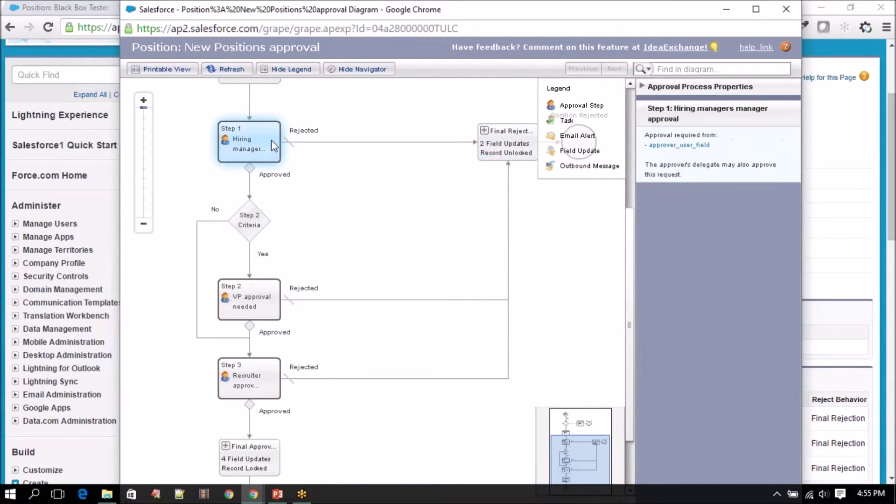
pyautogui.click(224, 306)
pyautogui.click(243, 371)
pyautogui.click(239, 304)
pyautogui.click(266, 150)
pyautogui.click(492, 146)
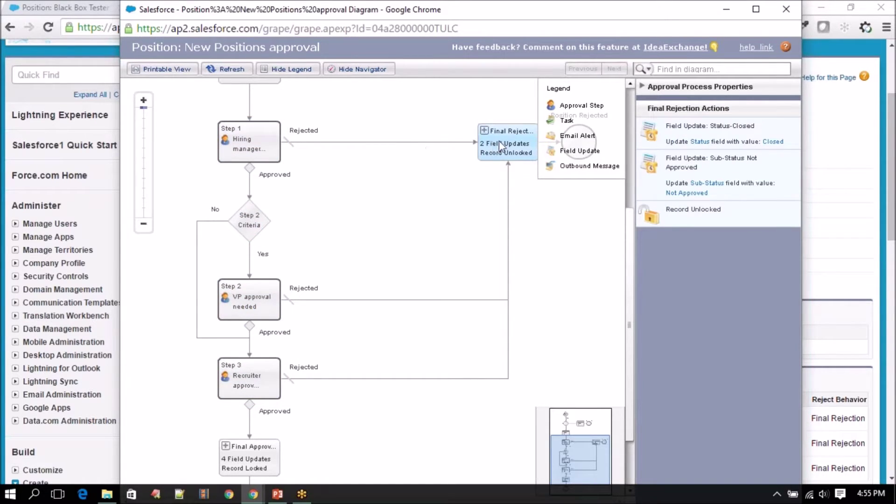
pyautogui.click(247, 143)
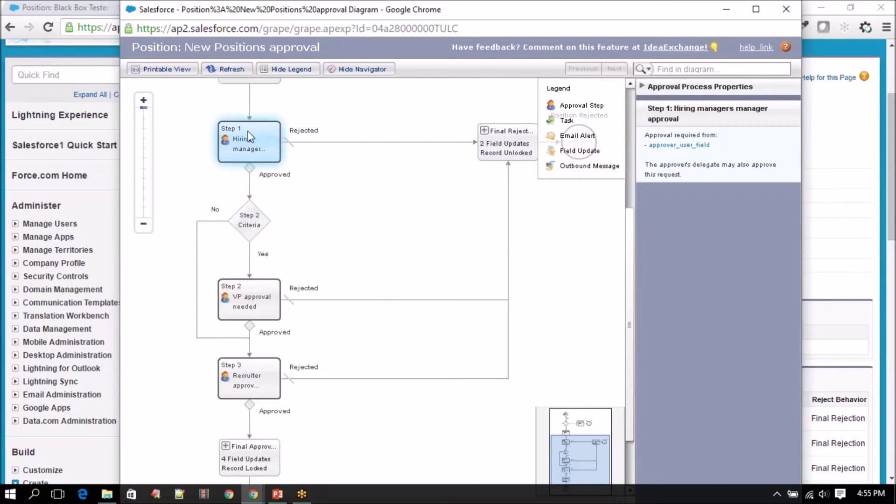
# Review the Step 2 criteria and the entry, submission and recall stages of the approval process diagram
pyautogui.click(238, 219)
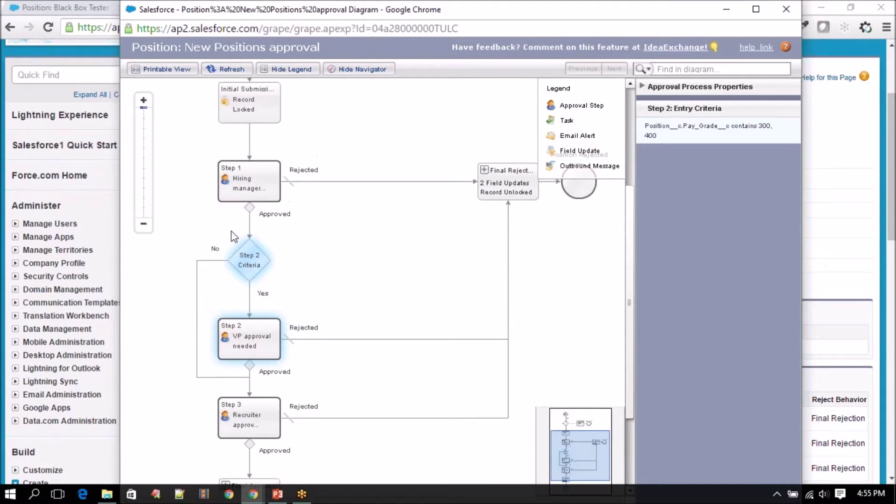
pyautogui.scroll(9, 234, 237)
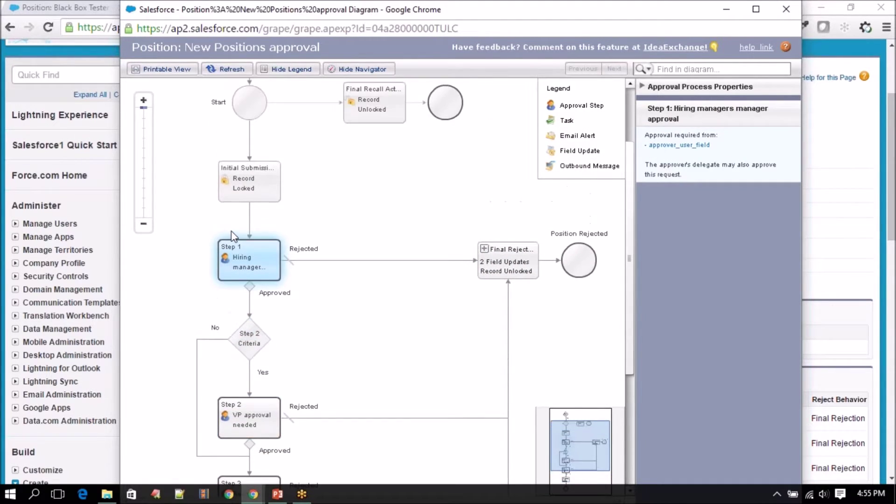
pyautogui.scroll(9, 234, 237)
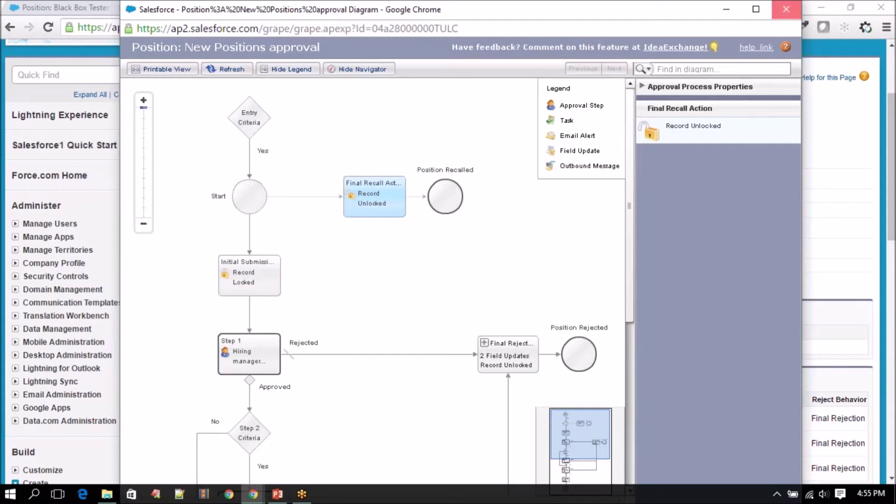
# Close the process diagram and activate the New Positions approval process, accepting the confirmation
pyautogui.click(787, 9)
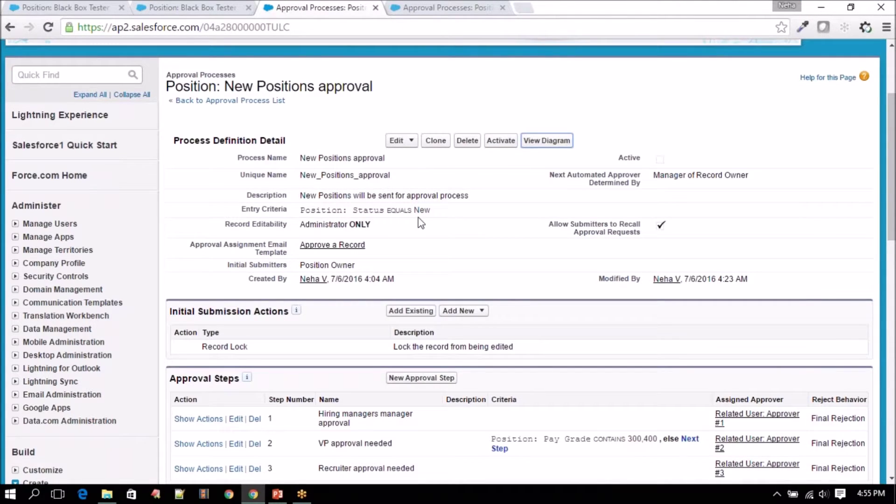
pyautogui.click(502, 144)
pyautogui.click(505, 116)
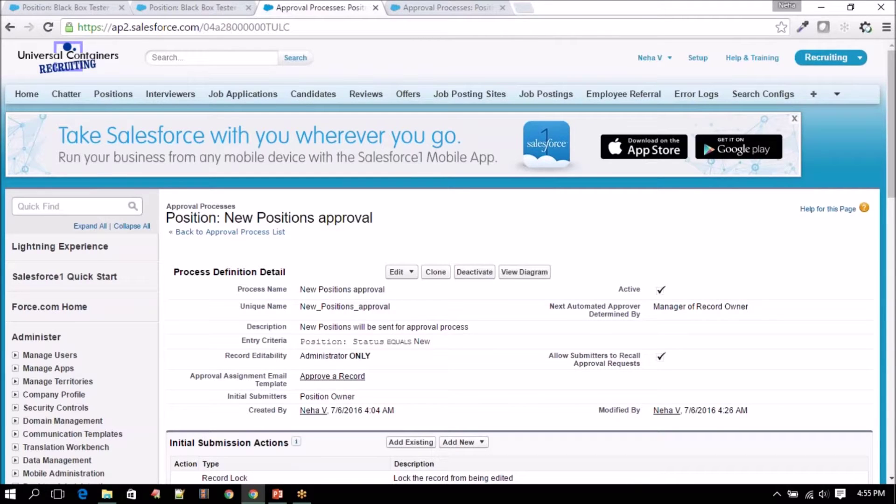
# Compare the approval process's steps and actions with the Demo slide in PowerPoint, and return to the process page in Chrome
pyautogui.scroll(-6, 517, 243)
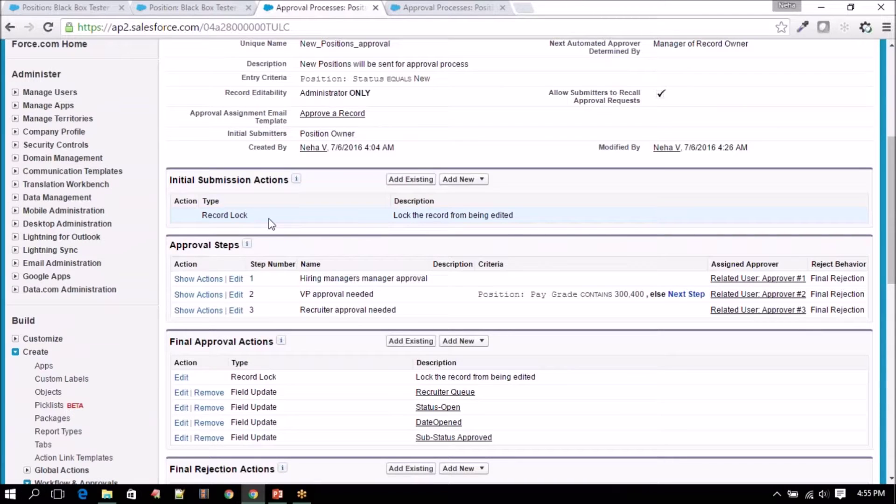
pyautogui.click(282, 498)
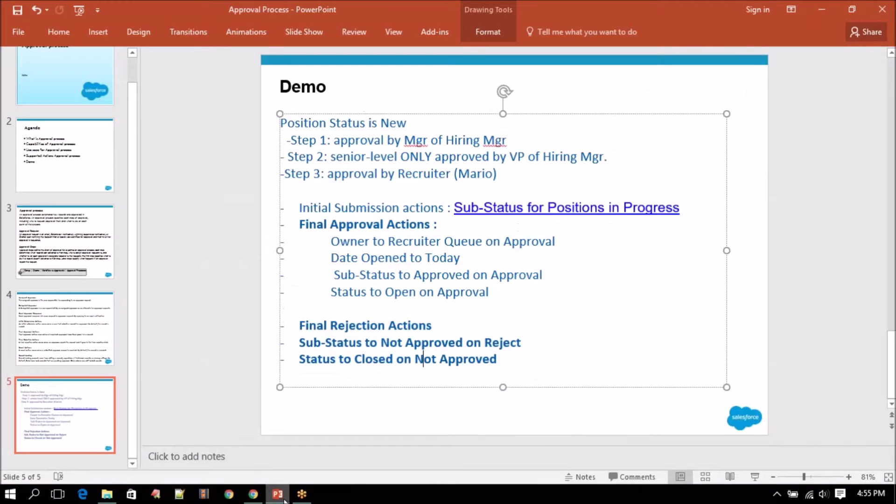
pyautogui.click(282, 497)
pyautogui.scroll(6, 303, 306)
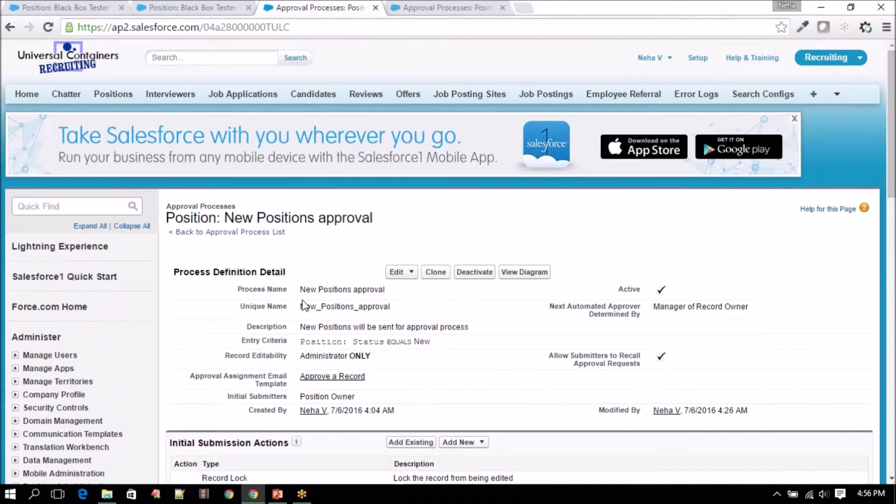
# Open the Collections Analyst position from the All view of positions
pyautogui.click(210, 7)
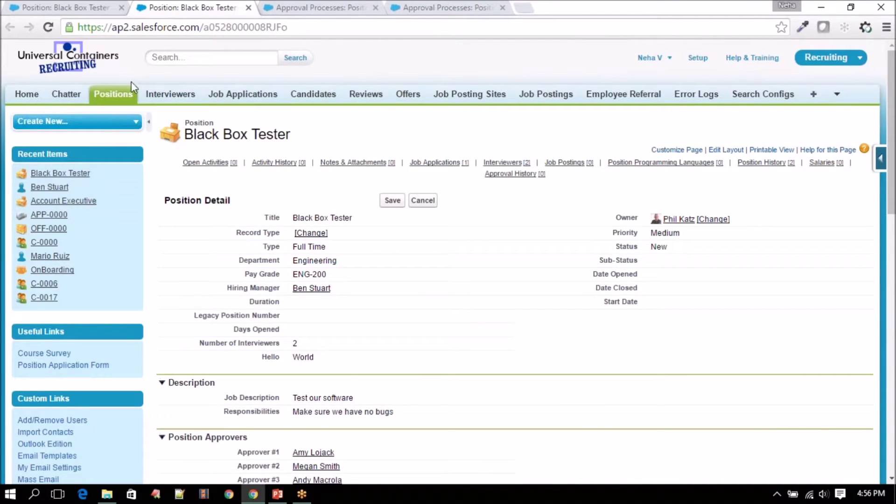
pyautogui.click(125, 94)
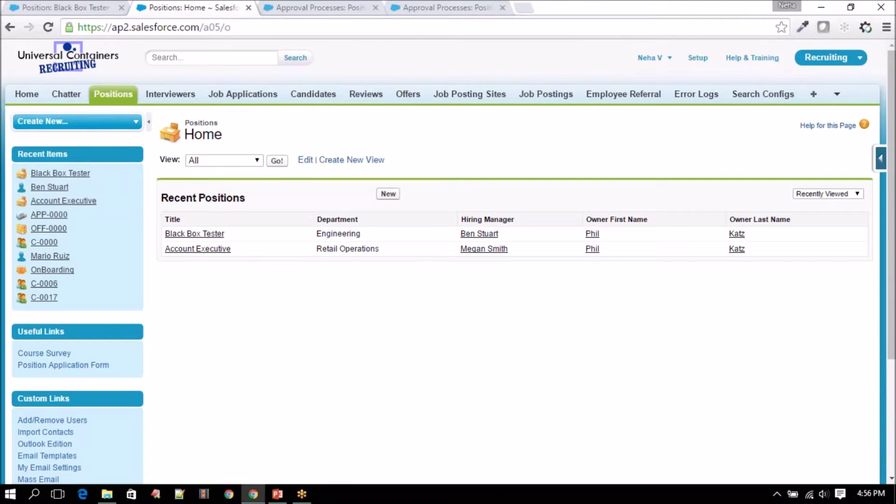
pyautogui.click(277, 161)
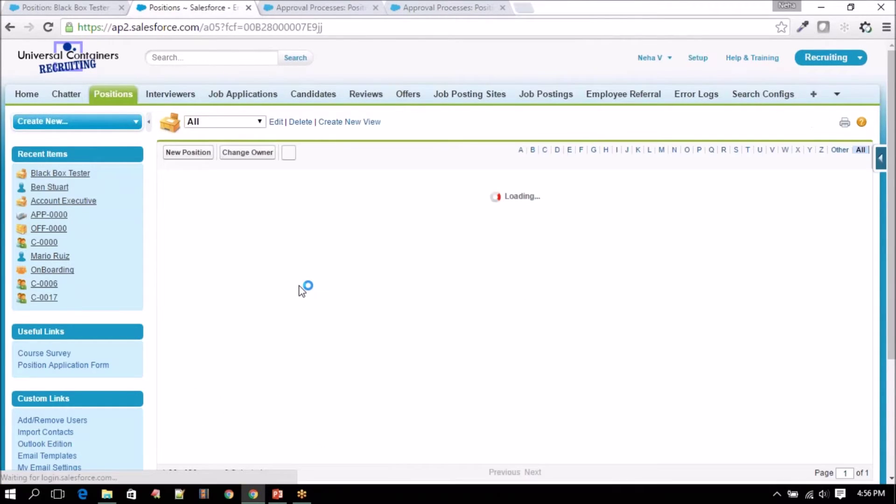
pyautogui.scroll(-3, 299, 289)
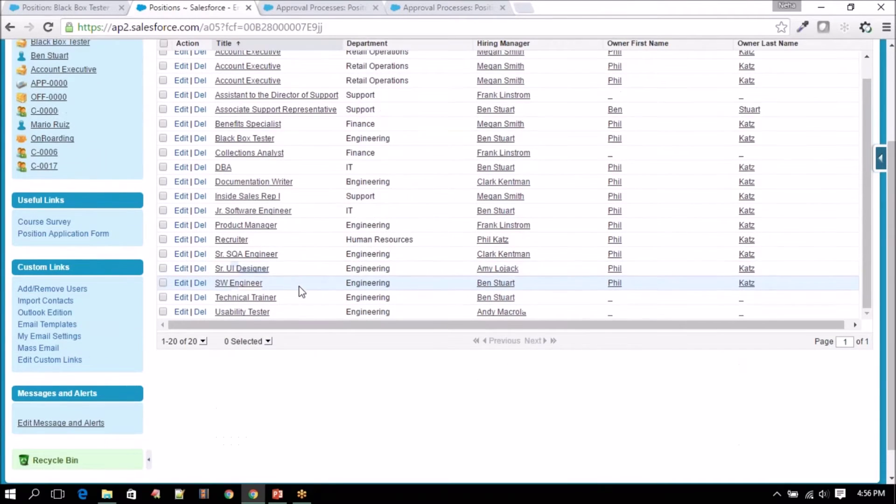
pyautogui.scroll(3, 226, 280)
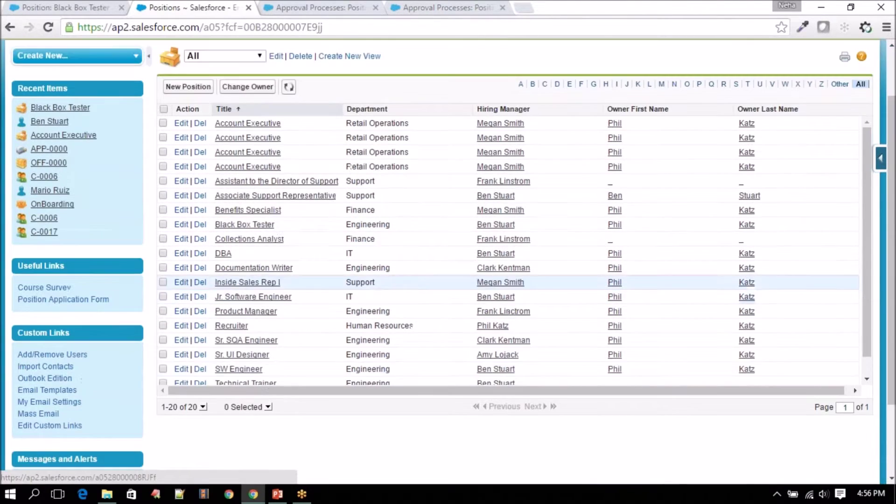
pyautogui.click(258, 240)
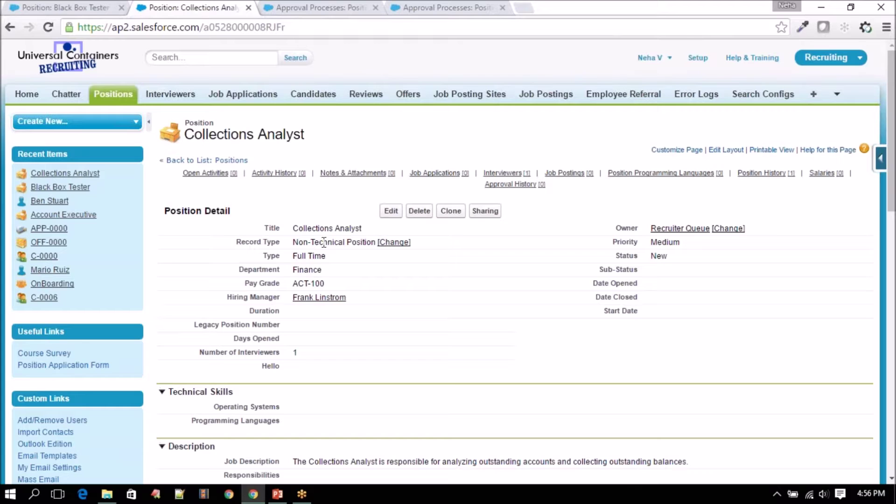
# Compare the Collections Analyst position's fields with the entry criteria and approval steps of the New Positions approval process
pyautogui.scroll(-2, 350, 306)
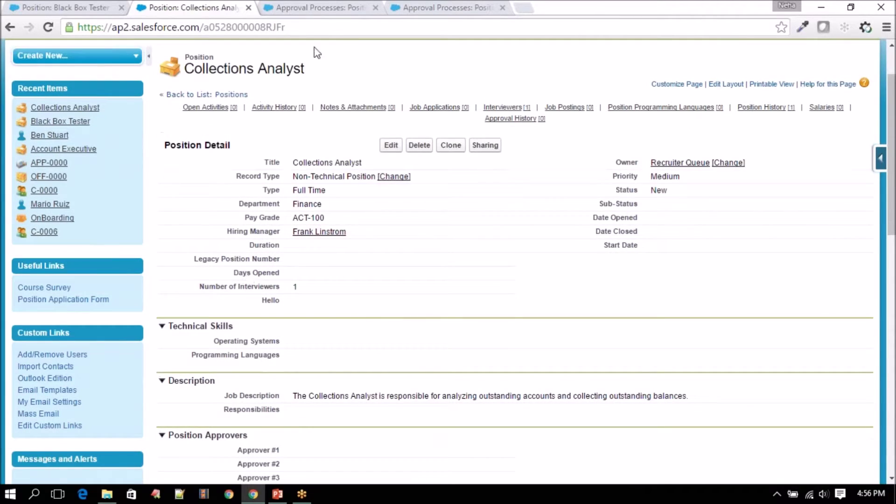
pyautogui.click(322, 9)
pyautogui.scroll(-4, 448, 261)
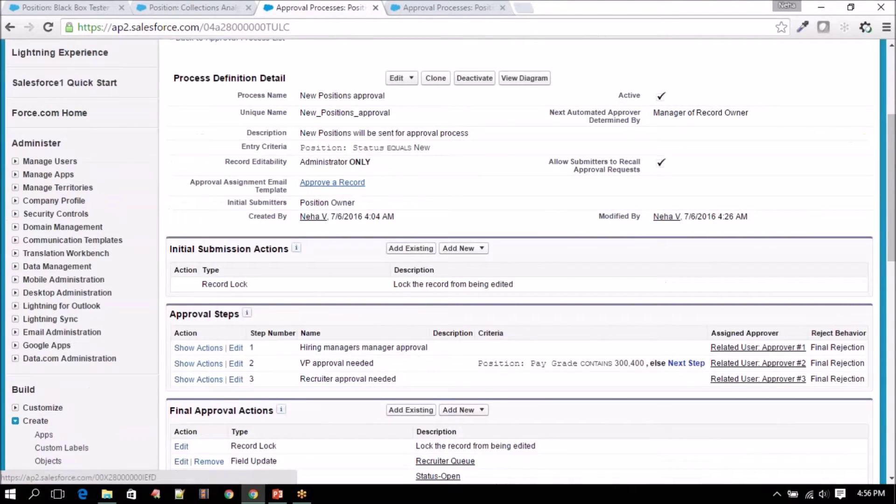
pyautogui.click(198, 6)
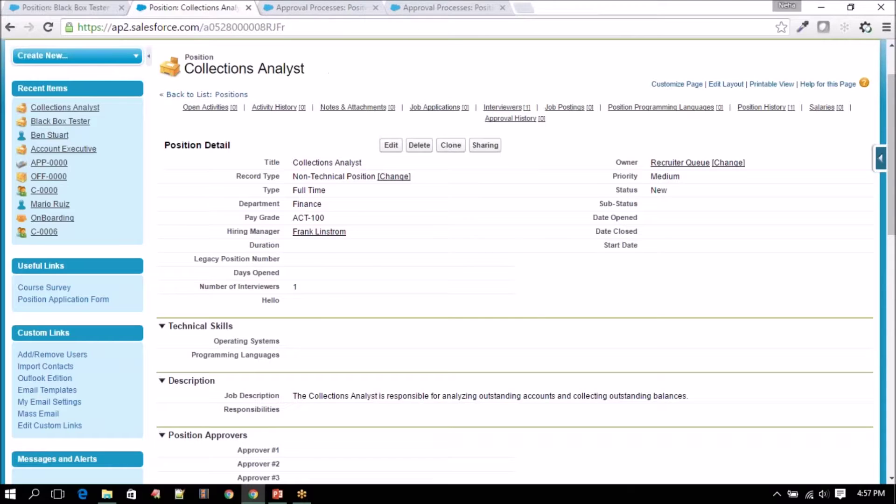
pyautogui.click(869, 499)
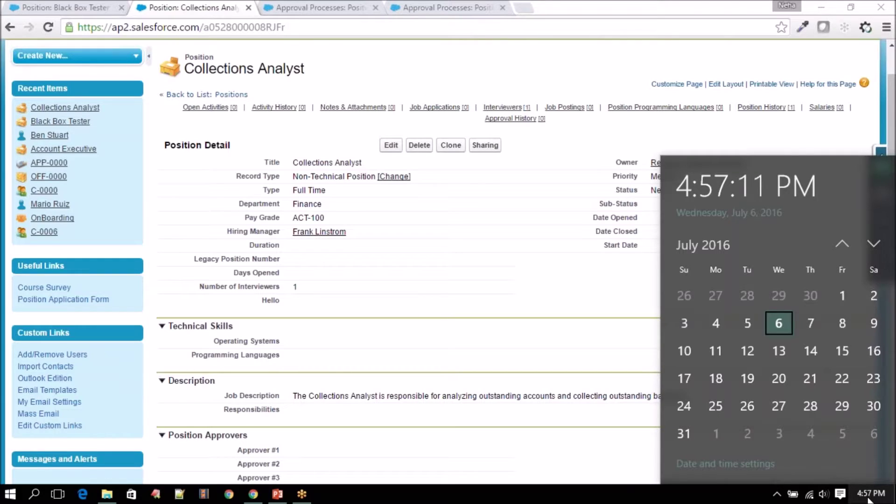
pyautogui.click(417, 305)
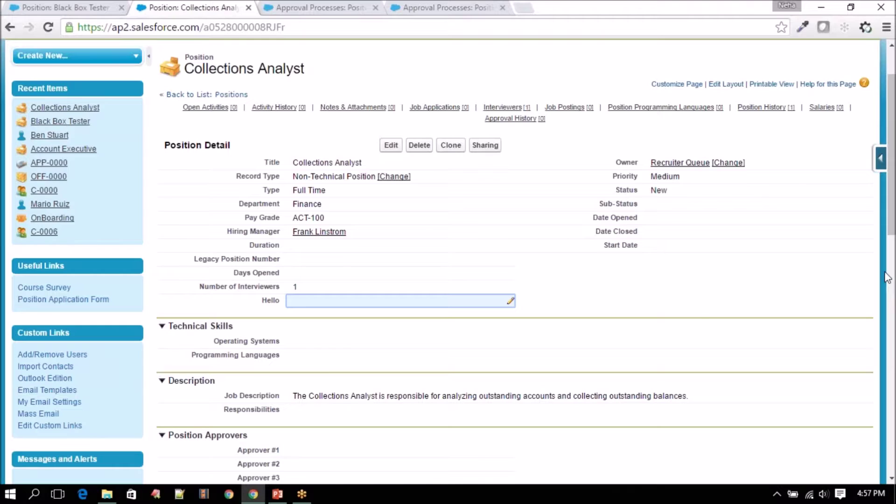
pyautogui.click(867, 495)
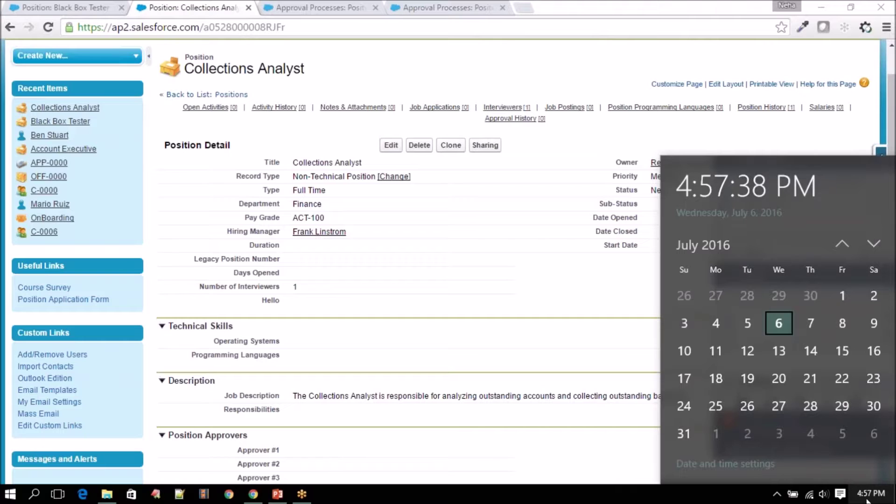
pyautogui.click(636, 480)
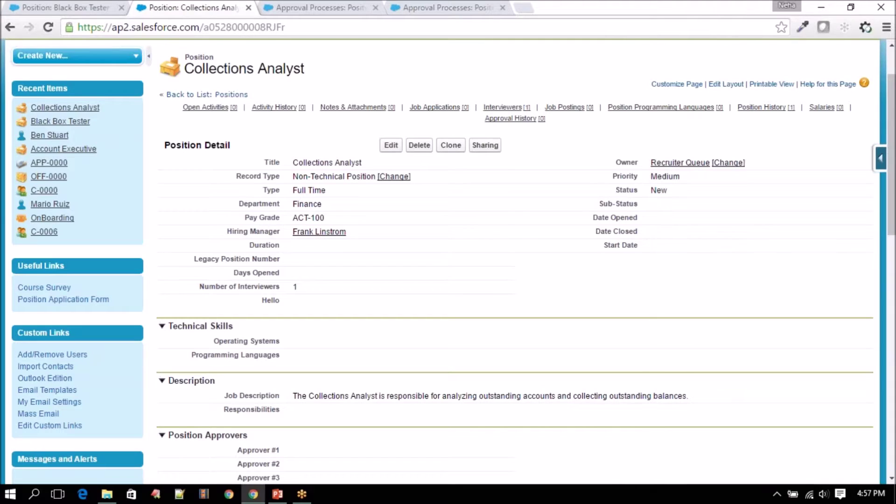
pyautogui.click(877, 31)
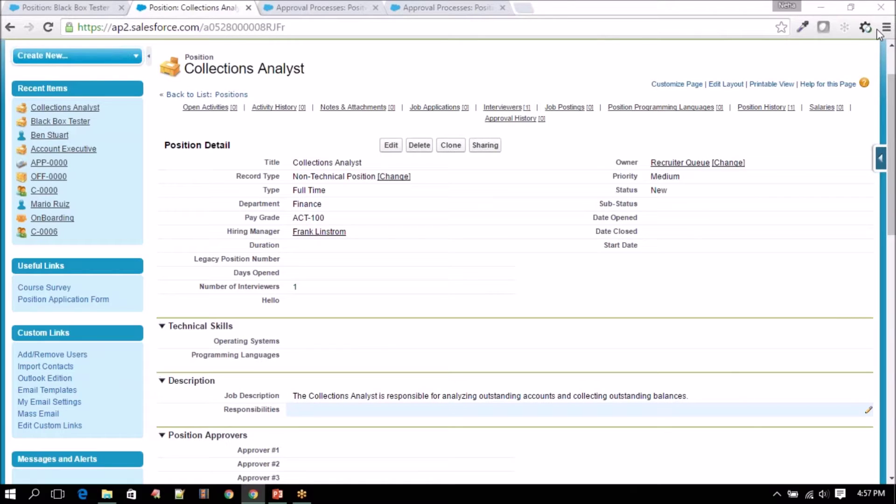
pyautogui.click(344, 312)
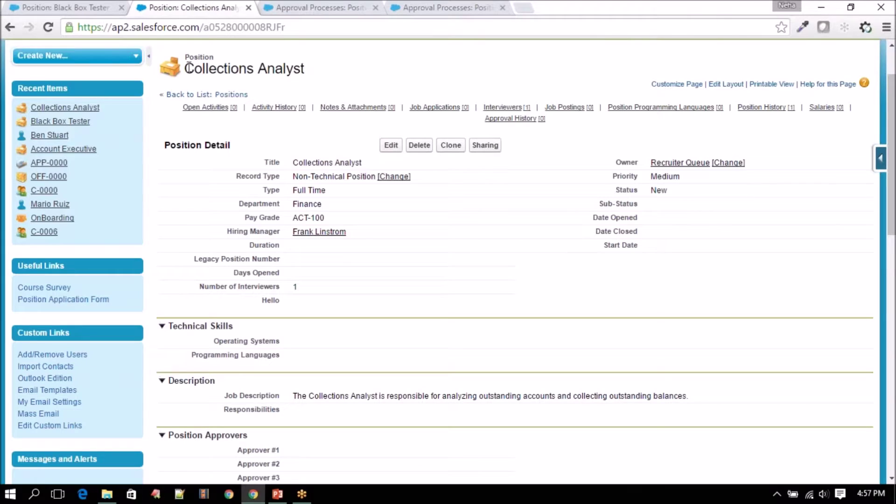
# Review the Collections Analyst position's title, approver fields and related lists
pyautogui.moveTo(187, 68); pyautogui.dragTo(327, 64)
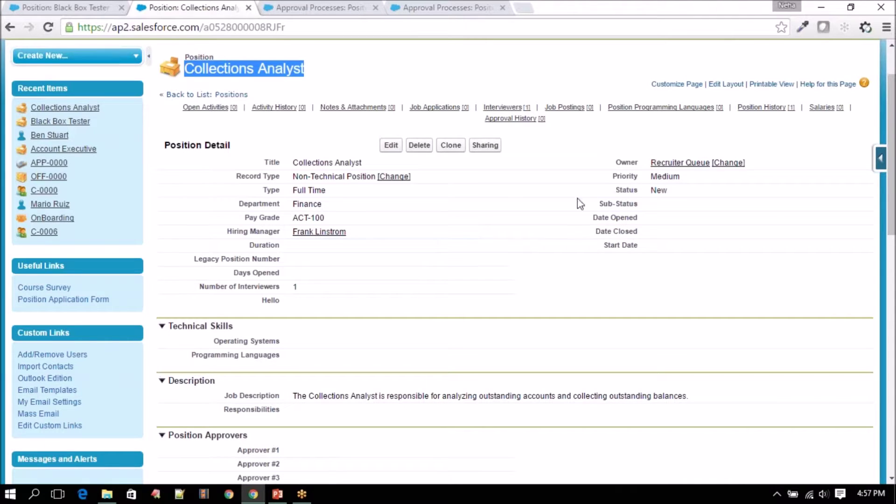
pyautogui.scroll(-9, 513, 262)
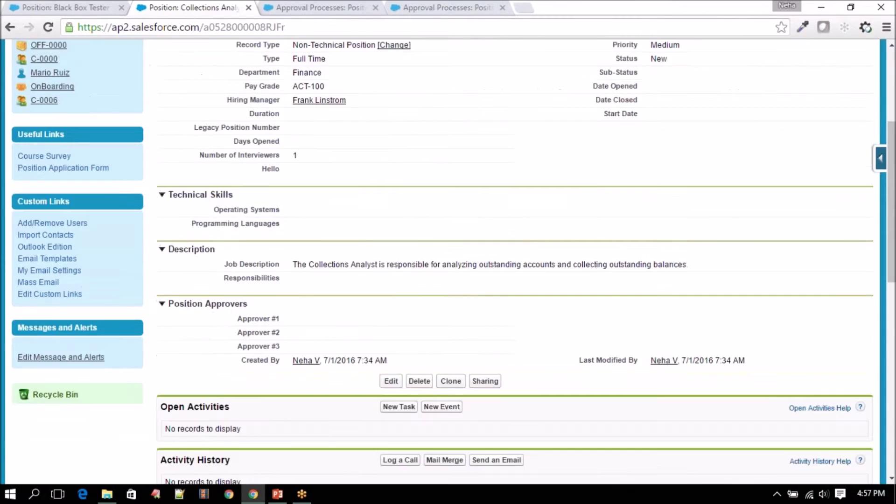
pyautogui.scroll(-5, 514, 261)
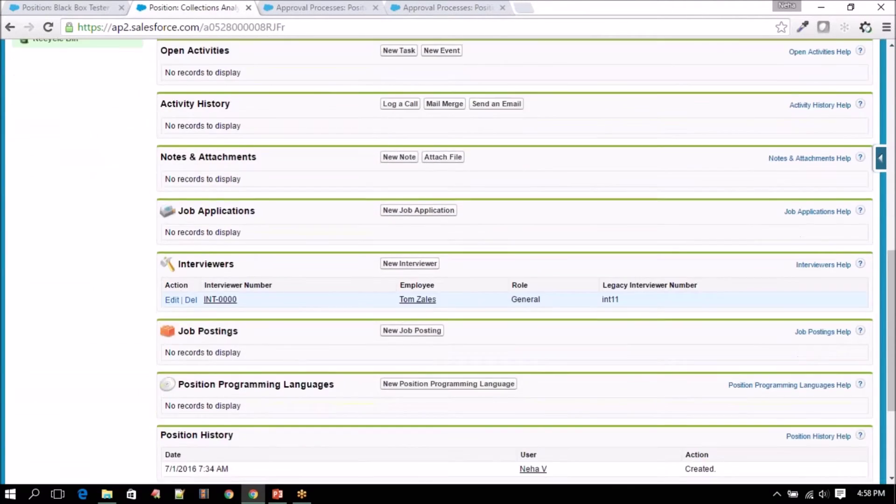
pyautogui.scroll(15, 120, 102)
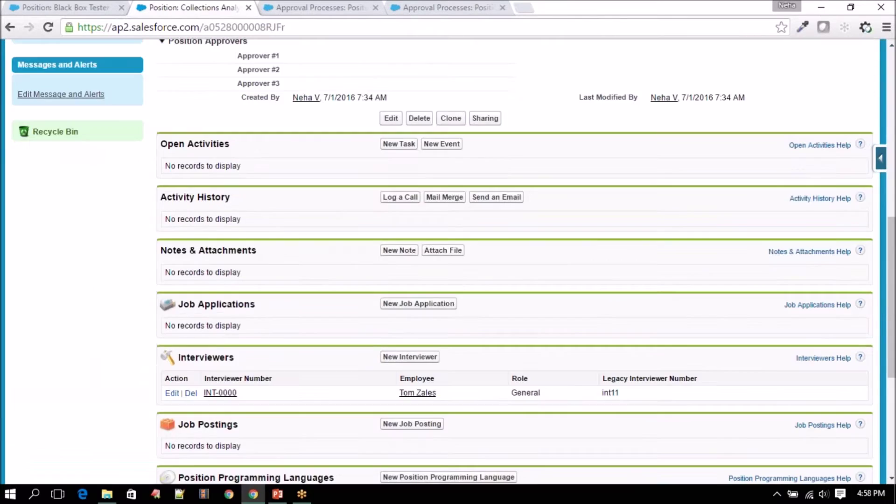
# Open the Jr. Software Engineer position from the All view, set its Status to New and save the record
pyautogui.click(120, 99)
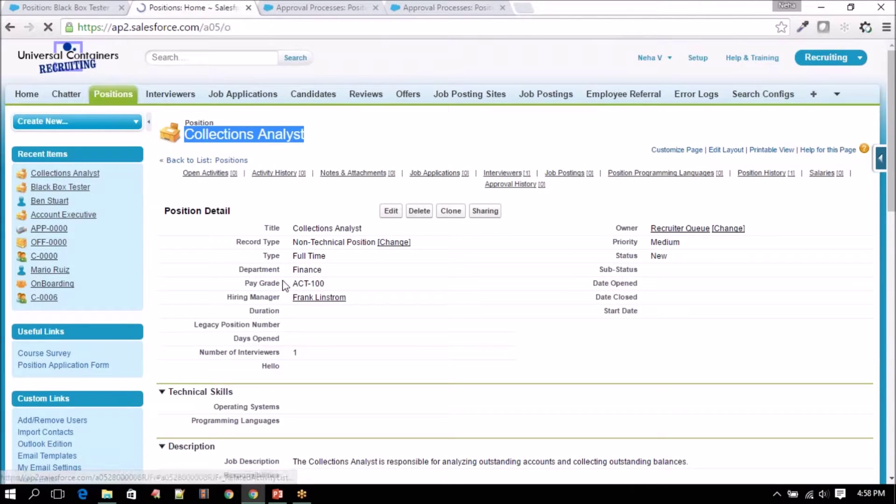
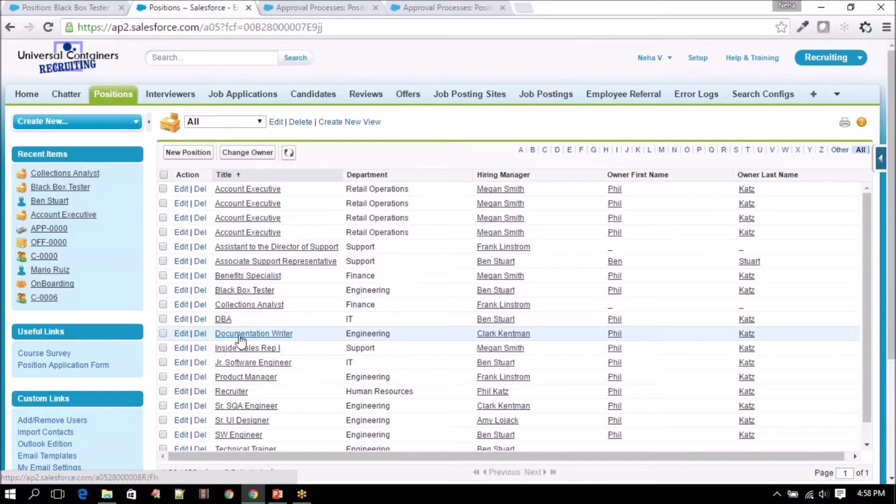
pyautogui.click(244, 363)
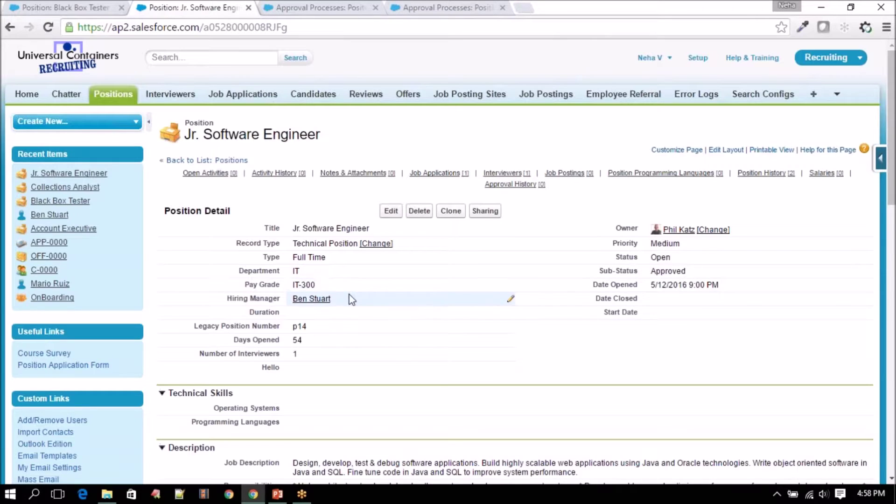
pyautogui.doubleClick(661, 258)
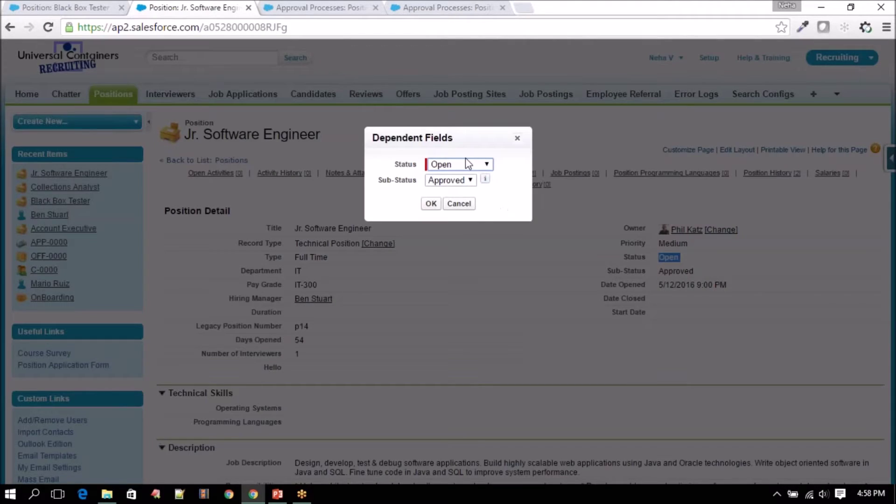
pyautogui.click(464, 164)
pyautogui.click(448, 175)
pyautogui.click(431, 204)
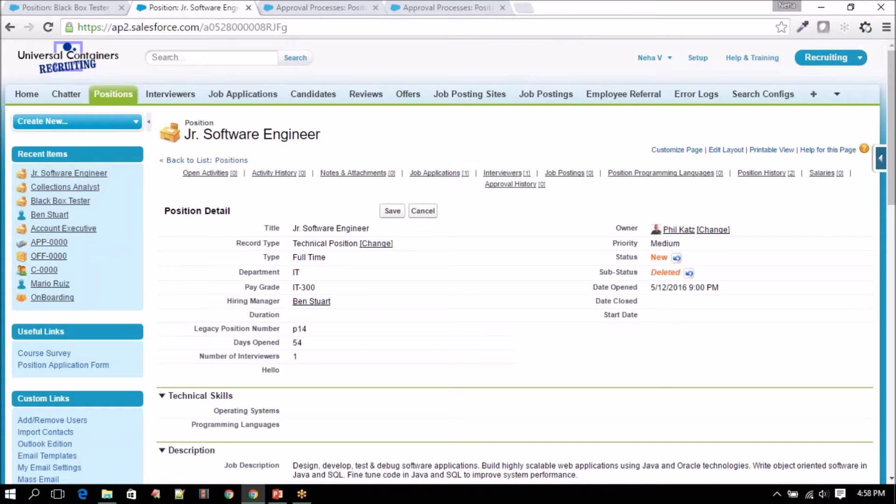
pyautogui.click(392, 211)
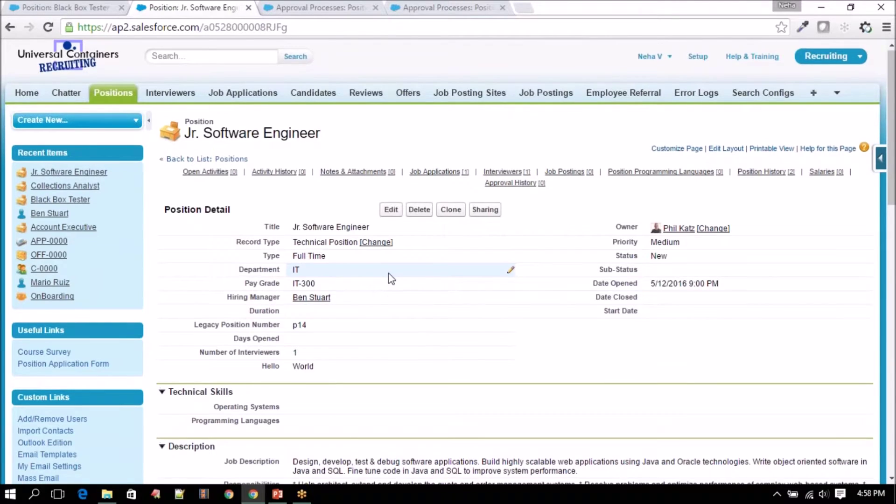
# Review the saved Jr. Software Engineer record's details, related lists and owner
pyautogui.scroll(-10, 388, 274)
pyautogui.scroll(10, 373, 368)
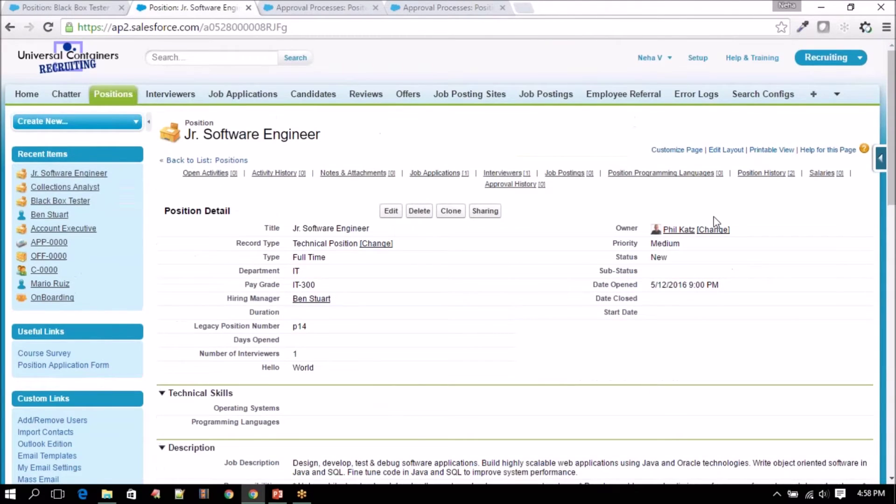
pyautogui.moveTo(679, 229)
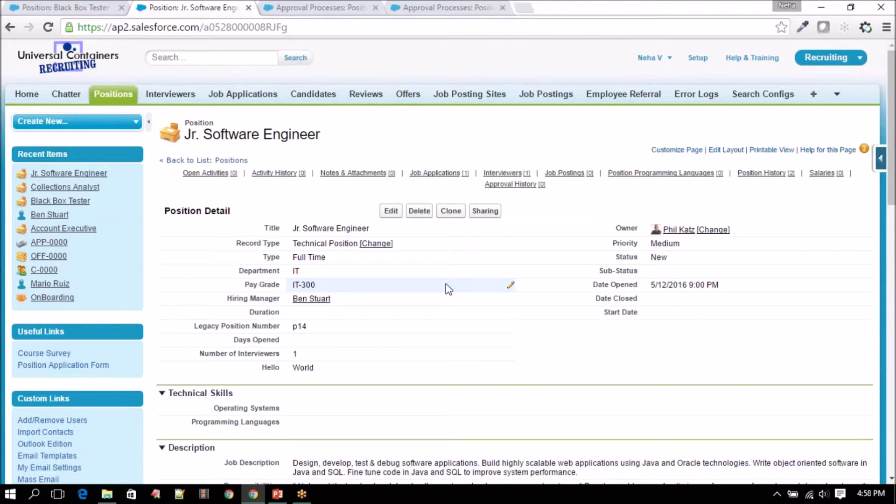
# Try to submit the Jr. Software Engineer position for approval from its Approval History, then return to the record
pyautogui.scroll(-10, 448, 288)
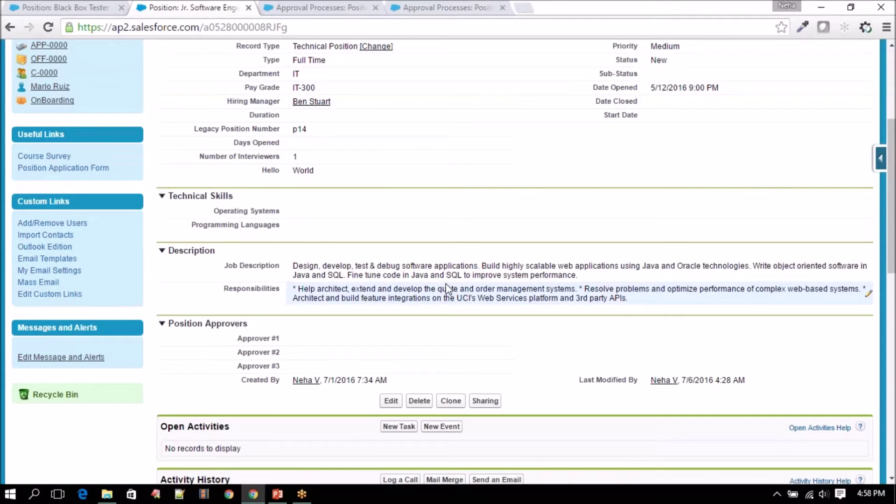
pyautogui.scroll(-5, 238, 364)
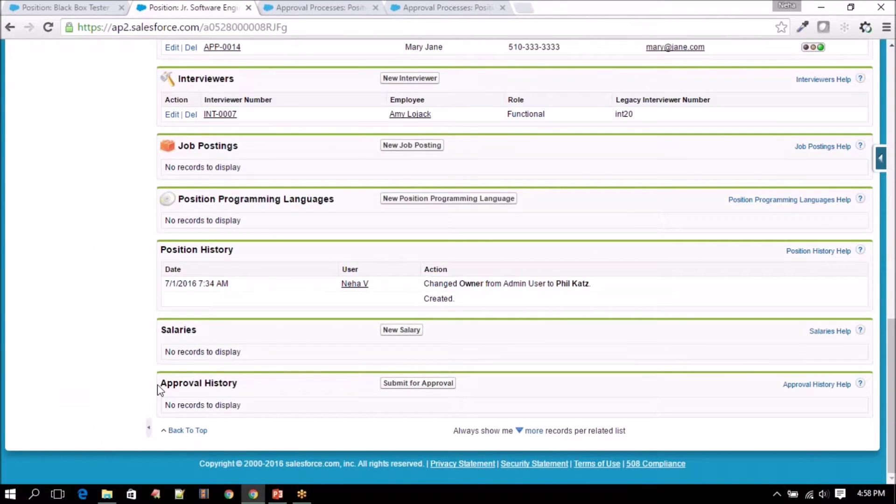
pyautogui.moveTo(158, 385); pyautogui.dragTo(242, 390)
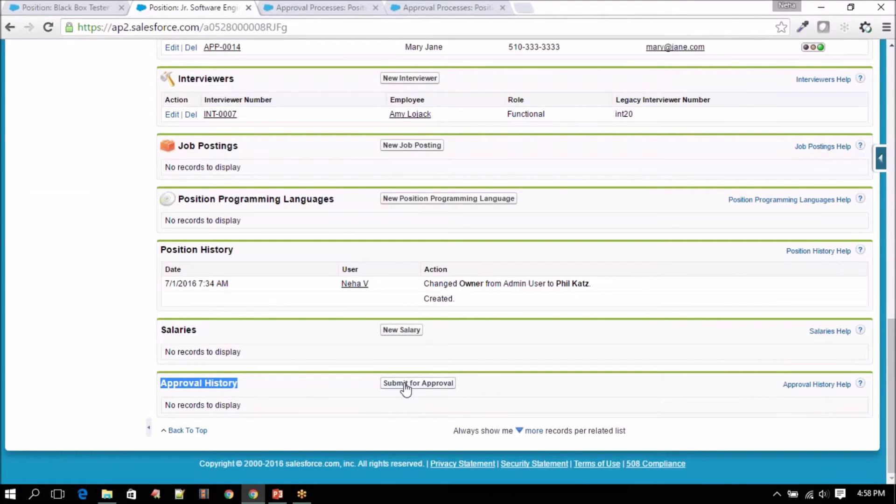
pyautogui.click(403, 405)
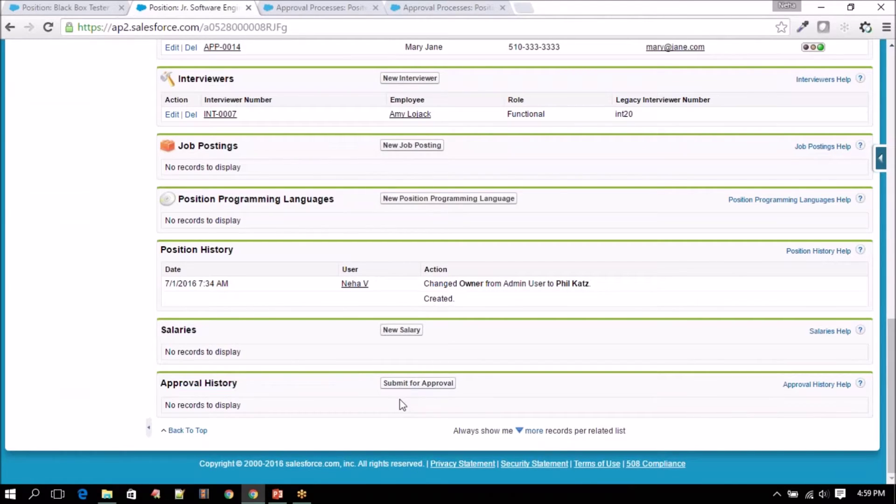
pyautogui.click(424, 391)
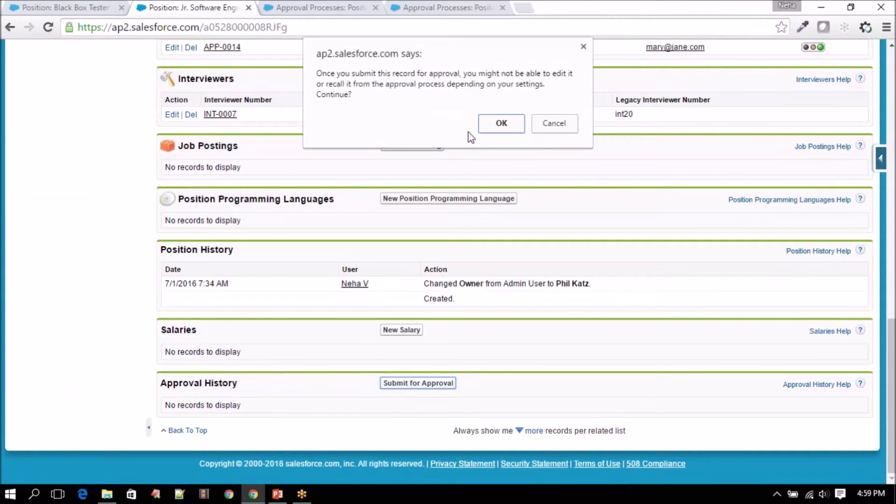
pyautogui.click(502, 123)
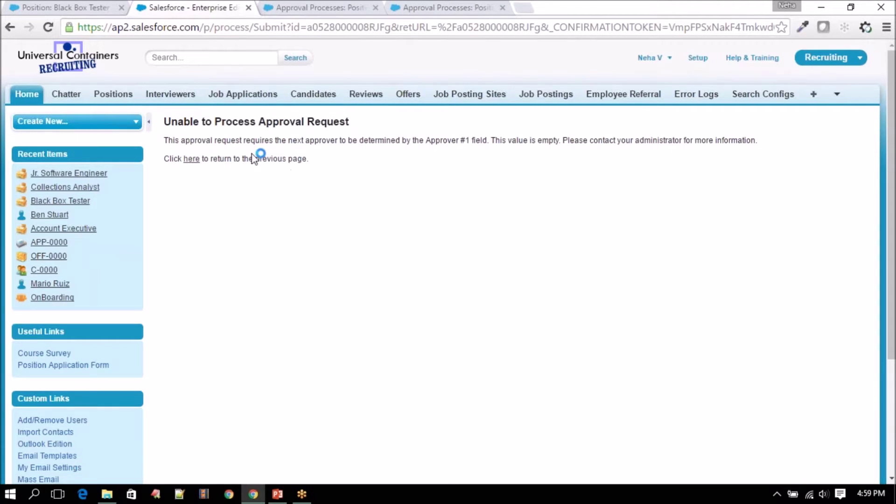
pyautogui.moveTo(165, 140); pyautogui.dragTo(663, 144)
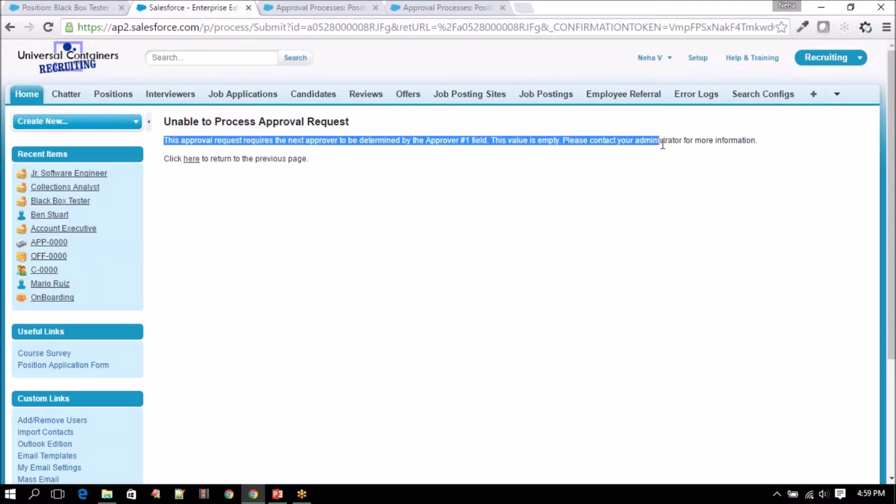
pyautogui.click(192, 160)
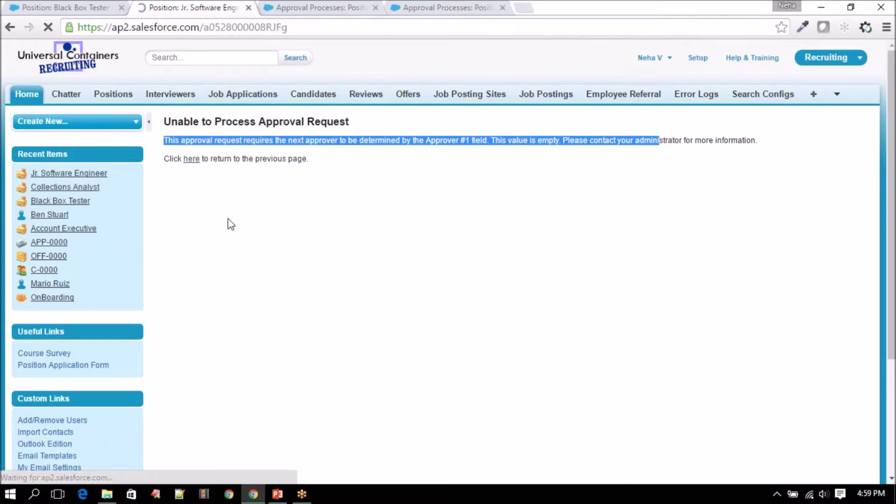
# Start editing the position's Approver #1 field and check the list of recently viewed users in its lookup
pyautogui.scroll(-8, 240, 336)
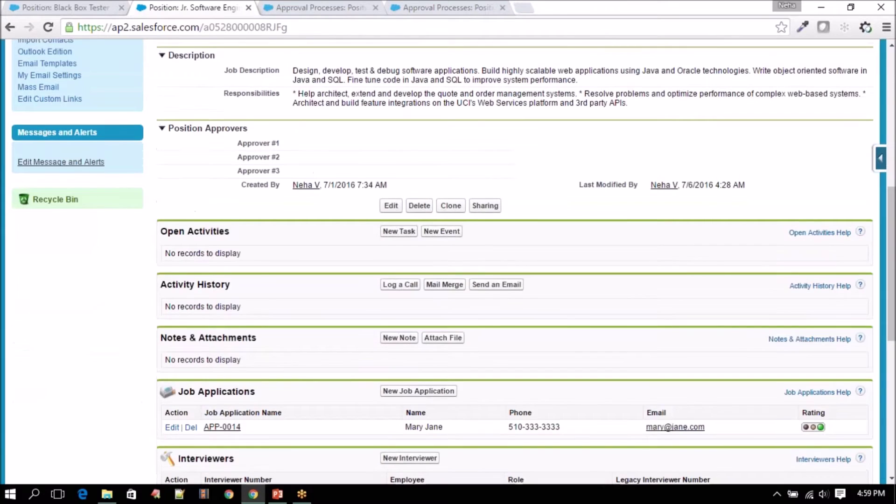
pyautogui.scroll(3, 282, 304)
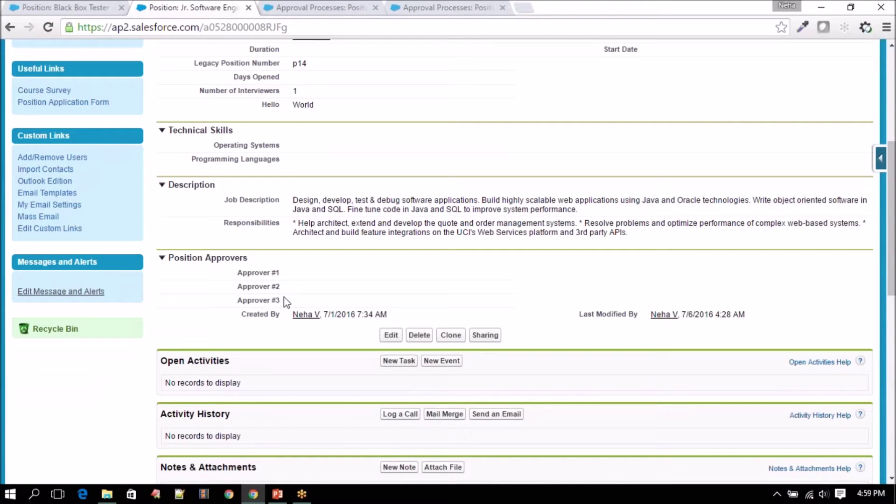
pyautogui.scroll(1, 285, 301)
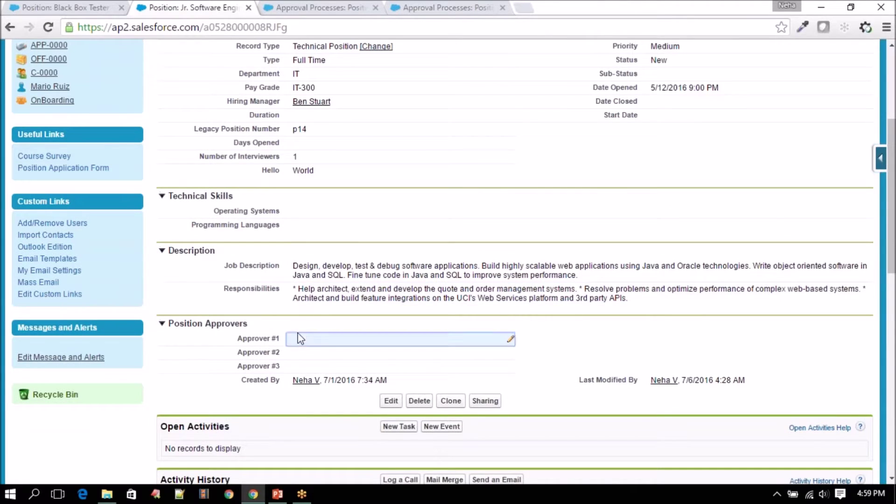
pyautogui.doubleClick(298, 339)
pyautogui.click(415, 341)
pyautogui.moveTo(388, 182); pyautogui.dragTo(451, 85)
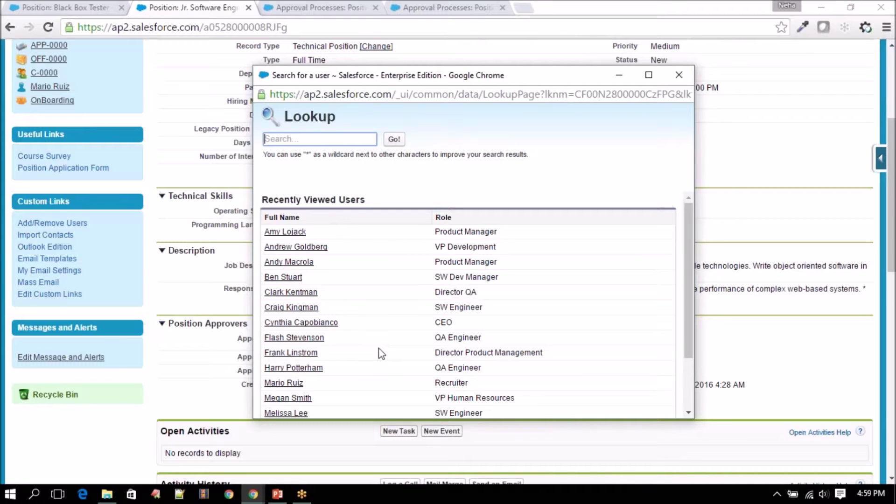
pyautogui.click(679, 74)
# Open the hiring manager's user detail page in a separate tab and copy the name in its Manager field
pyautogui.scroll(1, 330, 178)
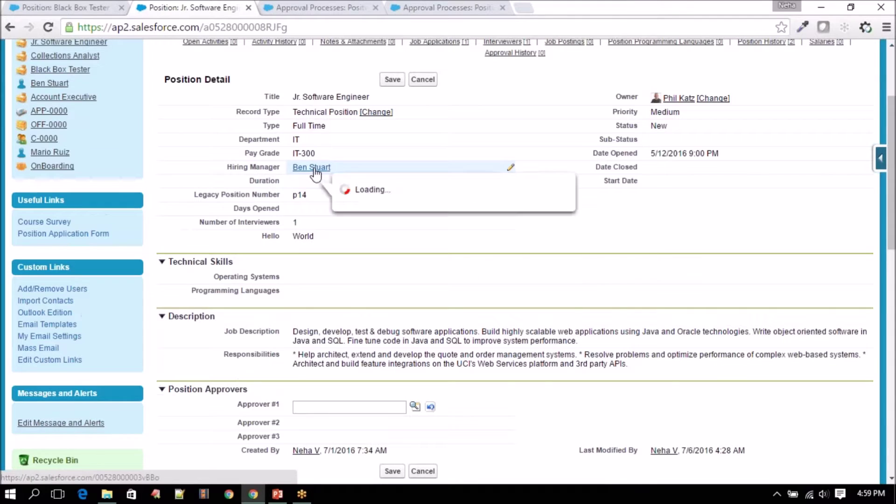
pyautogui.rightClick(318, 169)
pyautogui.click(359, 176)
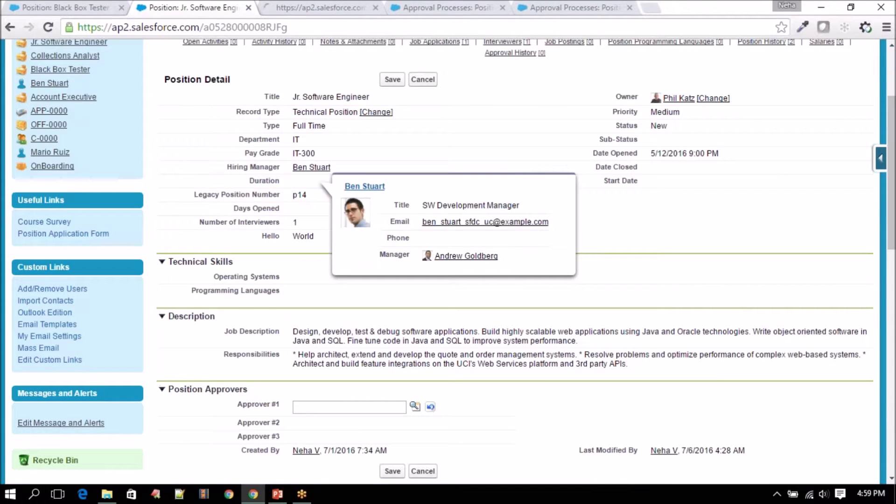
pyautogui.click(321, 8)
pyautogui.scroll(-1, 644, 94)
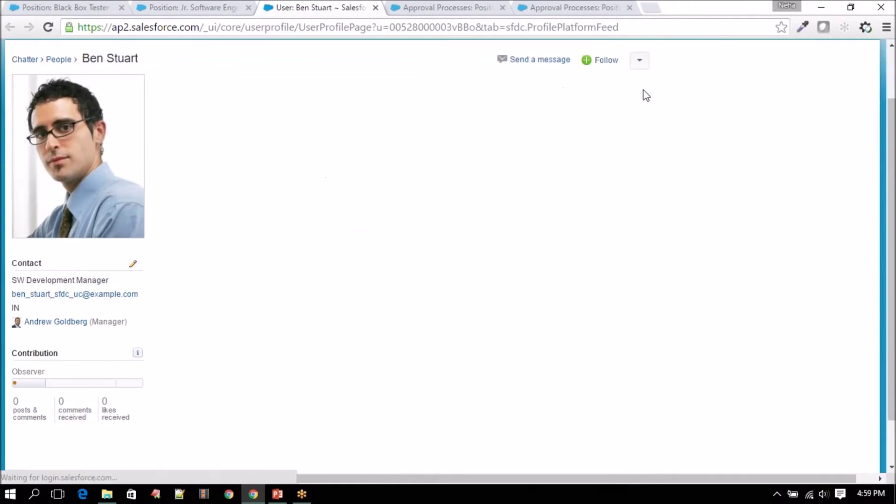
pyautogui.click(639, 60)
pyautogui.click(595, 89)
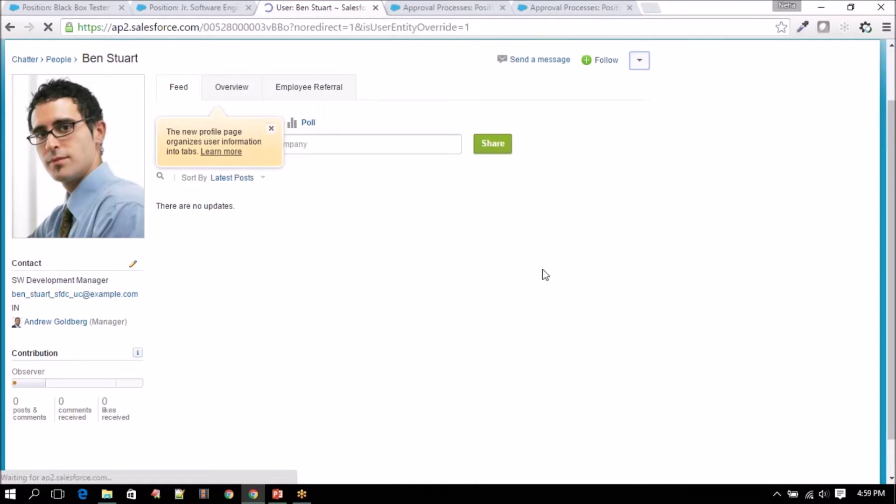
pyautogui.scroll(-1, 452, 318)
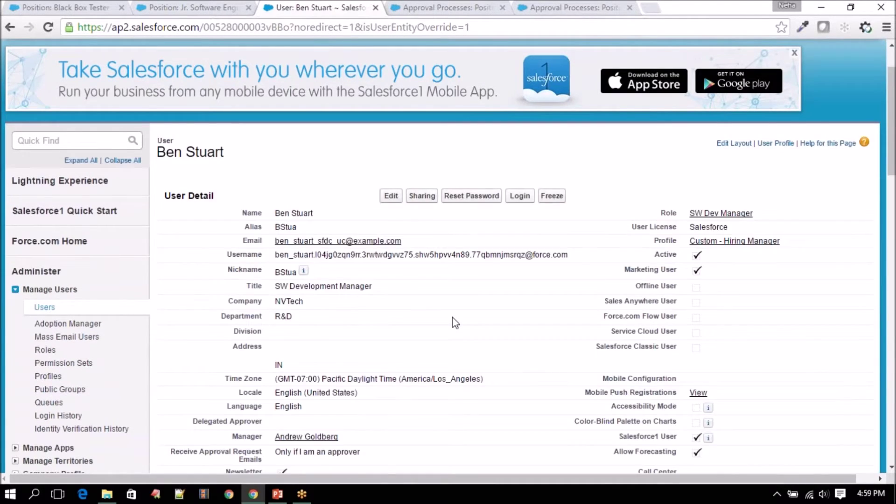
pyautogui.scroll(-2, 452, 317)
pyautogui.moveTo(339, 316); pyautogui.dragTo(274, 318)
pyautogui.hotkey('ctrl', 'c')
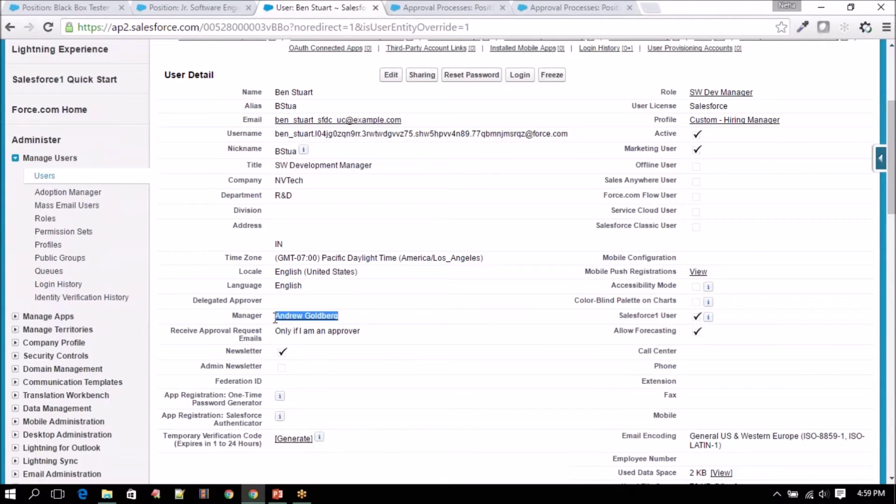
# Look up the copied manager name and assign that user as Approver #1 on the Jr. Software Engineer position
pyautogui.click(216, 7)
pyautogui.scroll(-1, 443, 351)
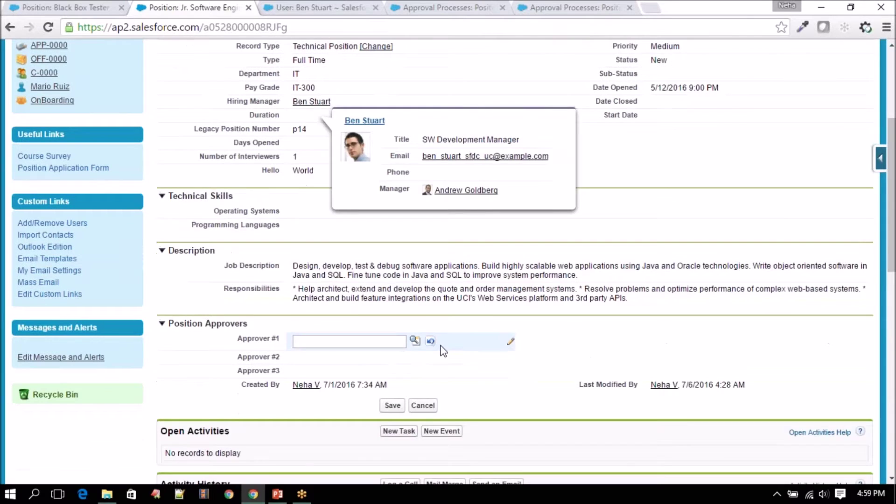
pyautogui.click(415, 340)
pyautogui.moveTo(438, 176); pyautogui.dragTo(512, 109)
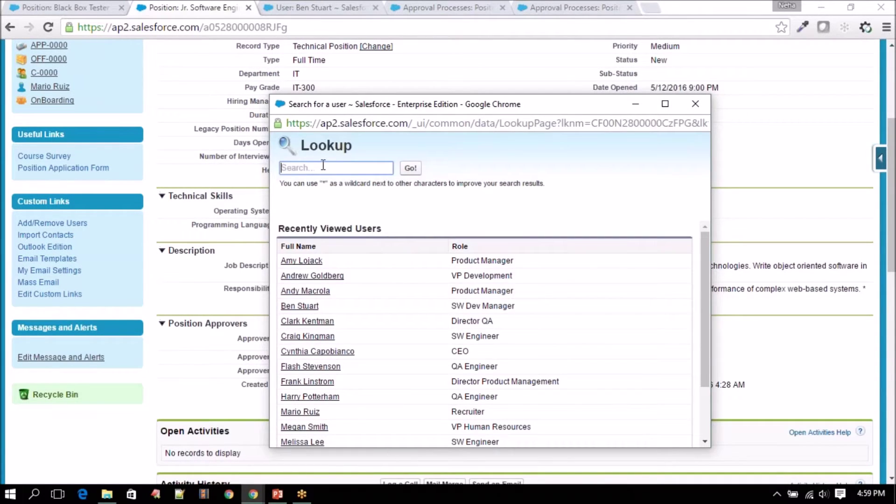
pyautogui.hotkey('ctrl', 'v')
pyautogui.click(411, 168)
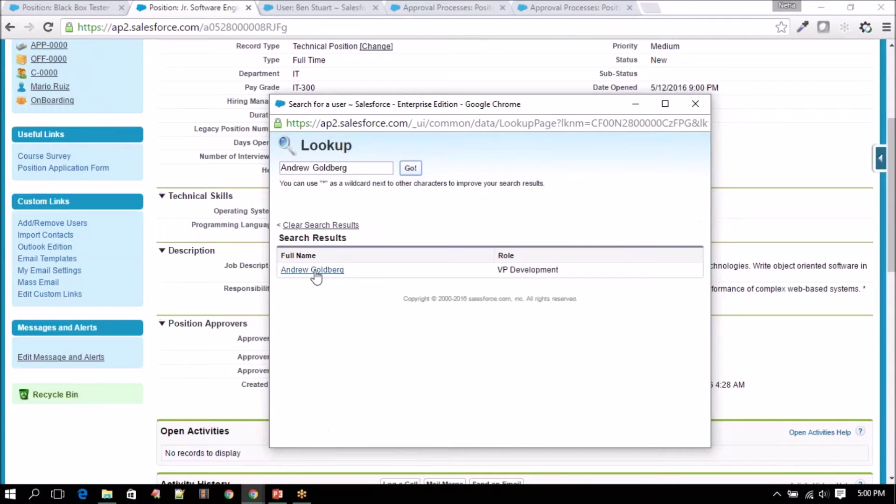
pyautogui.click(312, 268)
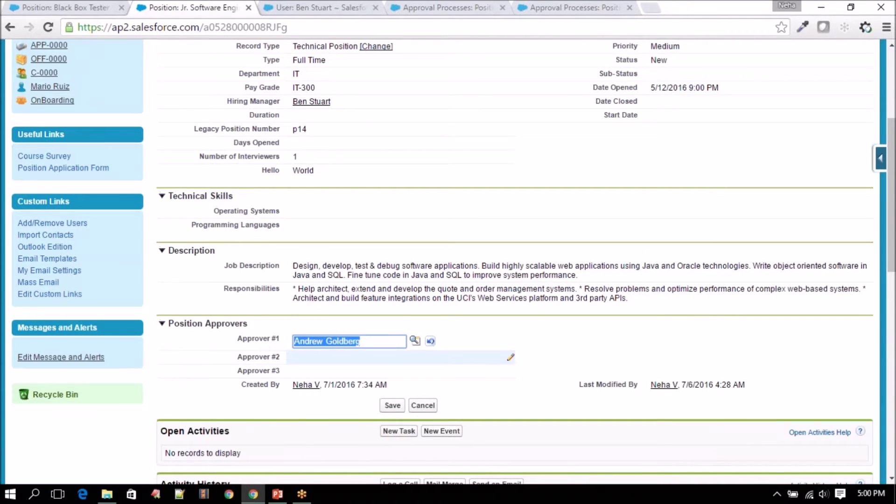
# Assign the user with the VP Human Resources role as Approver #2 on the position
pyautogui.doubleClick(322, 357)
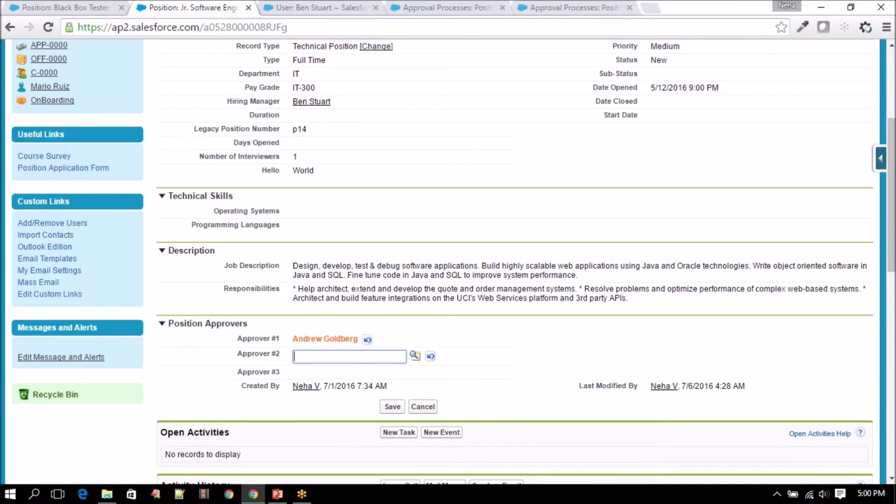
pyautogui.click(414, 356)
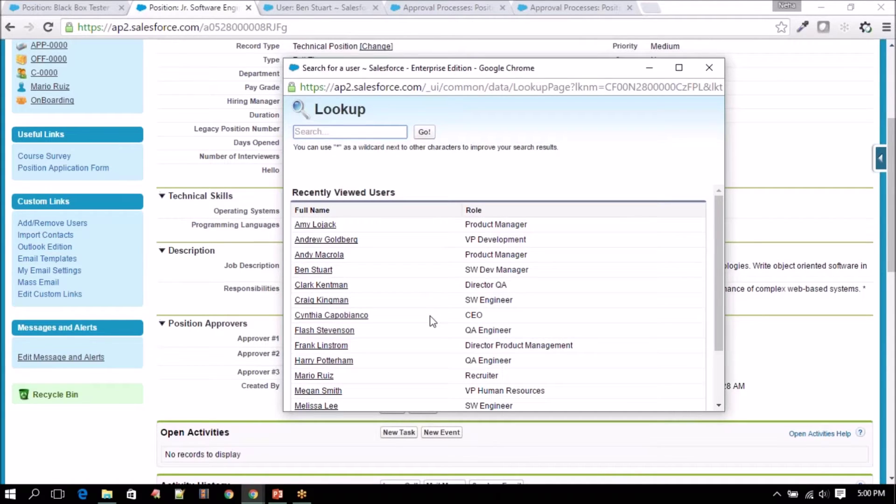
pyautogui.scroll(-3, 433, 322)
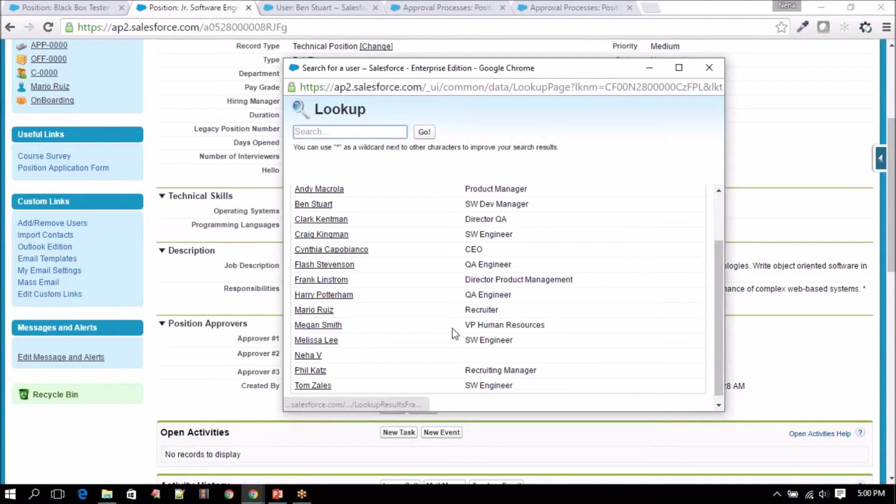
pyautogui.click(321, 326)
pyautogui.doubleClick(314, 376)
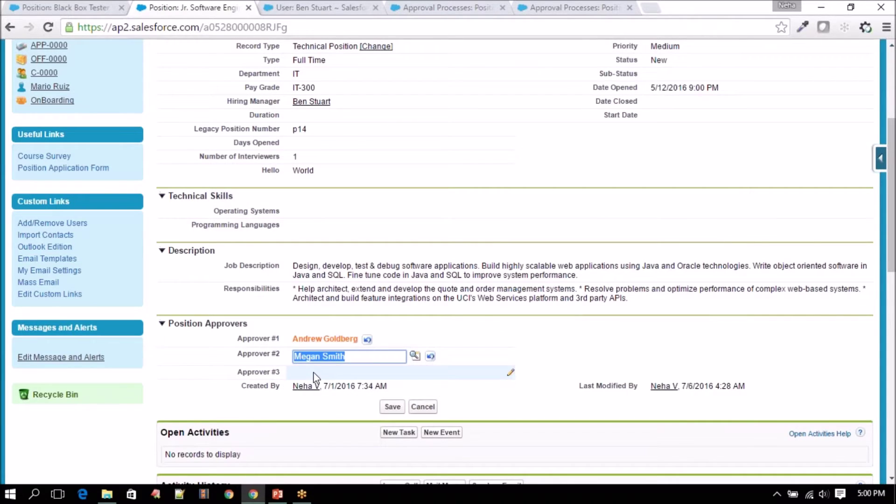
# Check in the New Positions approval process which kind of approver step 3 requires for Approver #3
pyautogui.moveTo(237, 369); pyautogui.dragTo(287, 369)
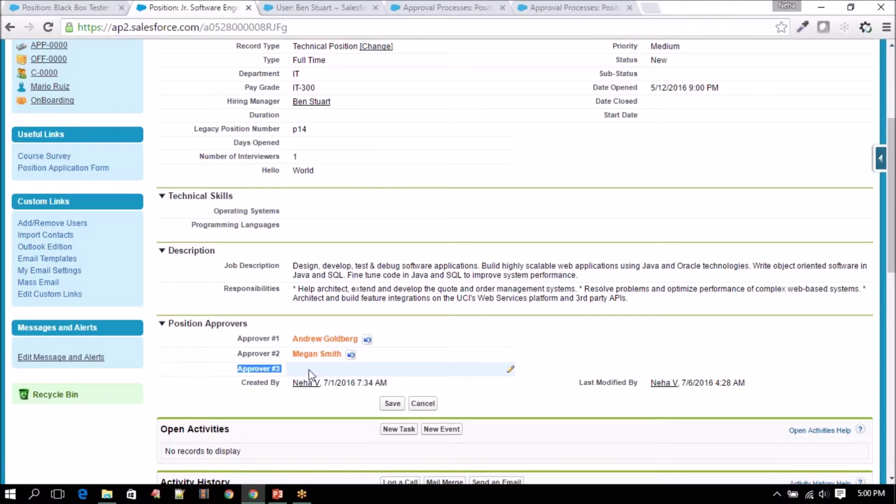
pyautogui.click(413, 7)
pyautogui.scroll(-1, 345, 322)
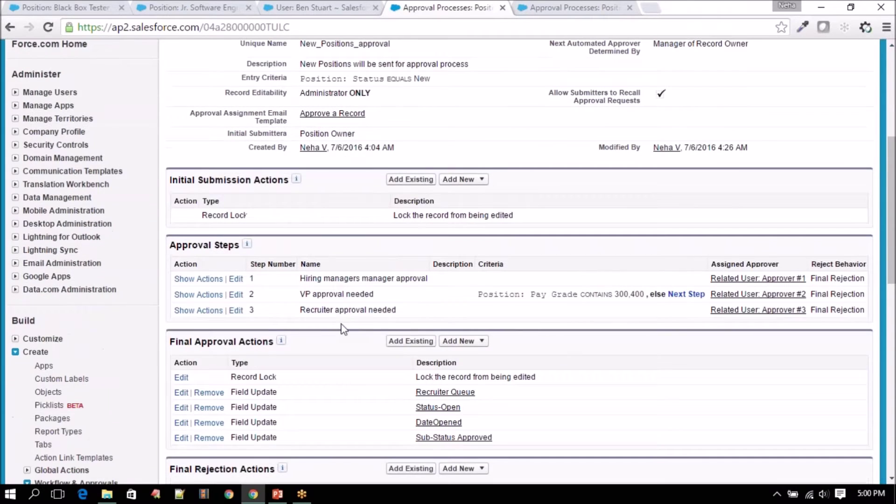
pyautogui.moveTo(305, 309); pyautogui.dragTo(406, 310)
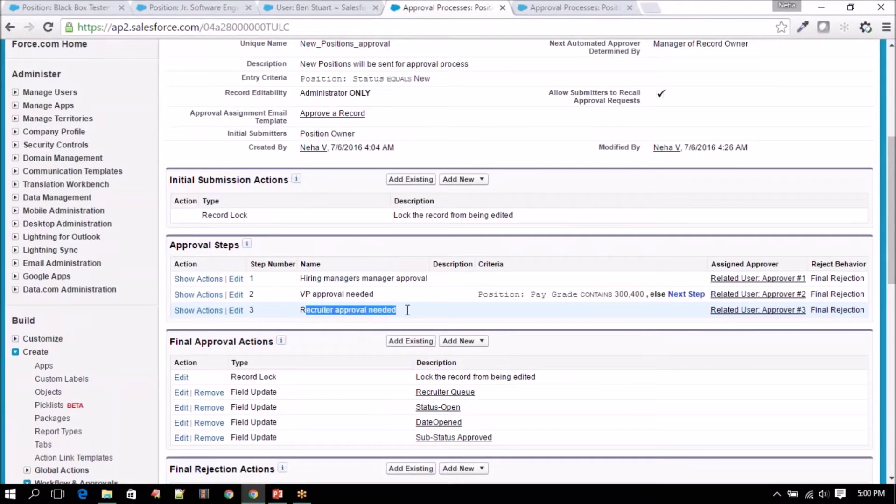
pyautogui.click(313, 5)
pyautogui.click(181, 6)
# Assign the user with the Recruiter role as Approver #3 and save the position record
pyautogui.doubleClick(311, 370)
pyautogui.click(415, 371)
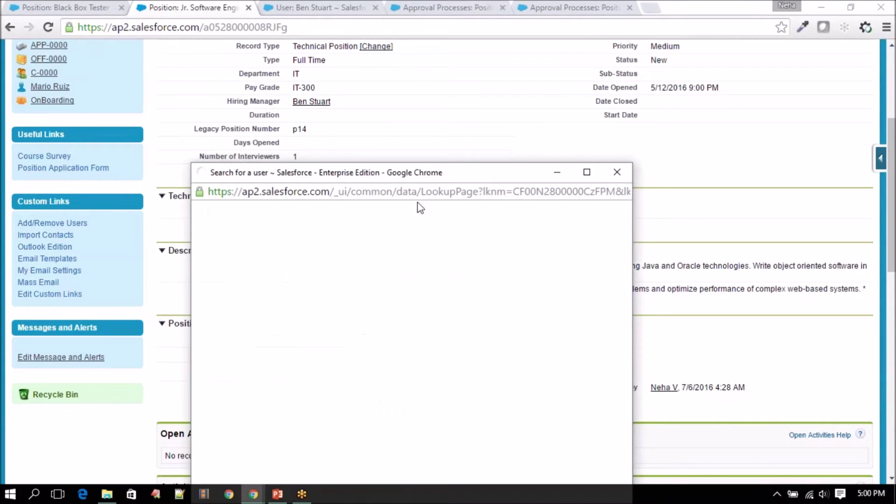
pyautogui.moveTo(422, 173); pyautogui.dragTo(478, 65)
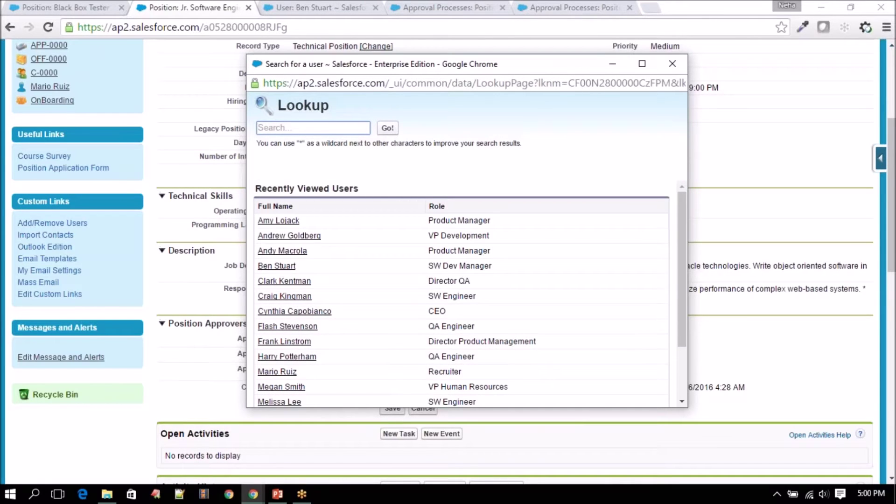
pyautogui.scroll(-2, 468, 296)
pyautogui.click(280, 308)
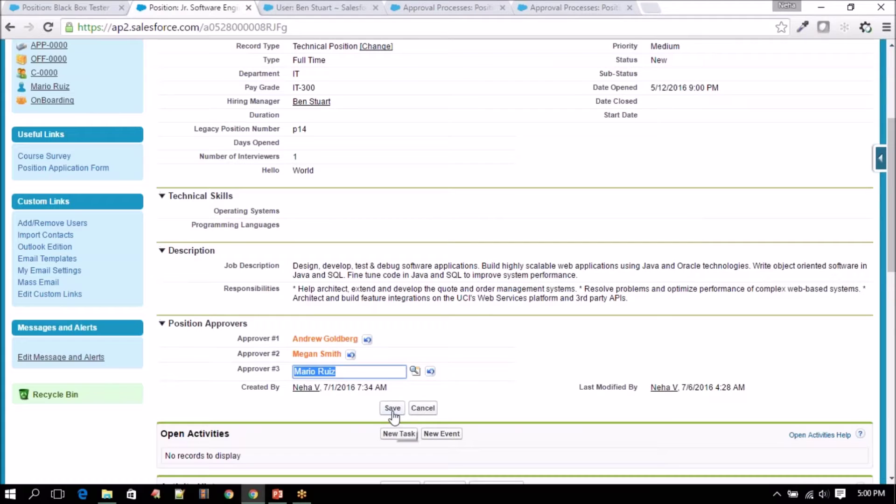
pyautogui.click(392, 408)
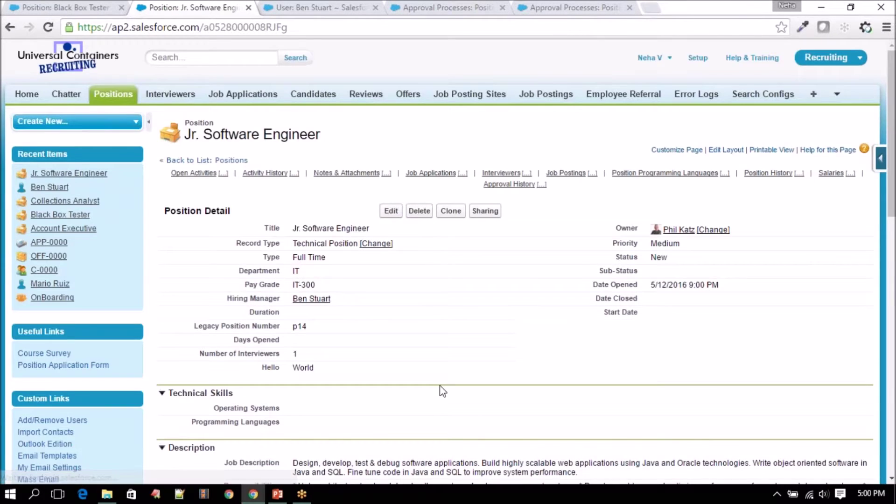
# Submit the Jr. Software Engineer position for approval from its Approval History section and accept the confirmation
pyautogui.scroll(-6, 443, 391)
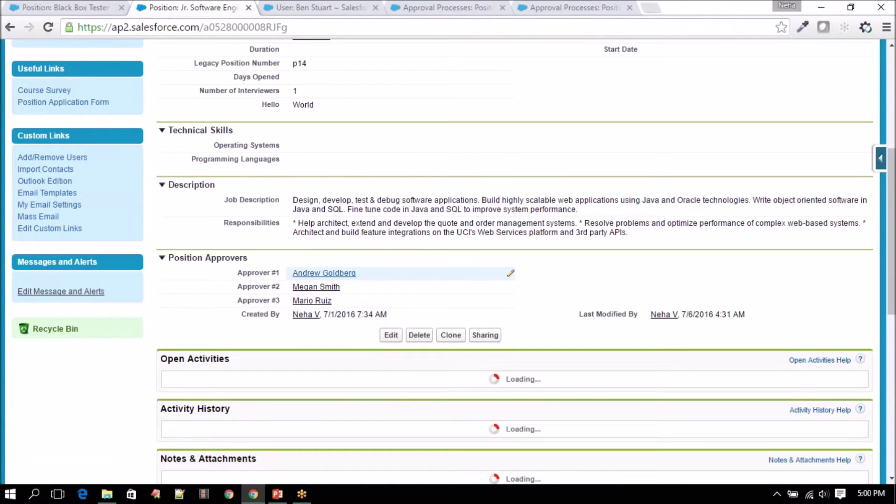
pyautogui.scroll(-8, 299, 362)
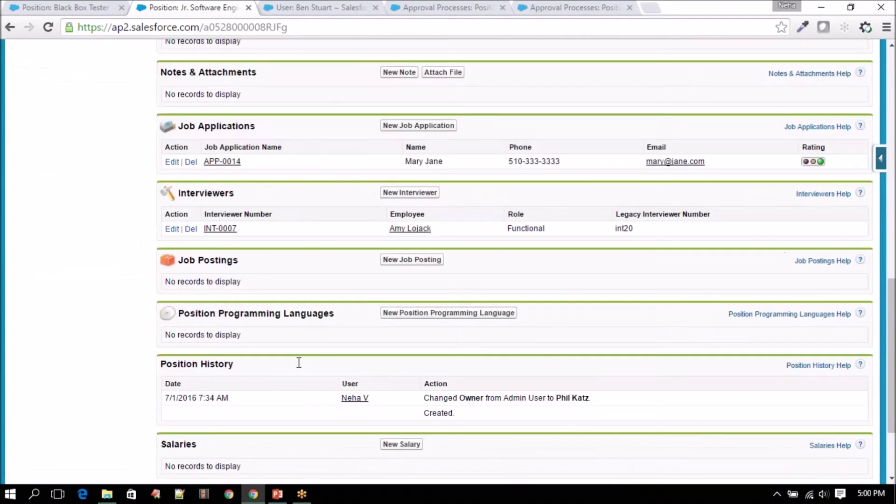
pyautogui.scroll(-3, 299, 362)
pyautogui.click(450, 383)
pyautogui.click(500, 123)
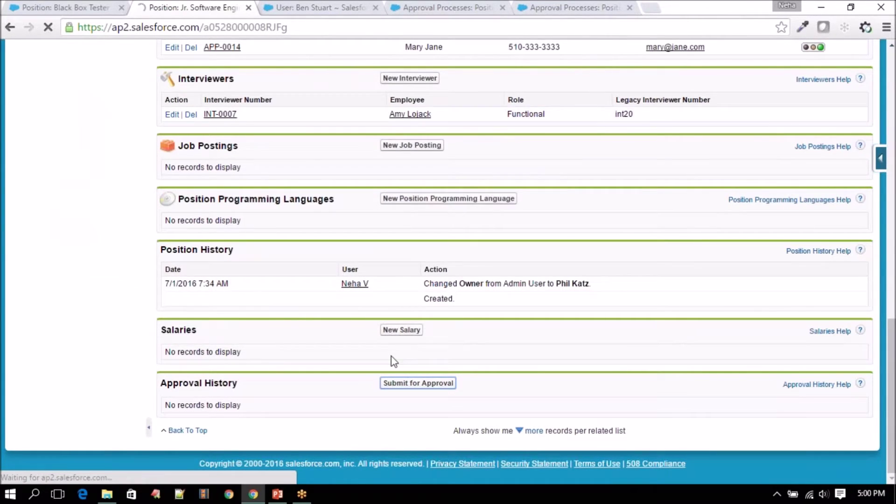
# Examine the position's Approval History for the submitter, the pending step and its assigned approver, and check the record header
pyautogui.scroll(-15, 393, 361)
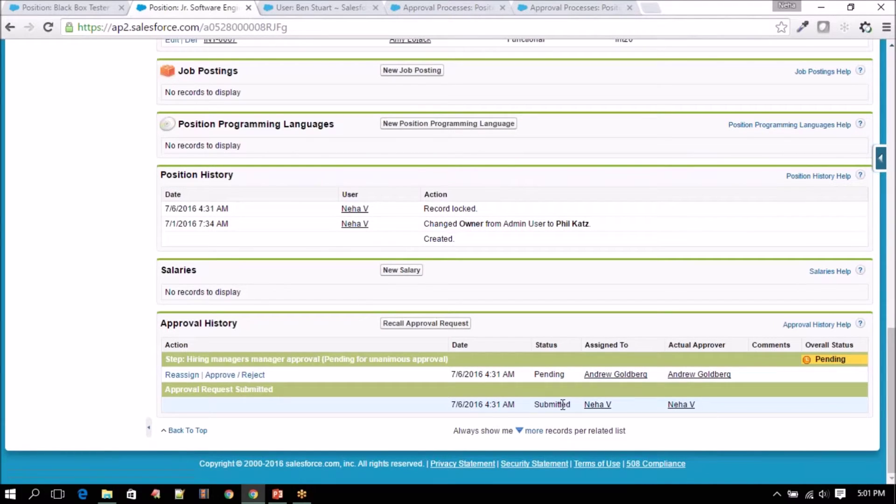
pyautogui.moveTo(579, 405); pyautogui.dragTo(637, 407)
pyautogui.scroll(20, 636, 408)
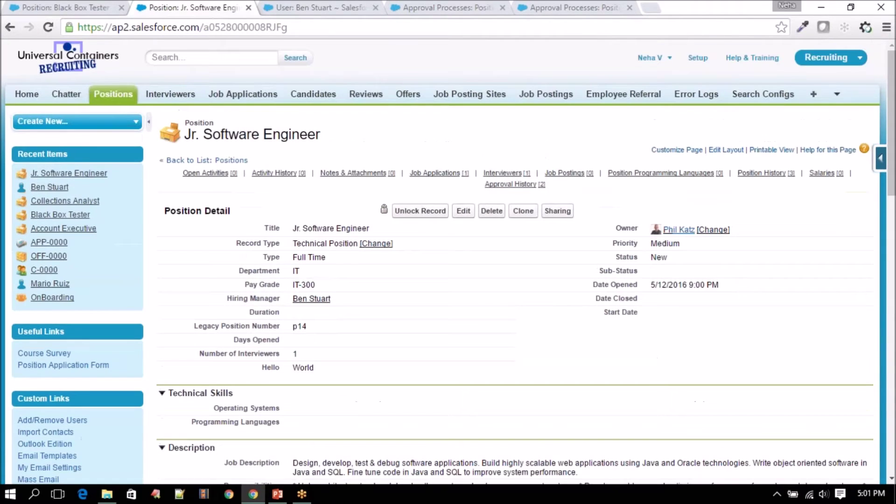
pyautogui.scroll(-15, 622, 422)
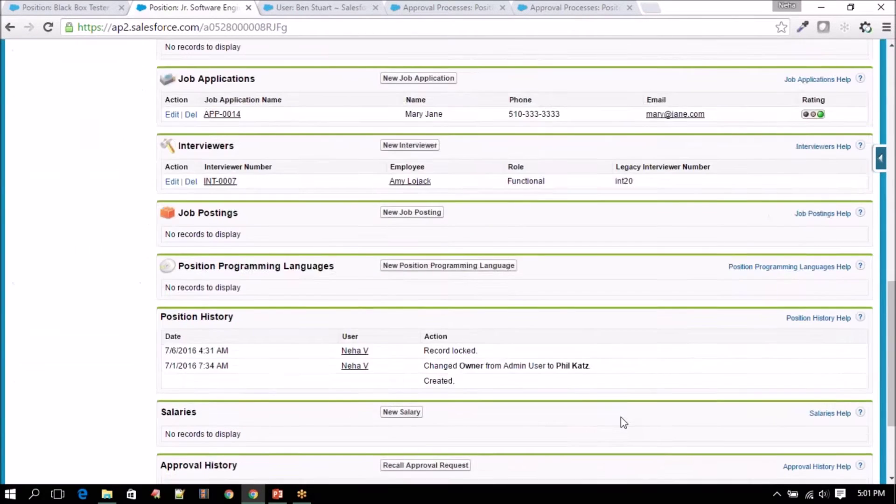
pyautogui.scroll(-3, 623, 422)
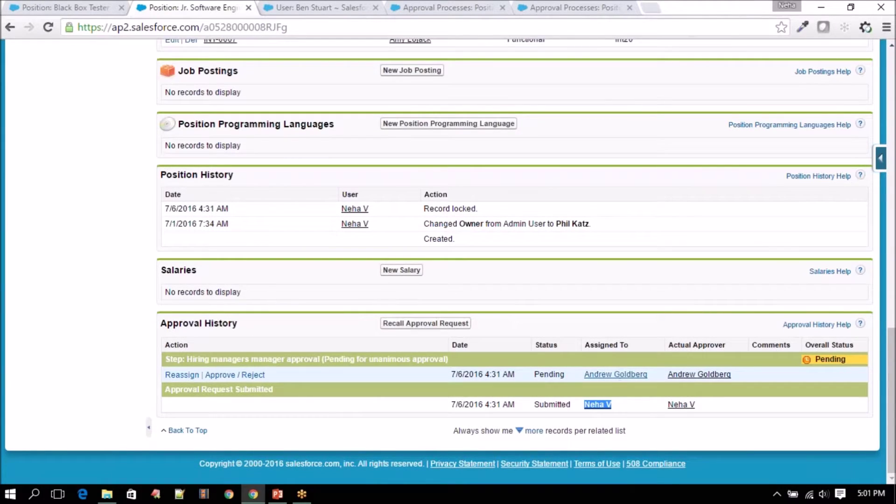
# Open the pending approver's user detail in a separate browser tab and log in as that user
pyautogui.rightClick(624, 376)
pyautogui.click(700, 395)
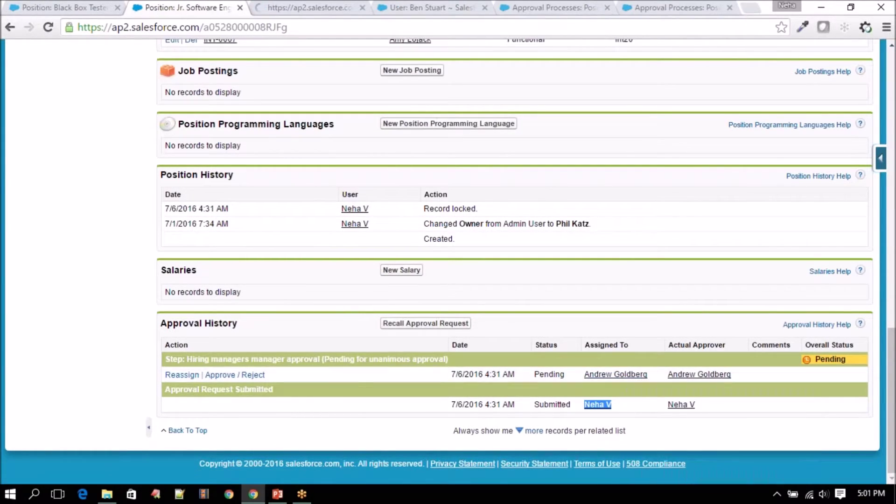
pyautogui.click(329, 7)
pyautogui.moveTo(329, 7); pyautogui.dragTo(234, 7)
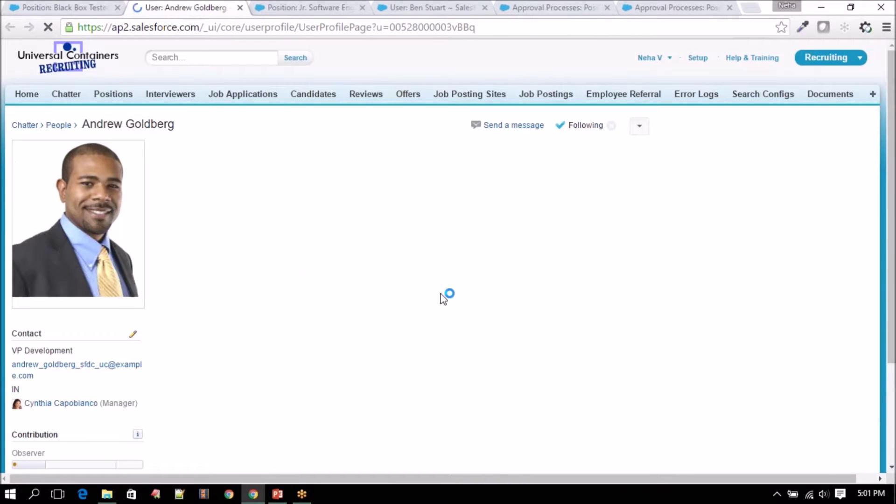
pyautogui.click(640, 125)
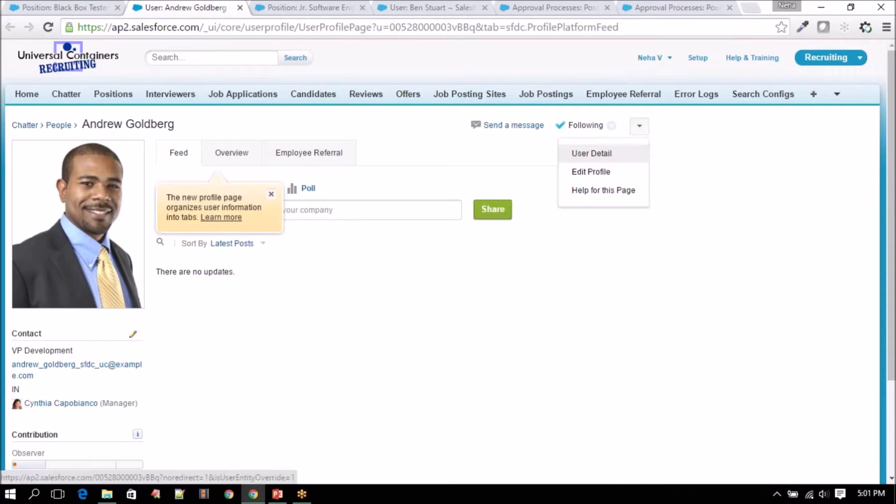
pyautogui.click(605, 153)
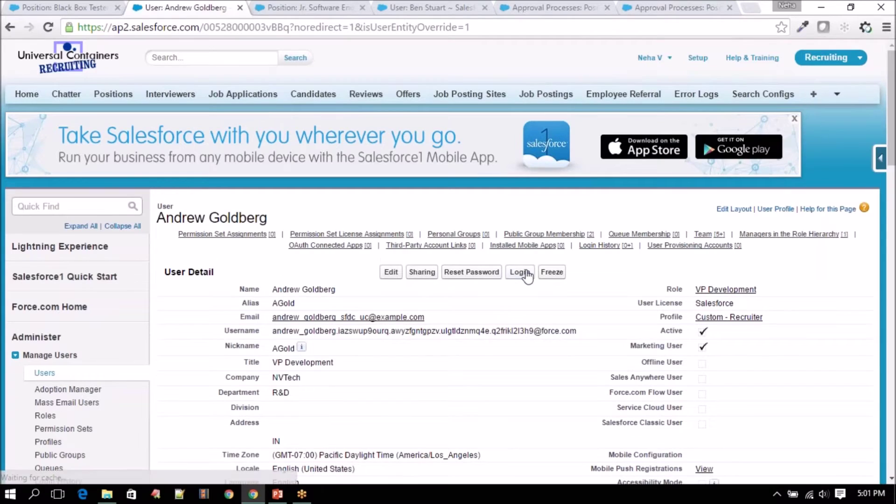
pyautogui.click(526, 274)
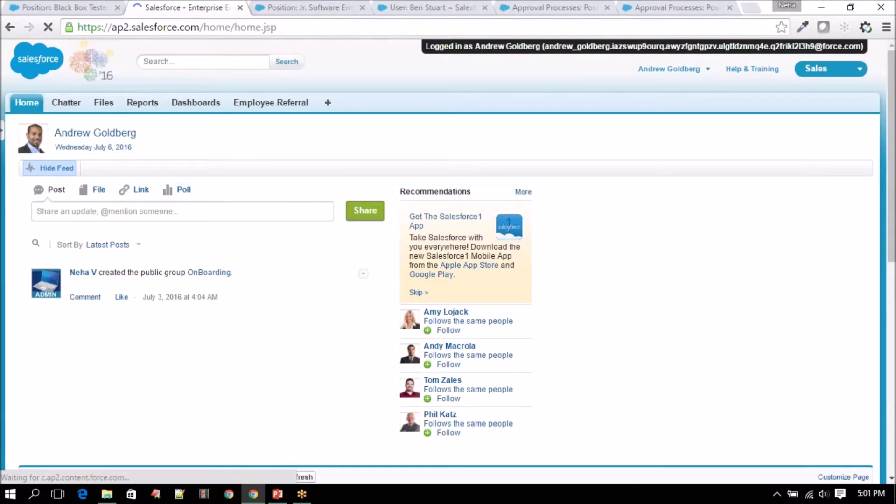
# Hide the home feed, compare the pending item with the position's approvers, and try to open Approve / Reject for Jr. Software Engineer
pyautogui.click(51, 169)
pyautogui.scroll(-3, 25, 303)
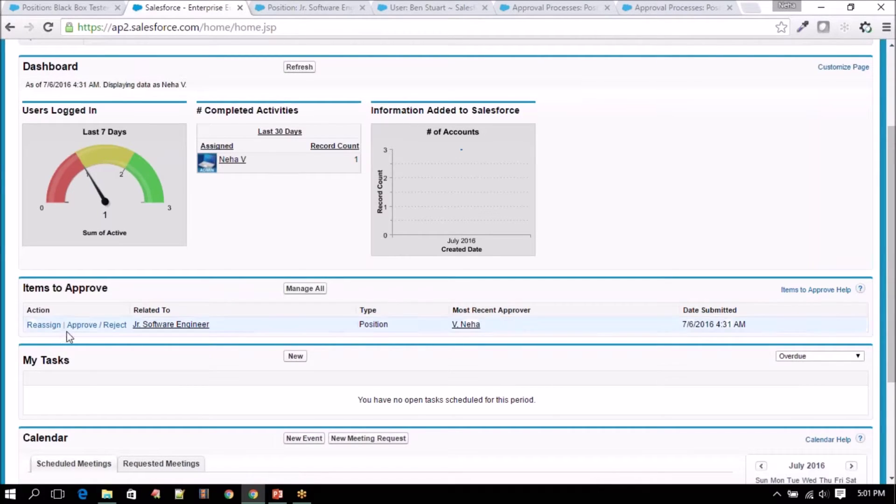
pyautogui.click(299, 7)
pyautogui.scroll(20, 308, 264)
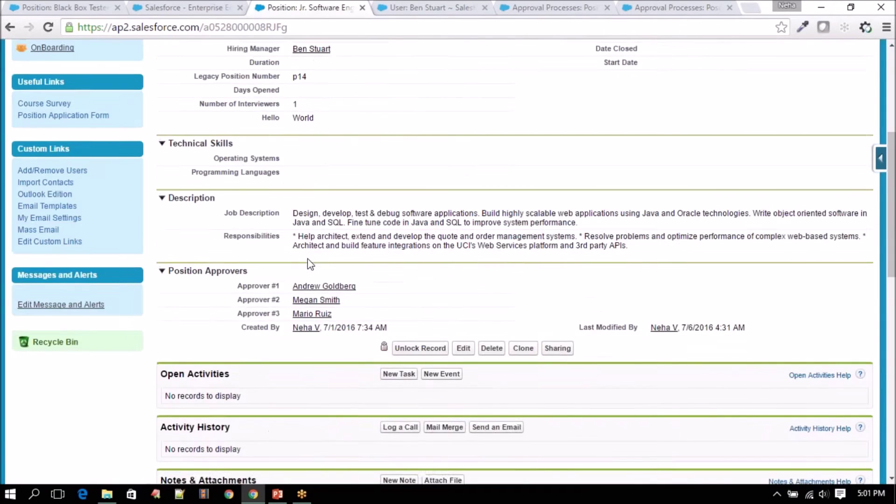
pyautogui.click(191, 7)
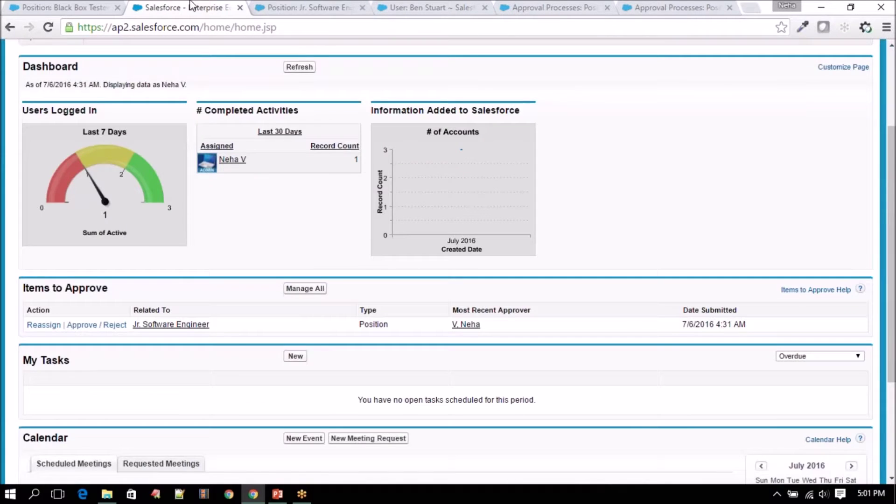
pyautogui.scroll(3, 112, 313)
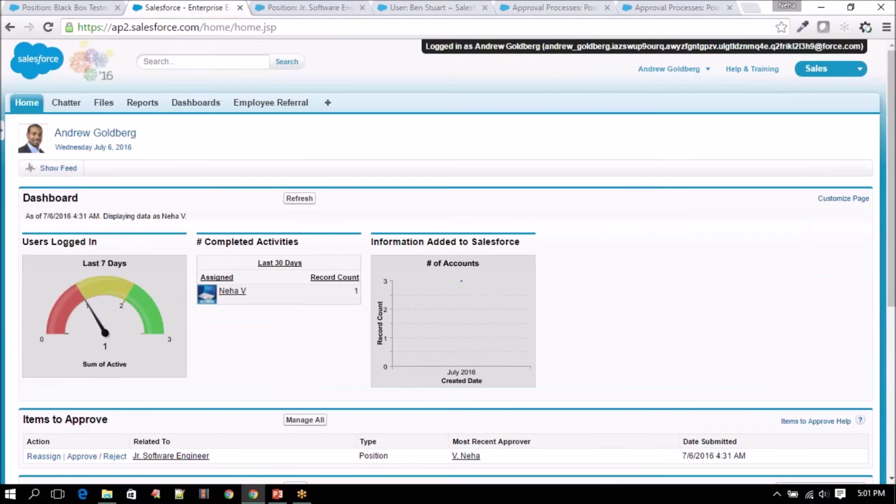
pyautogui.scroll(-5, 149, 310)
pyautogui.click(96, 194)
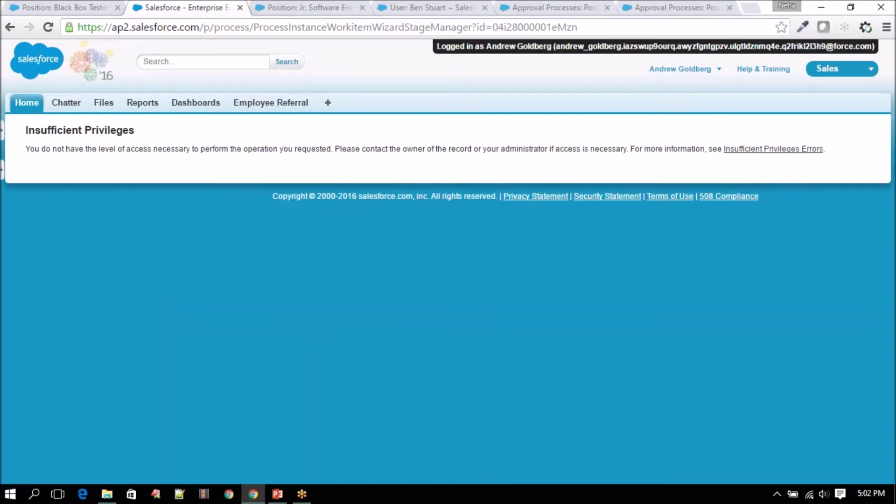
# Return to the approver's home page and log out of the approver's session
pyautogui.click(9, 29)
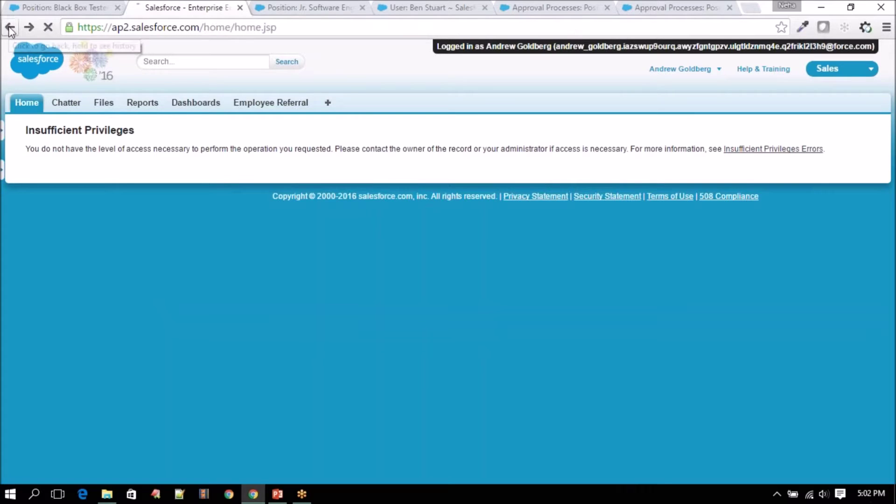
pyautogui.scroll(-3, 359, 390)
pyautogui.scroll(4, 160, 373)
pyautogui.scroll(4, 161, 386)
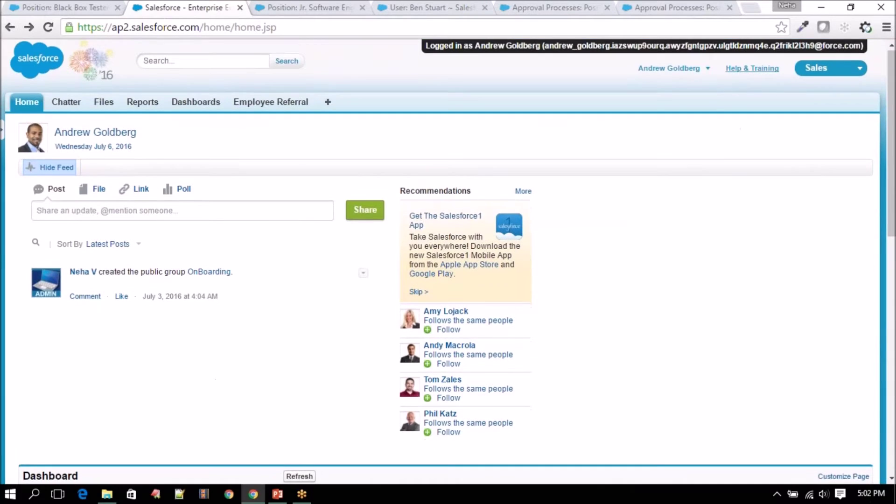
pyautogui.click(678, 70)
pyautogui.click(639, 140)
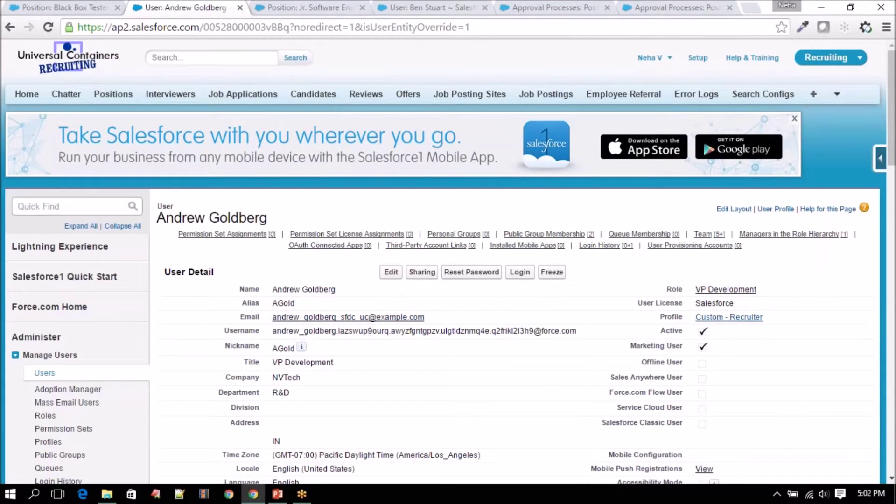
# Open the approver's Custom - Recruiter profile in a separate browser tab and display its Object Settings
pyautogui.rightClick(704, 317)
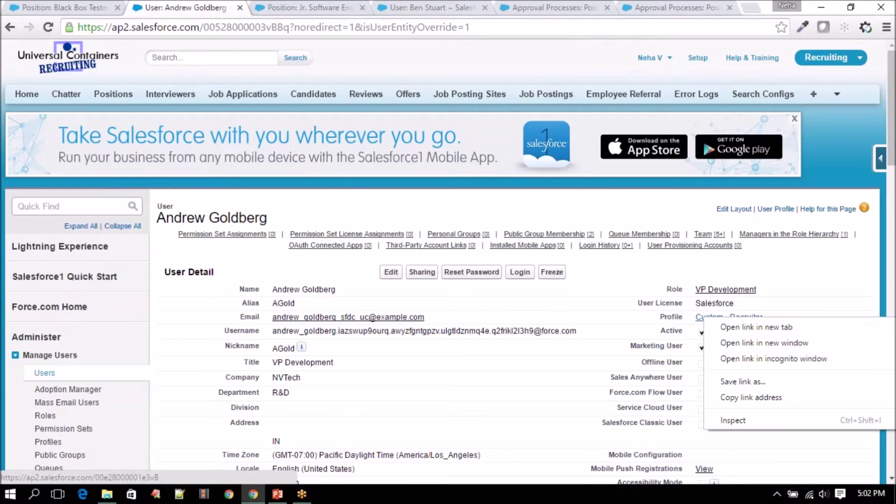
pyautogui.click(737, 328)
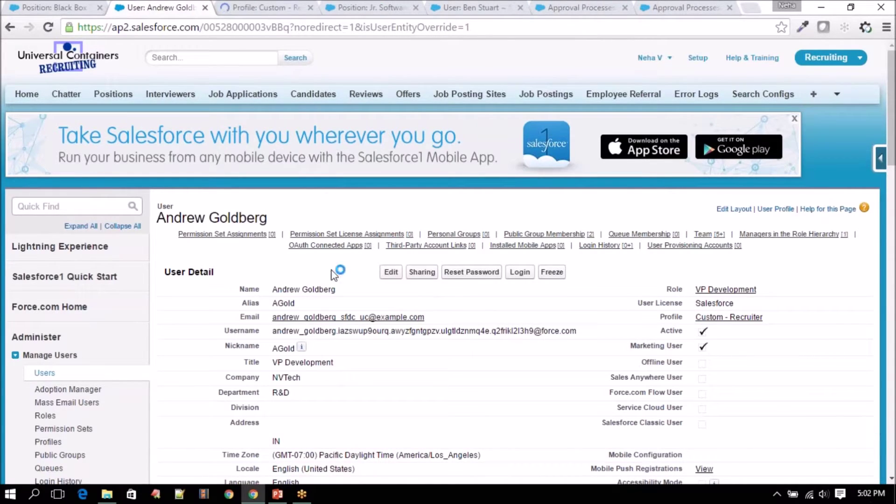
pyautogui.click(256, 8)
pyautogui.scroll(-4, 306, 311)
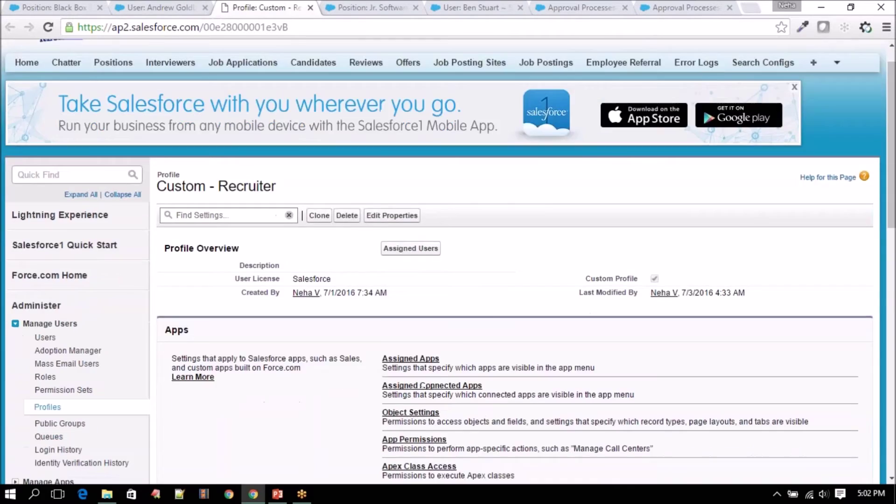
pyautogui.click(411, 246)
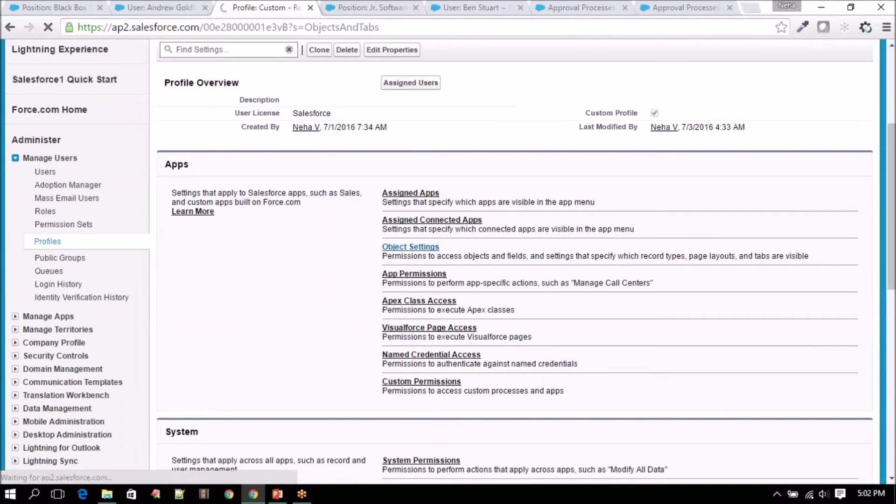
# Search the profile's object settings for "positio" and check the object permissions for Positions
pyautogui.scroll(-3, 416, 323)
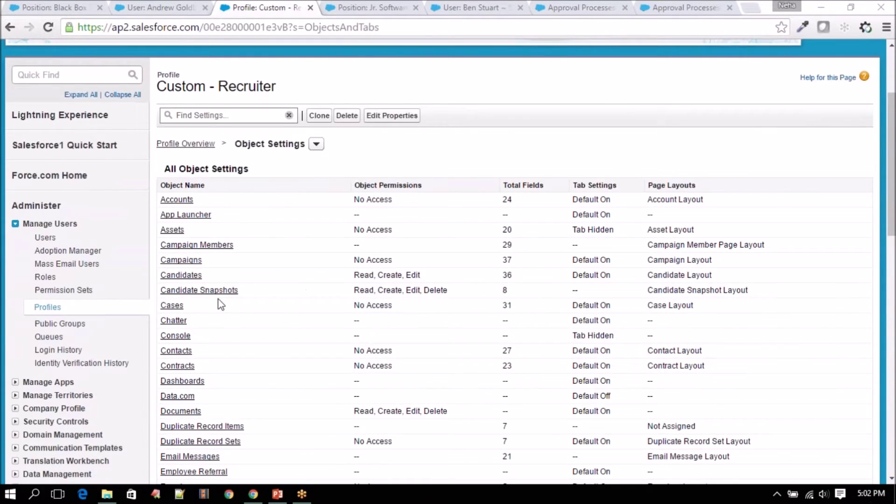
pyautogui.scroll(-1, 220, 305)
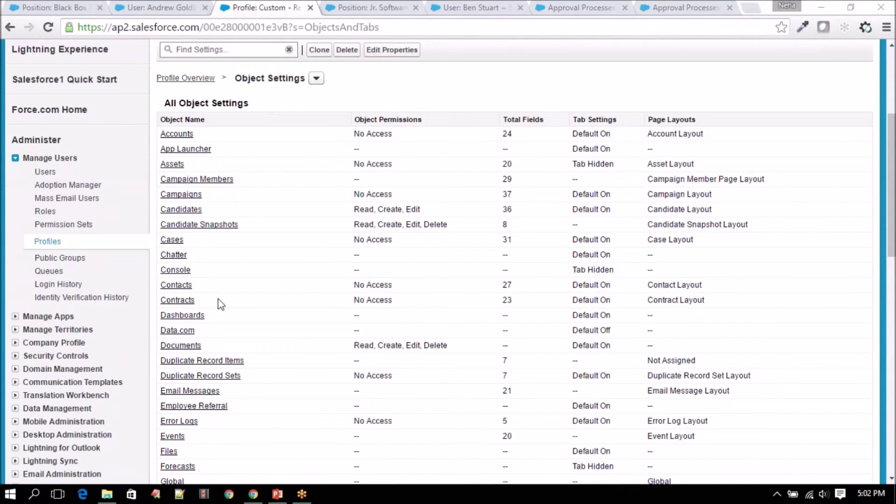
pyautogui.hotkey('ctrl', 'f')
pyautogui.write('positio')
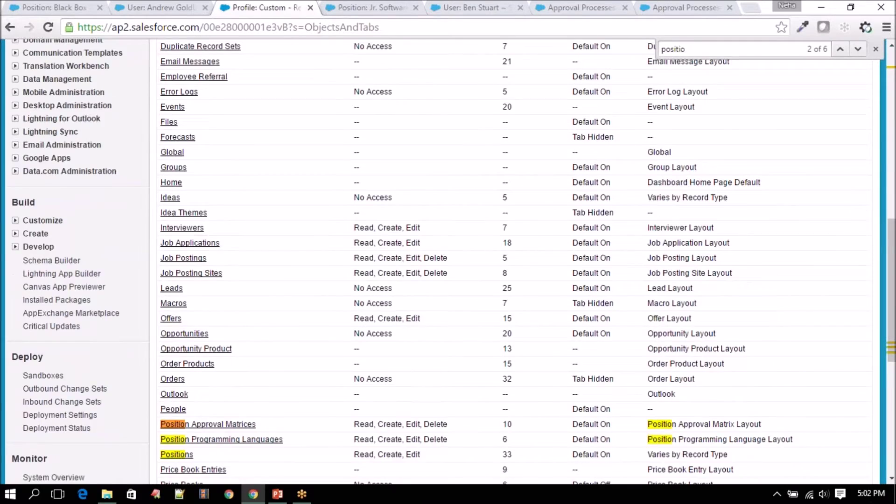
pyautogui.scroll(-2, 396, 361)
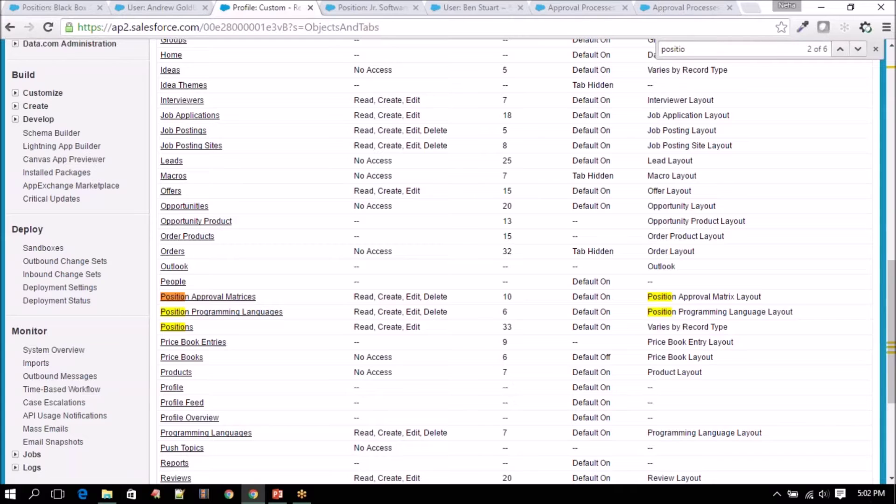
# Review the approver's user record, including permission sets, group memberships and team, and return to the Custom - Recruiter object settings
pyautogui.click(160, 7)
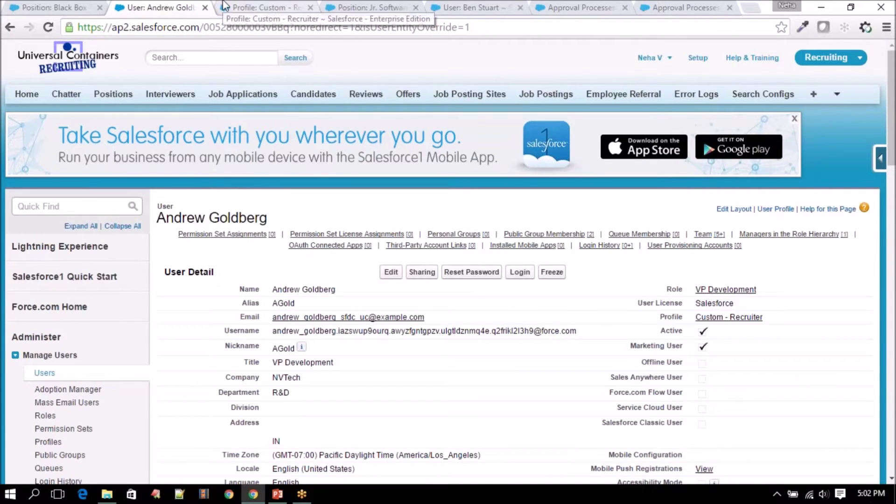
pyautogui.scroll(-3, 448, 262)
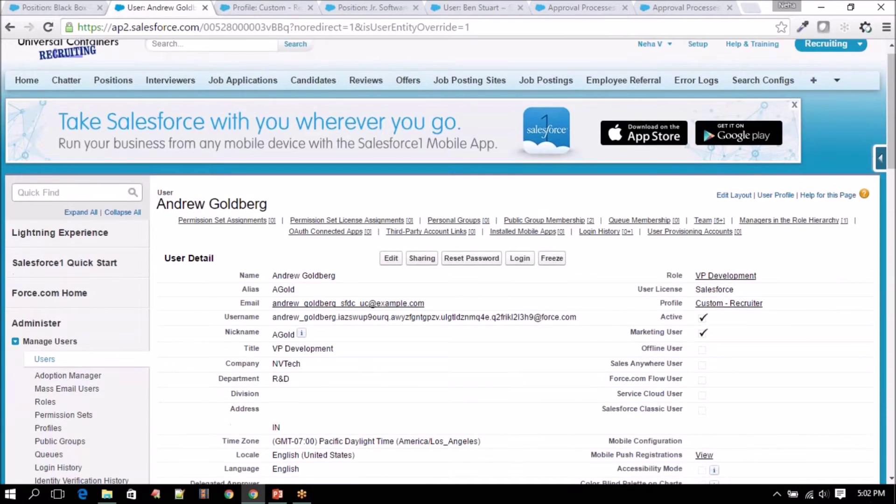
pyautogui.scroll(-8, 448, 262)
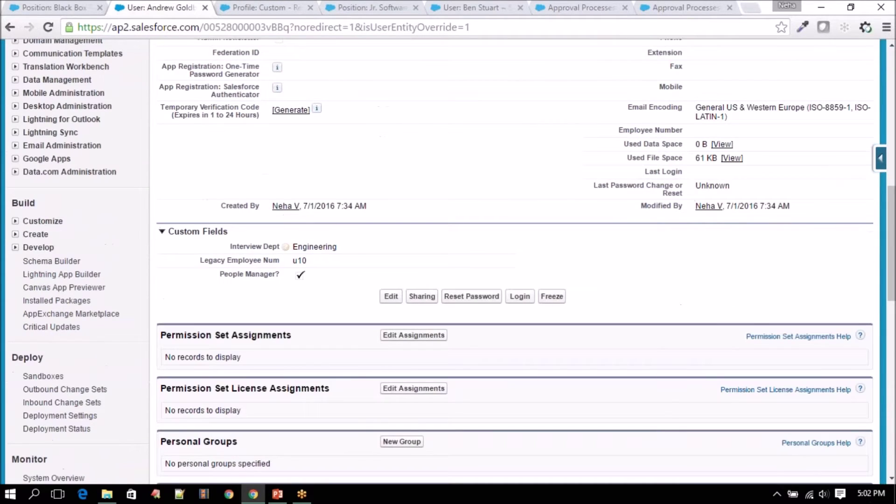
pyautogui.scroll(4, 448, 261)
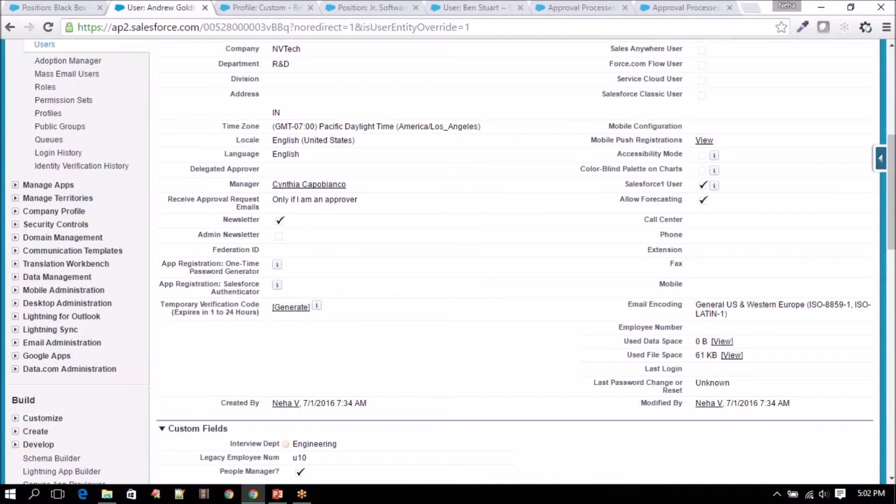
pyautogui.scroll(-9, 448, 262)
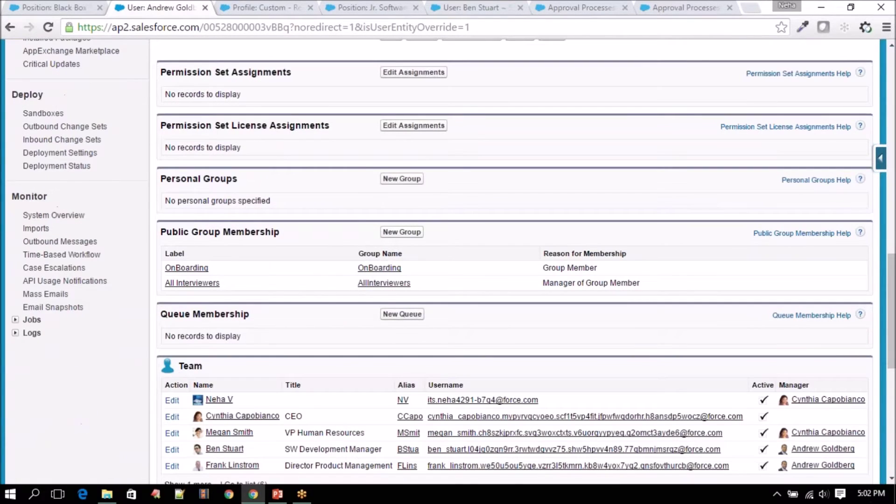
pyautogui.scroll(-5, 448, 262)
pyautogui.scroll(-3, 448, 262)
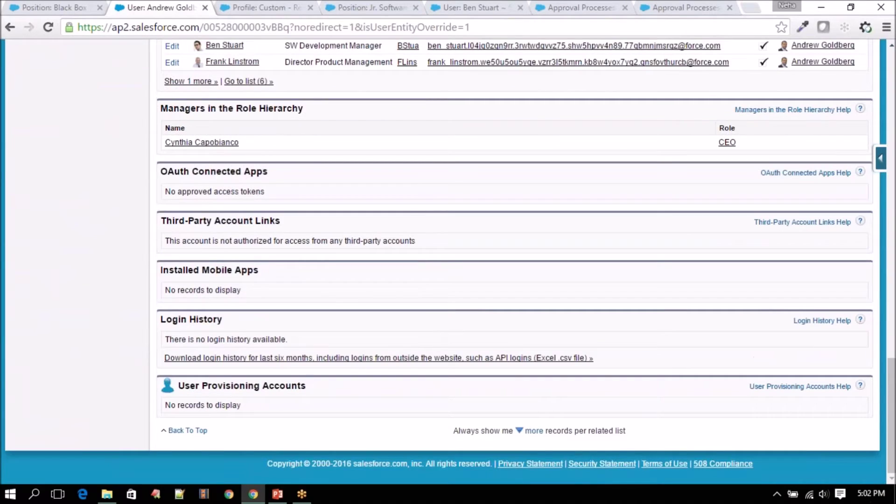
pyautogui.click(250, 5)
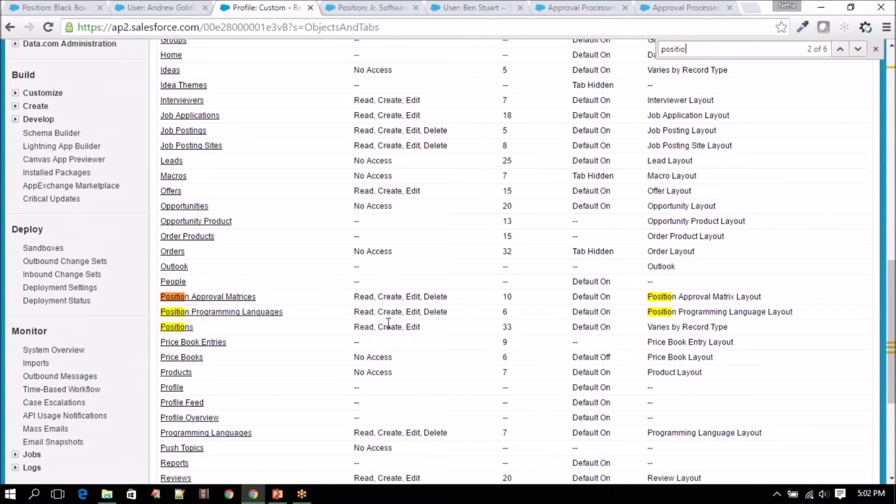
# Enable the Delete, View All and Modify All object permissions for Positions in the Custom - Recruiter profile and save
pyautogui.click(176, 326)
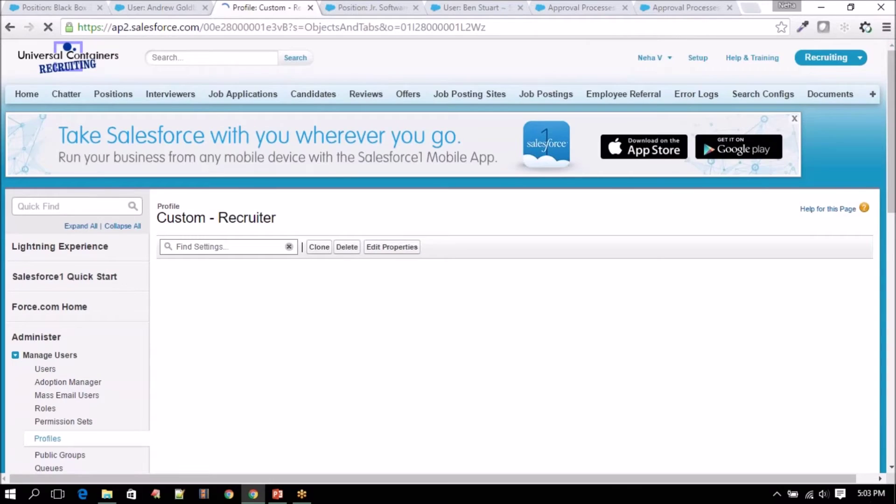
pyautogui.scroll(-2, 443, 261)
pyautogui.click(391, 170)
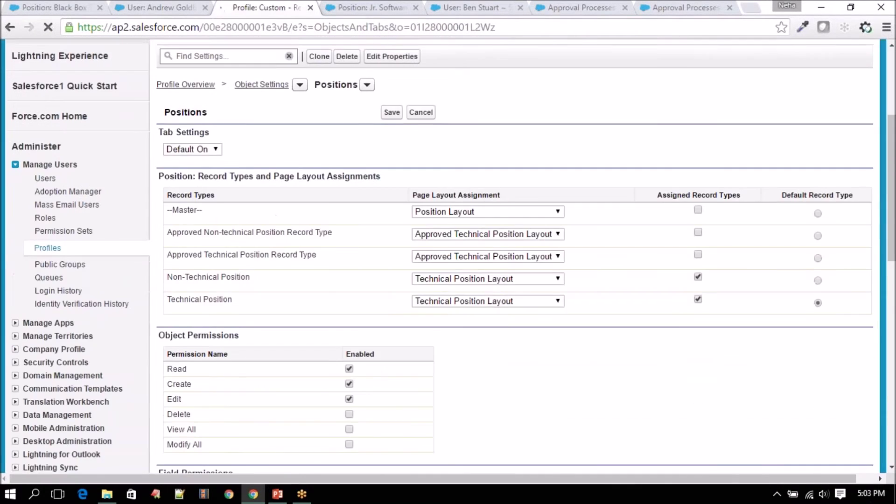
pyautogui.scroll(-3, 410, 381)
pyautogui.click(349, 275)
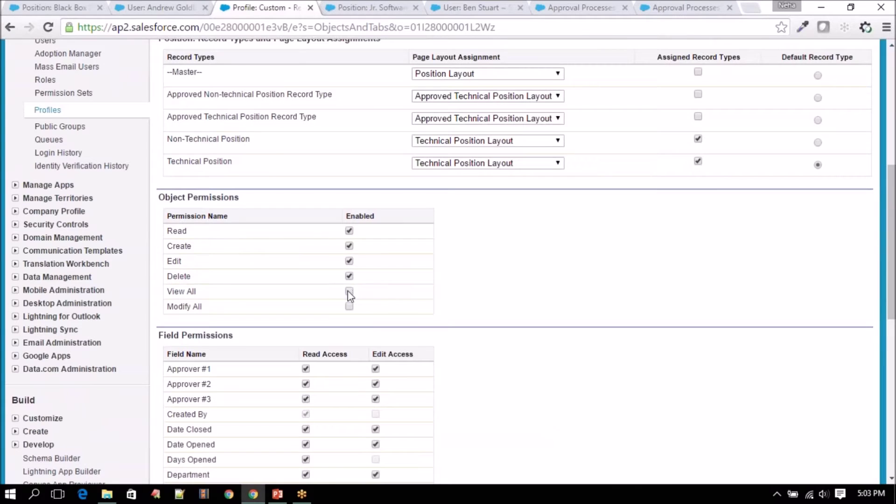
pyautogui.click(349, 306)
pyautogui.scroll(-10, 481, 301)
pyautogui.scroll(7, 483, 303)
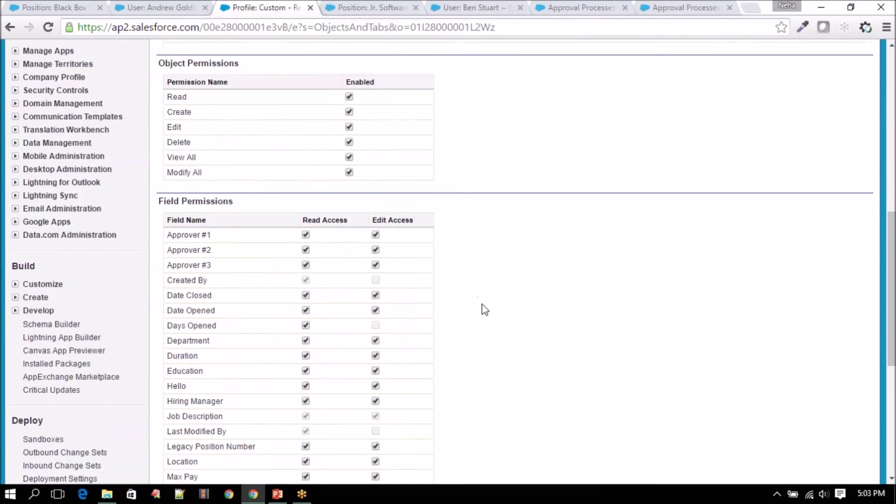
pyautogui.scroll(10, 483, 308)
pyautogui.click(392, 303)
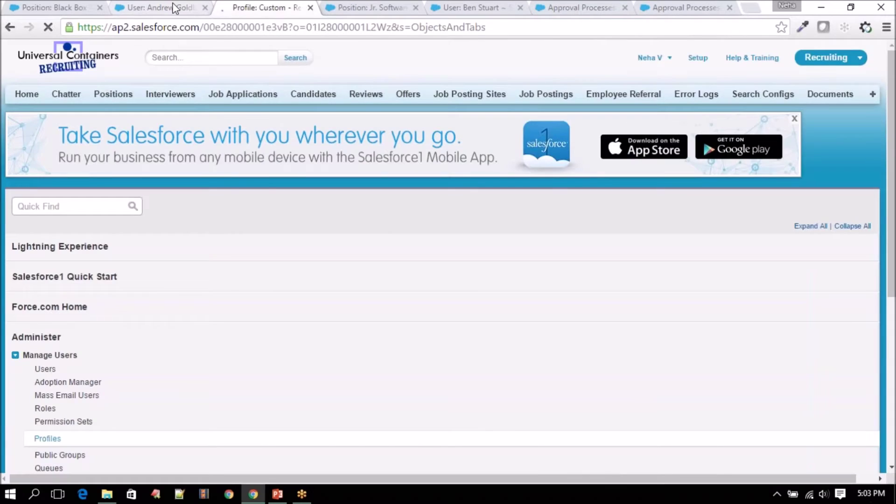
# Log in as the first approver from their user record and open the pending Jr. Software Engineer approval request
pyautogui.click(177, 8)
pyautogui.scroll(15, 483, 285)
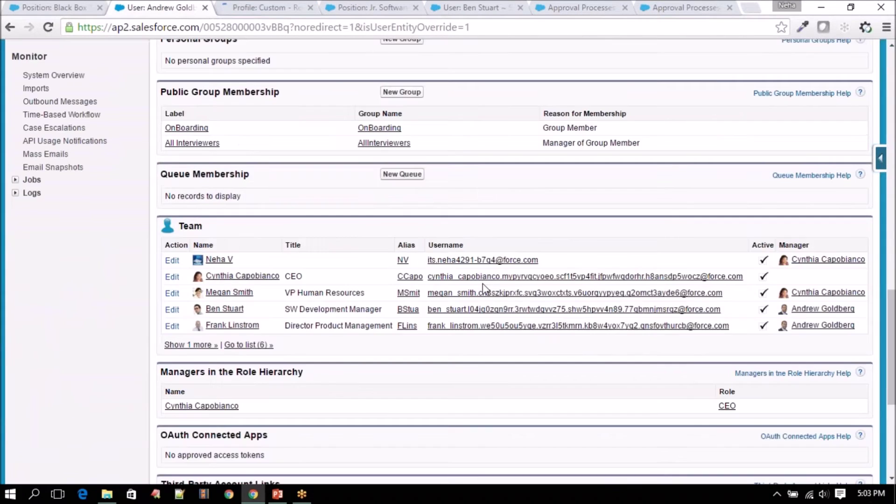
pyautogui.scroll(5, 485, 290)
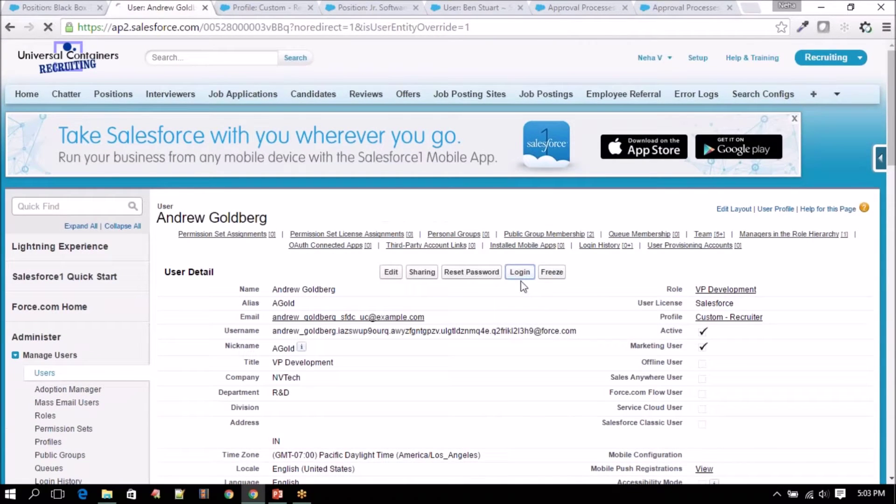
pyautogui.click(516, 269)
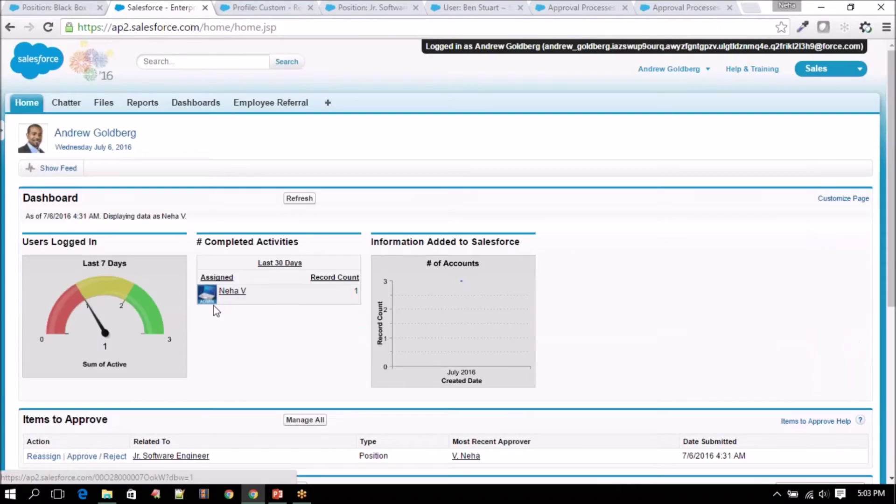
pyautogui.scroll(-5, 215, 308)
pyautogui.scroll(-2, 216, 312)
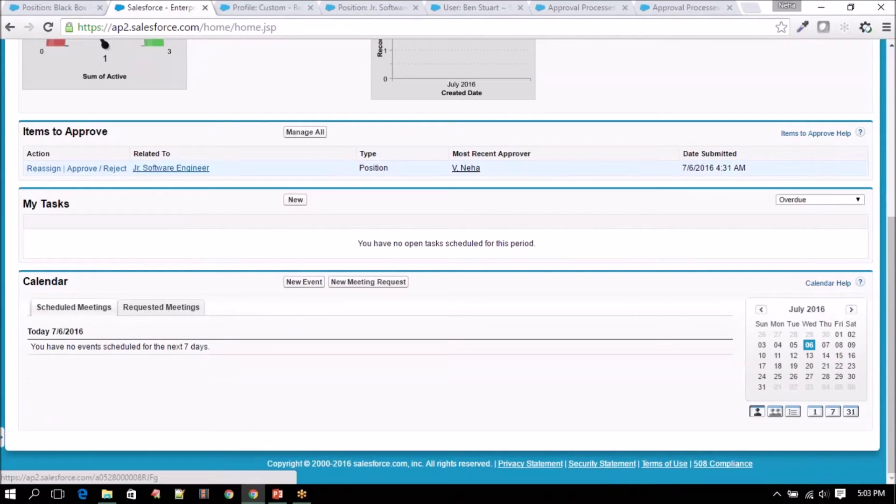
pyautogui.click(97, 169)
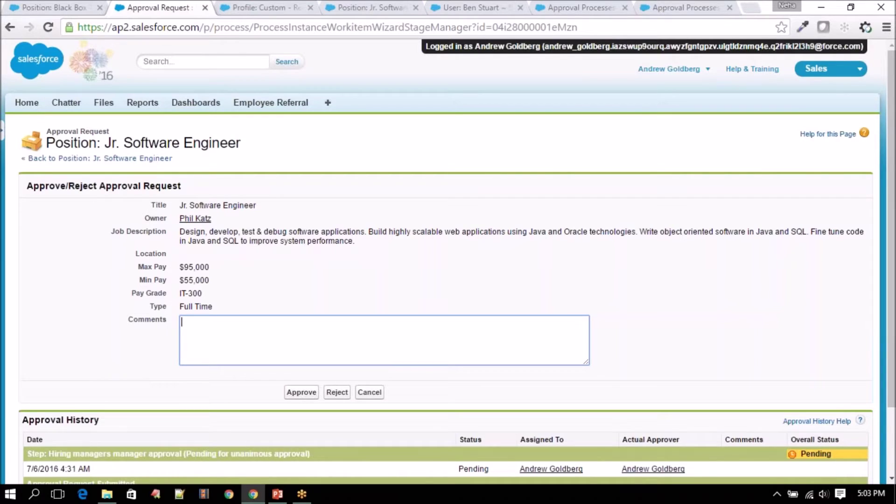
# Review the position fields shown on the approval request and check the approval steps of the New Positions approval process
pyautogui.moveTo(112, 230); pyautogui.dragTo(220, 304)
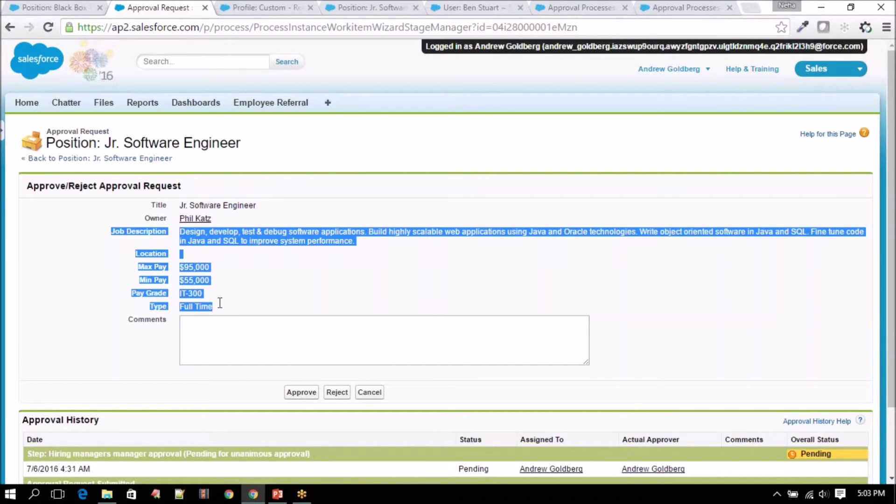
pyautogui.click(148, 293)
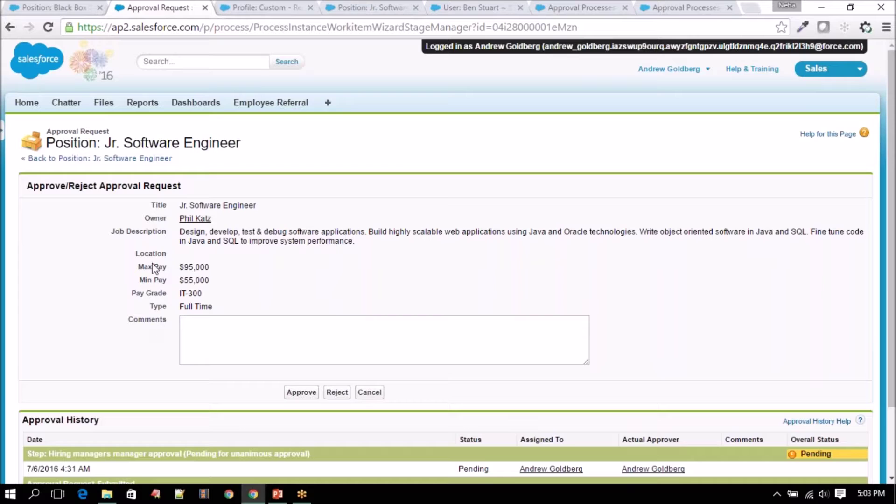
pyautogui.click(220, 345)
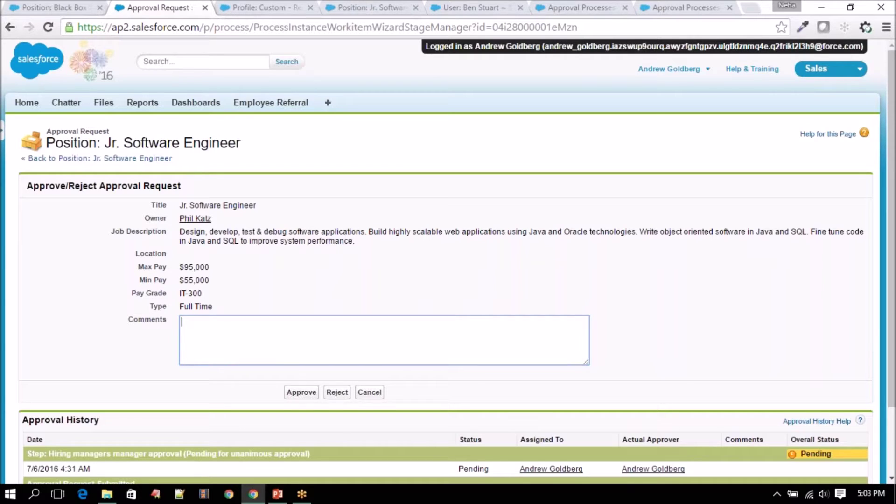
pyautogui.moveTo(219, 312); pyautogui.dragTo(131, 221)
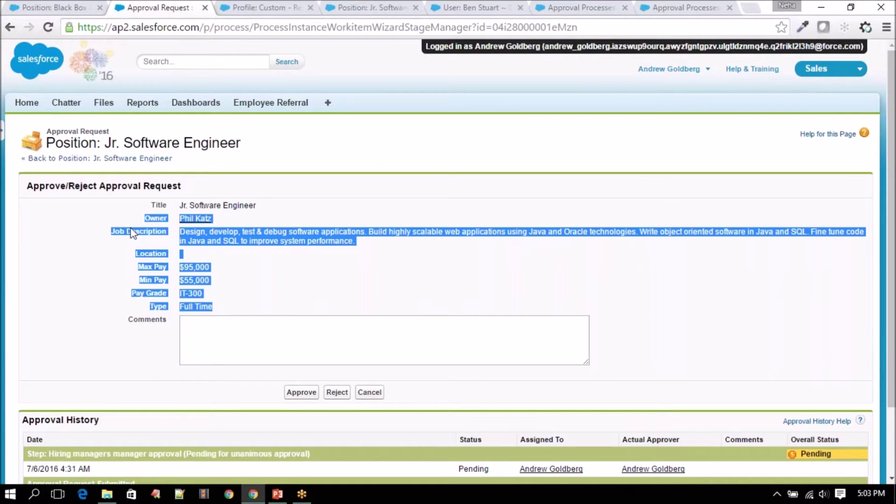
pyautogui.click(153, 270)
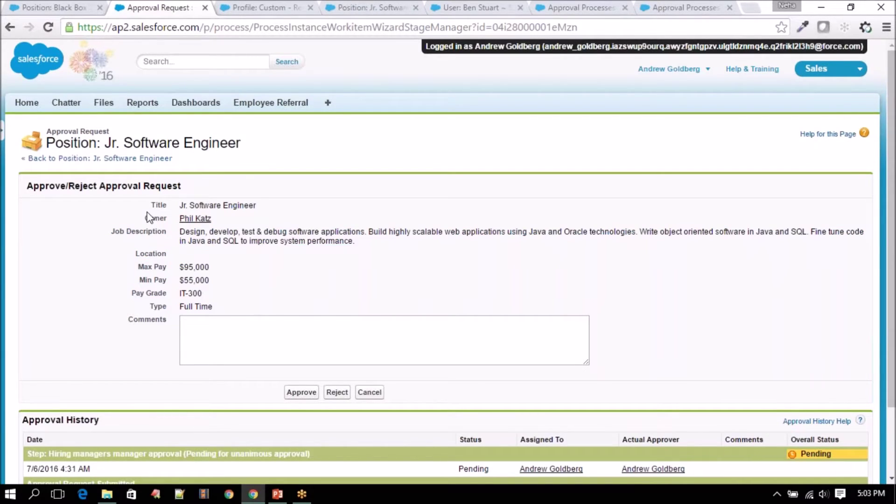
pyautogui.moveTo(145, 211); pyautogui.dragTo(162, 216)
pyautogui.click(167, 228)
pyautogui.click(555, 7)
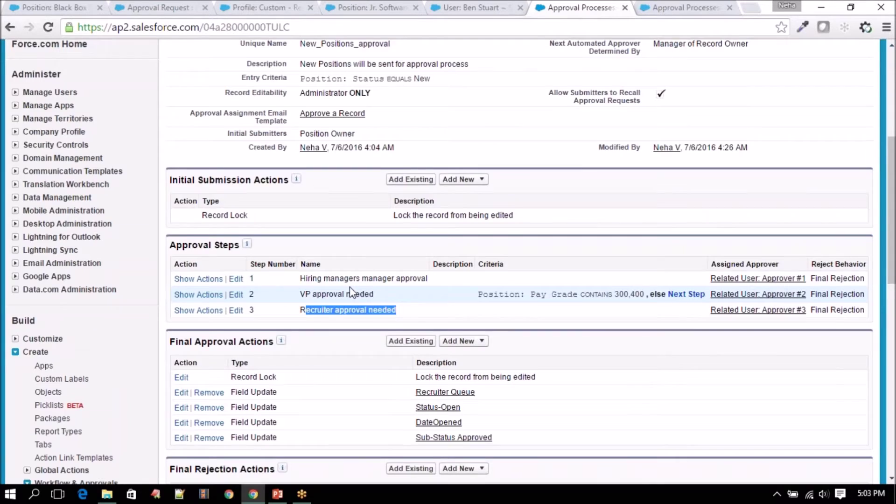
pyautogui.scroll(2, 351, 291)
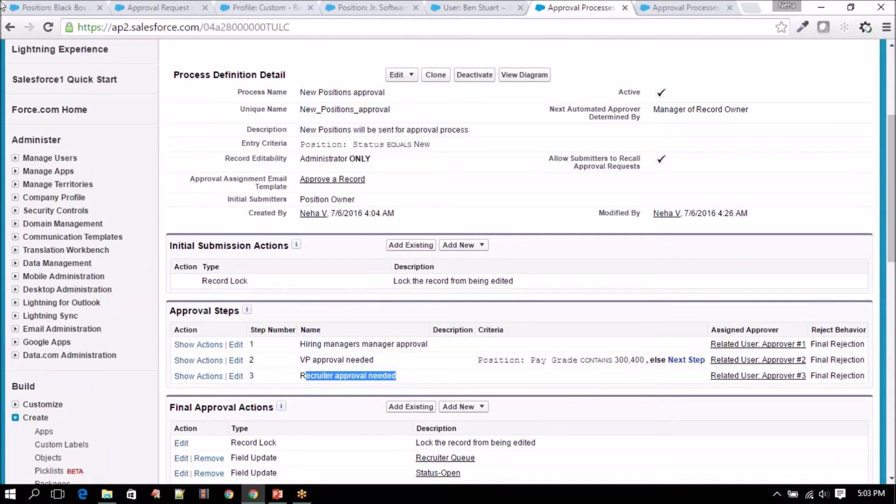
# Approve the Jr. Software Engineer approval request with the comment "Looks fine Go ahead"
pyautogui.click(155, 8)
pyautogui.click(211, 349)
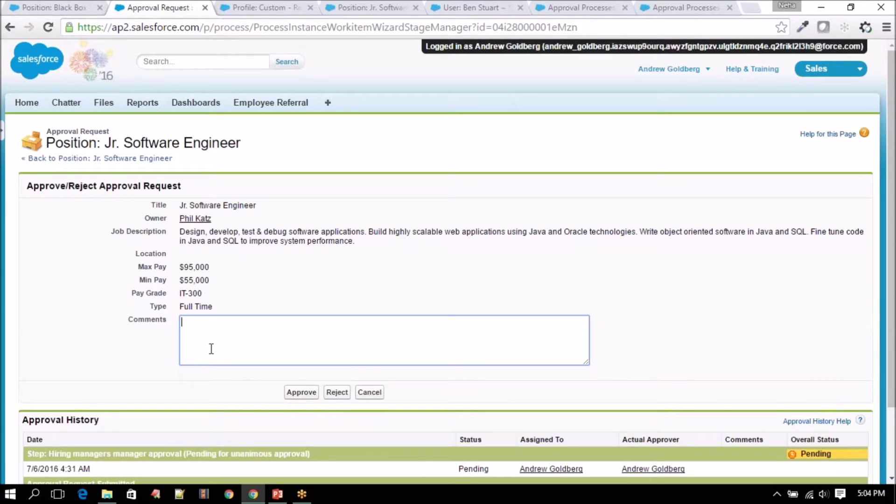
pyautogui.write('Looks fine Go ahead')
pyautogui.click(302, 393)
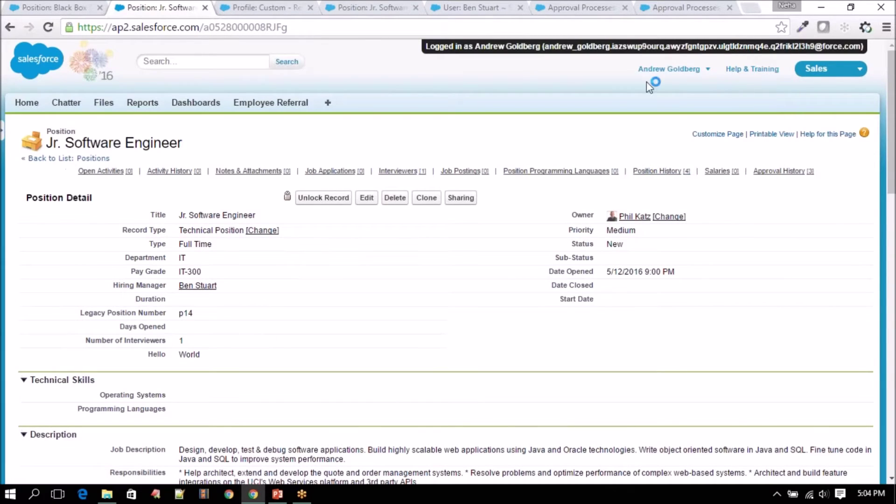
# Log out of the approver's session and close the browser tabs with the Custom - Recruiter profile and the approver's user record
pyautogui.click(650, 74)
pyautogui.click(639, 140)
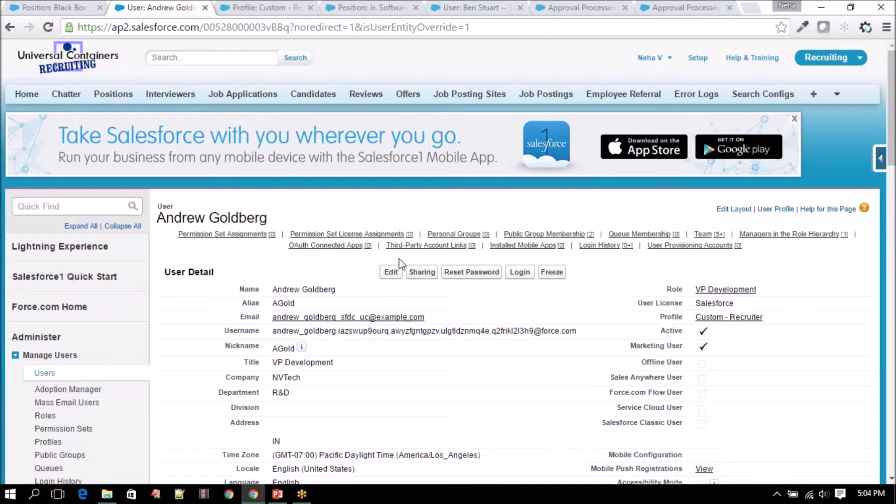
pyautogui.click(266, 8)
pyautogui.click(354, 7)
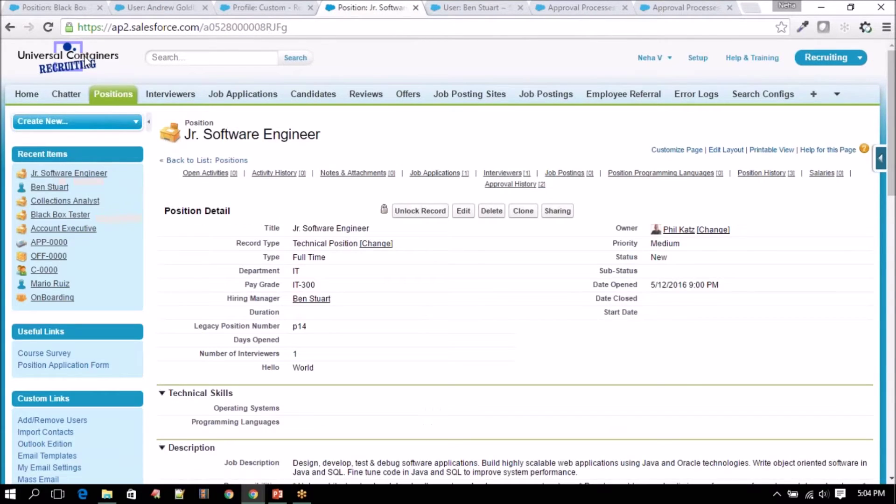
pyautogui.click(310, 8)
pyautogui.click(205, 8)
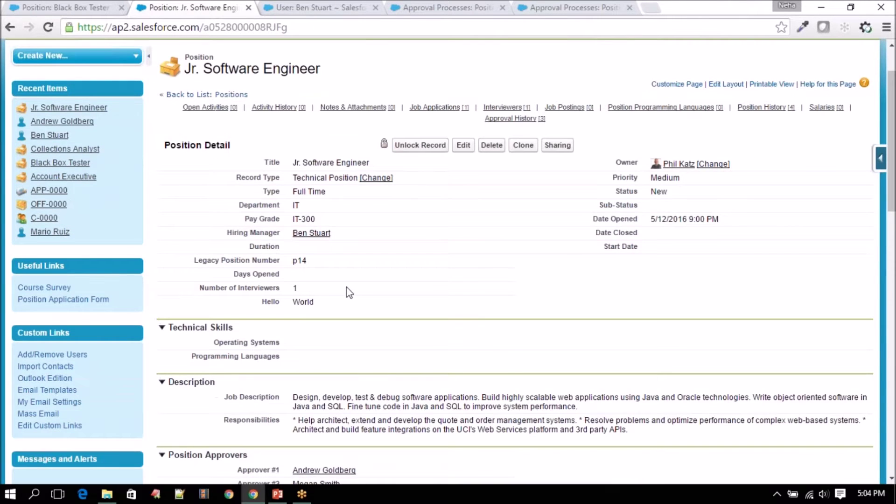
# Check the Jr. Software Engineer position's Approval History for the first approver's comment and the next assigned approver
pyautogui.scroll(-10, 349, 292)
pyautogui.scroll(-8, 349, 292)
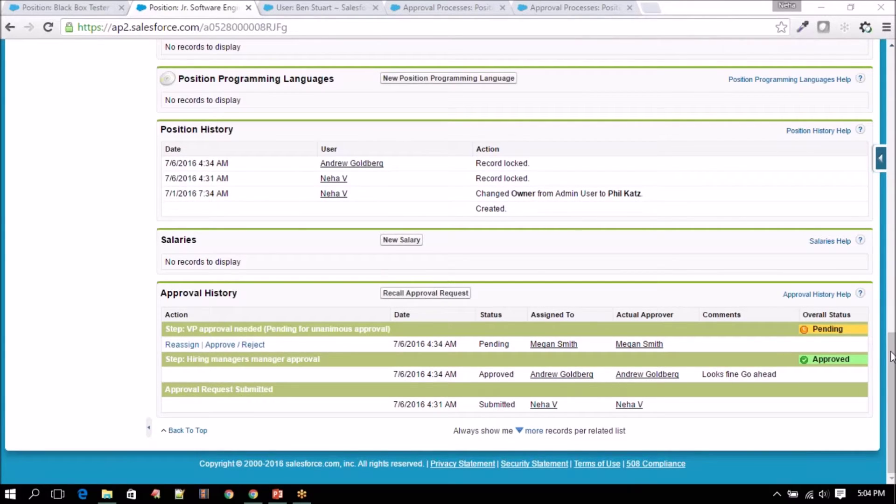
pyautogui.moveTo(702, 374); pyautogui.dragTo(789, 370)
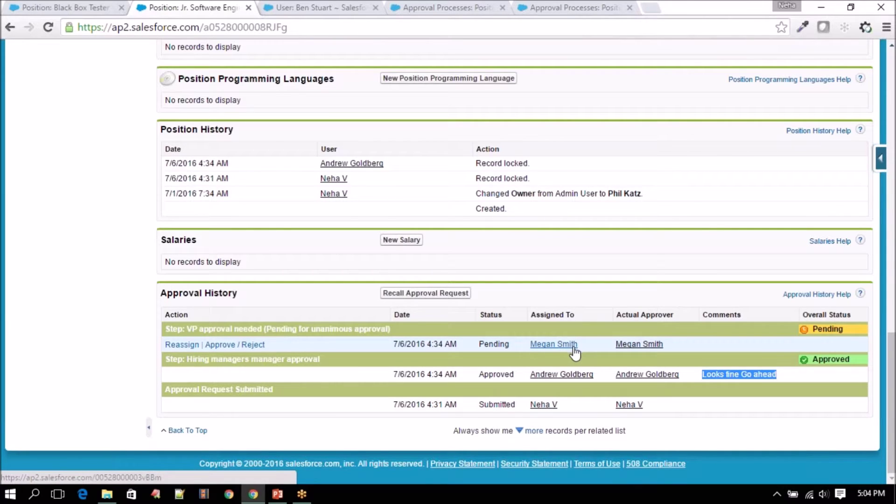
pyautogui.moveTo(581, 346); pyautogui.dragTo(530, 345)
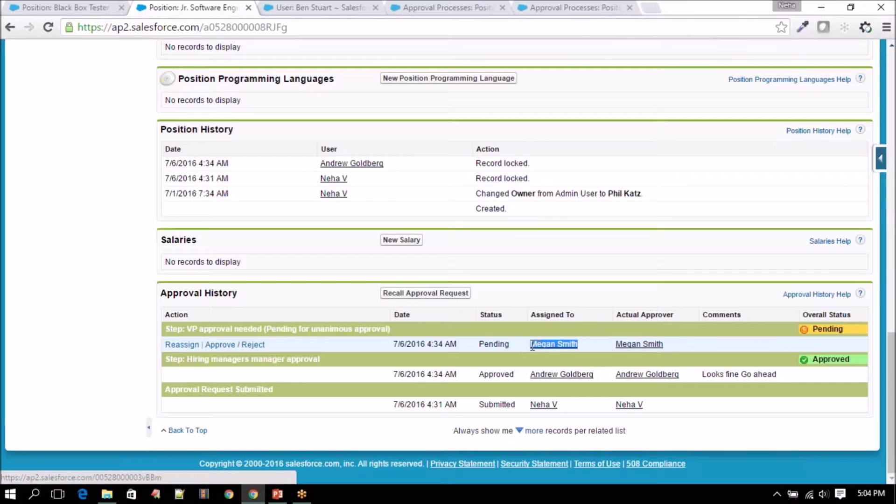
# Compare the position's pay grade with the VP step criteria in the 3-Step Position Approval #2 process
pyautogui.scroll(15, 356, 346)
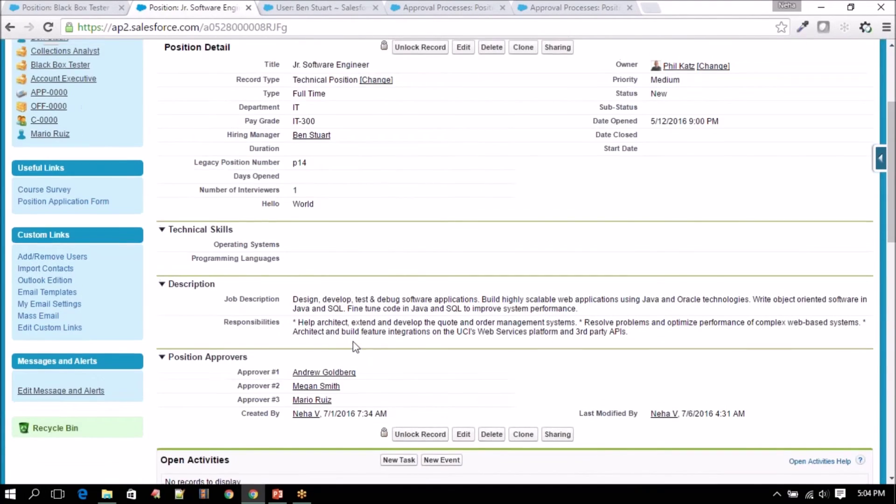
pyautogui.moveTo(302, 284); pyautogui.dragTo(323, 283)
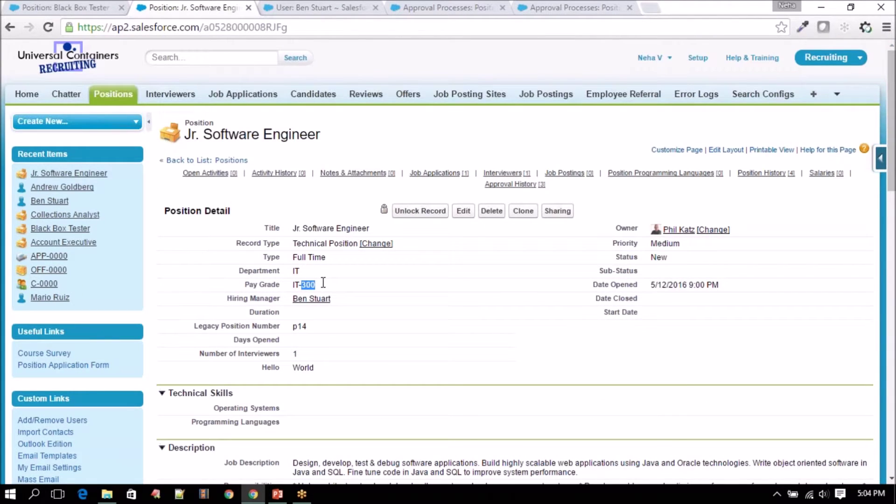
pyautogui.click(556, 5)
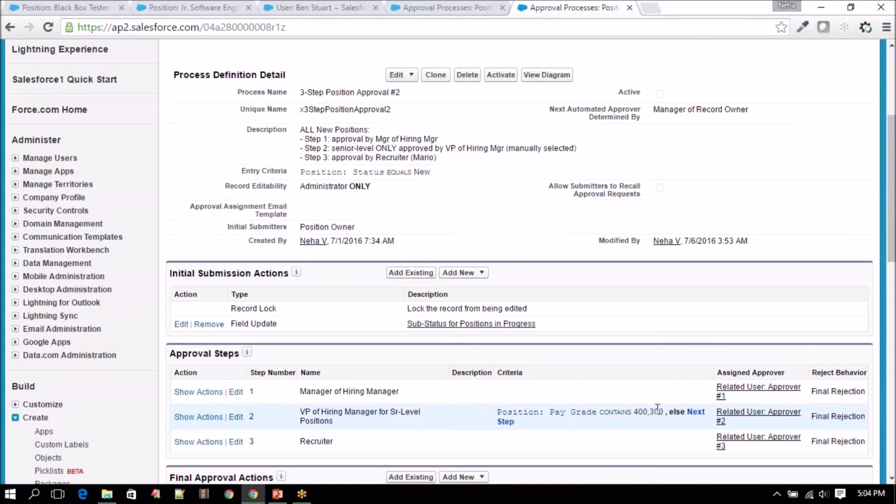
pyautogui.moveTo(301, 409); pyautogui.dragTo(351, 420)
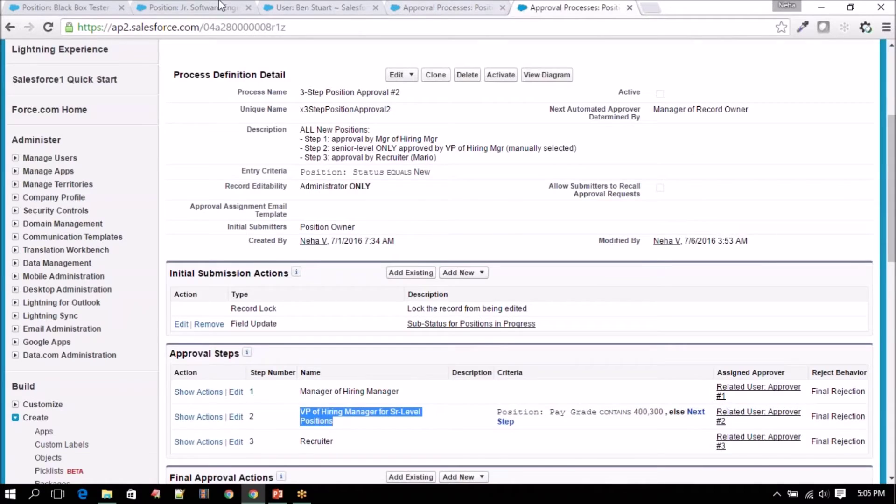
pyautogui.click(192, 7)
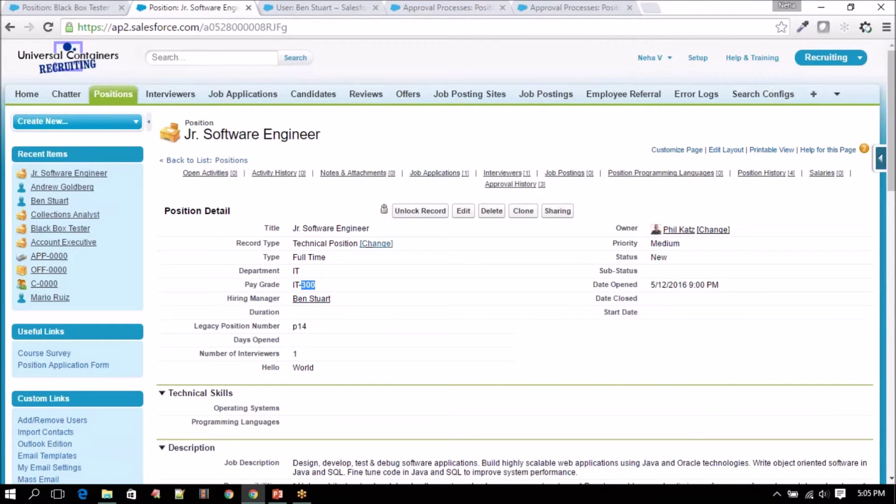
# Glance at the hiring manager's user record, then review the Jr. Software Engineer position's Approval History and Position Approvers
pyautogui.click(456, 6)
pyautogui.click(327, 7)
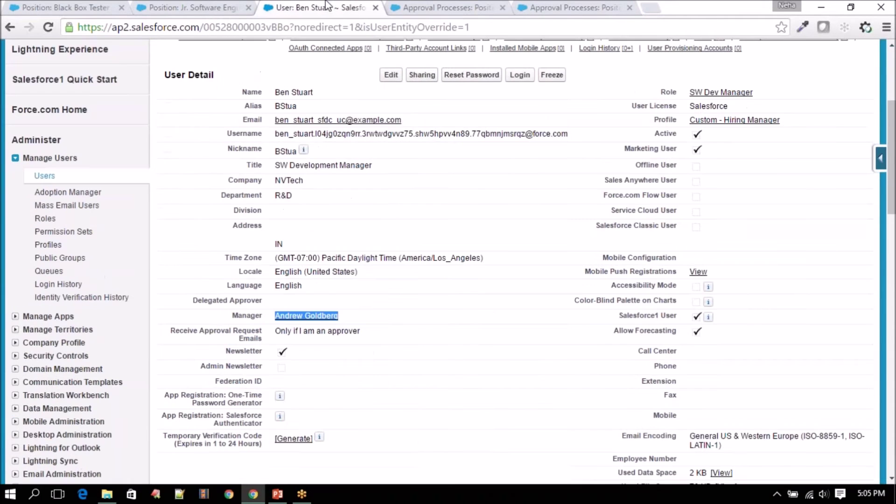
pyautogui.click(192, 8)
pyautogui.scroll(-15, 290, 306)
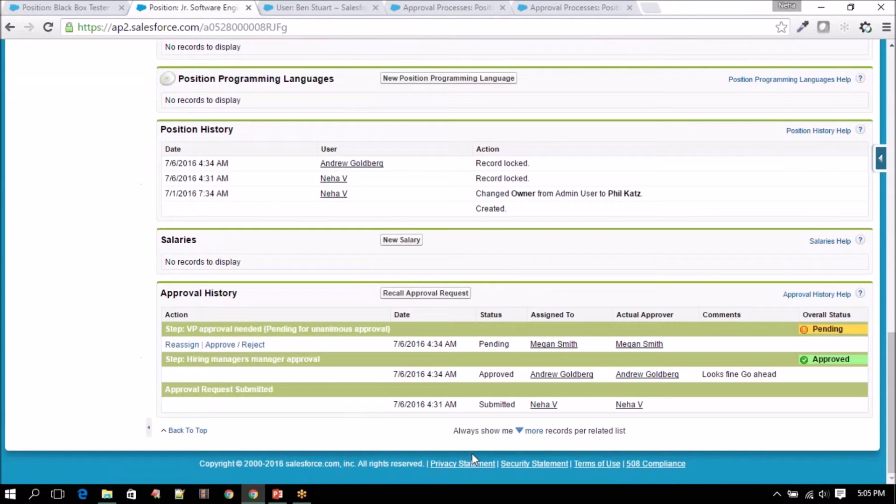
pyautogui.scroll(10, 640, 396)
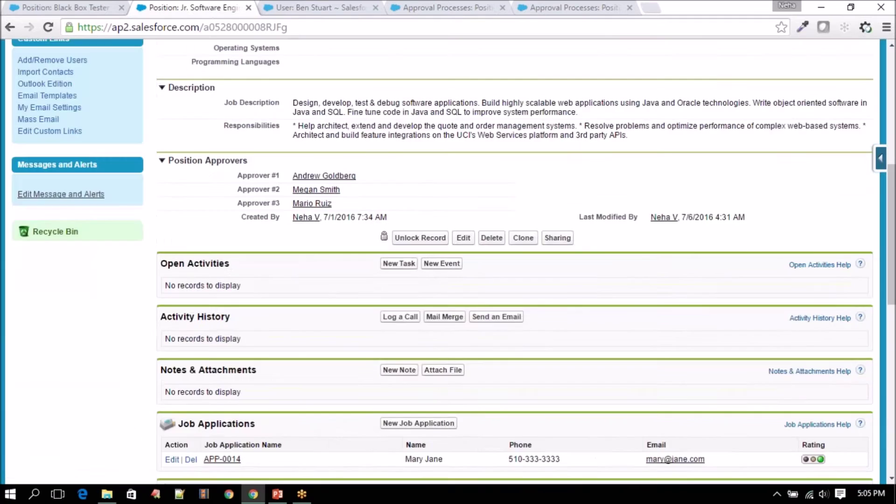
pyautogui.moveTo(321, 330)
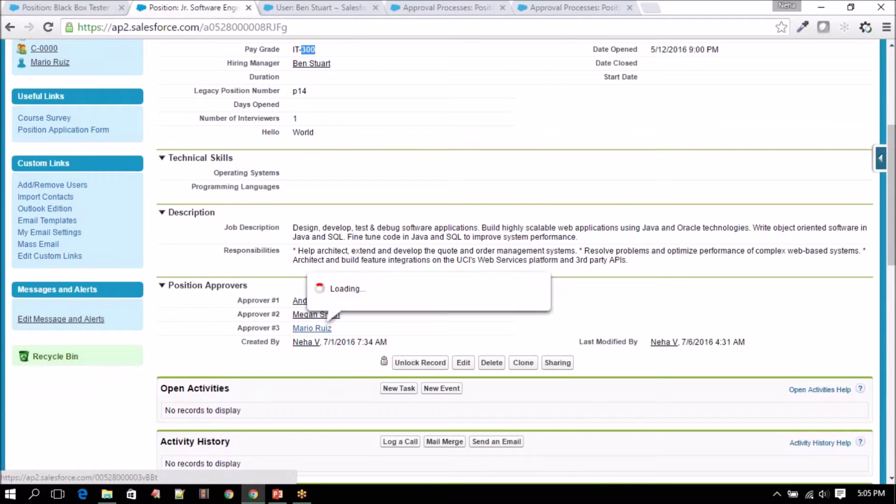
pyautogui.scroll(-6, 295, 377)
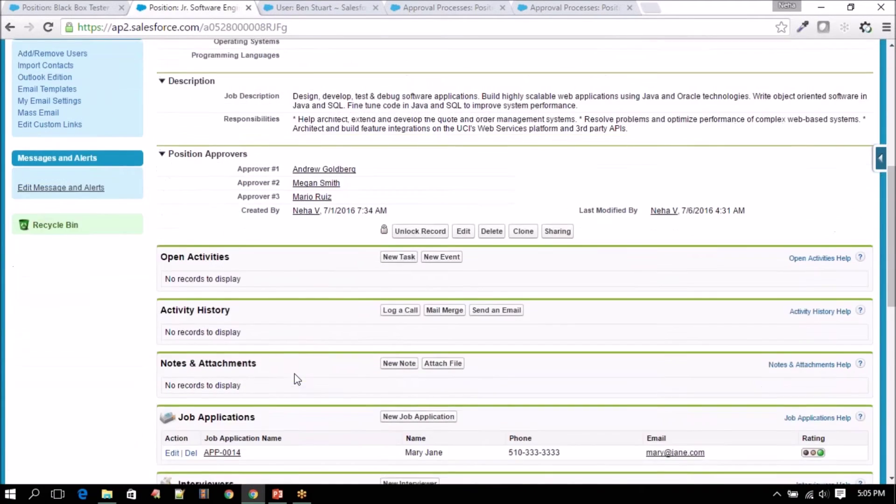
# Open the pending VP-step approver's user detail from the Jr. Software Engineer position's Approval History in a new tab and log in as that user
pyautogui.scroll(-8, 296, 379)
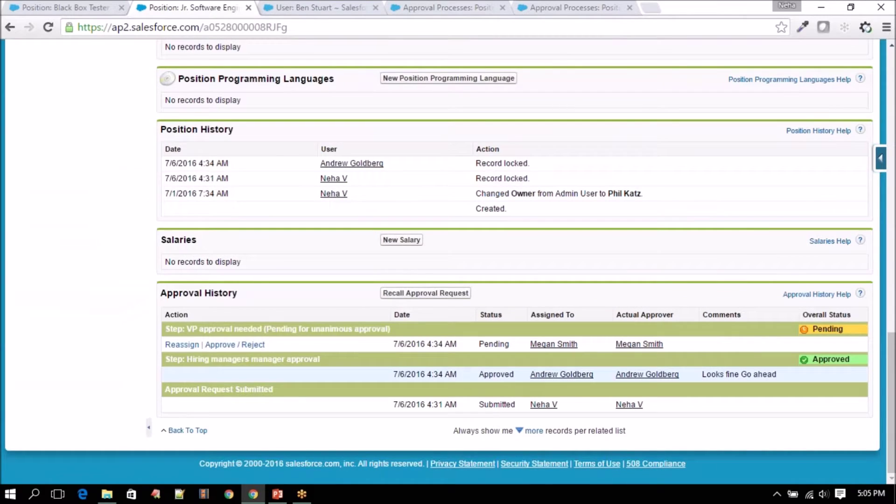
pyautogui.rightClick(572, 345)
pyautogui.click(602, 352)
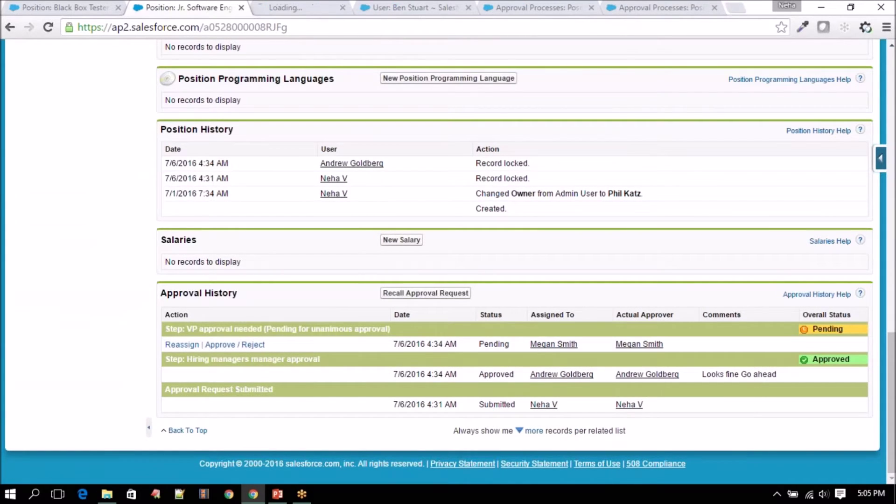
pyautogui.moveTo(314, 8); pyautogui.dragTo(187, 8)
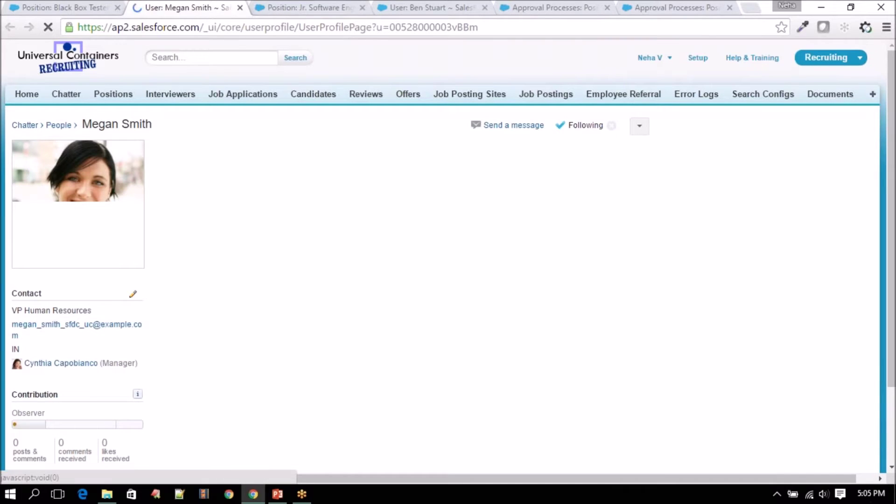
pyautogui.click(640, 132)
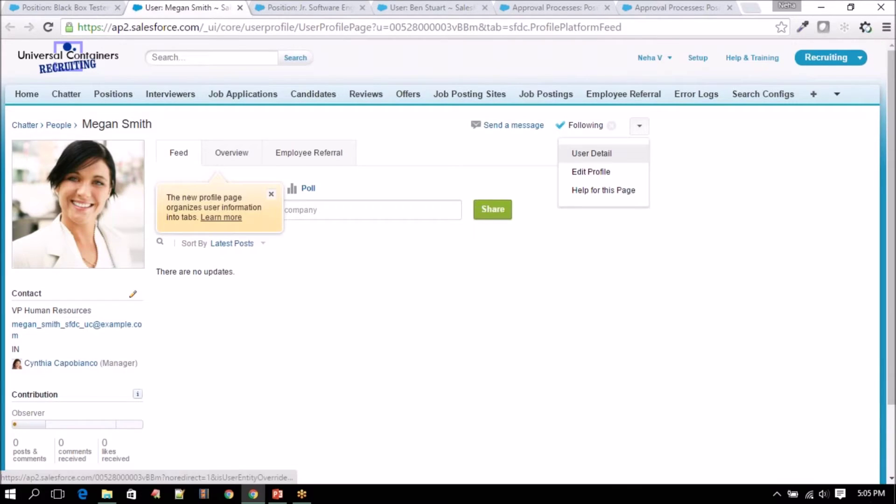
pyautogui.click(620, 161)
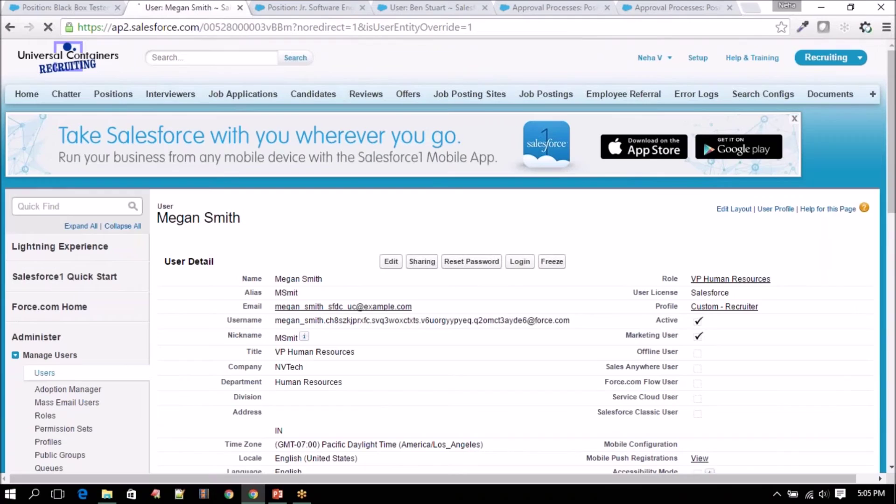
pyautogui.click(521, 264)
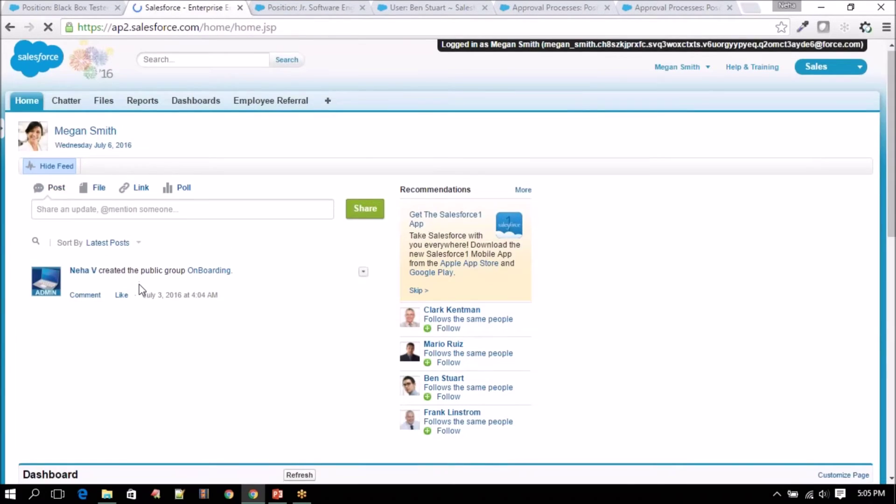
# Approve the Jr. Software Engineer position from the VP approver's Items to Approve with the comment "Looks Good, Go ahead and recruite"
pyautogui.scroll(-4, 140, 284)
pyautogui.scroll(-5, 139, 284)
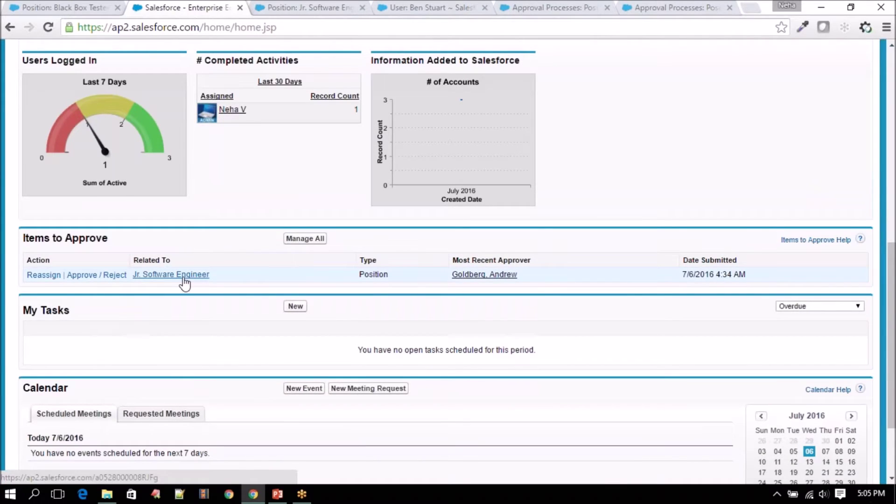
pyautogui.click(116, 281)
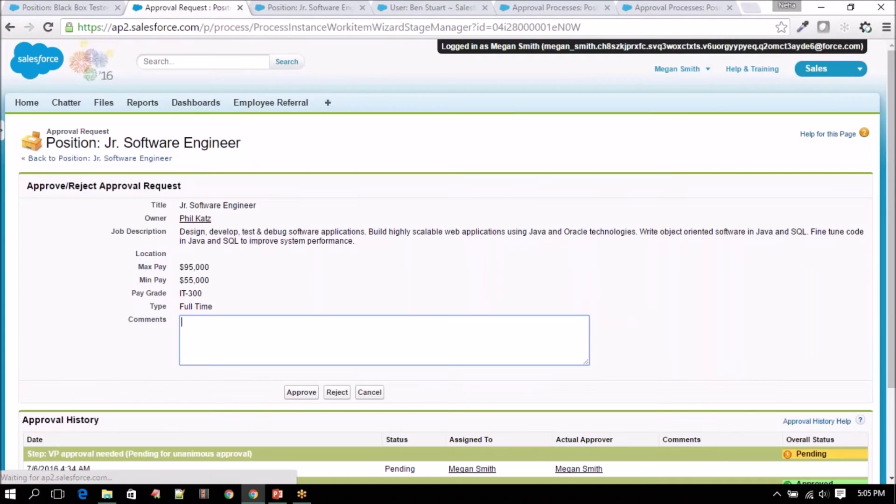
pyautogui.click(275, 344)
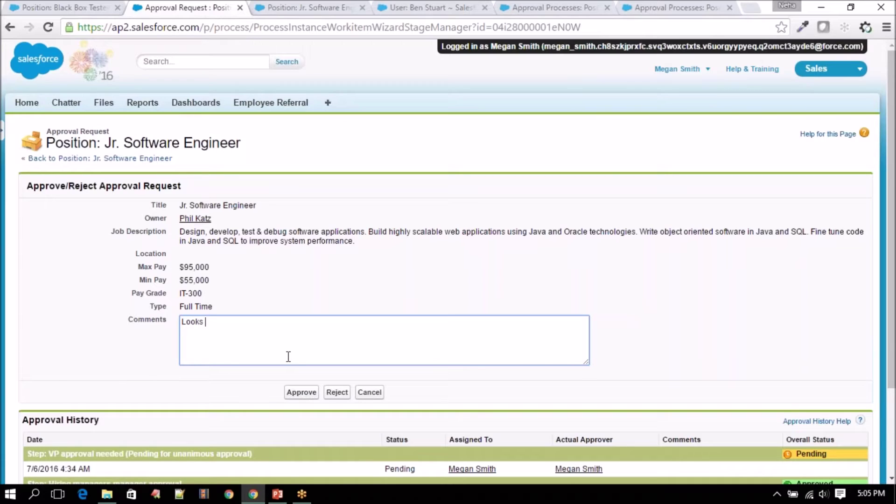
pyautogui.write('Looks Good, Go ahead and recruite')
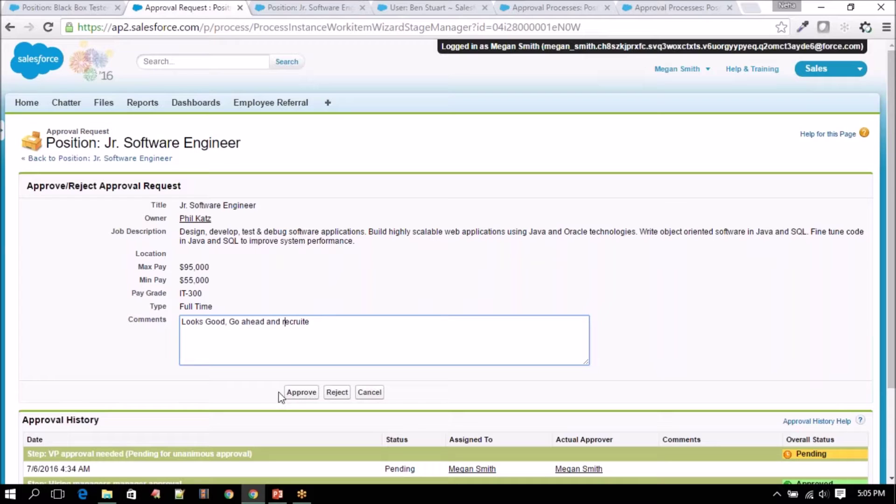
pyautogui.click(302, 394)
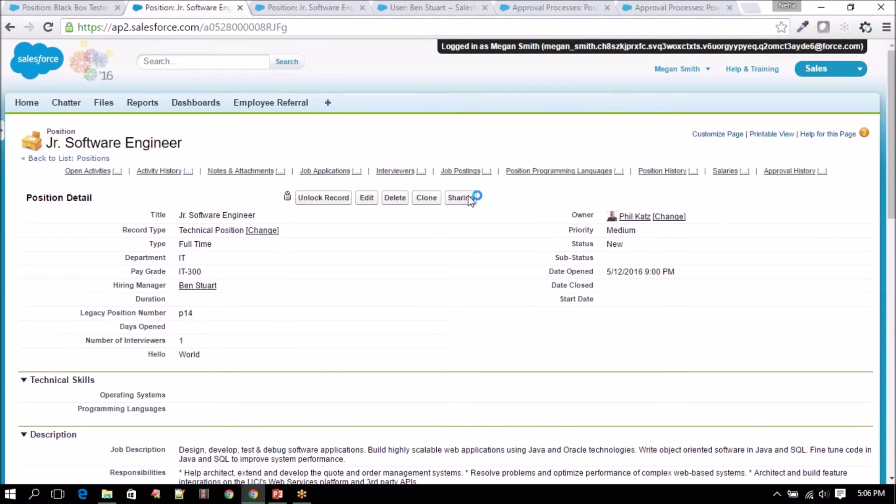
# Log out of the VP approver's session, refresh the Jr. Software Engineer position and close the approver's user record tab
pyautogui.click(677, 69)
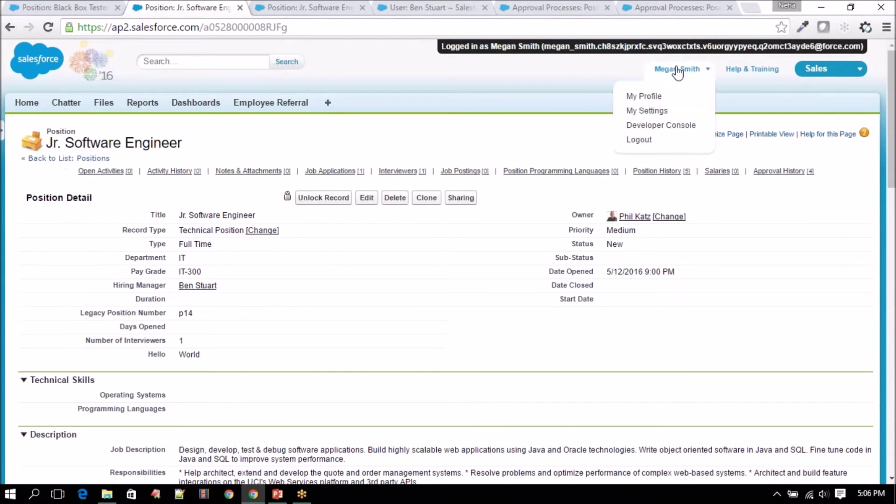
pyautogui.click(640, 141)
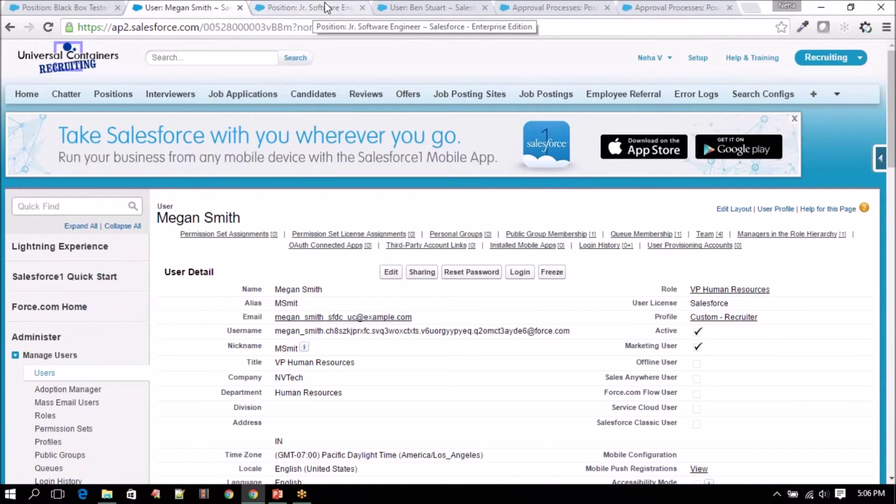
pyautogui.click(313, 7)
pyautogui.click(48, 28)
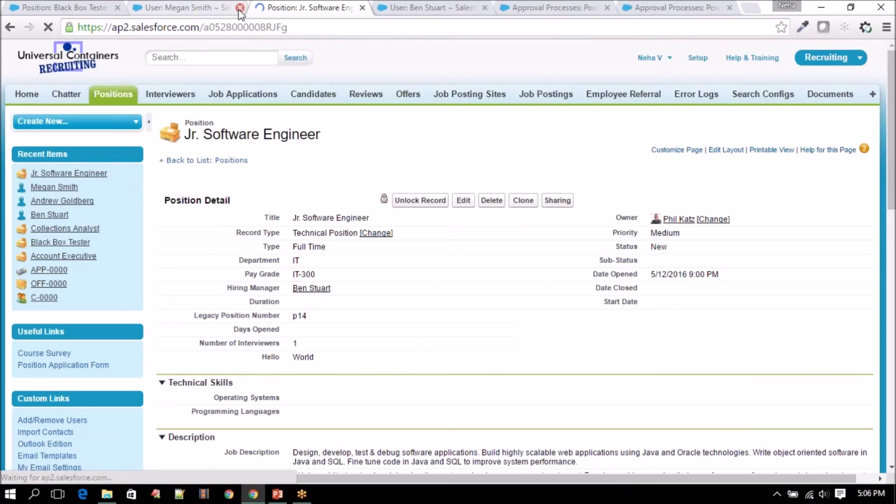
pyautogui.click(240, 8)
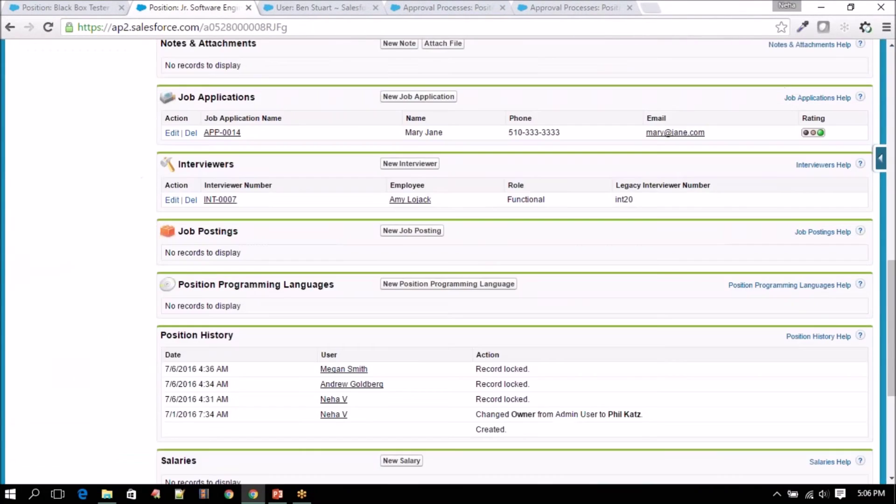
# Check the Jr. Software Engineer position's Approval History for the next assigned approver and examine the lock indicator beside Unlock Record
pyautogui.scroll(-1, 448, 262)
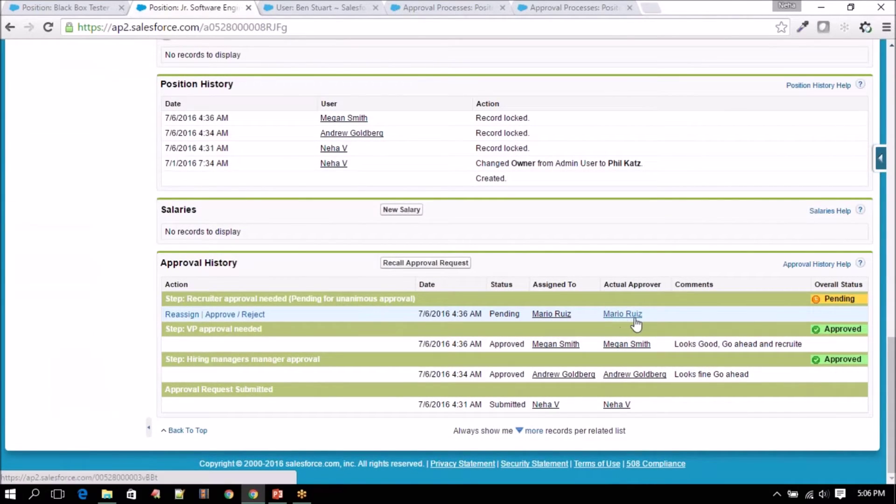
pyautogui.scroll(15, 420, 404)
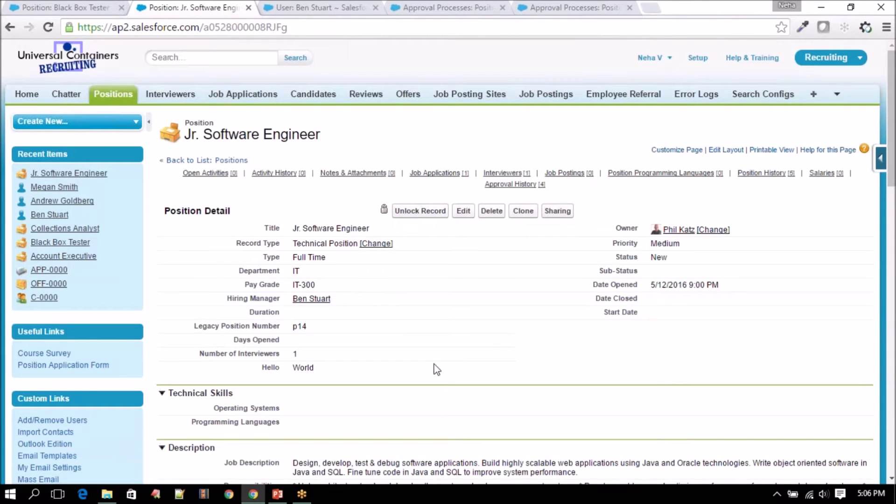
pyautogui.doubleClick(381, 209)
pyautogui.click(450, 273)
pyautogui.doubleClick(386, 209)
pyautogui.click(386, 223)
pyautogui.scroll(-3, 385, 295)
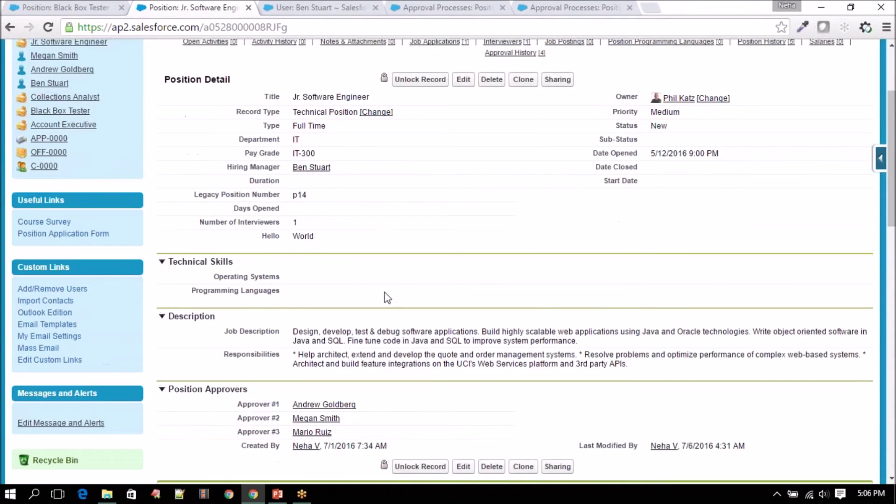
pyautogui.scroll(3, 385, 294)
pyautogui.moveTo(380, 208); pyautogui.dragTo(388, 214)
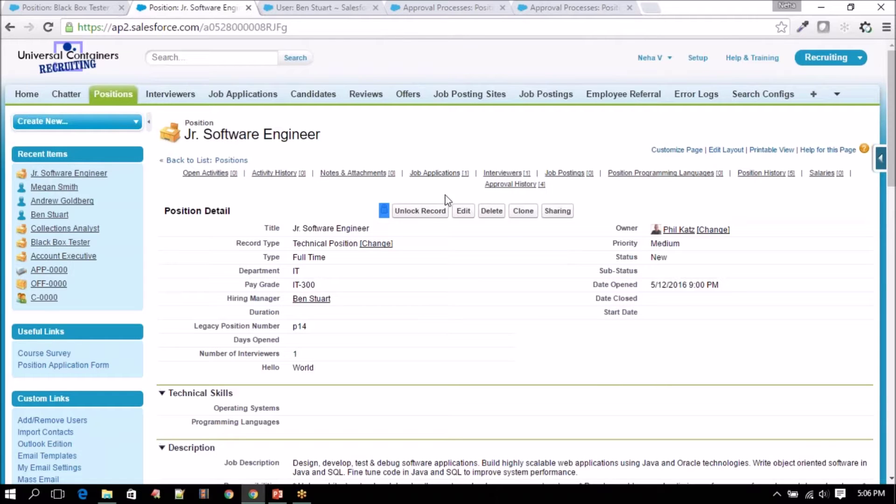
pyautogui.scroll(-10, 490, 348)
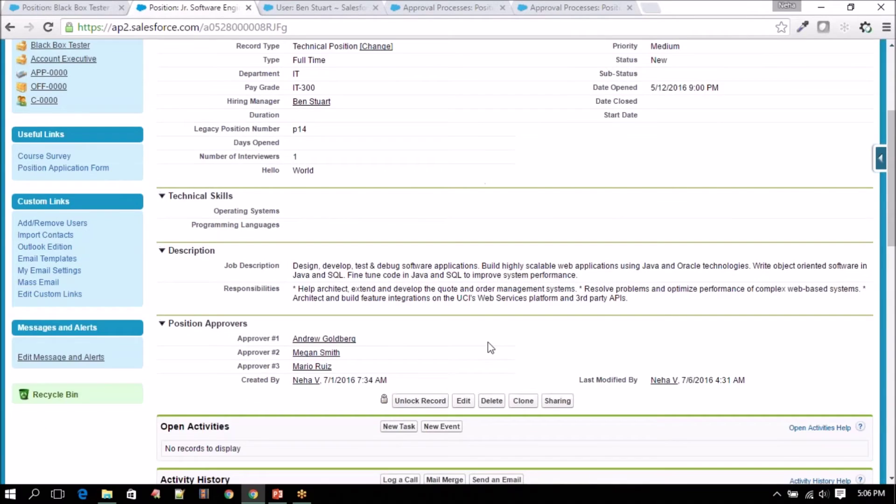
pyautogui.scroll(-6, 490, 348)
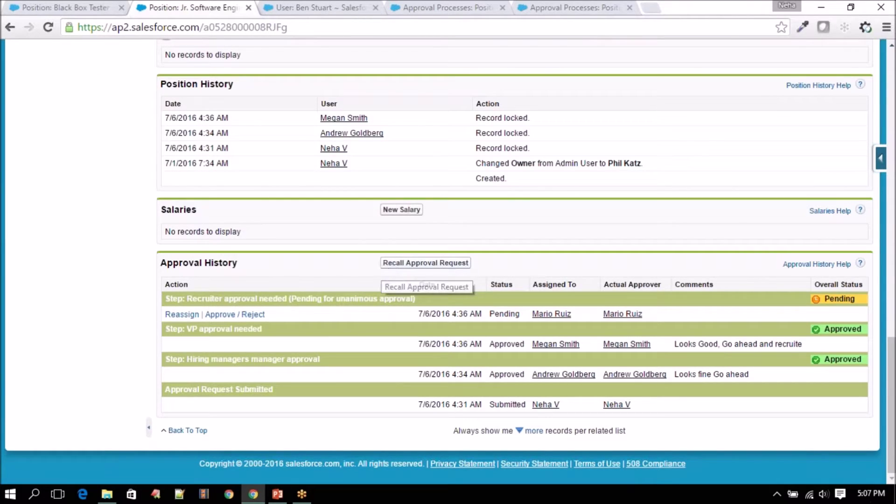
# Review the approval steps of the 3-Step Position Approval #2 process, then return to the Jr. Software Engineer position
pyautogui.click(542, 8)
pyautogui.scroll(-2, 349, 337)
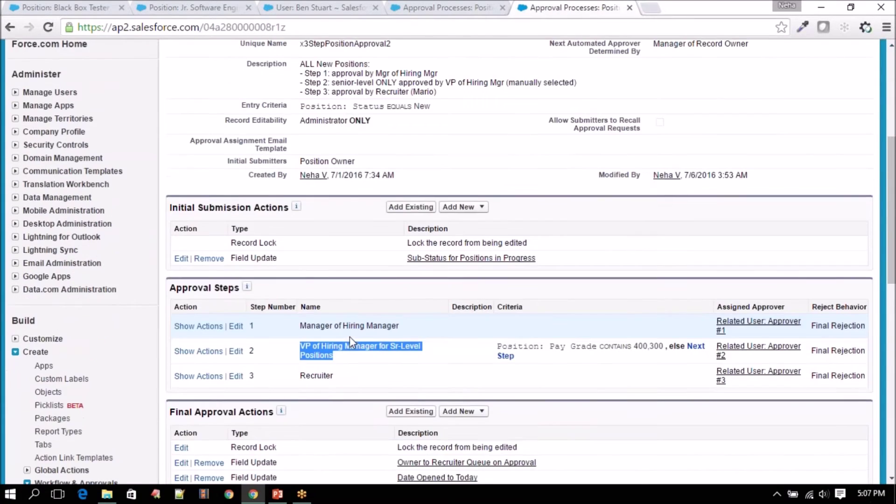
pyautogui.scroll(3, 349, 337)
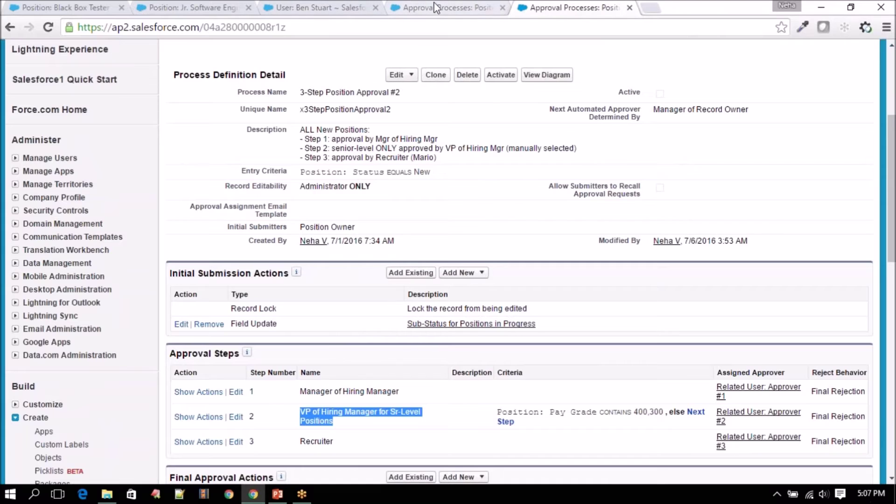
pyautogui.click(209, 8)
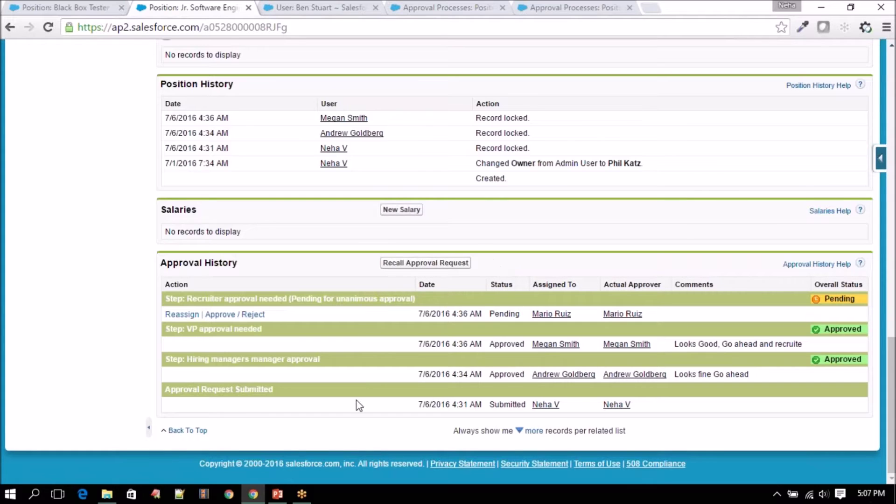
# Open the recruiter-step approver's user detail from the position's Approval History in a new tab and log in as that user
pyautogui.rightClick(548, 316)
pyautogui.click(563, 329)
pyautogui.moveTo(327, 8); pyautogui.dragTo(216, 9)
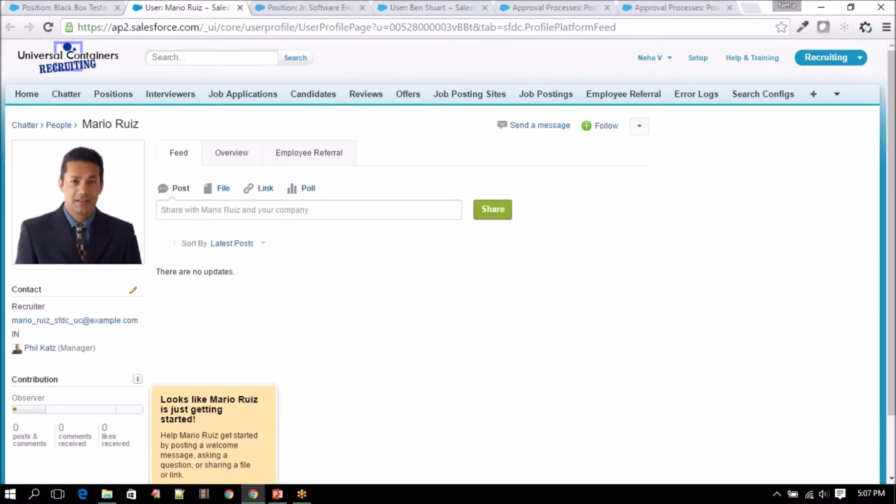
pyautogui.click(639, 126)
pyautogui.click(597, 153)
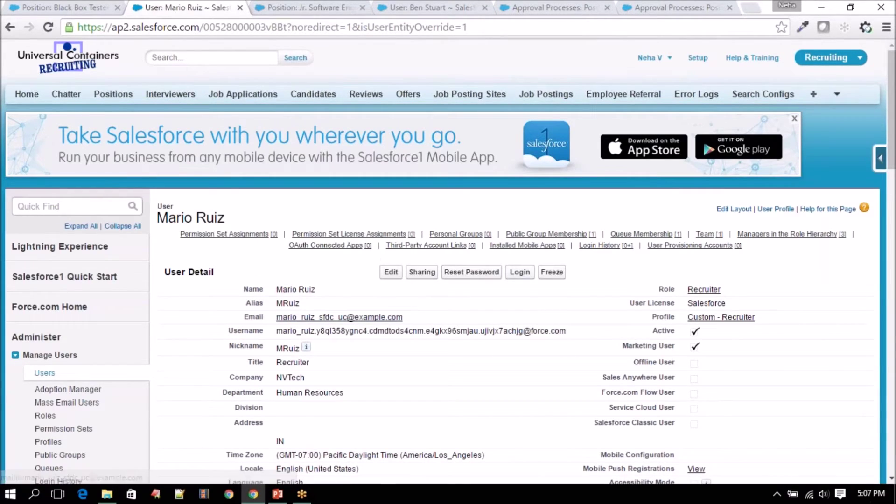
pyautogui.click(520, 273)
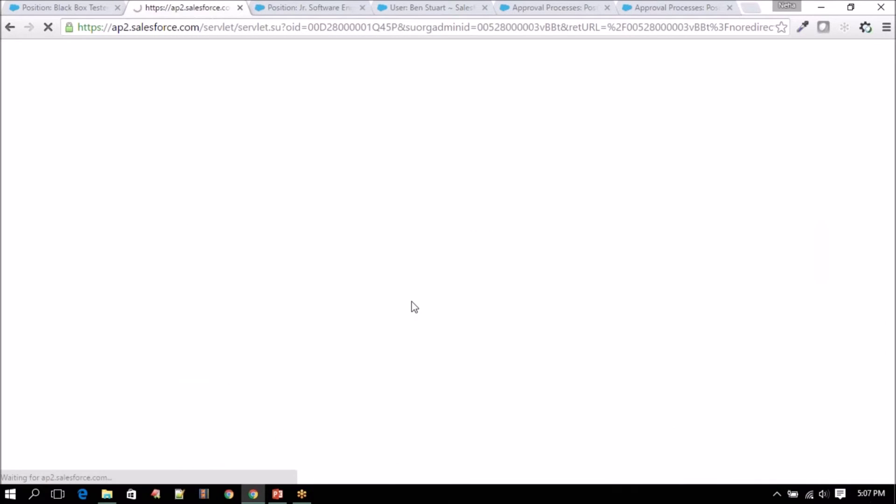
# Approve the Jr. Software Engineer position from the recruiter's Items to Approve with the comment "Approved"
pyautogui.scroll(-8, 161, 324)
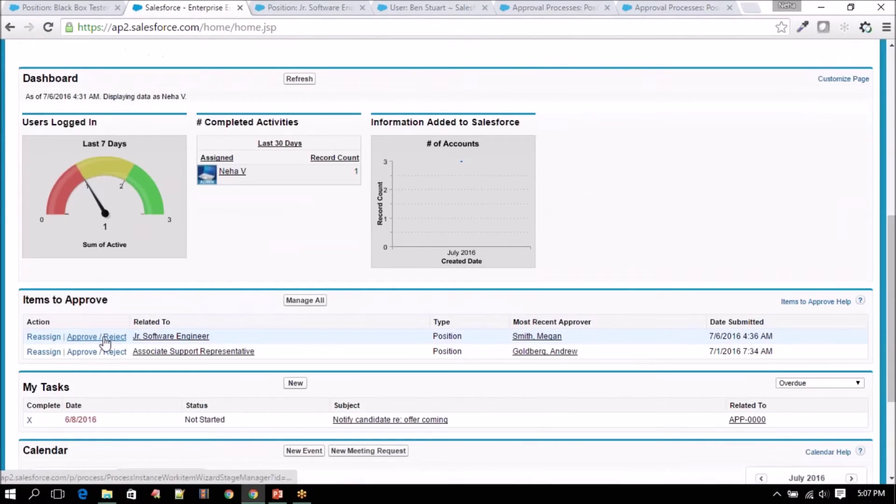
pyautogui.click(97, 336)
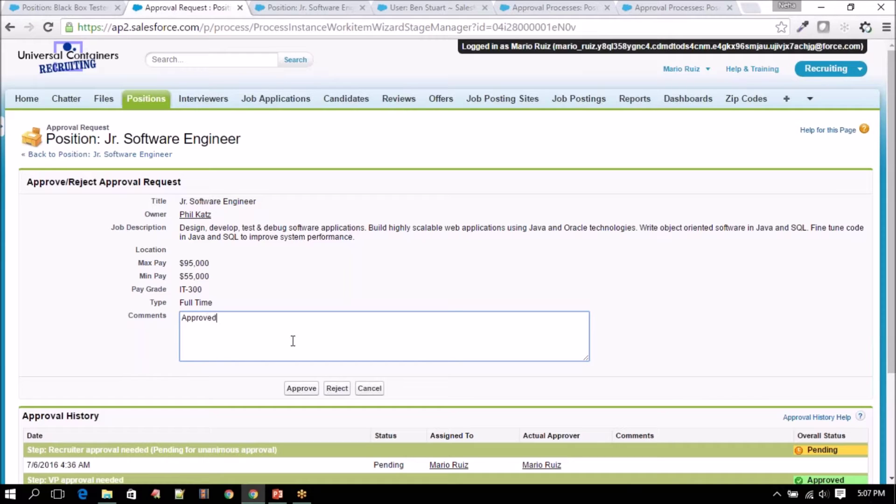
pyautogui.click(301, 388)
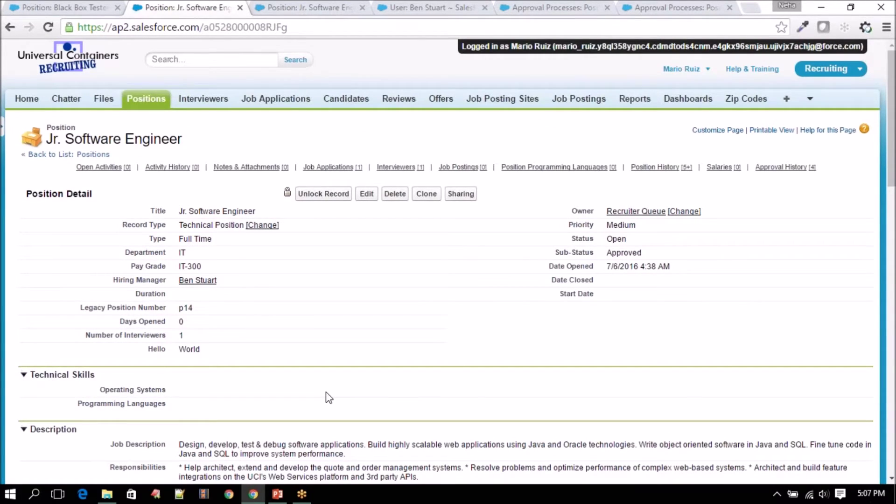
# Log out of the recruiter's session, refresh the Jr. Software Engineer position and close the recruiter's user record tab
pyautogui.scroll(-3, 329, 398)
pyautogui.scroll(3, 326, 391)
pyautogui.click(683, 68)
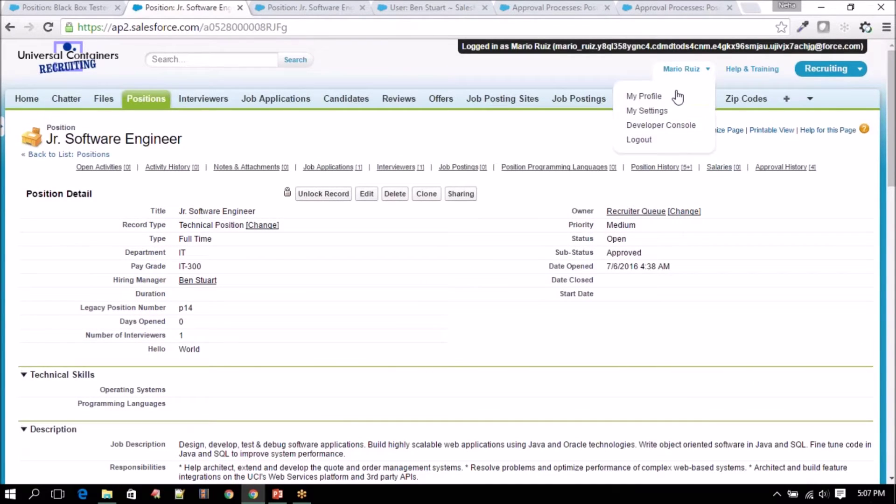
pyautogui.click(659, 139)
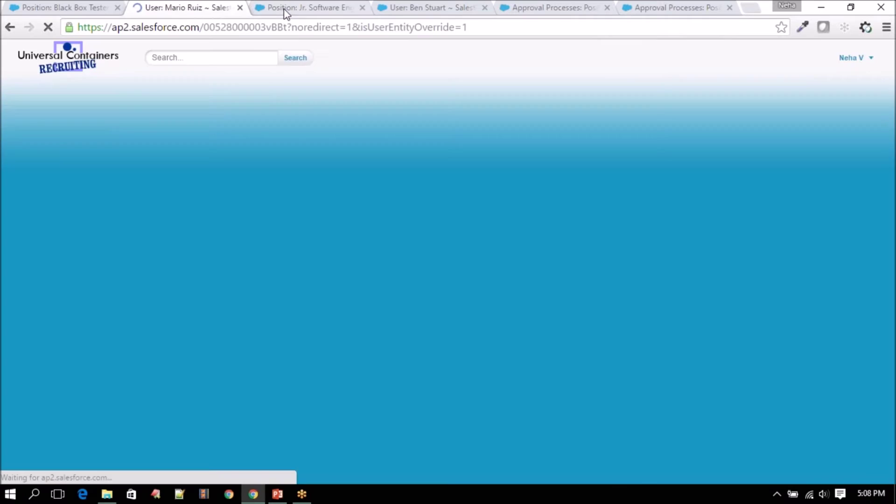
pyautogui.click(287, 8)
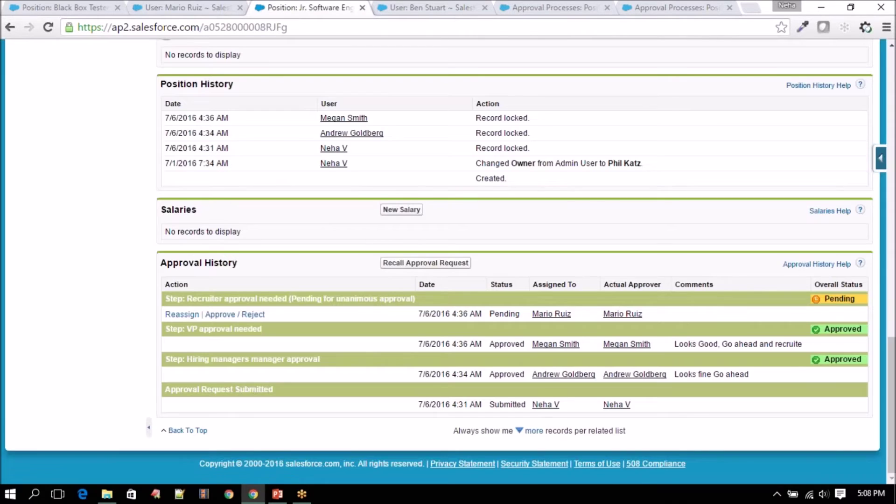
pyautogui.click(46, 30)
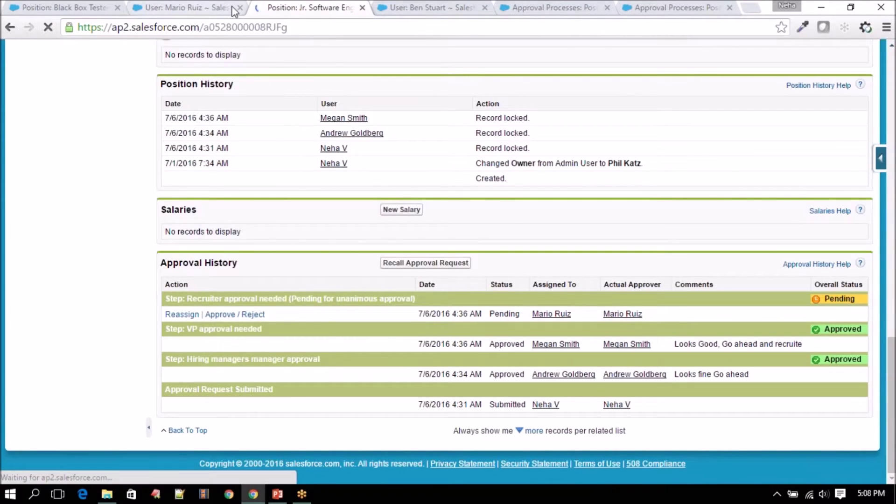
pyautogui.click(234, 10)
pyautogui.click(239, 8)
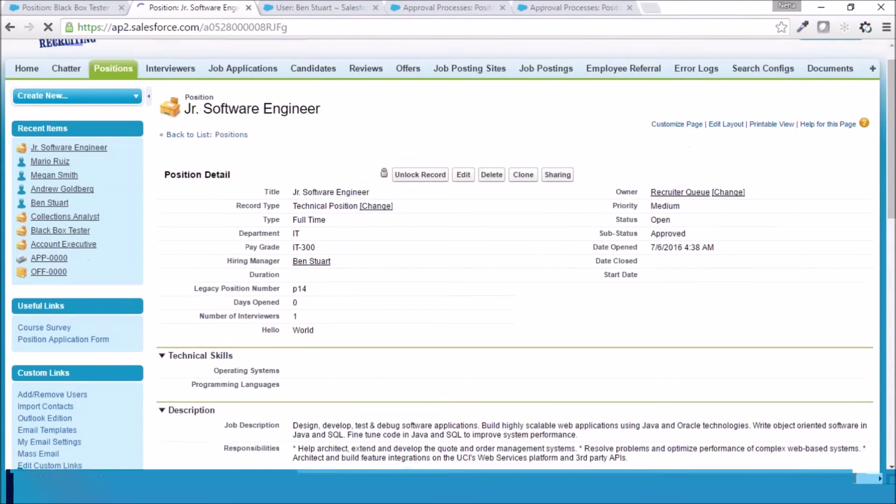
# Review the Jr. Software Engineer position's Approval History and its Owner, Status, Sub-Status and Date Opened fields
pyautogui.scroll(-20, 513, 280)
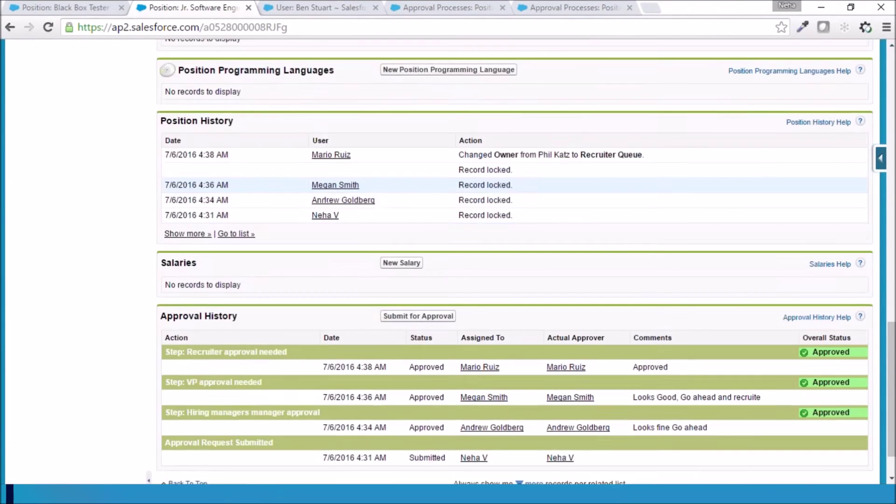
pyautogui.scroll(-2, 791, 332)
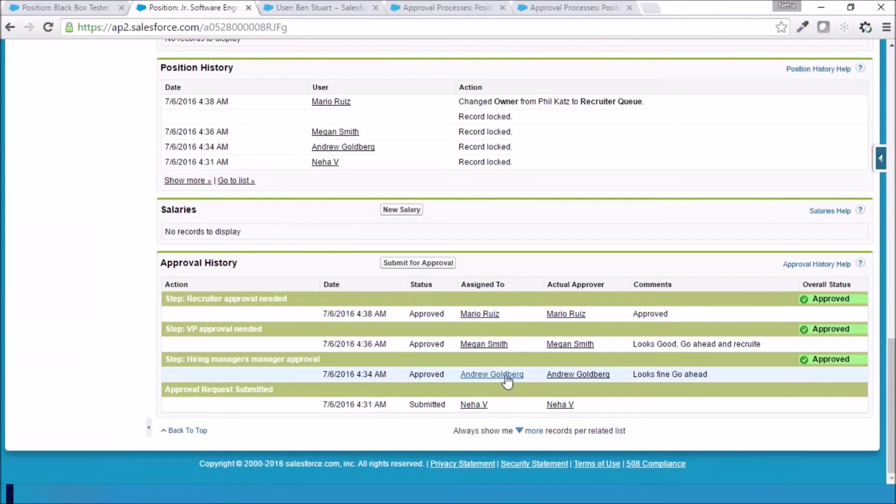
pyautogui.scroll(10, 508, 379)
pyautogui.scroll(10, 511, 379)
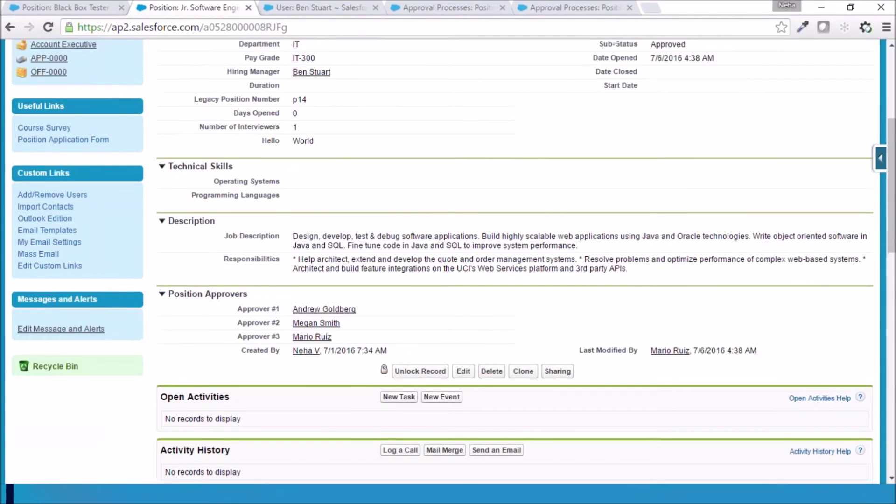
pyautogui.moveTo(619, 222); pyautogui.dragTo(666, 221)
pyautogui.moveTo(618, 239); pyautogui.dragTo(701, 235)
pyautogui.moveTo(603, 253); pyautogui.dragTo(719, 252)
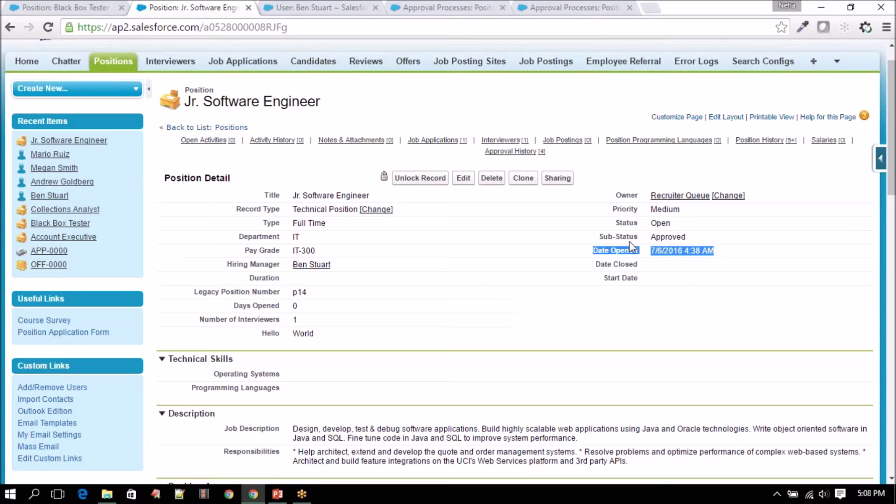
pyautogui.moveTo(615, 194); pyautogui.dragTo(745, 195)
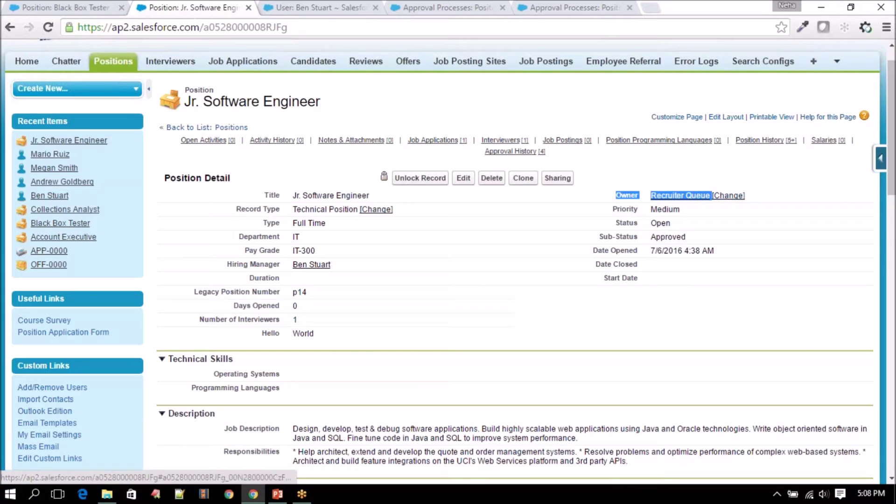
# Compare the approval process's Final Approval Actions with the Jr. Software Engineer position's owner, sub-status and date opened
pyautogui.click(446, 6)
pyautogui.scroll(-4, 359, 308)
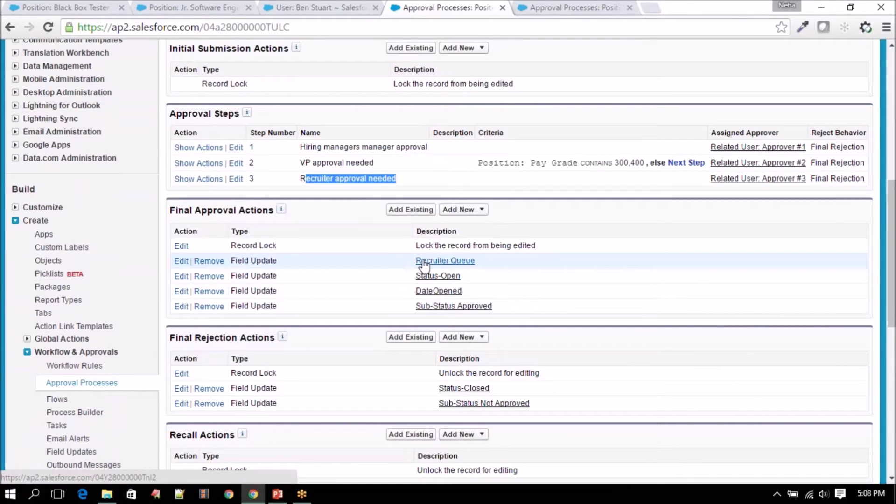
pyautogui.moveTo(414, 261); pyautogui.dragTo(482, 260)
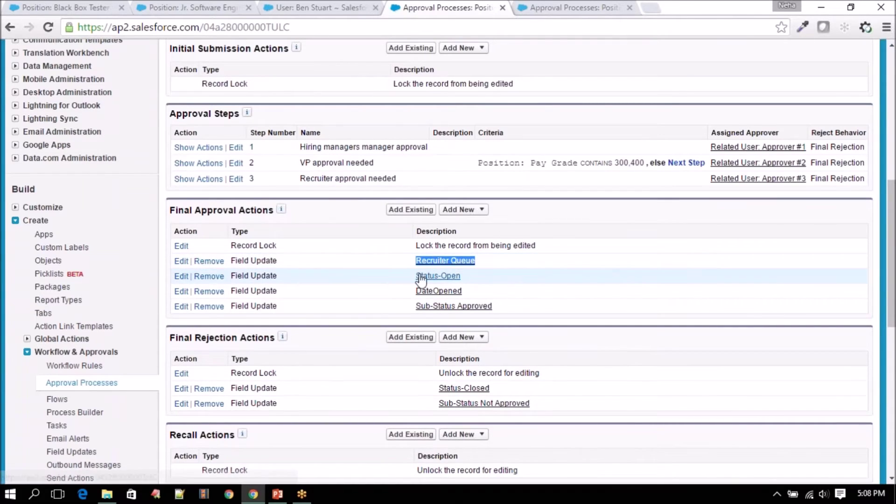
pyautogui.moveTo(235, 6); pyautogui.dragTo(336, 7)
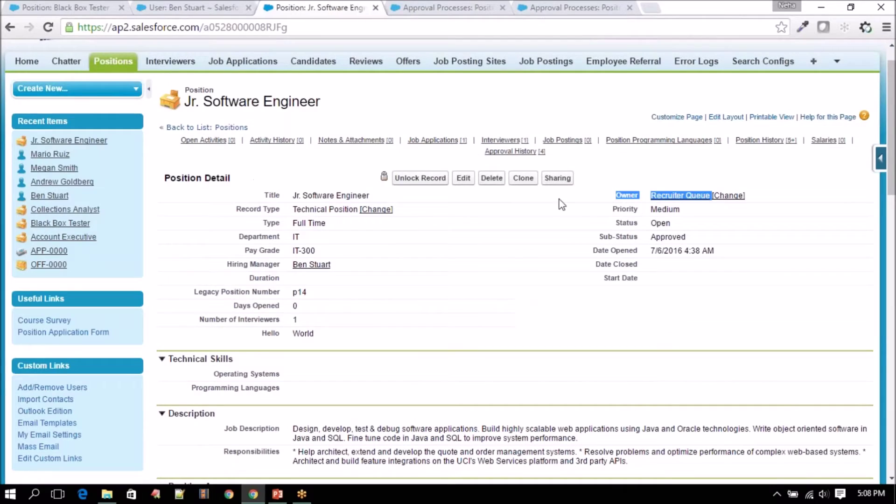
pyautogui.moveTo(597, 239); pyautogui.dragTo(683, 238)
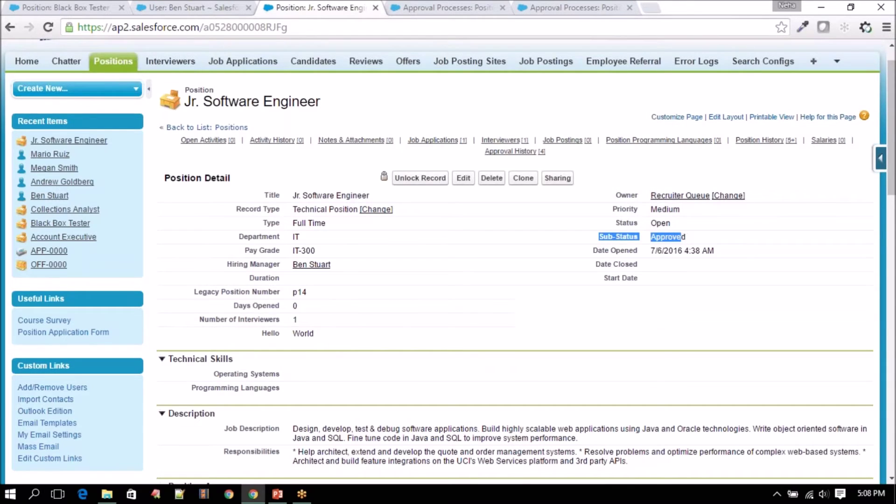
pyautogui.hotkey('ctrl', 'Tab')
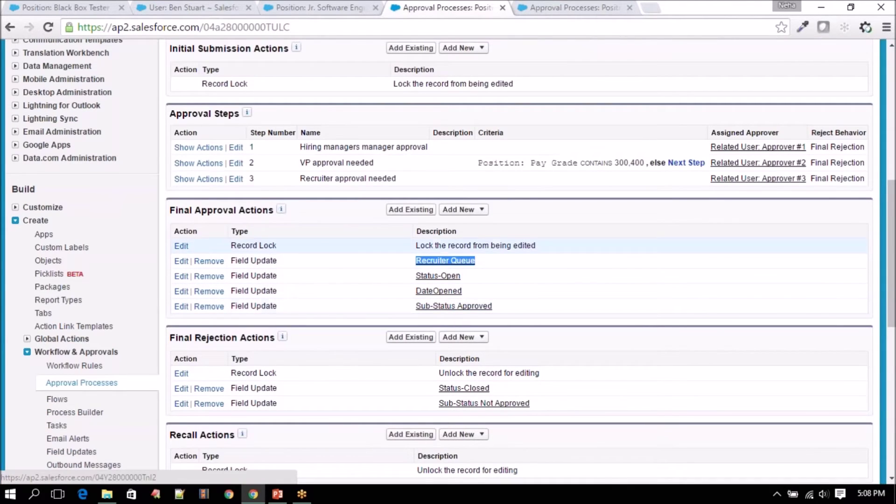
pyautogui.hotkey('ctrl', 'shift', 'Tab')
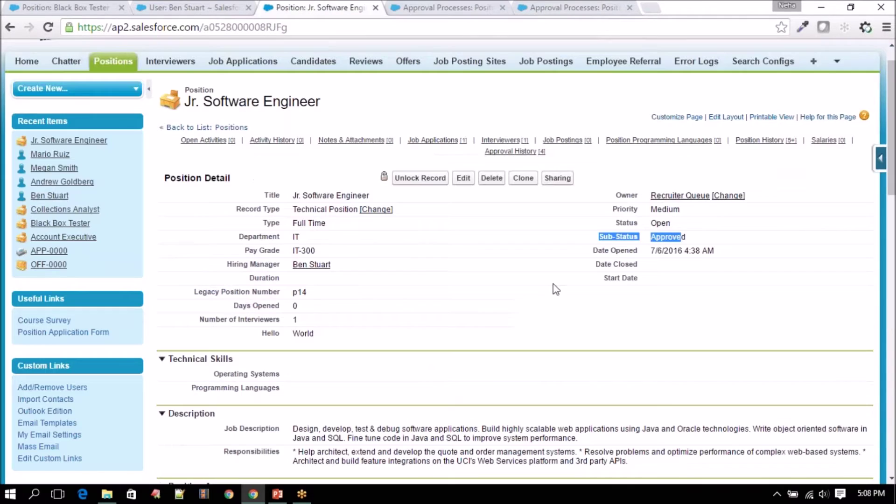
pyautogui.moveTo(651, 250); pyautogui.dragTo(740, 248)
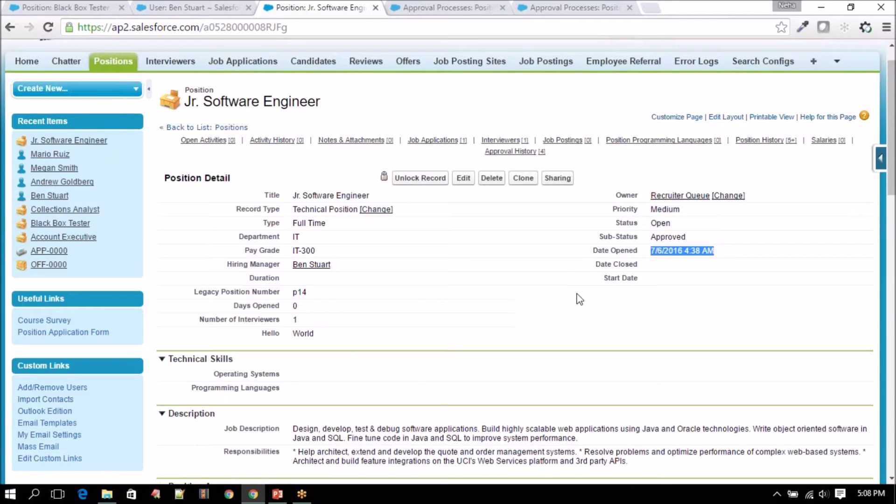
# Unlock the Jr. Software Engineer record and check its Position History and Approval History
pyautogui.scroll(-18, 439, 411)
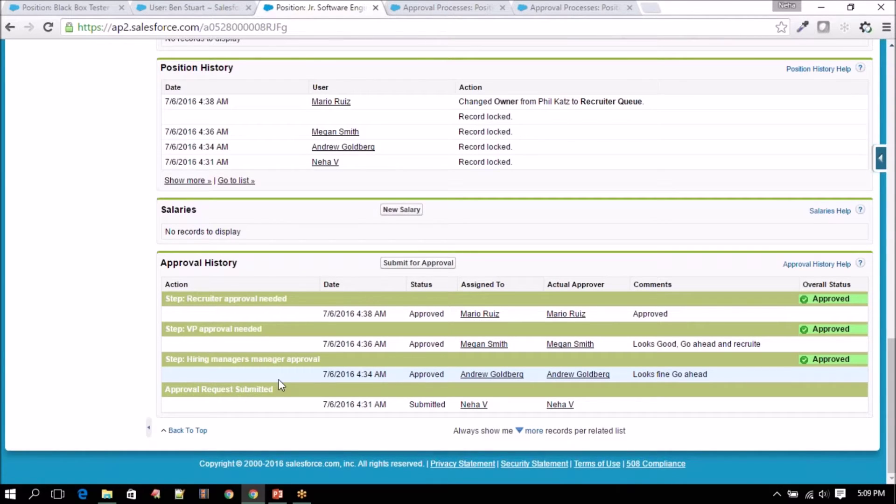
pyautogui.scroll(18, 279, 380)
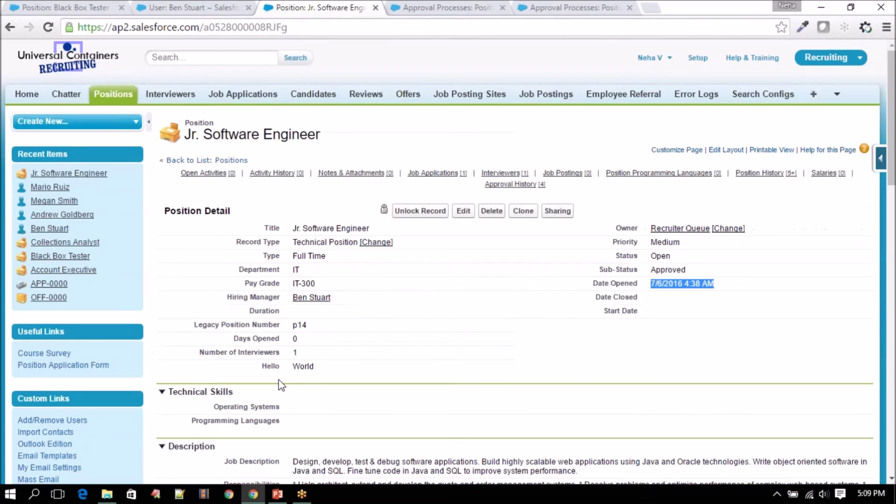
pyautogui.click(422, 215)
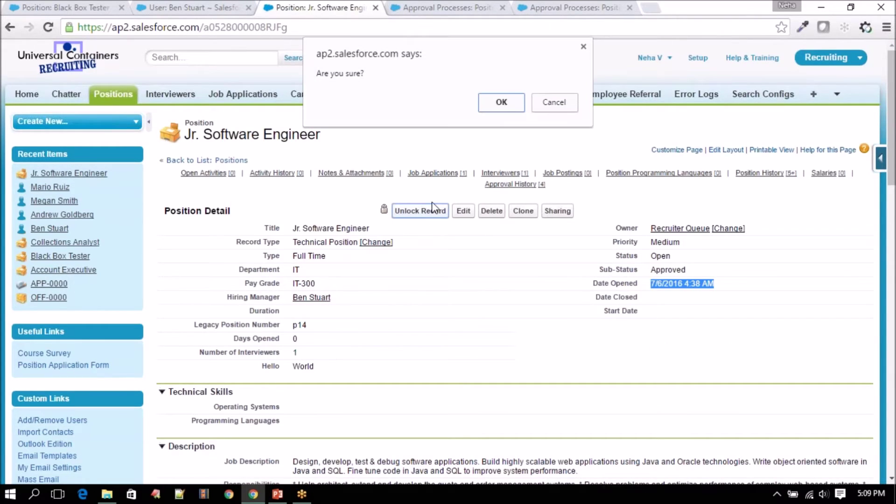
pyautogui.click(501, 103)
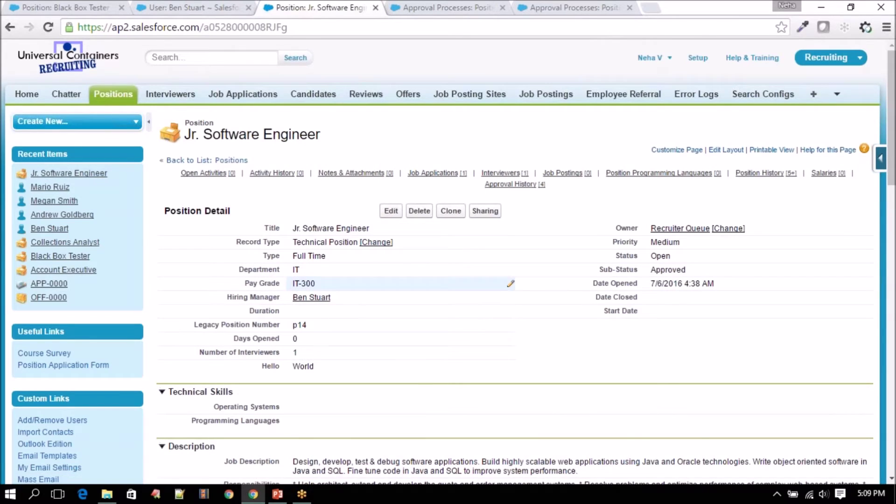
pyautogui.scroll(-15, 355, 358)
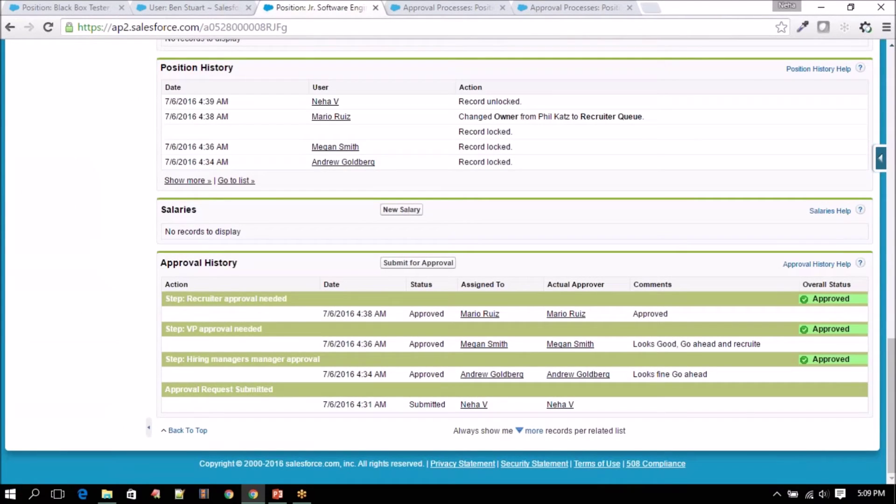
pyautogui.scroll(15, 355, 359)
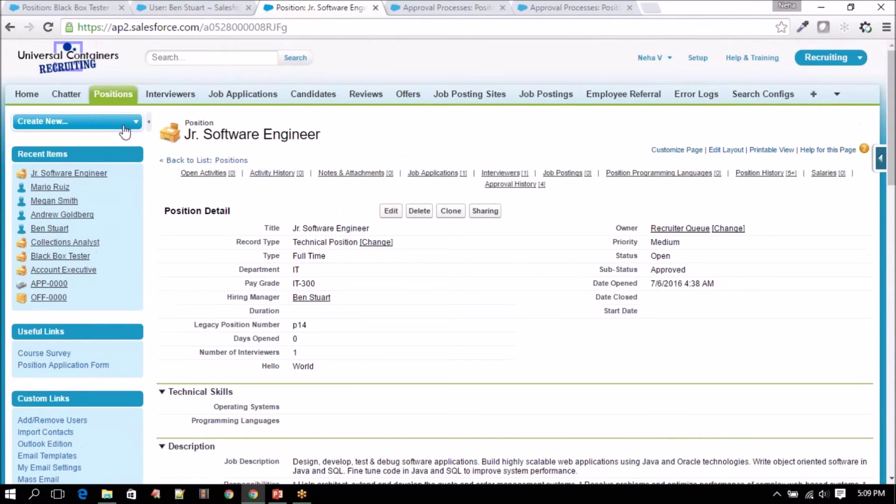
# Open the Documentation Writer position from the All positions list view
pyautogui.click(116, 97)
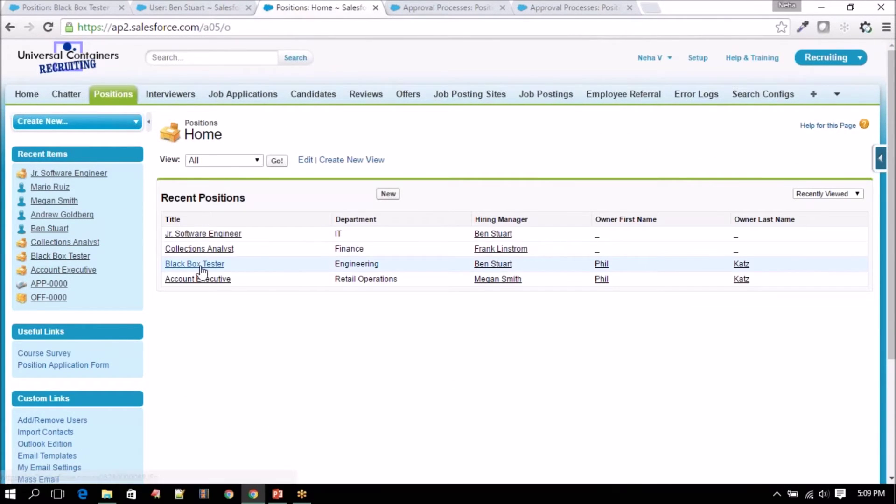
pyautogui.click(277, 161)
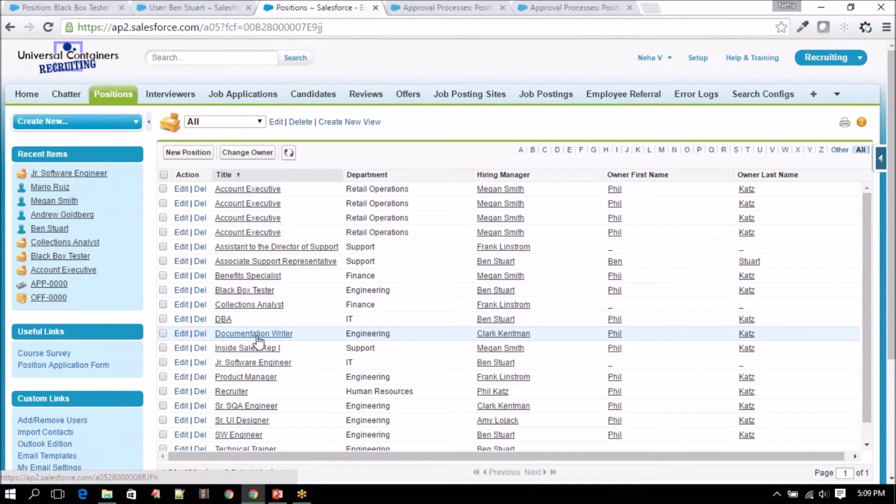
pyautogui.click(257, 334)
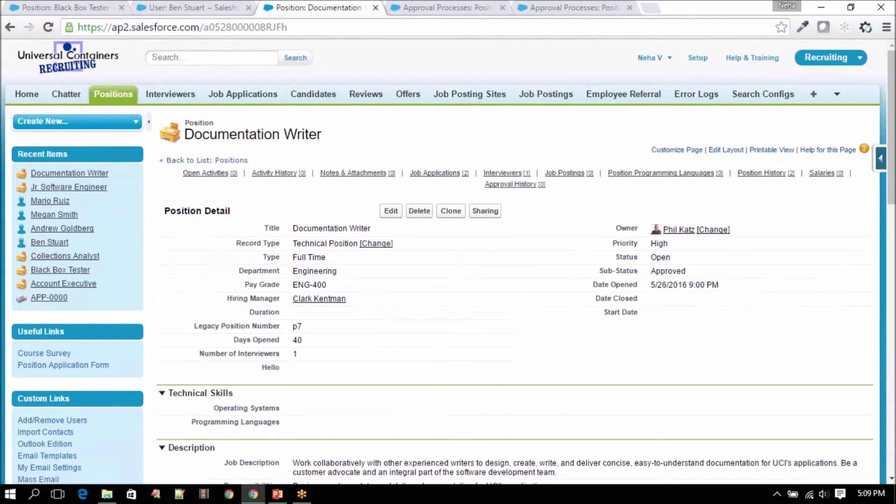
# Set the Documentation Writer position's Pay Grade to ENG-100, keeping the Engineering department
pyautogui.doubleClick(301, 285)
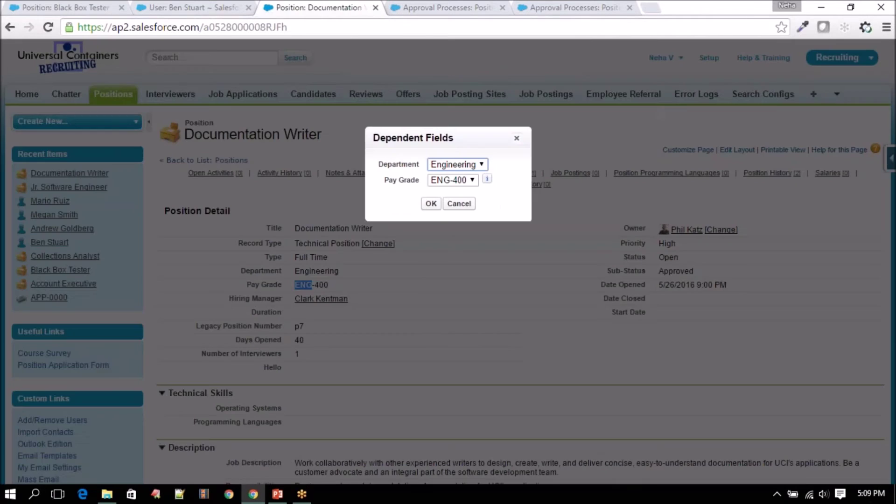
pyautogui.click(446, 179)
pyautogui.click(447, 204)
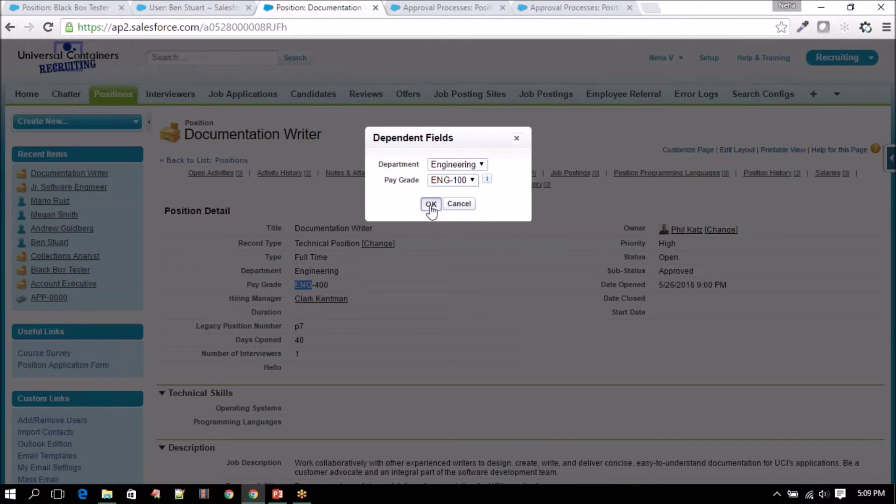
pyautogui.click(431, 204)
pyautogui.moveTo(294, 286); pyautogui.dragTo(317, 285)
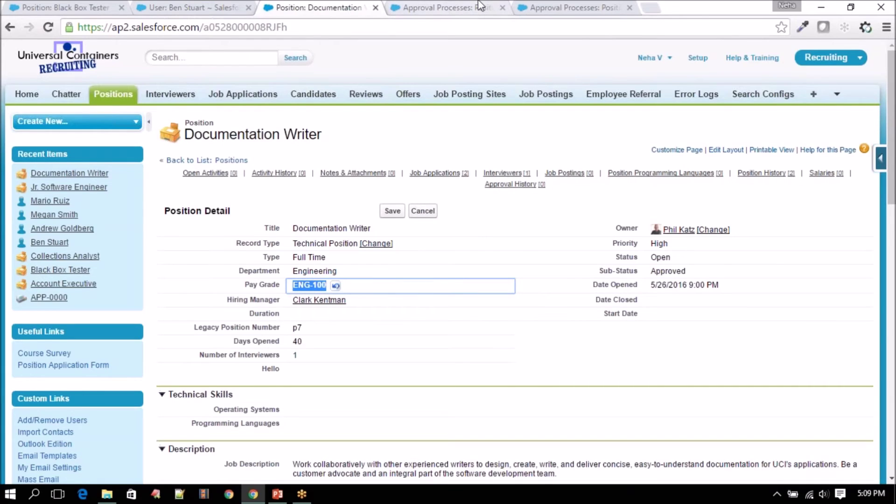
# Check the VP approval needed step in the approval process, then save the Documentation Writer's pay grade change
pyautogui.click(446, 7)
pyautogui.moveTo(434, 228); pyautogui.dragTo(299, 227)
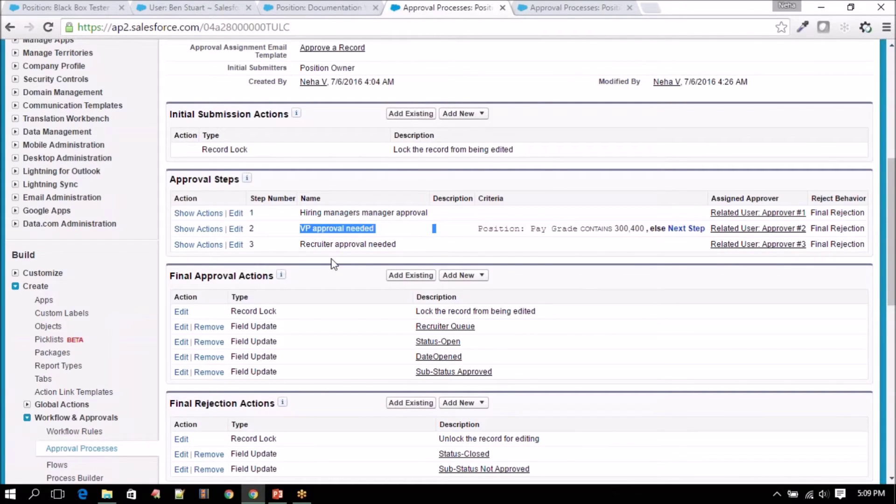
pyautogui.click(350, 8)
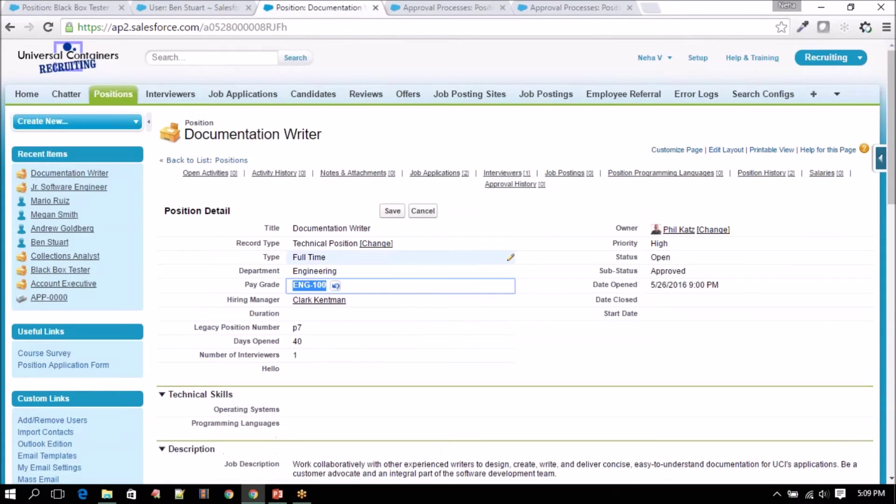
pyautogui.click(391, 211)
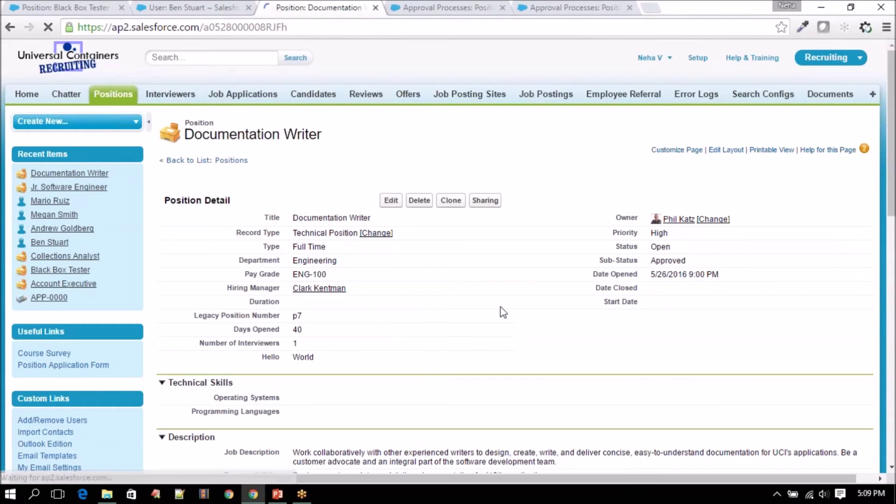
# Edit the Documentation Writer position to set its Status to New and save the record
pyautogui.doubleClick(661, 247)
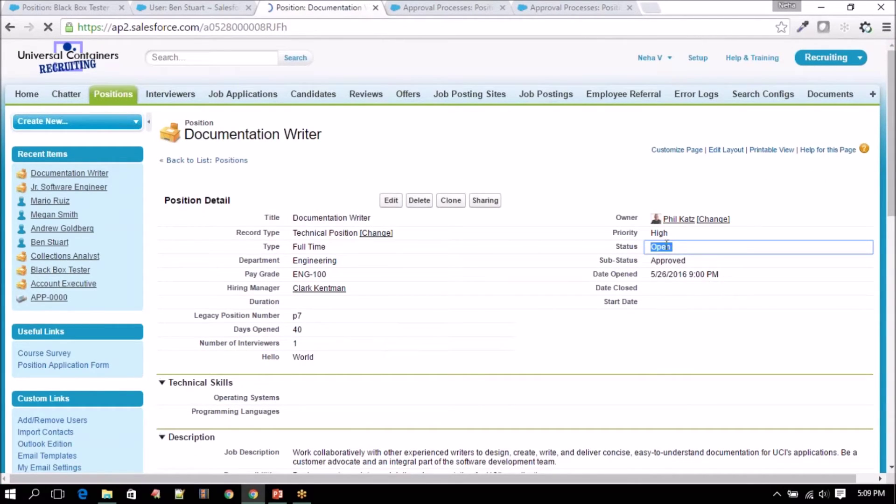
pyautogui.click(392, 200)
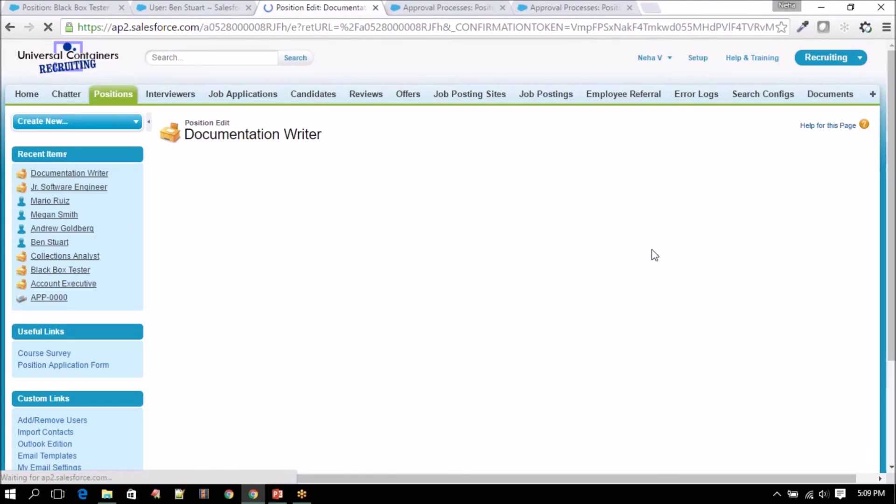
pyautogui.click(681, 245)
pyautogui.click(679, 246)
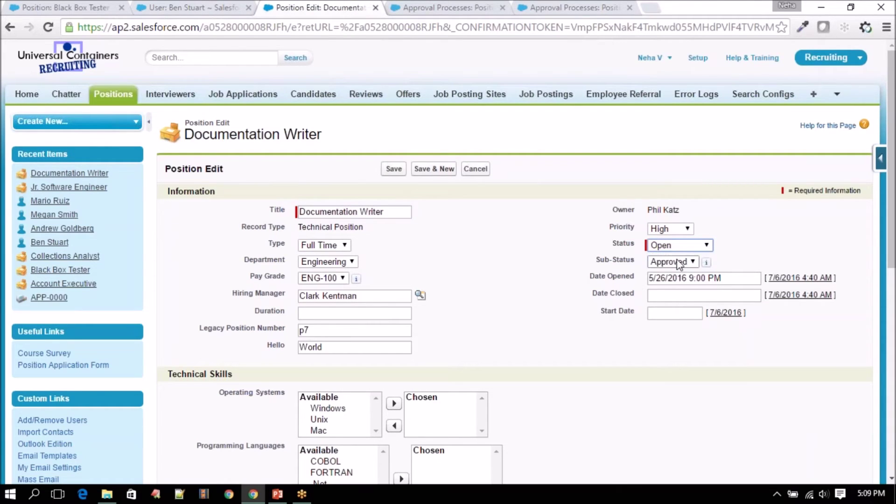
pyautogui.click(677, 247)
pyautogui.click(669, 265)
pyautogui.click(677, 247)
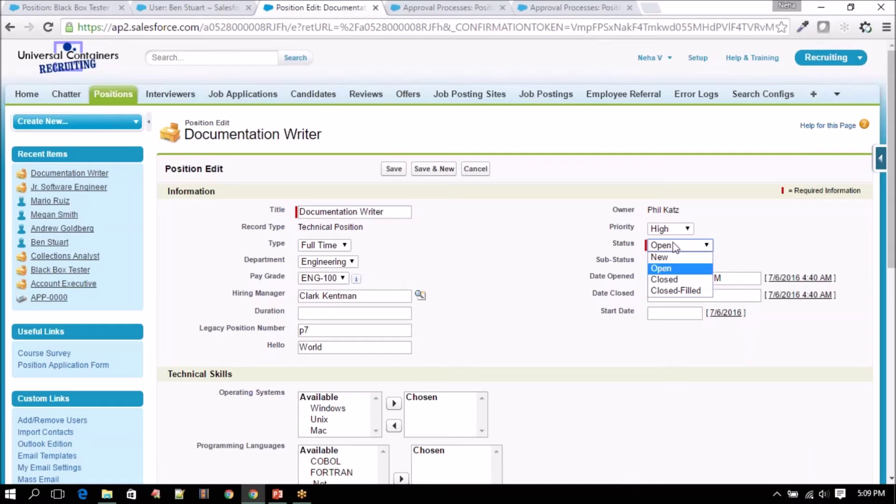
pyautogui.click(673, 258)
pyautogui.click(395, 170)
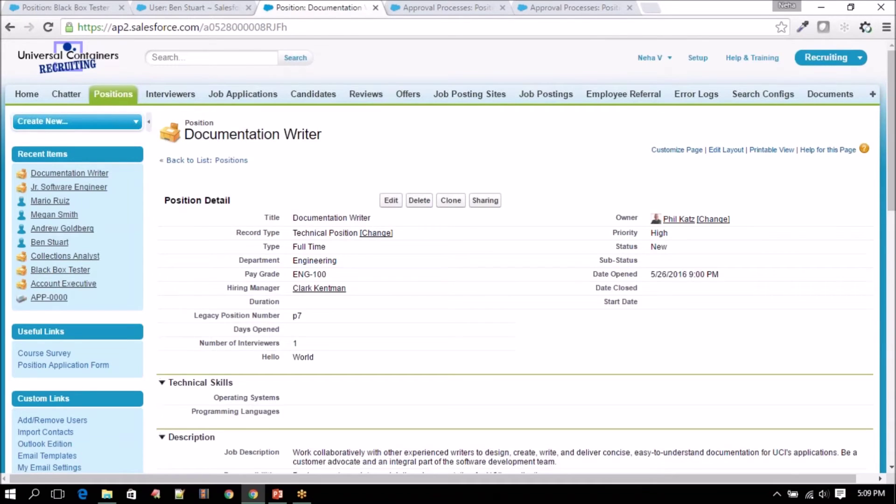
# Check the Documentation Writer position's pay grade against the VP approval needed criteria in the approval process
pyautogui.scroll(-4, 438, 324)
pyautogui.click(444, 6)
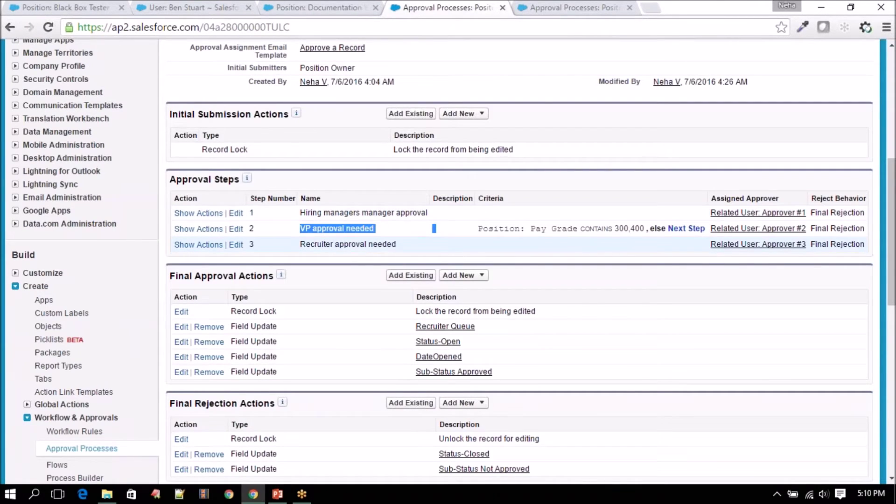
pyautogui.click(322, 7)
pyautogui.scroll(4, 303, 203)
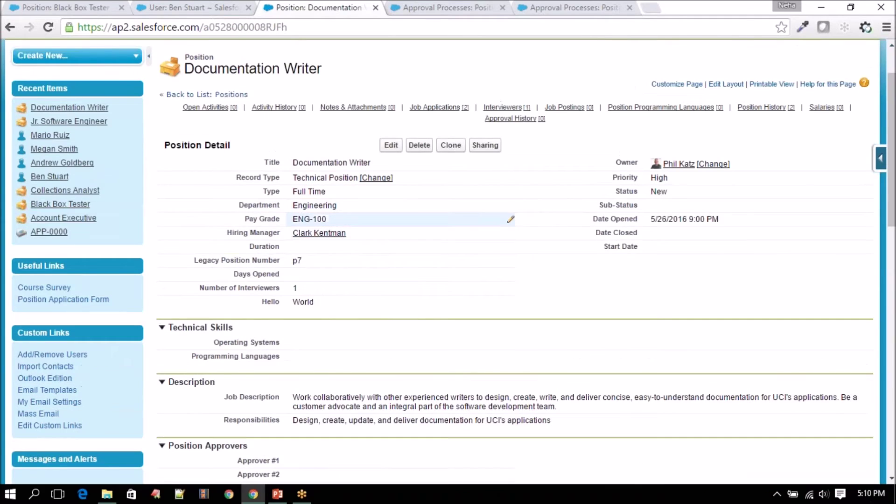
# Try to submit the Documentation Writer position for approval from its Approval History and accept the confirmation
pyautogui.scroll(-5, 339, 253)
pyautogui.scroll(5, 342, 258)
pyautogui.scroll(-15, 342, 258)
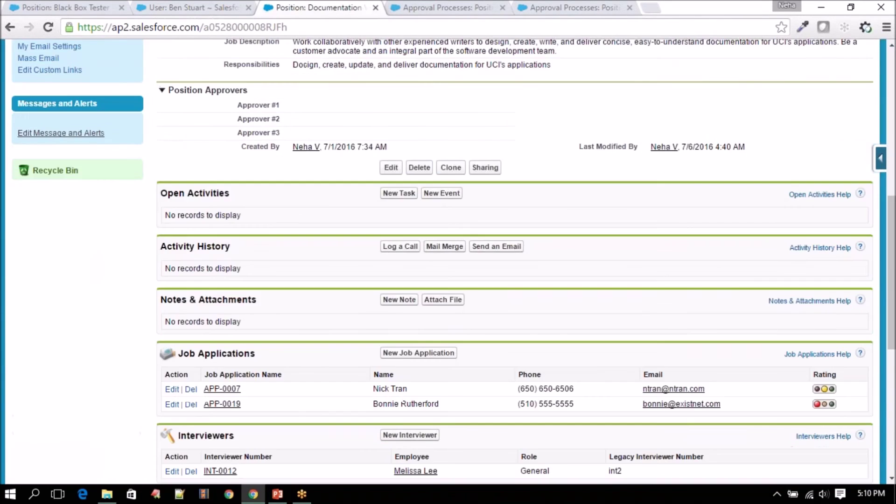
pyautogui.click(418, 383)
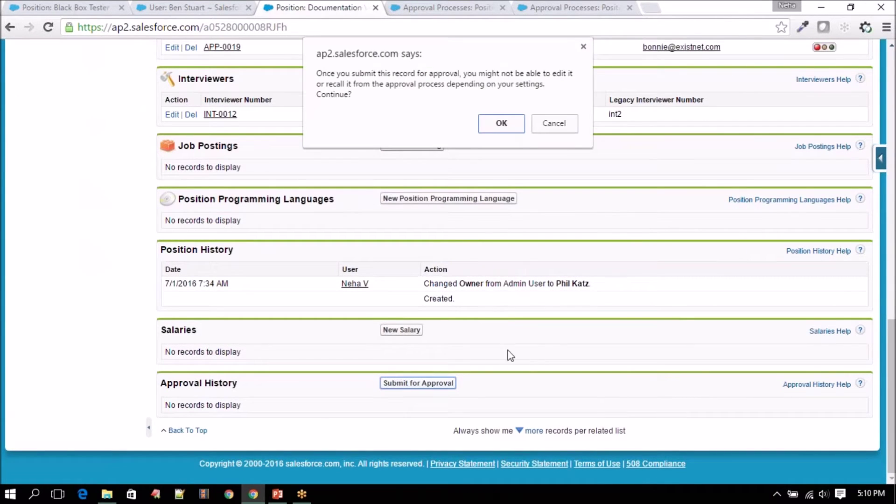
pyautogui.click(500, 126)
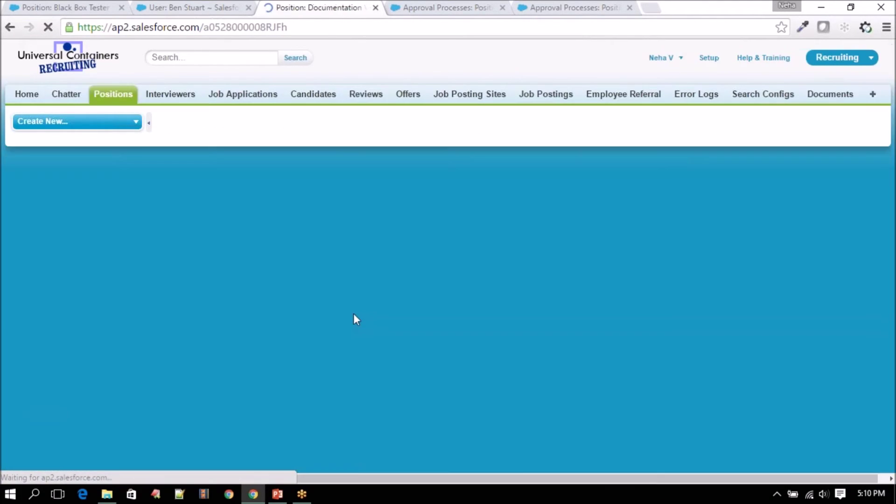
# Set Approver #1 of the Documentation Writer position to the user with the VP Development role
pyautogui.scroll(-12, 362, 362)
pyautogui.scroll(3, 362, 362)
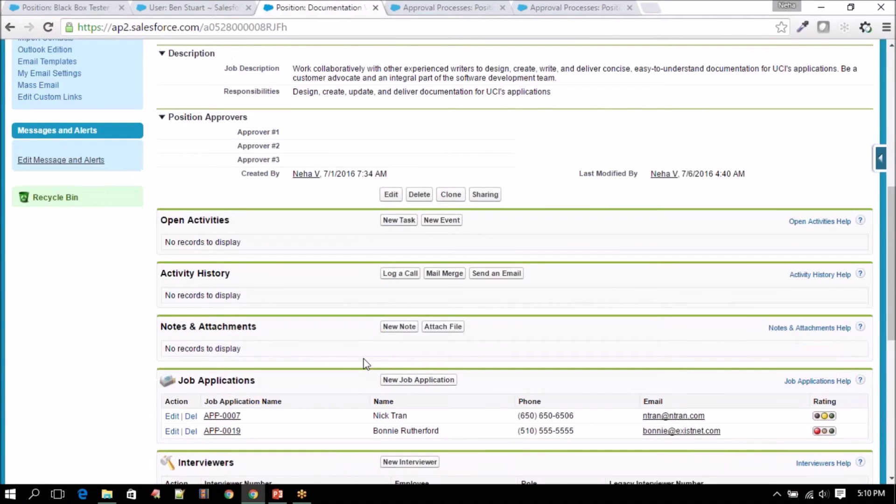
pyautogui.doubleClick(353, 133)
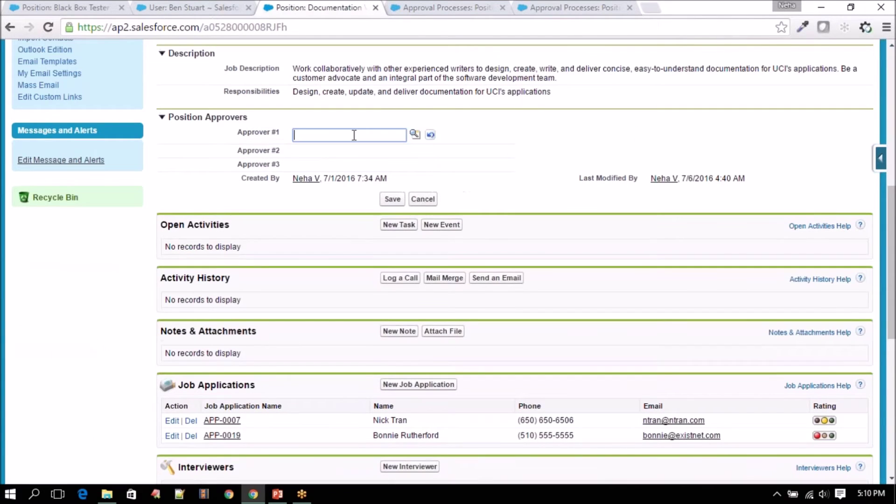
pyautogui.click(414, 134)
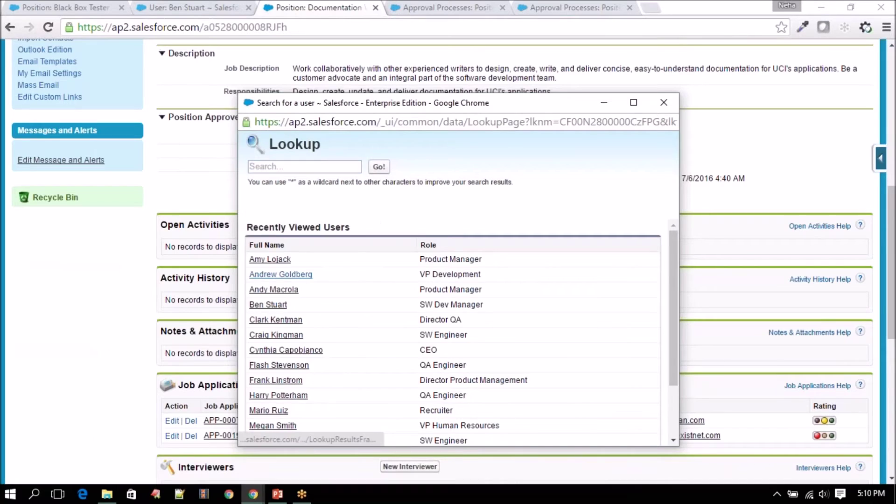
pyautogui.click(282, 328)
# Set Approver #3 of the position to the user with the Recruiter role
pyautogui.doubleClick(340, 162)
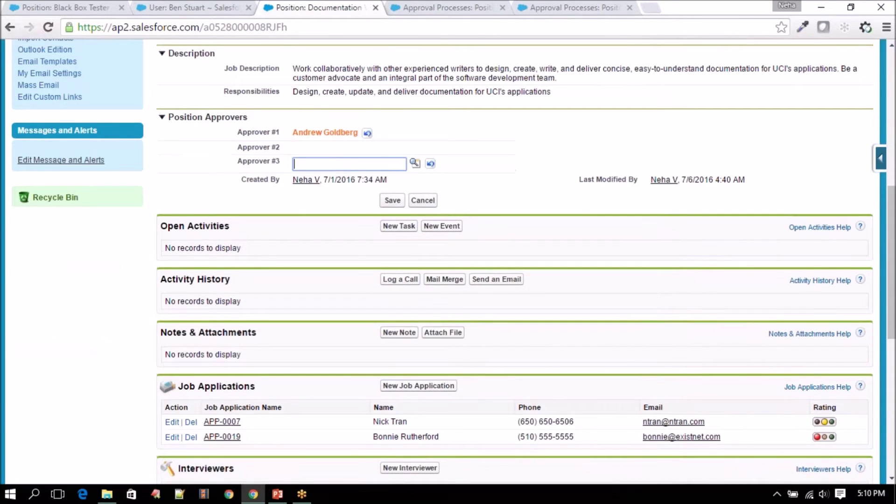
pyautogui.click(415, 163)
pyautogui.moveTo(423, 178); pyautogui.dragTo(518, 88)
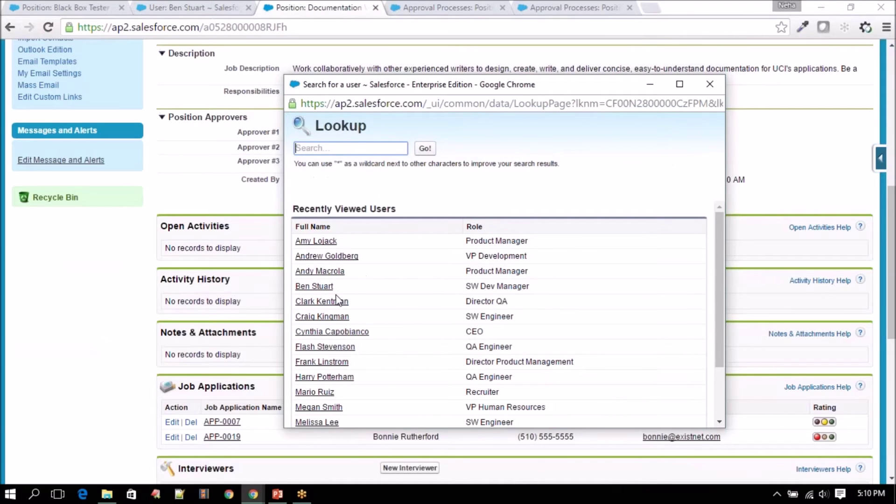
pyautogui.scroll(-3, 337, 303)
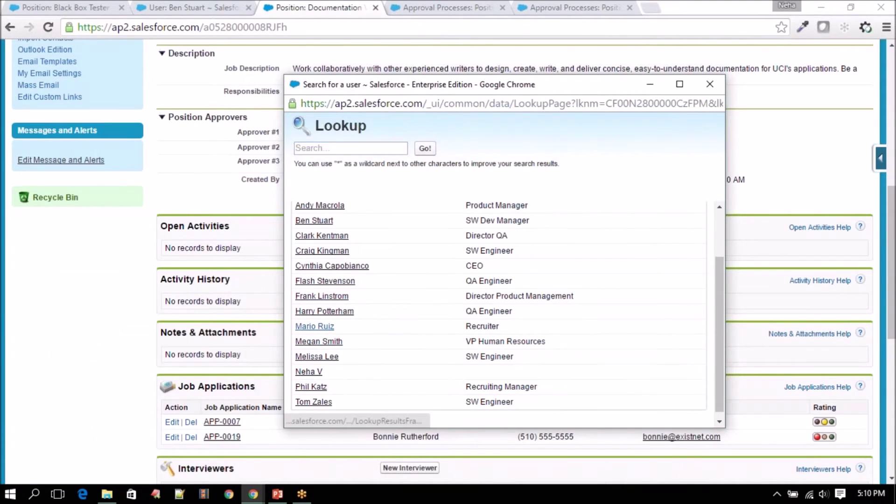
pyautogui.click(314, 326)
# Set Approver #2 to the user with the VP Human Resources role and save the position
pyautogui.doubleClick(378, 149)
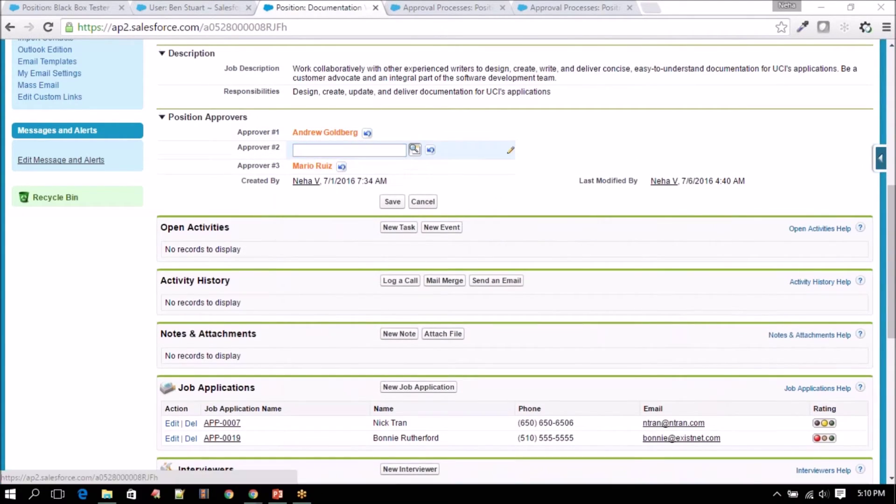
pyautogui.click(415, 149)
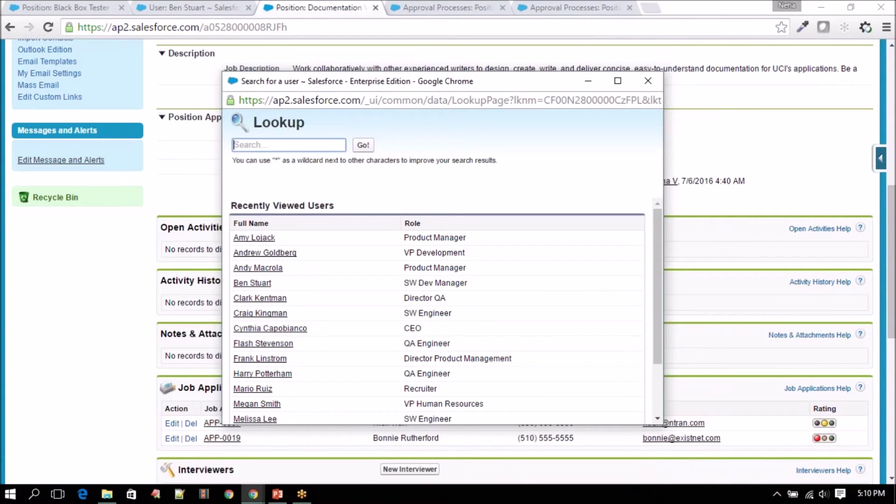
pyautogui.click(256, 403)
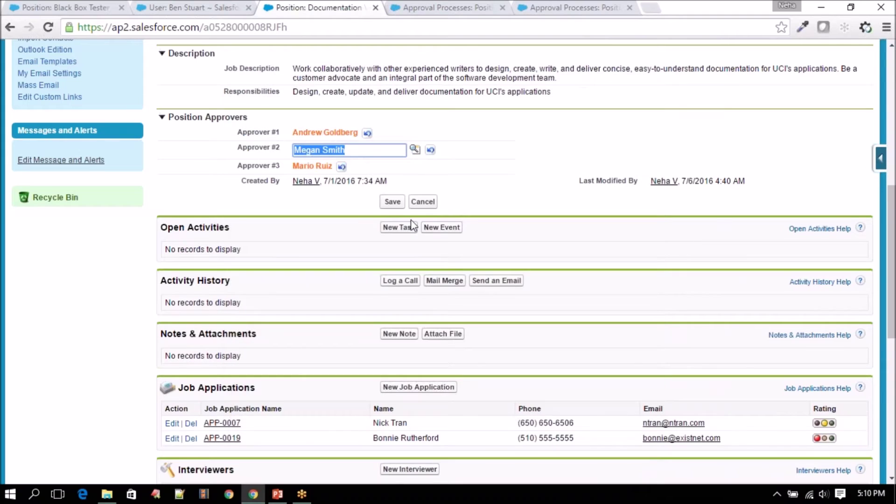
pyautogui.click(393, 203)
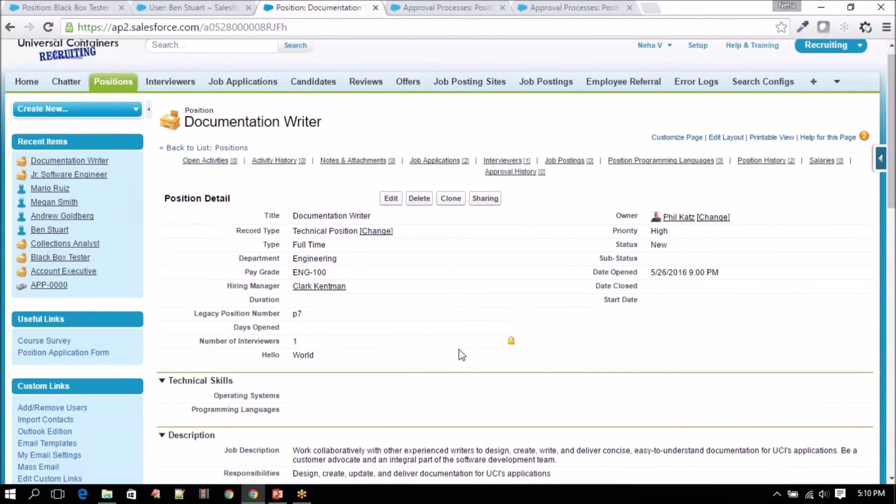
# Submit the Documentation Writer position for approval and confirm the submission
pyautogui.scroll(-15, 462, 351)
pyautogui.click(432, 387)
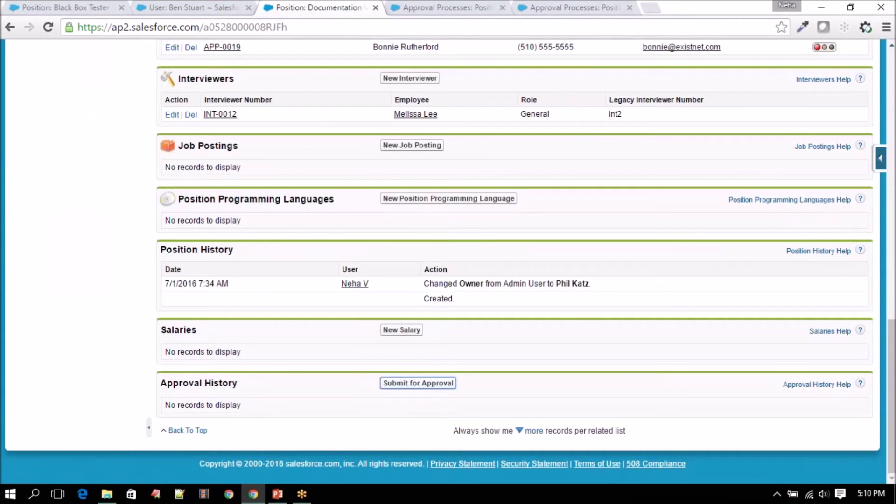
pyautogui.click(500, 123)
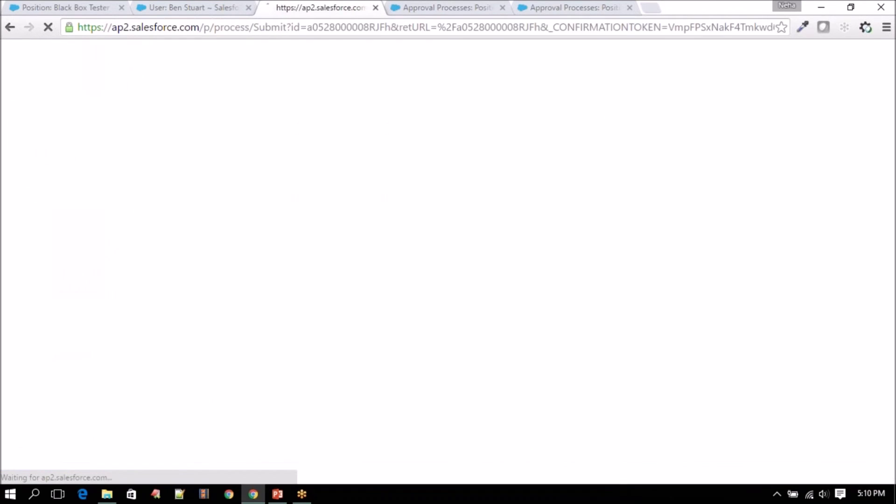
# Approve the pending Hiring managers manager approval request for the Documentation Writer position without a comment
pyautogui.scroll(-15, 448, 261)
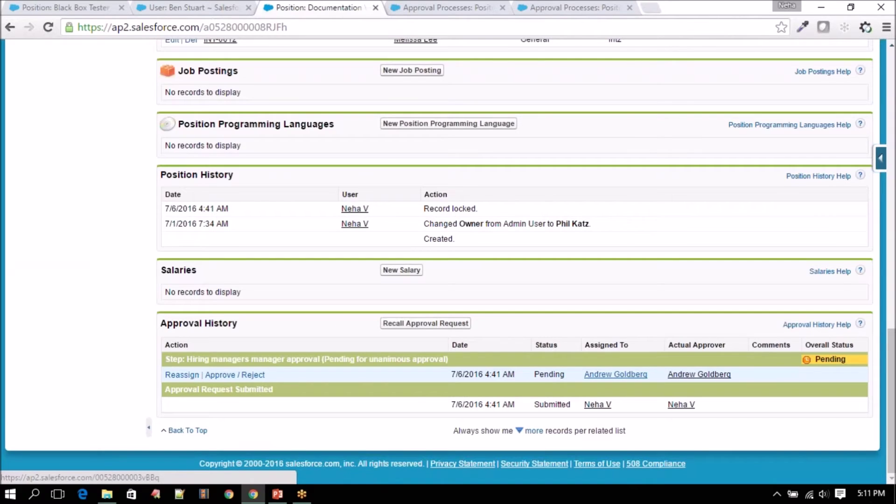
pyautogui.click(244, 376)
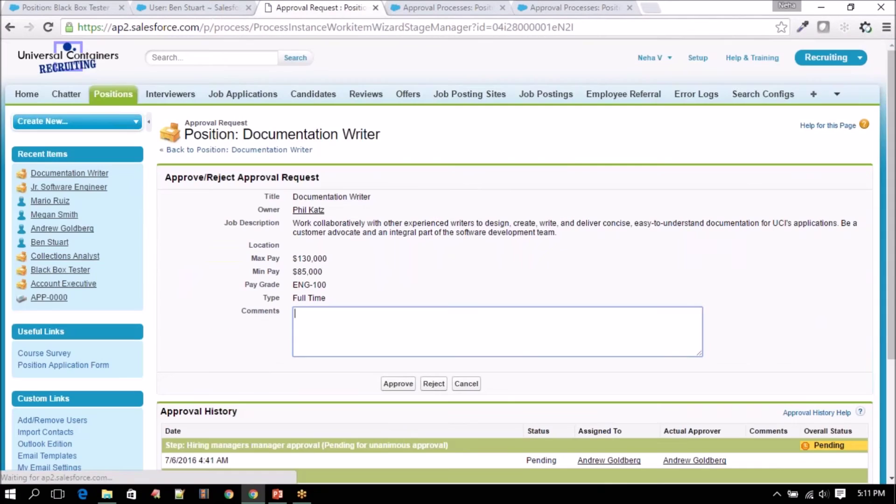
pyautogui.click(398, 384)
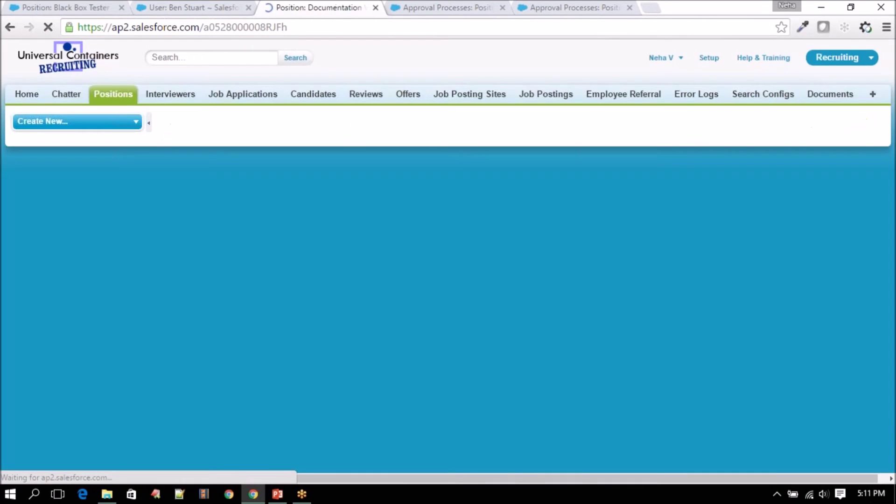
# Compare the Assigned To and Actual Approver entries for each step in the position's Approval History
pyautogui.scroll(-20, 332, 351)
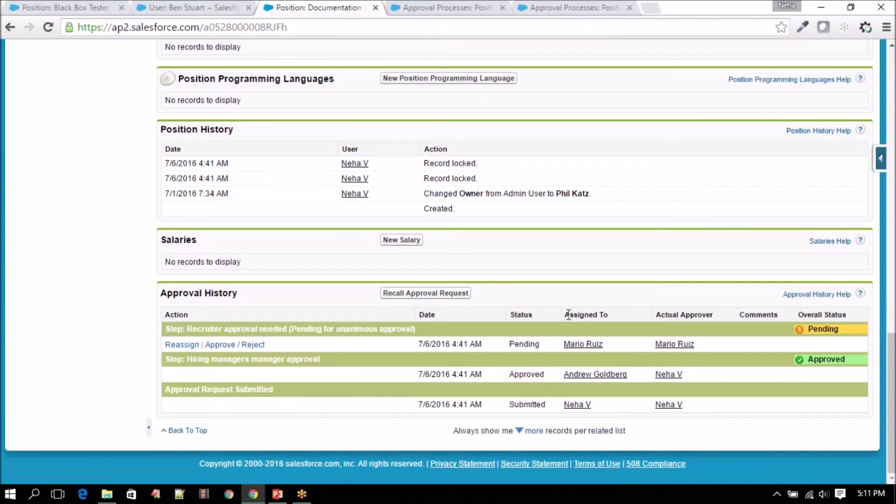
pyautogui.moveTo(604, 313); pyautogui.dragTo(608, 314)
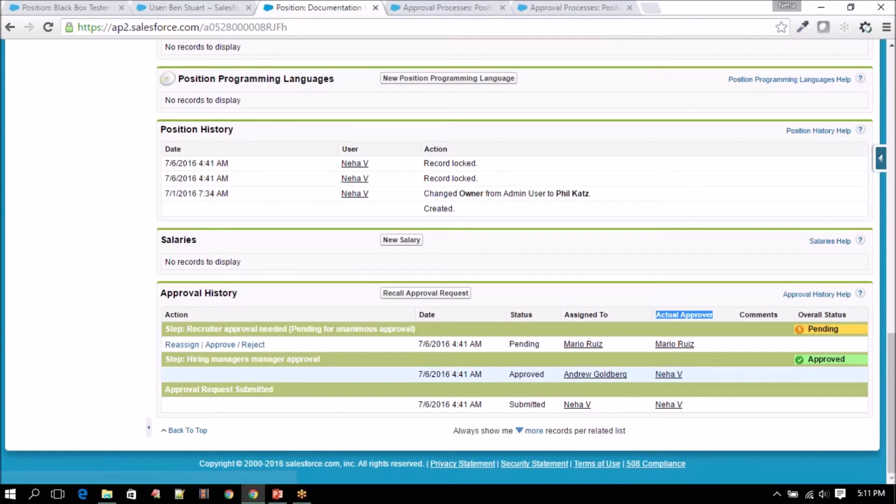
pyautogui.moveTo(696, 373); pyautogui.dragTo(657, 378)
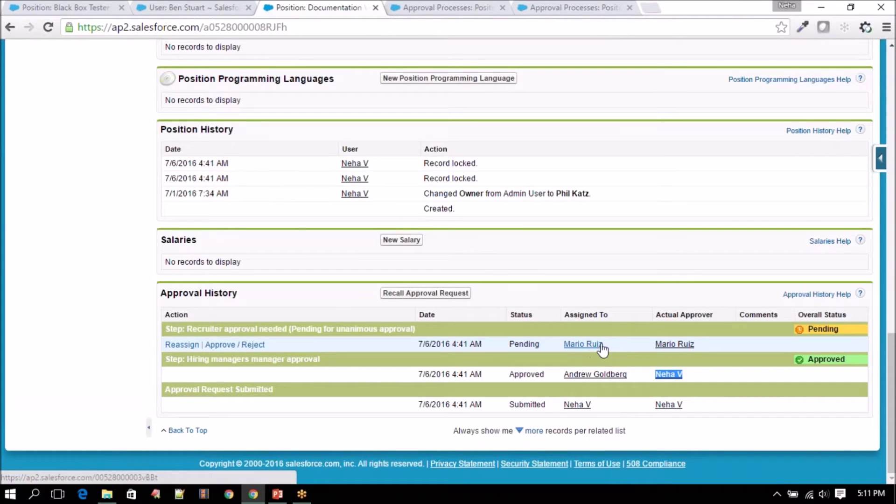
pyautogui.moveTo(610, 344); pyautogui.dragTo(563, 344)
# Compare the position's Approver #2 and Pay Grade with the criteria of the VP approval needed step in the approval process
pyautogui.scroll(6, 327, 342)
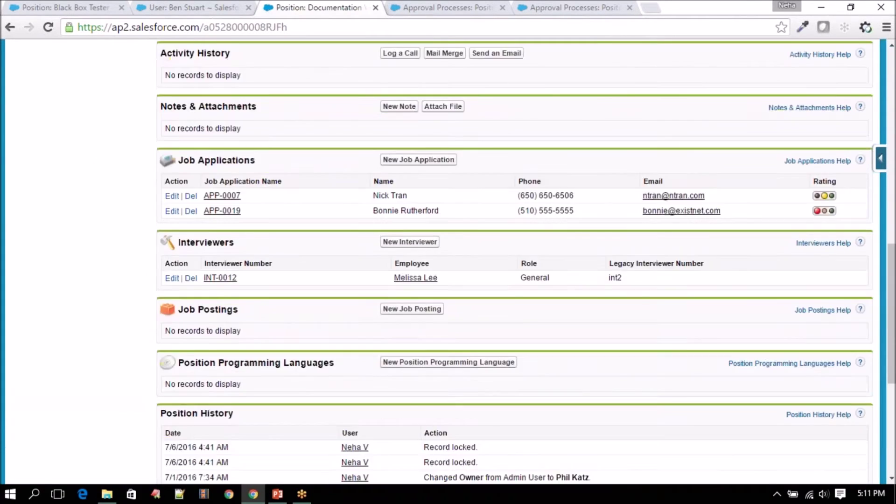
pyautogui.scroll(6, 324, 243)
pyautogui.moveTo(341, 234); pyautogui.dragTo(292, 233)
pyautogui.click(443, 9)
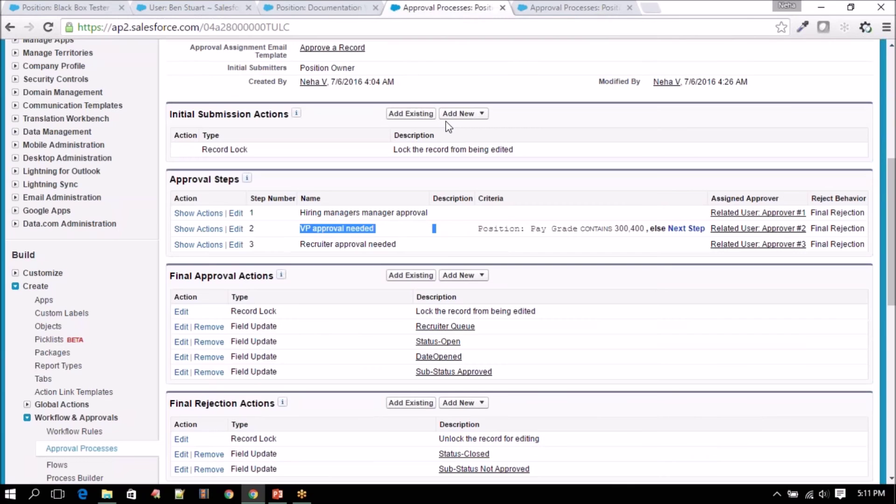
pyautogui.click(483, 229)
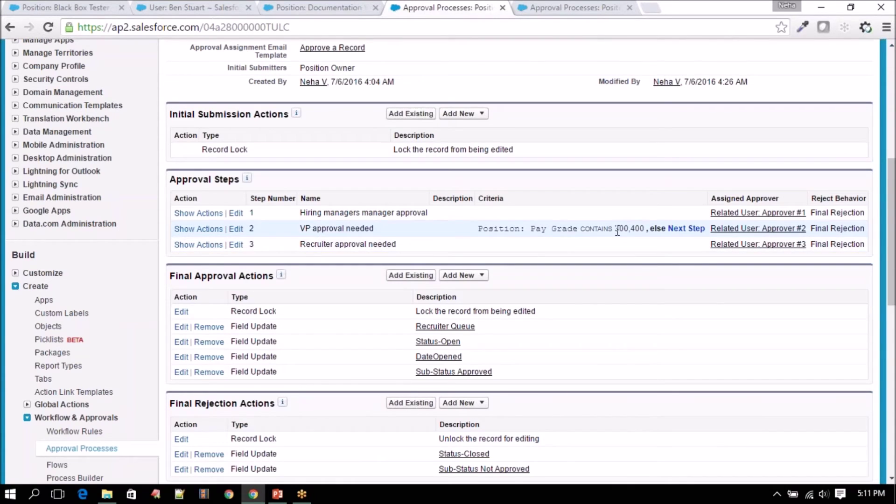
pyautogui.click(350, 6)
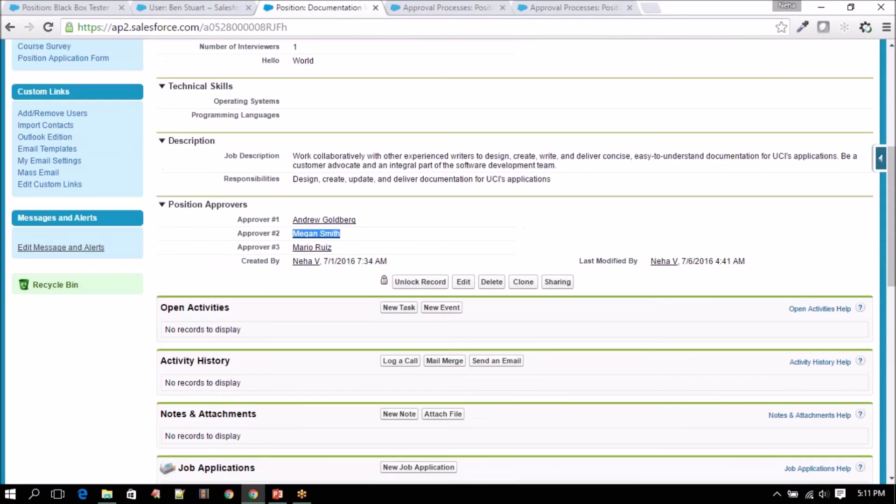
pyautogui.scroll(6, 373, 234)
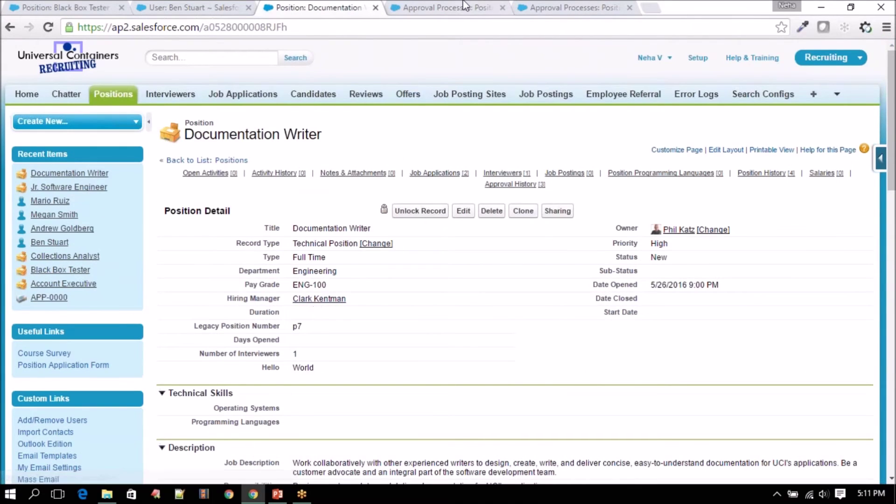
pyautogui.click(442, 8)
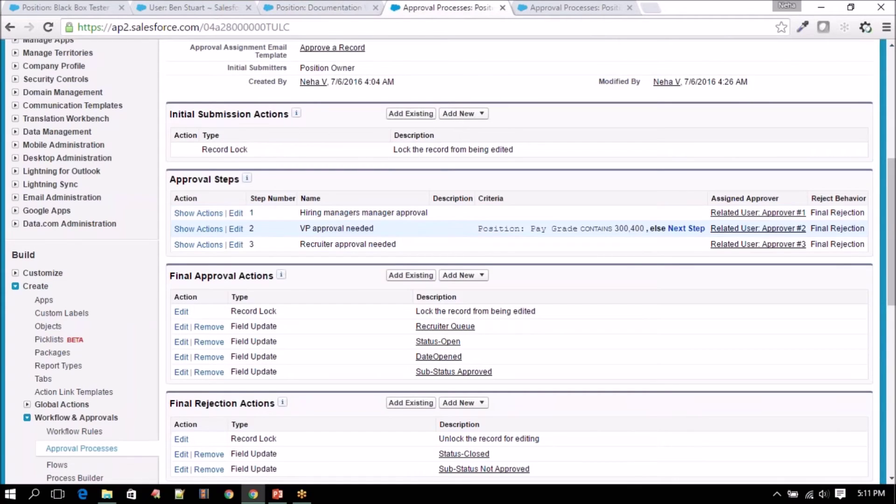
pyautogui.moveTo(302, 228); pyautogui.dragTo(413, 231)
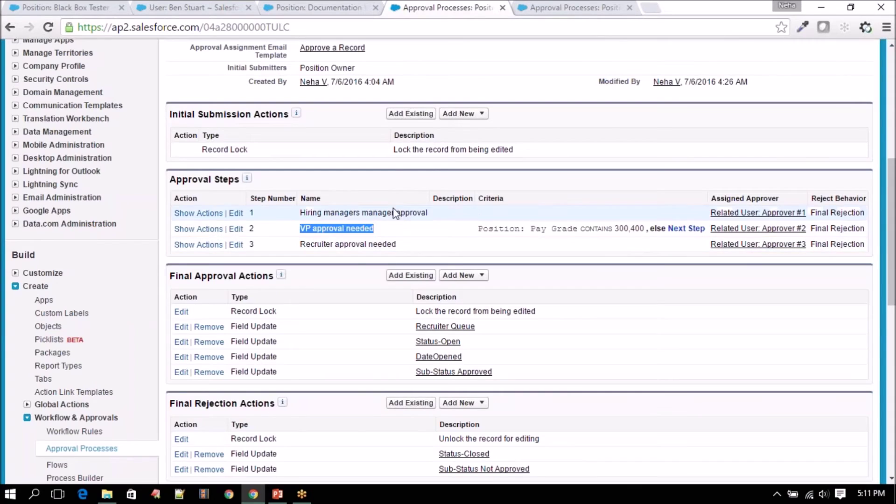
# Reject the pending Recruiter approval needed request for the Documentation Writer position
pyautogui.hotkey('ctrl', 'shift', 'Tab')
pyautogui.scroll(-15, 414, 338)
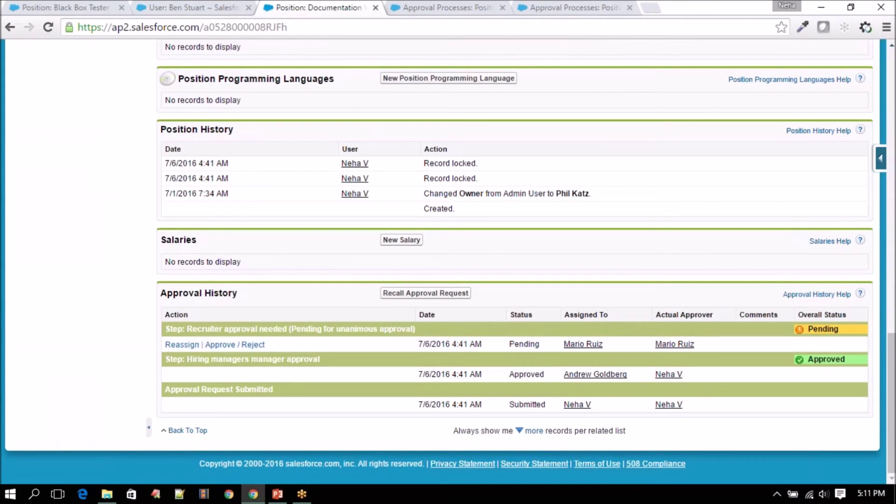
pyautogui.click(214, 345)
pyautogui.click(434, 383)
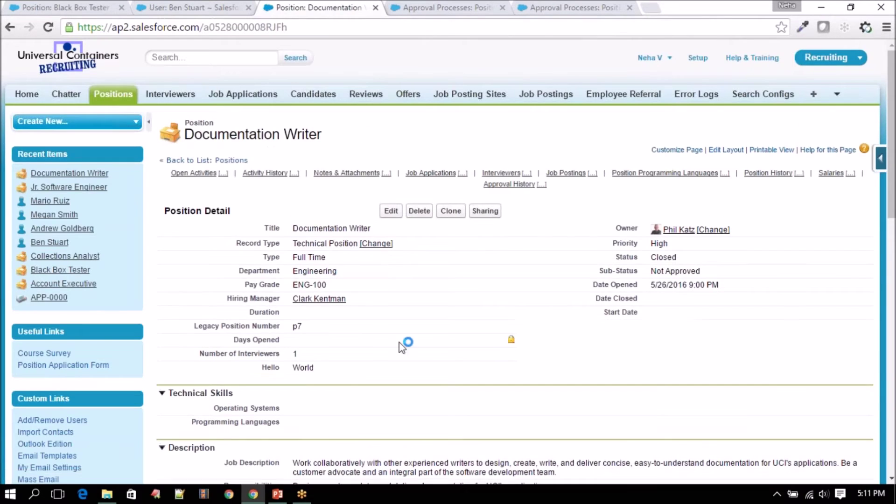
# Review the Documentation Writer position's Approval History, Status and Sub-Status after the recruiter's rejection
pyautogui.scroll(-15, 399, 343)
pyautogui.scroll(-3, 448, 261)
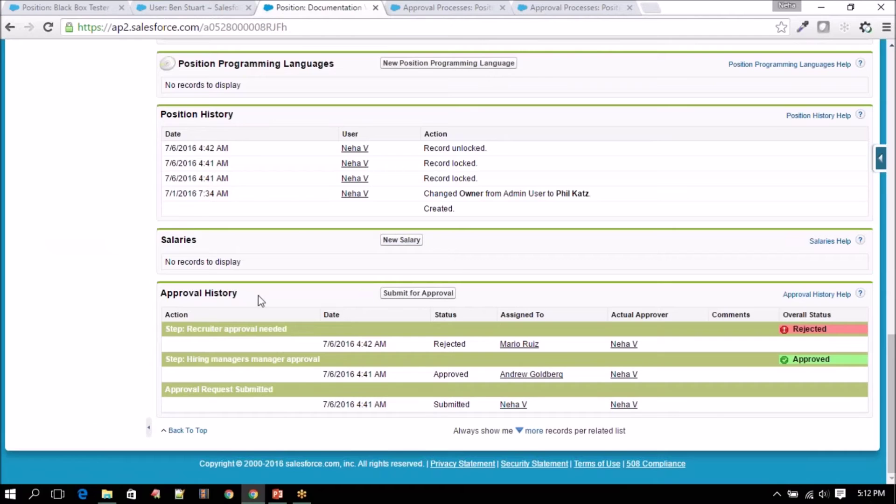
pyautogui.scroll(20, 344, 383)
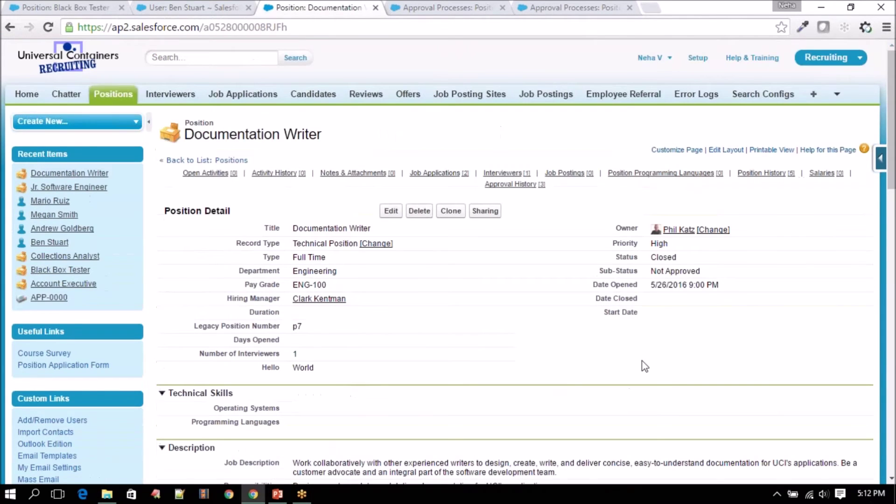
pyautogui.doubleClick(652, 258)
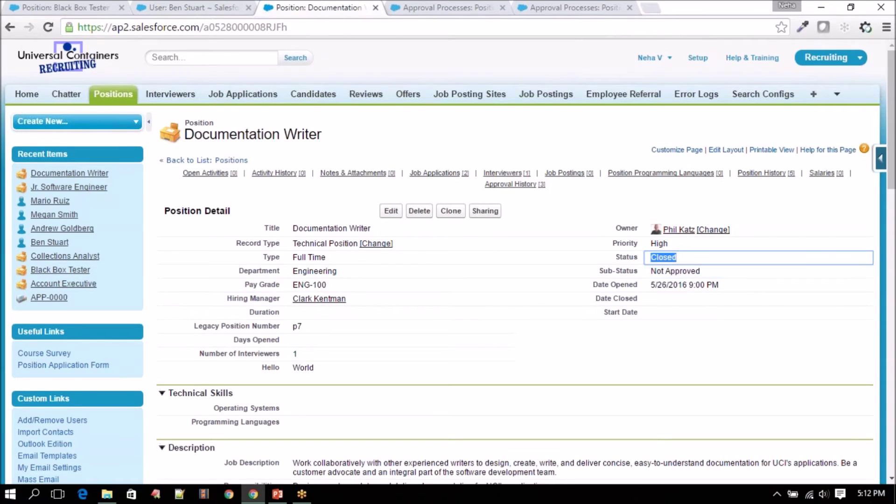
# Compare the Documentation Writer position's Sub-Status with the approval process's Final Rejection Actions, and review its Position History and Approval History
pyautogui.moveTo(651, 271); pyautogui.dragTo(681, 272)
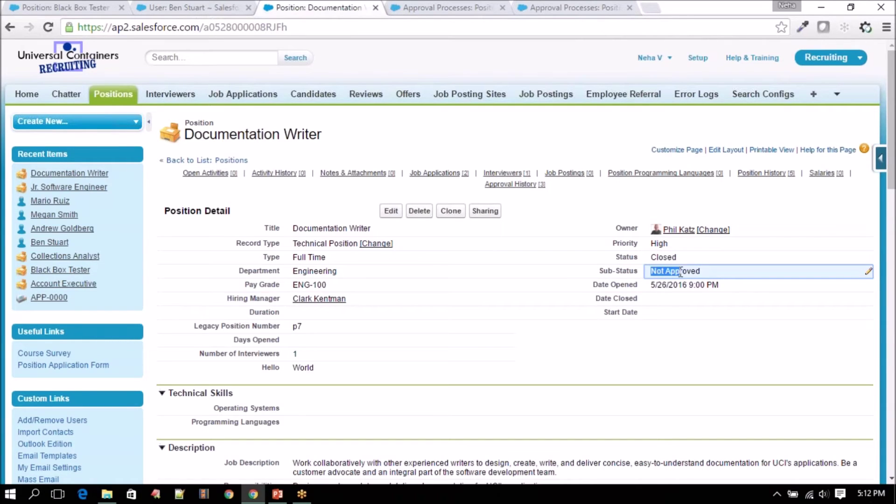
pyautogui.click(427, 8)
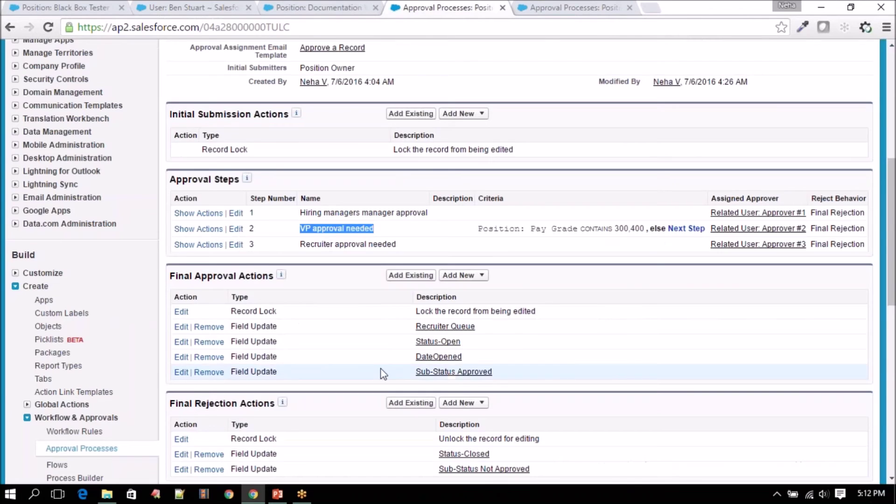
pyautogui.scroll(-3, 380, 372)
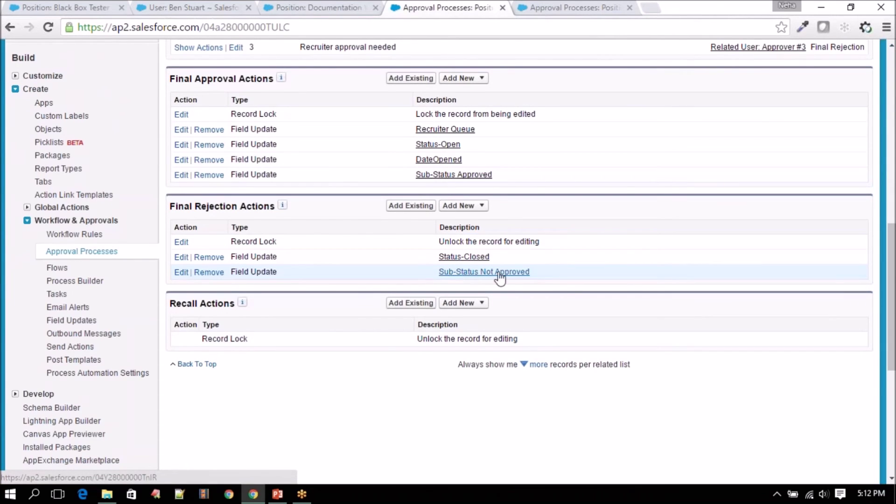
pyautogui.hotkey('ctrl', 'shift', 'Tab')
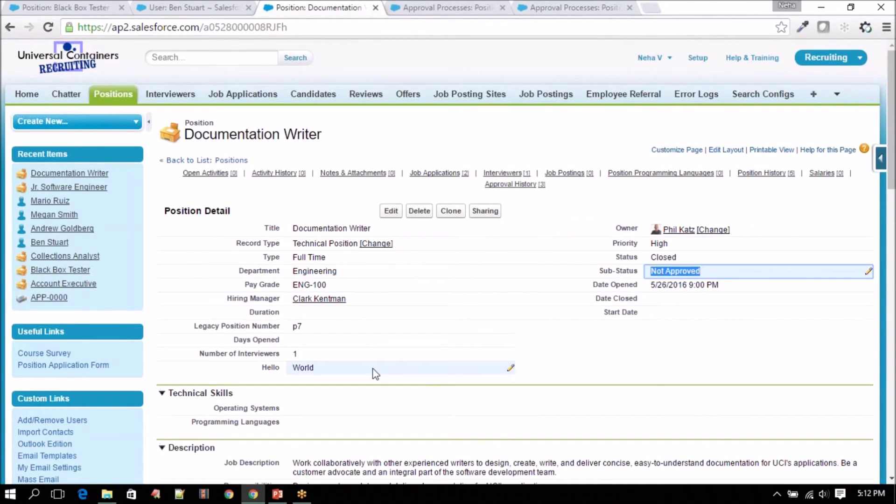
pyautogui.scroll(-5, 373, 373)
pyautogui.scroll(4, 374, 373)
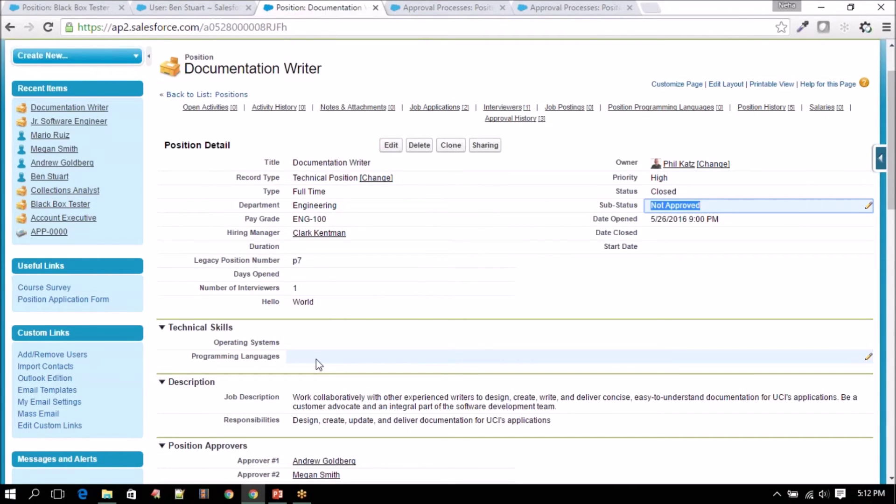
pyautogui.scroll(-4, 316, 360)
pyautogui.scroll(-7, 411, 346)
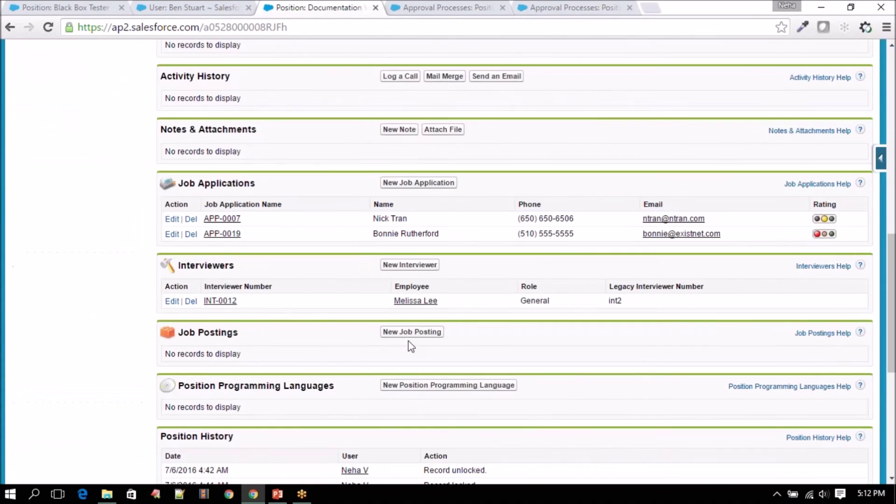
pyautogui.scroll(-7, 567, 404)
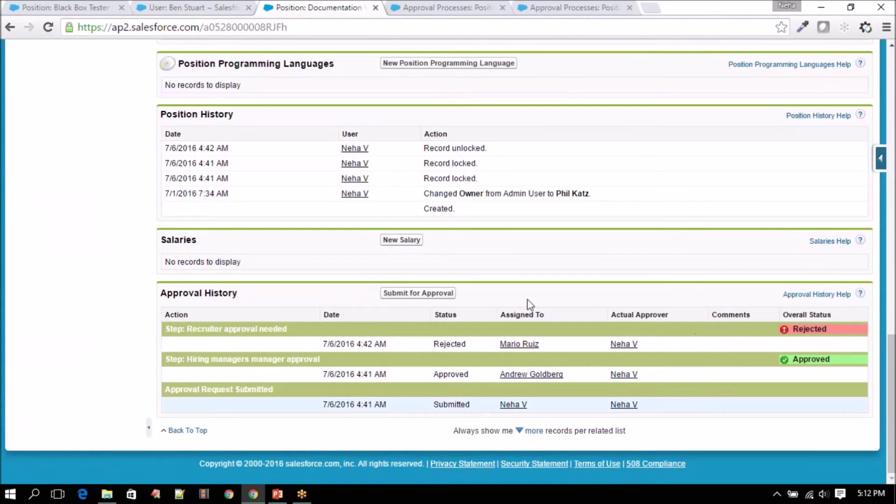
pyautogui.scroll(20, 391, 369)
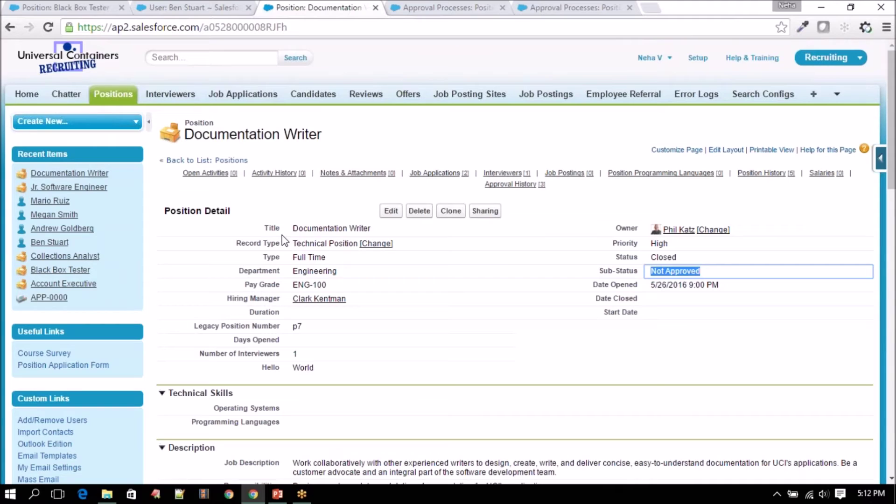
# Open the Sr. SQA Engineer position from the All positions list
pyautogui.click(240, 161)
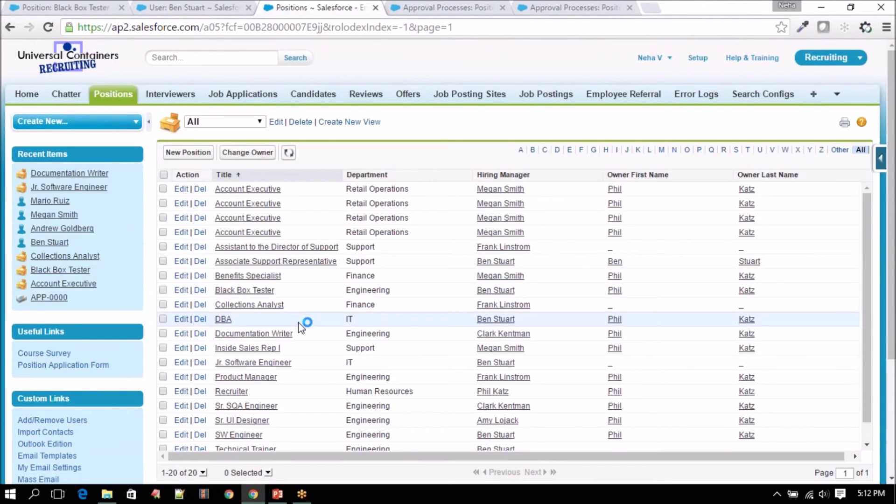
pyautogui.scroll(-1, 294, 373)
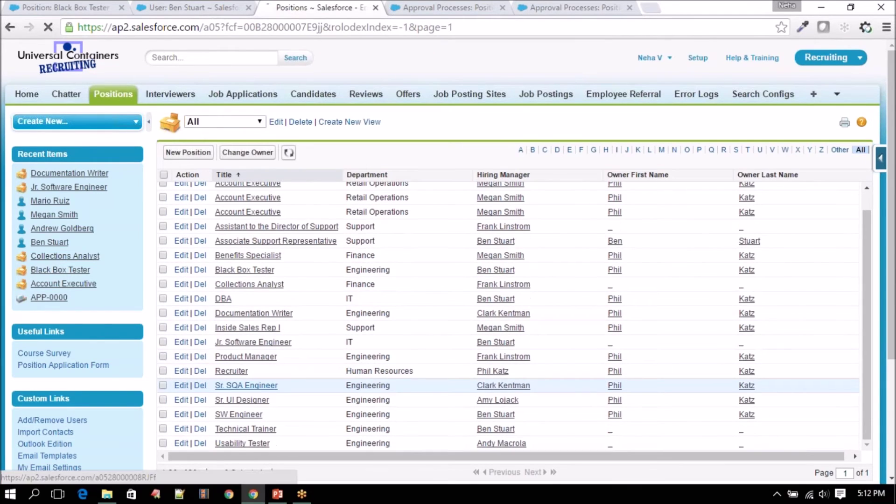
pyautogui.click(264, 386)
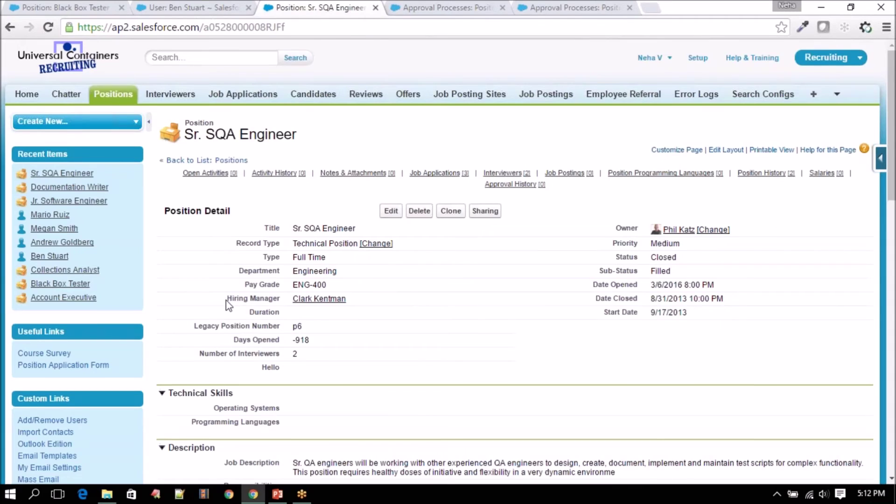
pyautogui.scroll(-9, 228, 305)
pyautogui.scroll(9, 228, 306)
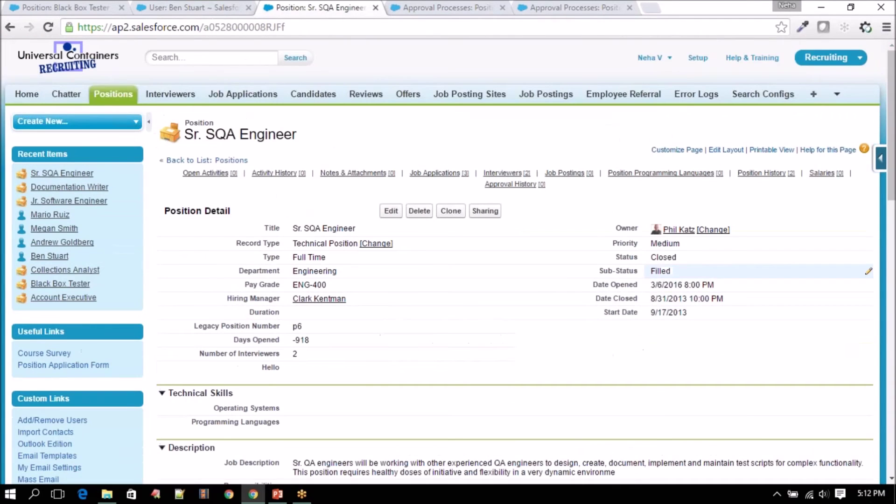
# Set the Sr. SQA Engineer position's Status to New with an empty Sub-Status and save the record
pyautogui.doubleClick(663, 257)
pyautogui.click(452, 165)
pyautogui.click(434, 175)
pyautogui.click(426, 202)
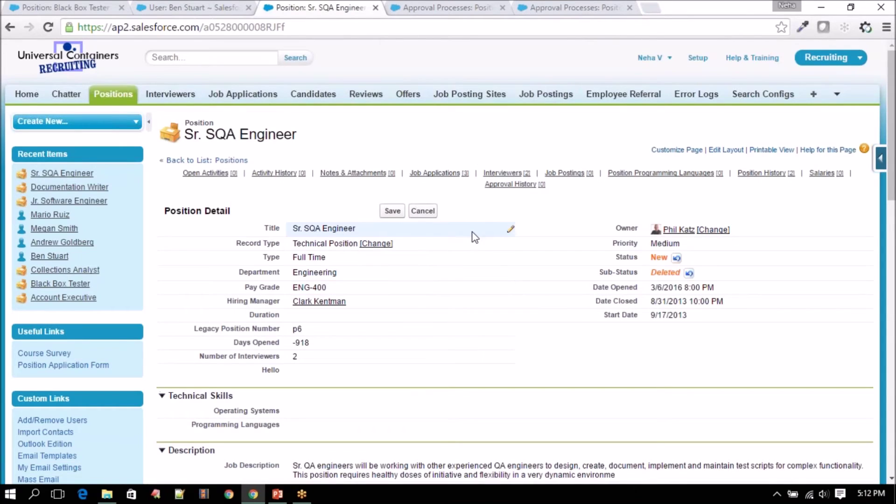
pyautogui.press('Return')
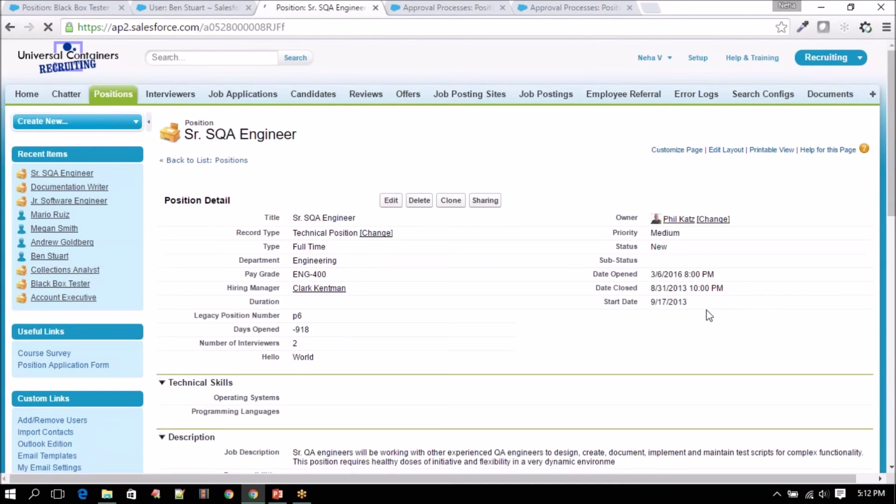
# Clear the Date Opened value of the Sr. SQA Engineer position and save it
pyautogui.doubleClick(666, 285)
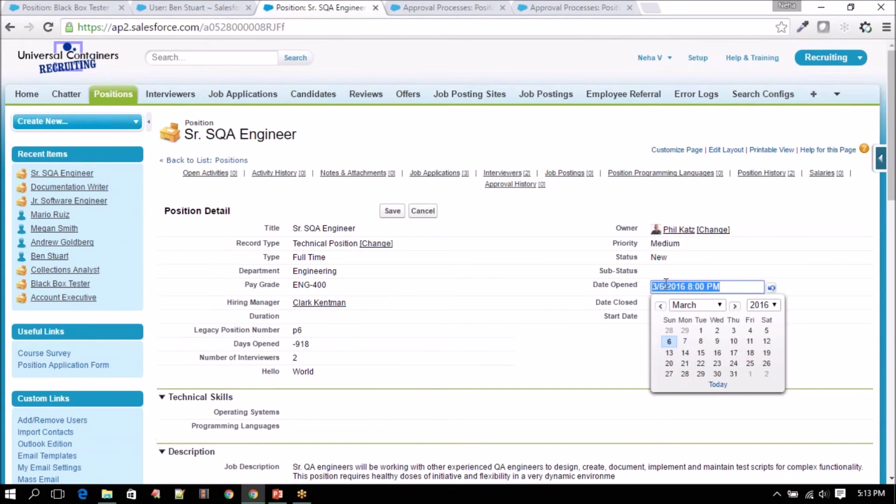
pyautogui.press('BackSpace')
pyautogui.click(568, 315)
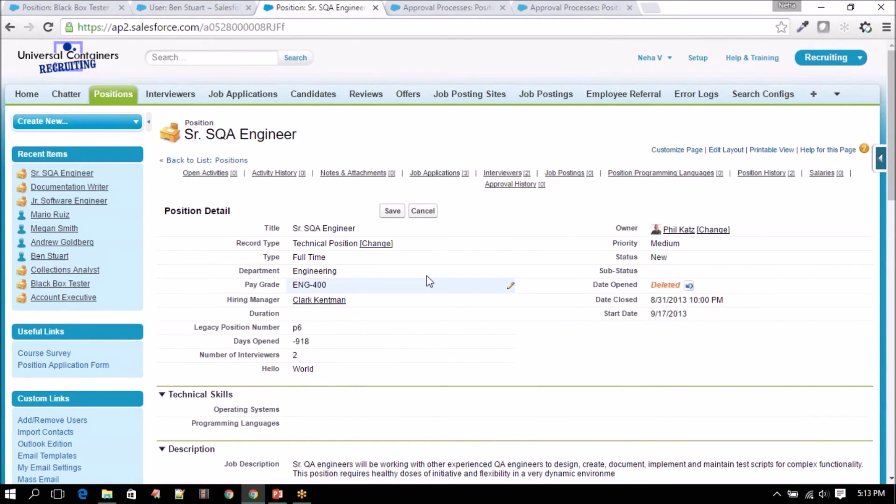
pyautogui.click(392, 211)
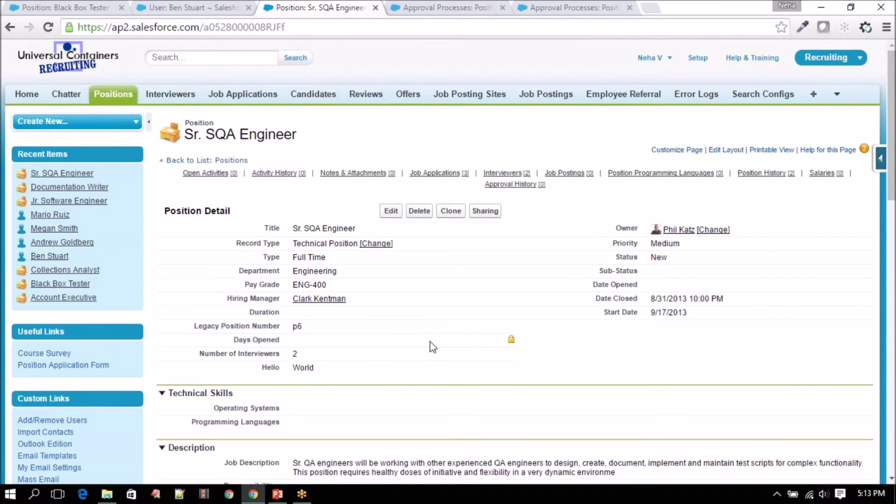
# Assign the VP Development user as Approver #1 of the Sr. SQA Engineer position
pyautogui.scroll(-5, 510, 366)
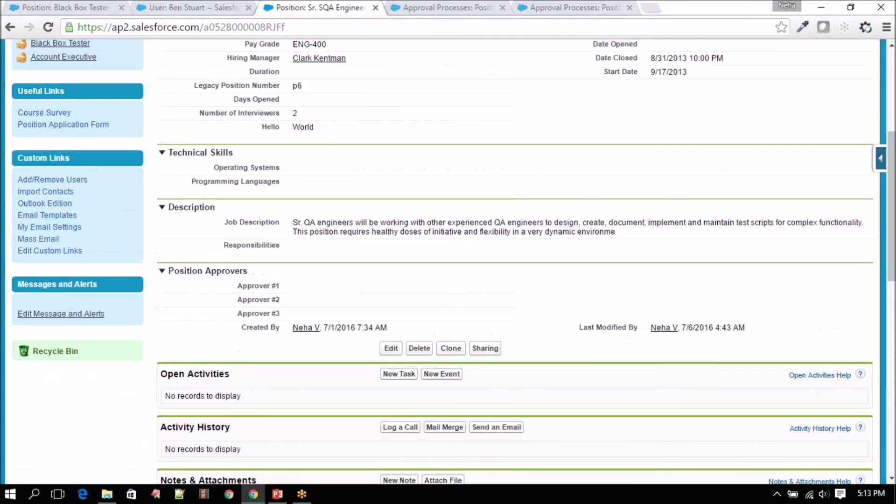
pyautogui.scroll(-1, 306, 368)
pyautogui.doubleClick(306, 265)
pyautogui.click(415, 265)
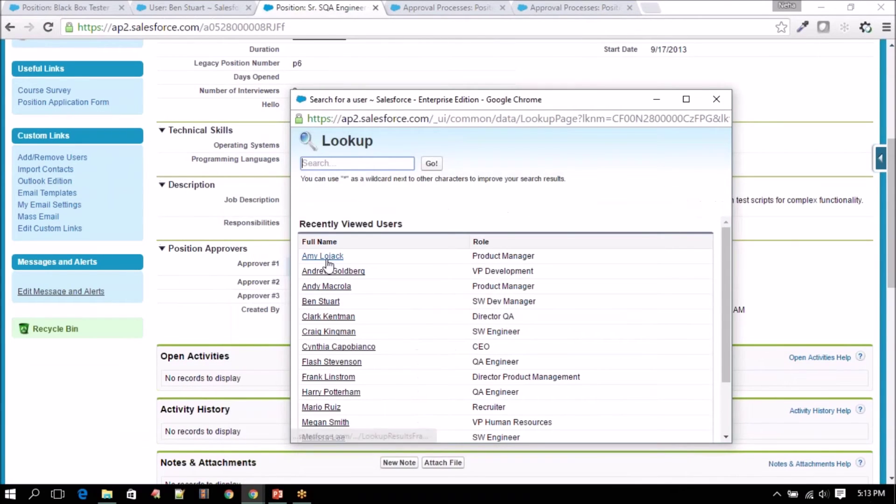
pyautogui.click(329, 272)
pyautogui.press('Tab')
# Assign the VP Human Resources user as Approver #2 and the Recruiter user as Approver #3, and save the position
pyautogui.click(415, 281)
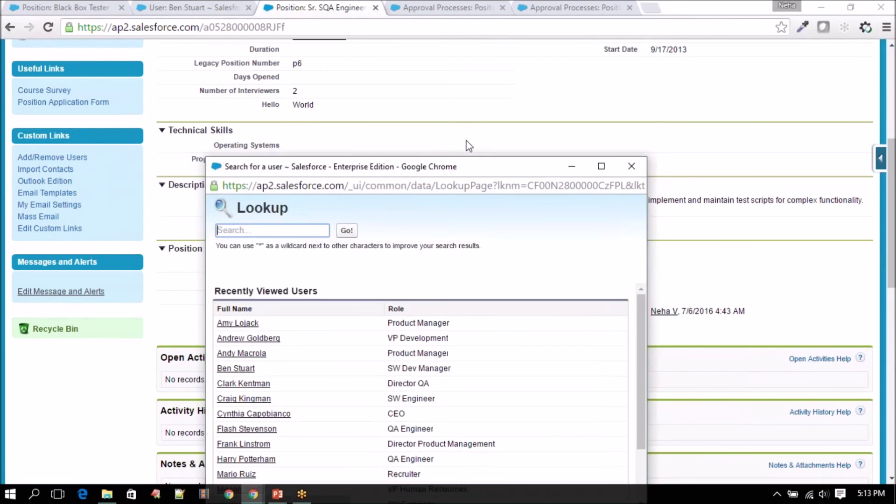
pyautogui.click(462, 301)
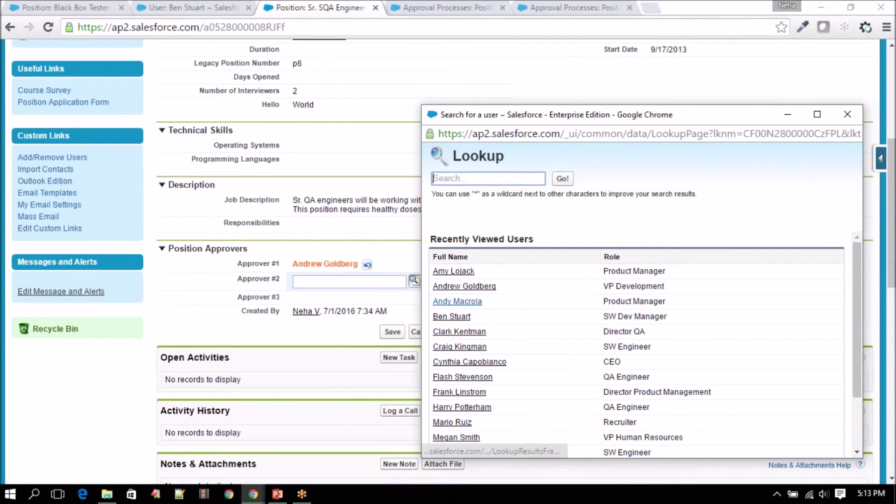
pyautogui.click(456, 437)
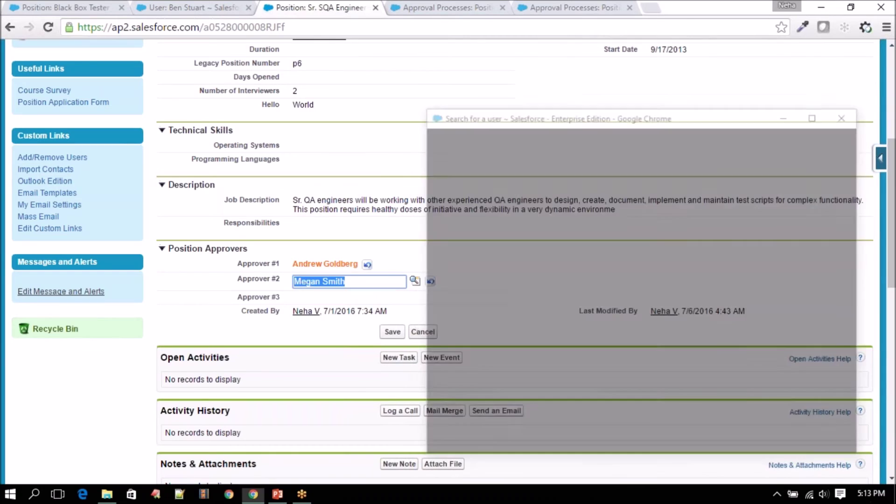
pyautogui.doubleClick(349, 297)
pyautogui.click(415, 296)
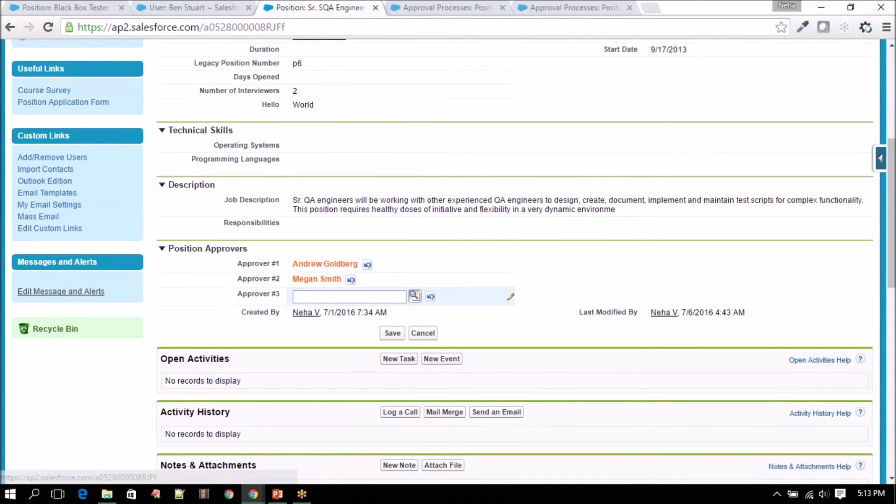
pyautogui.click(410, 363)
pyautogui.click(395, 331)
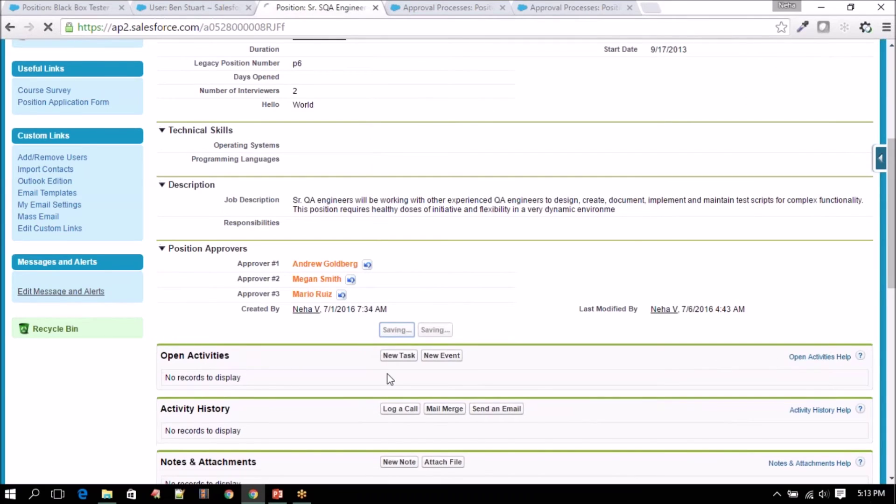
# Check the Sr. SQA Engineer position's Pay Grade and its three Position Approvers
pyautogui.scroll(-1, 390, 379)
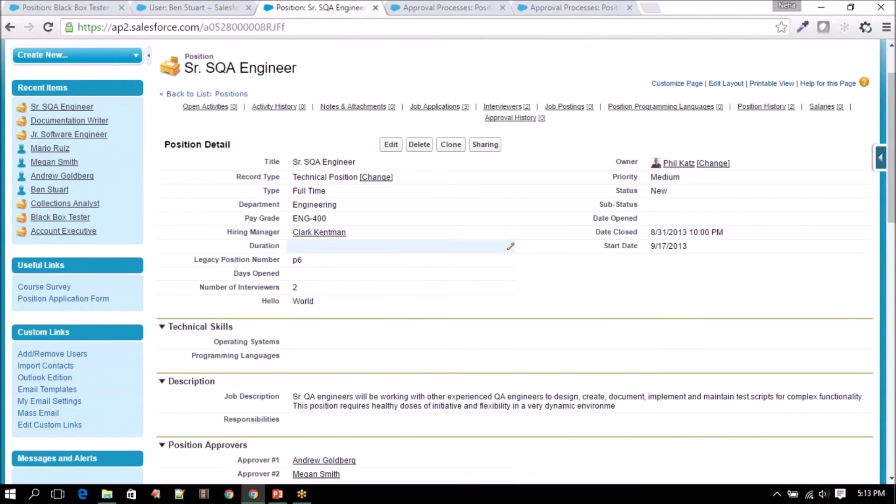
pyautogui.scroll(-3, 298, 285)
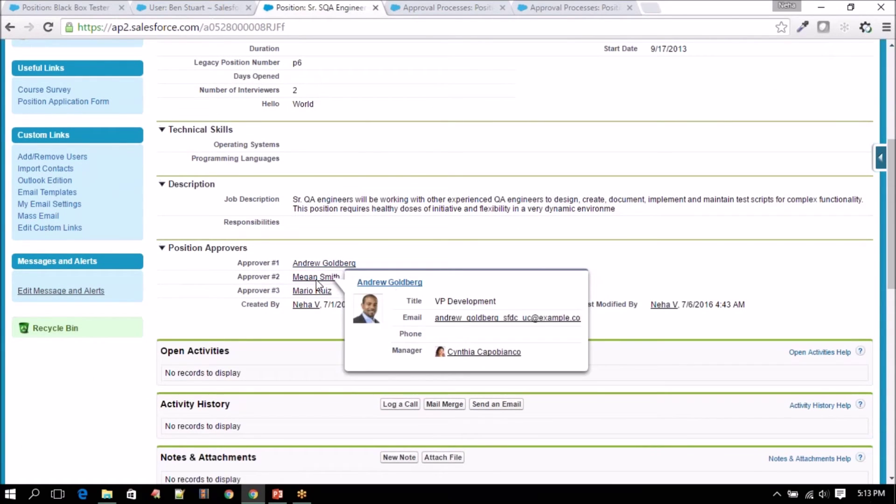
pyautogui.scroll(4, 315, 279)
pyautogui.doubleClick(315, 221)
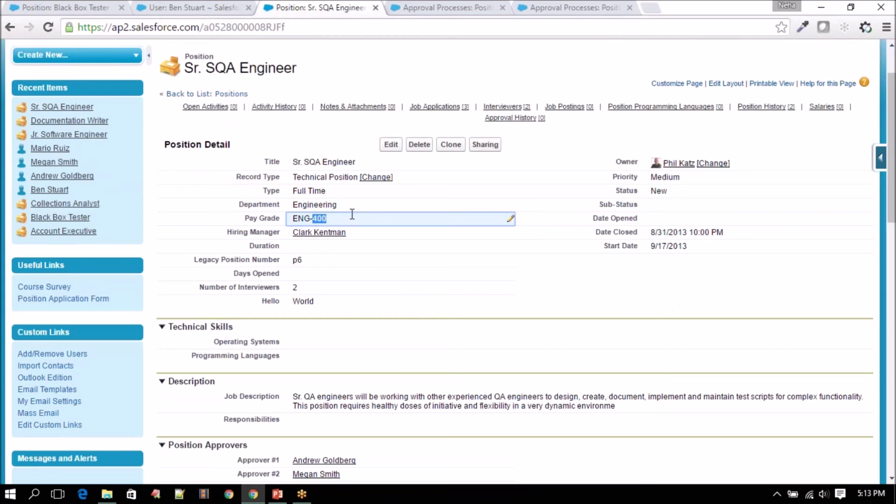
pyautogui.scroll(-3, 359, 360)
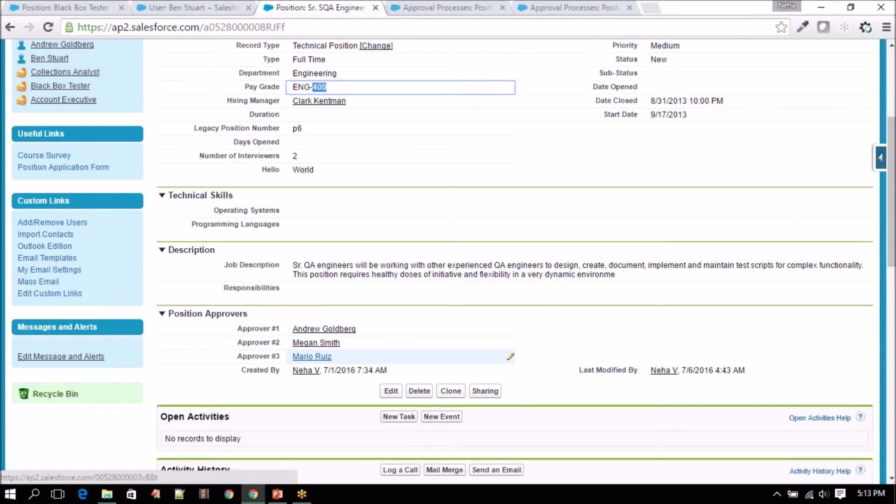
pyautogui.moveTo(312, 357)
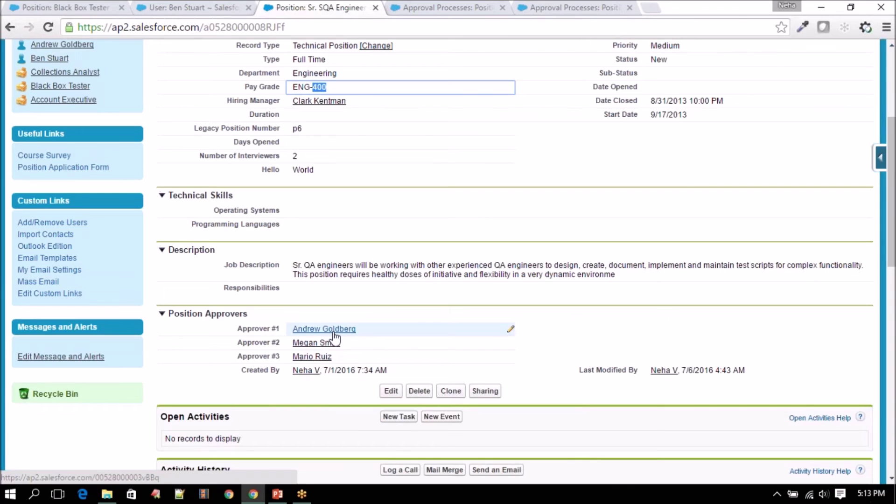
pyautogui.scroll(3, 334, 346)
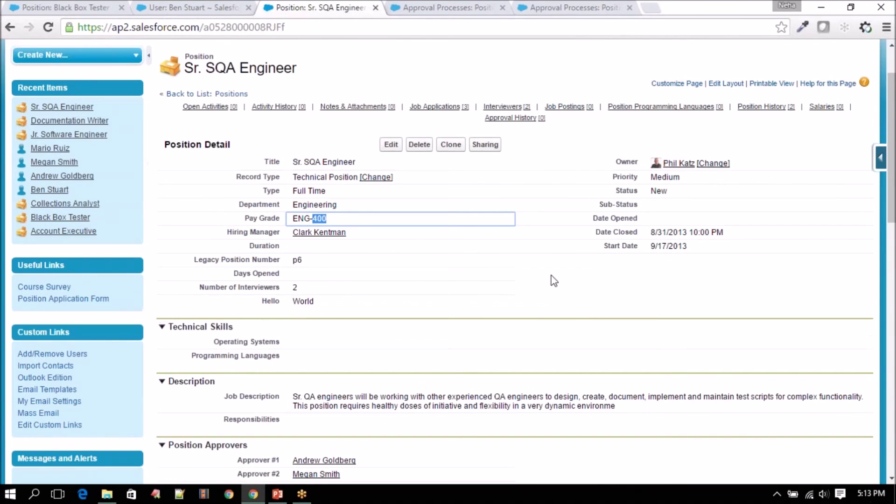
# Open the user detail page of the position's Approver #1 in a separate tab, replacing the previously opened user tab
pyautogui.scroll(-5, 358, 349)
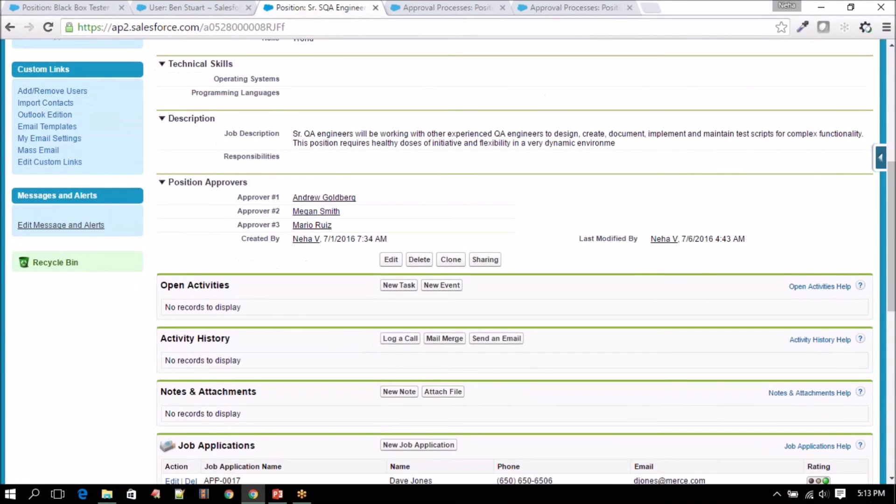
pyautogui.rightClick(326, 197)
pyautogui.click(373, 202)
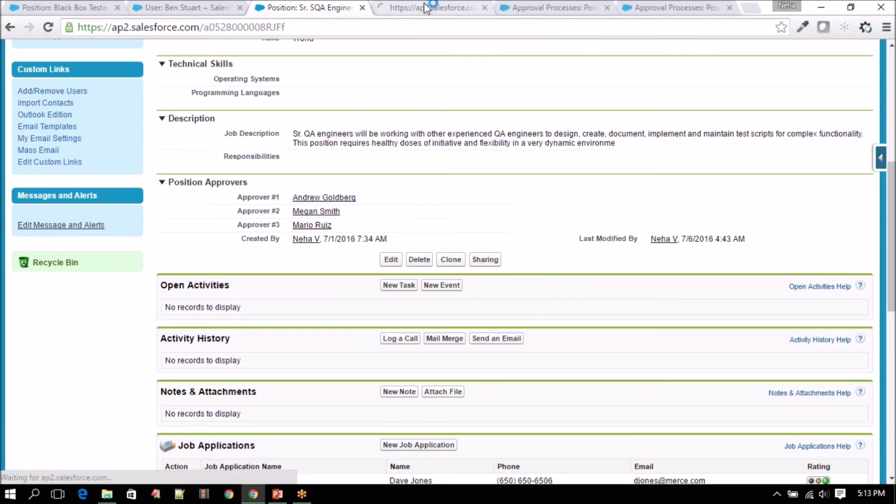
pyautogui.moveTo(400, 8); pyautogui.dragTo(299, 6)
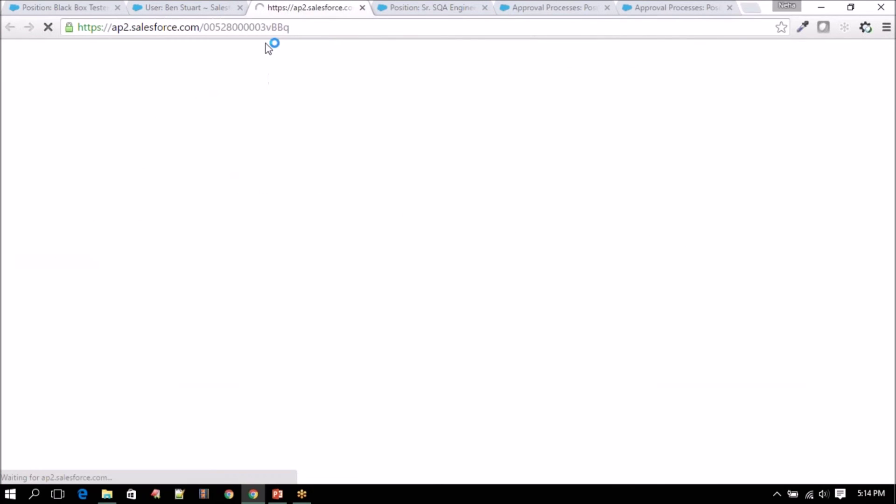
pyautogui.click(239, 7)
pyautogui.click(318, 12)
pyautogui.click(201, 12)
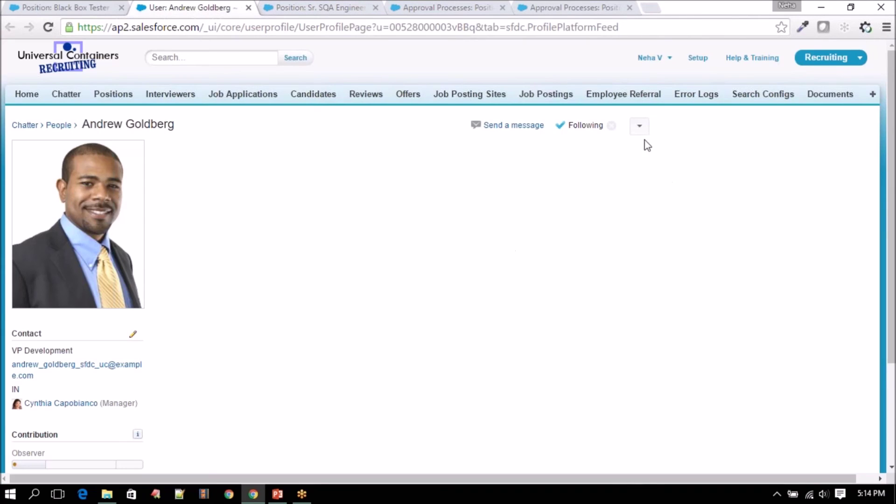
pyautogui.click(640, 126)
pyautogui.click(624, 158)
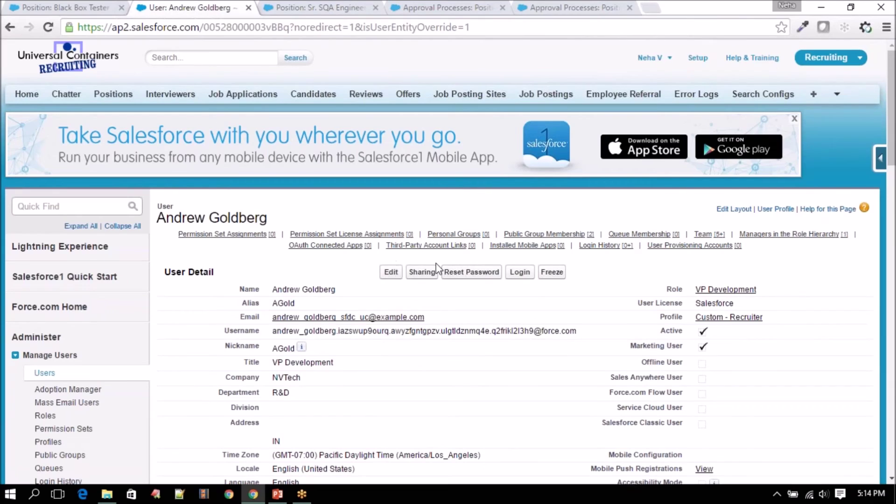
# Log in as the position's Approver #1, check Items to Approve on the home page, and log out of that session
pyautogui.click(520, 262)
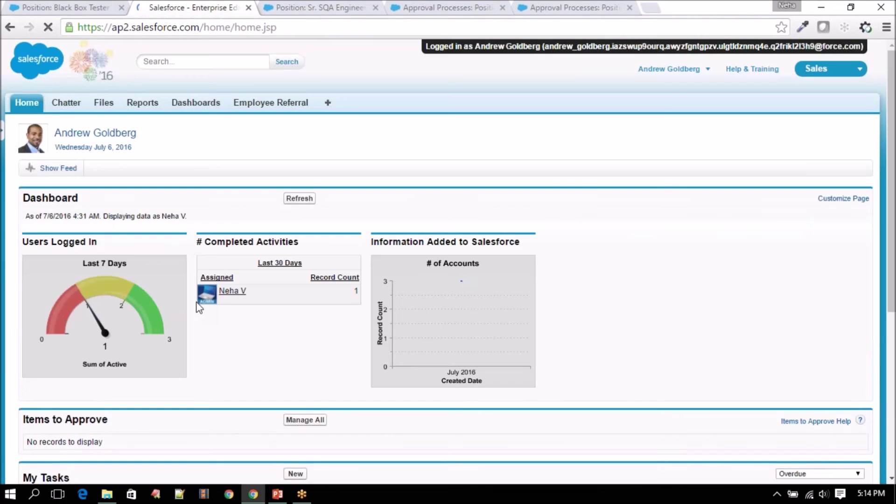
pyautogui.scroll(-6, 146, 314)
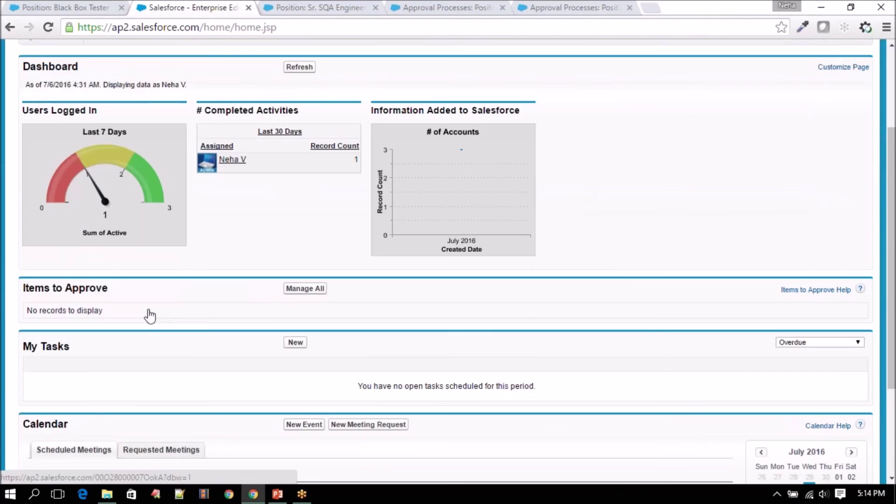
pyautogui.scroll(5, 146, 314)
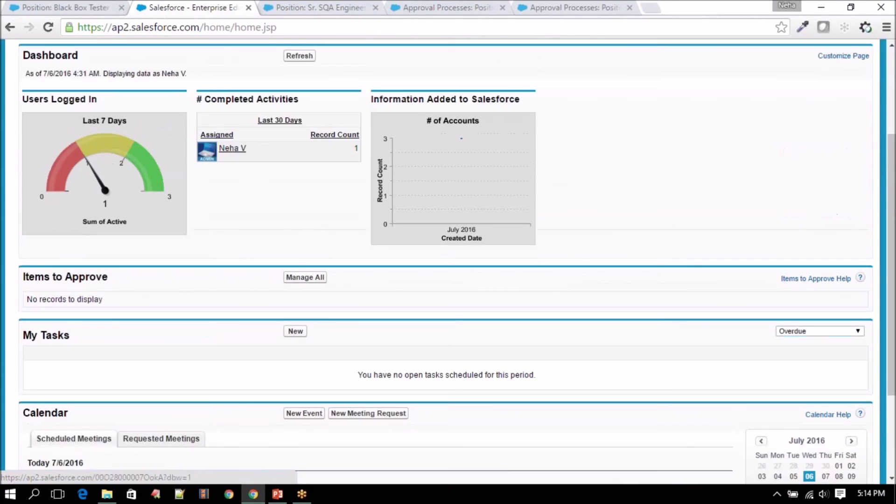
pyautogui.hotkey('ctrl', 'Tab')
pyautogui.scroll(-10, 365, 348)
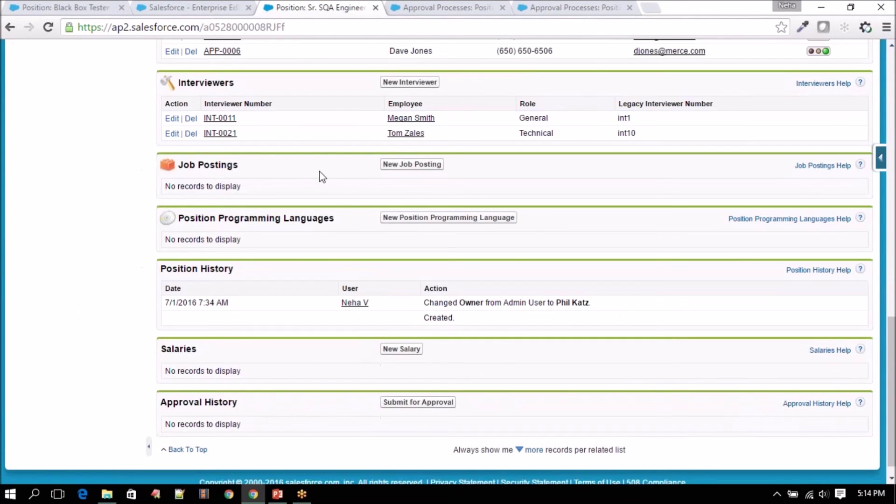
pyautogui.click(224, 7)
pyautogui.scroll(3, 420, 140)
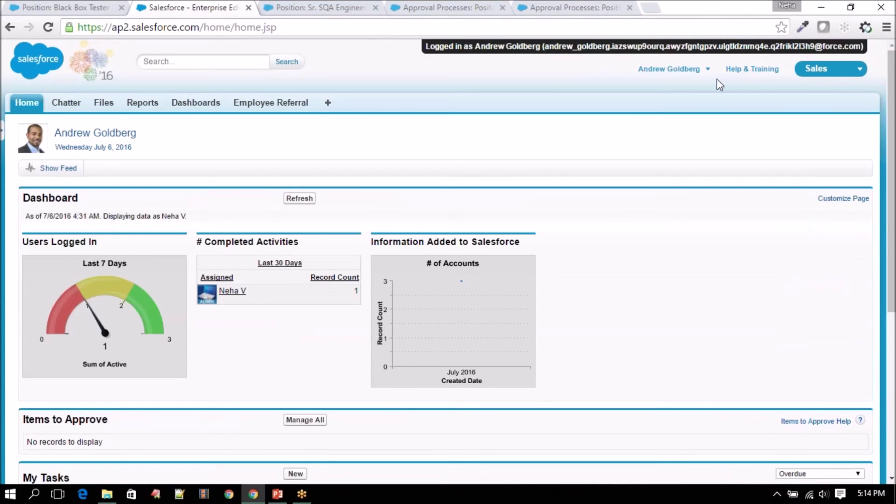
pyautogui.click(666, 78)
pyautogui.click(642, 140)
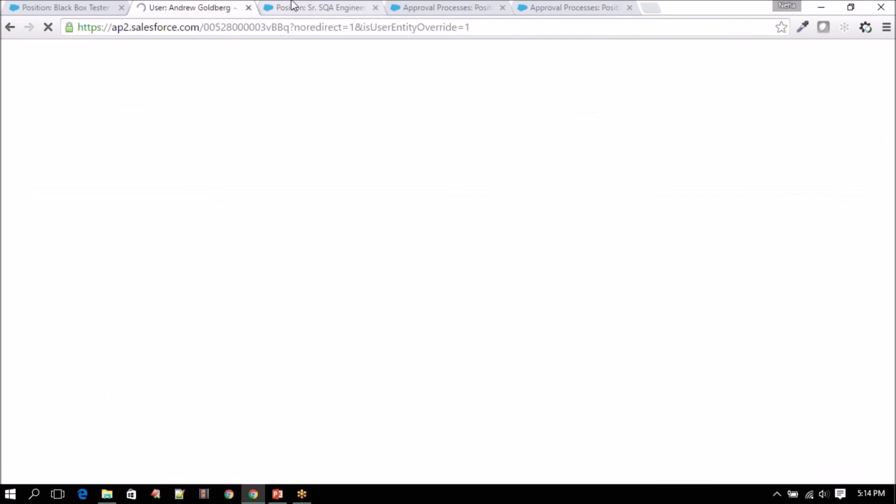
# Submit the Sr. SQA Engineer position for approval and confirm the submission
pyautogui.click(290, 7)
pyautogui.scroll(-1, 346, 390)
pyautogui.click(420, 382)
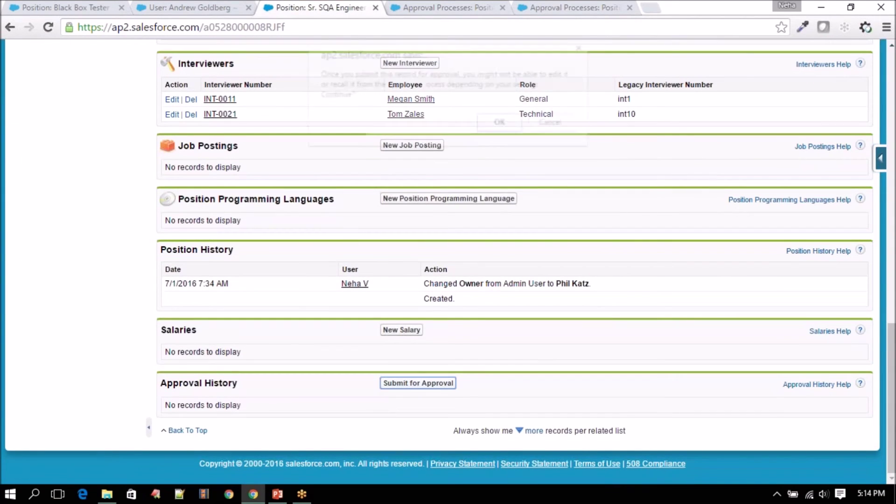
pyautogui.click(501, 123)
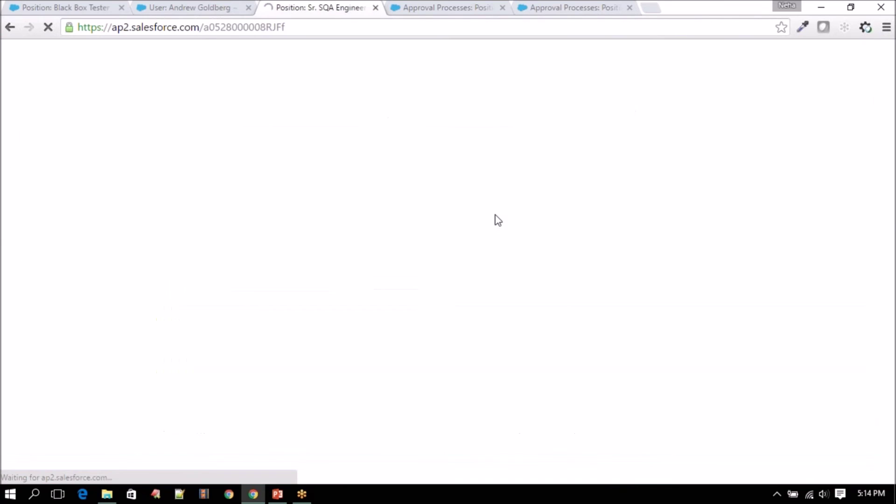
# Check the submitted position's Approval History, record lock and Status field
pyautogui.moveTo(294, 162); pyautogui.dragTo(359, 159)
pyautogui.scroll(-15, 371, 323)
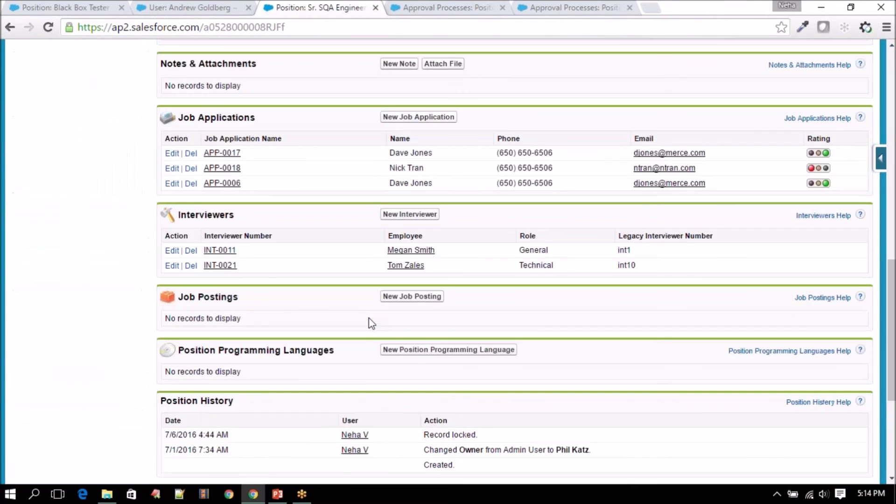
pyautogui.scroll(-3, 503, 400)
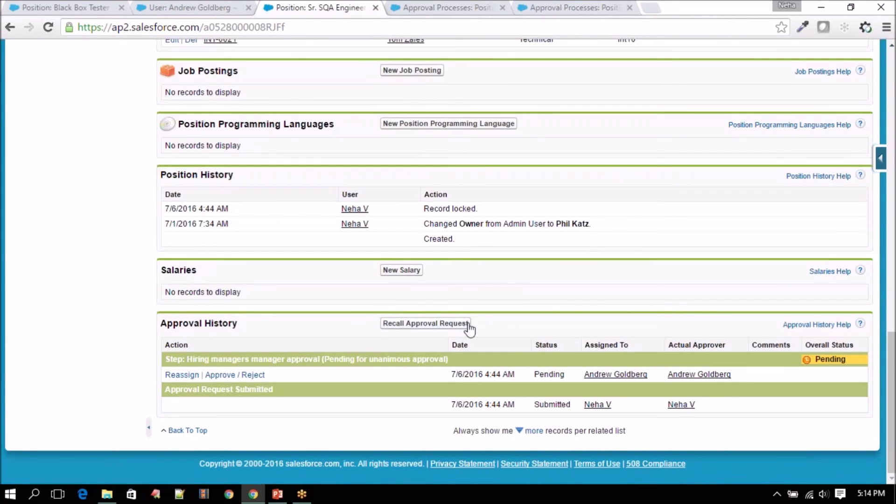
pyautogui.scroll(20, 433, 415)
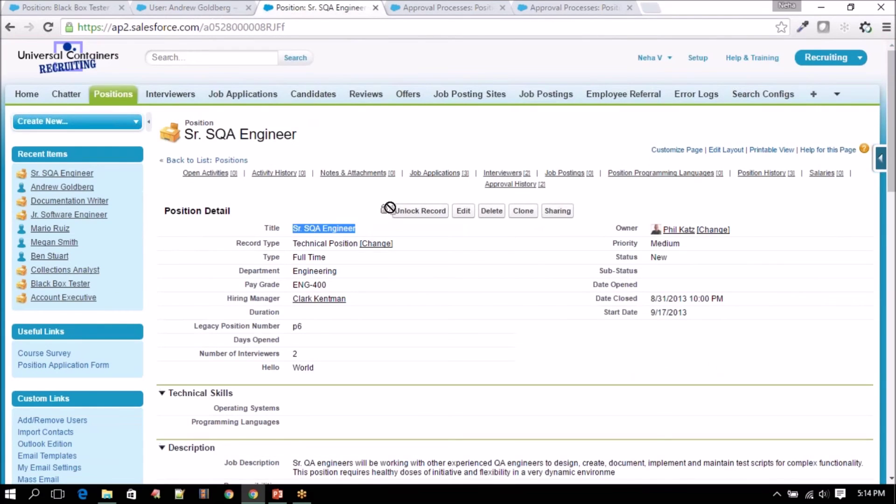
pyautogui.doubleClick(383, 209)
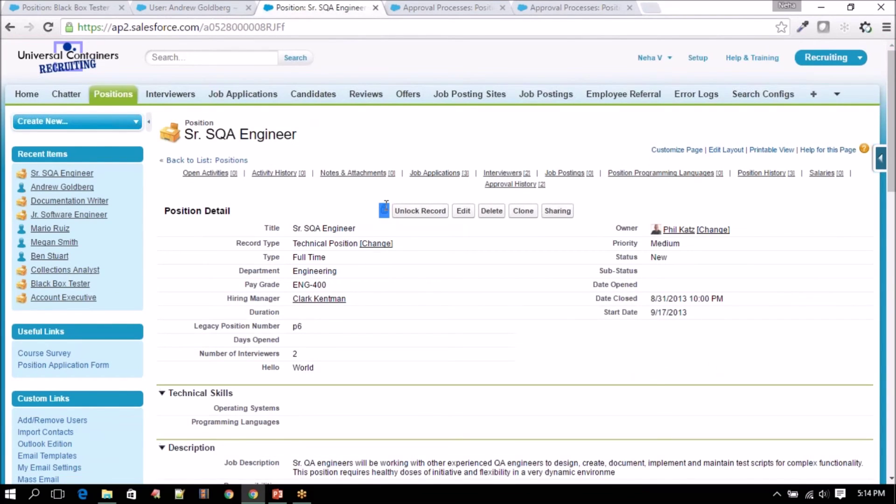
pyautogui.moveTo(620, 256); pyautogui.dragTo(666, 277)
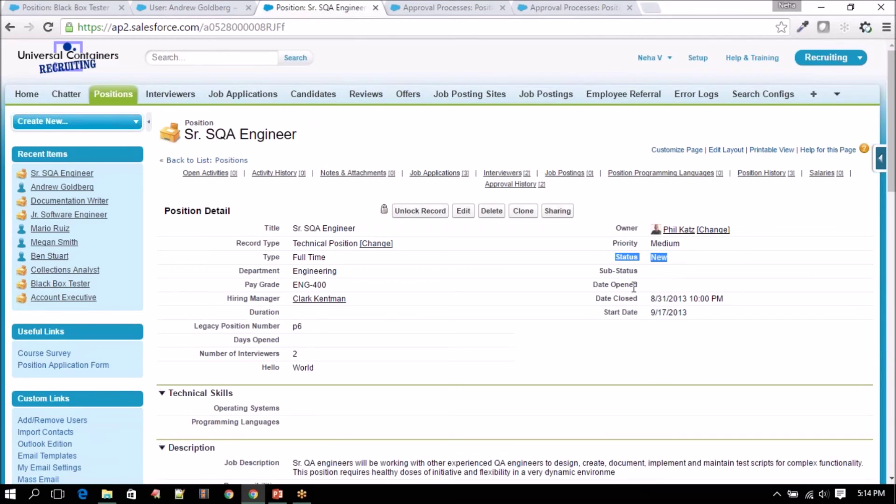
pyautogui.scroll(-20, 473, 392)
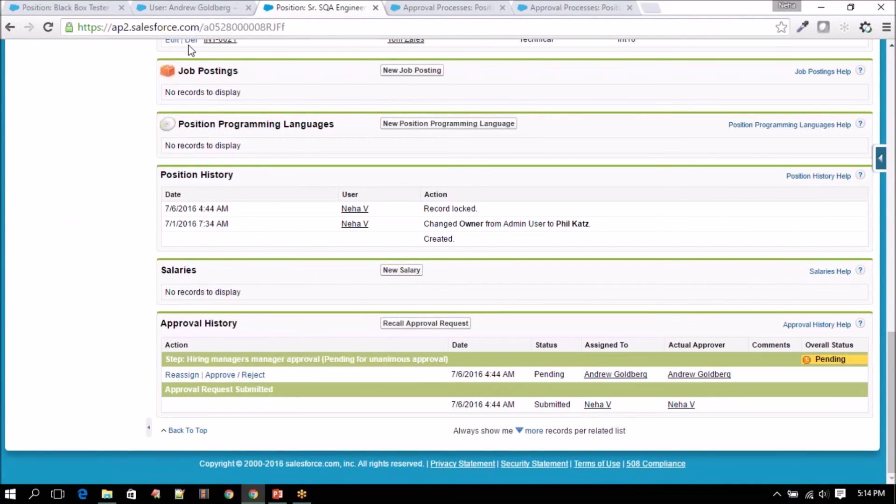
# Log in as the position's Approver #1 and find the Sr. SQA Engineer request under Items to Approve
pyautogui.click(186, 7)
pyautogui.click(520, 276)
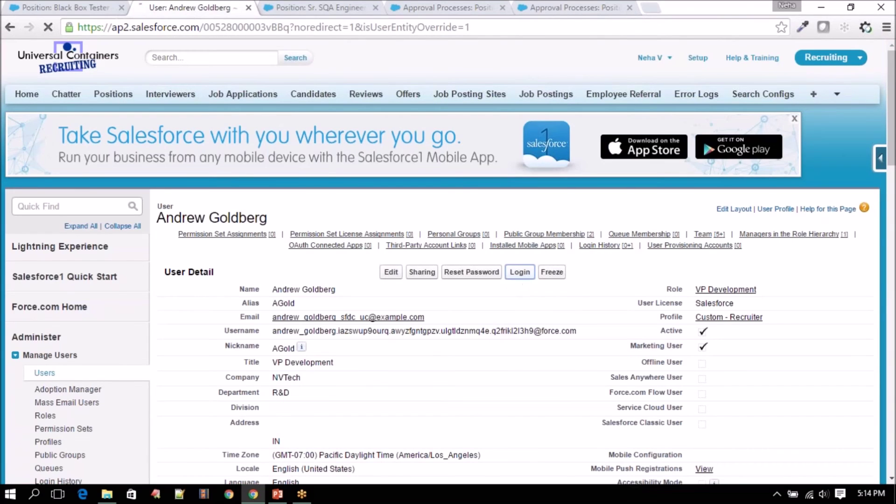
pyautogui.moveTo(349, 240)
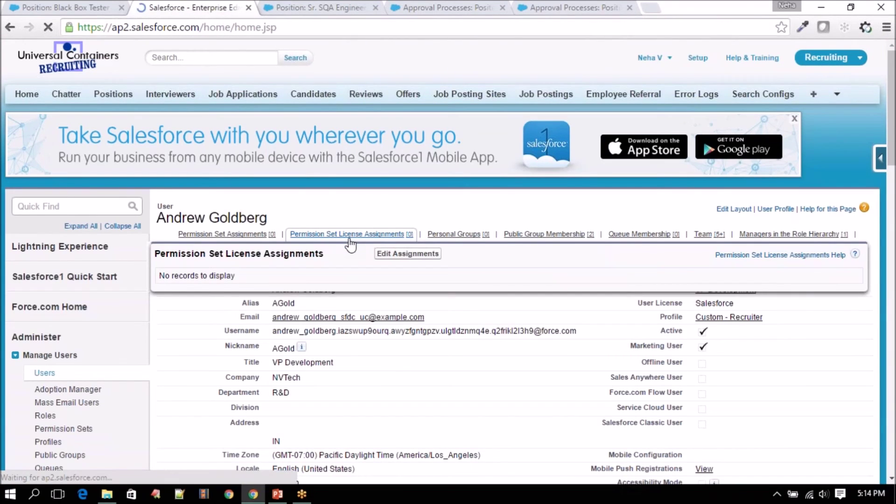
pyautogui.scroll(-3, 350, 244)
pyautogui.scroll(-2, 110, 208)
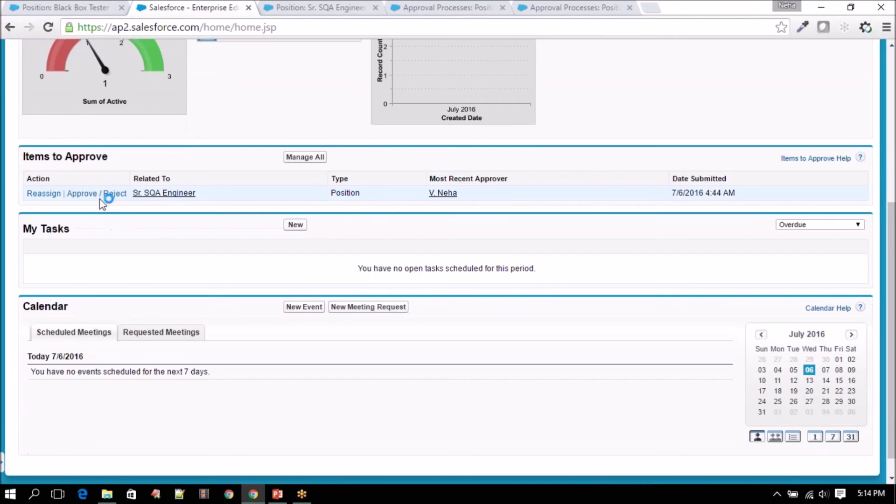
# Reject the Sr. SQA Engineer approval request without comments and log out of the approver's session
pyautogui.click(99, 193)
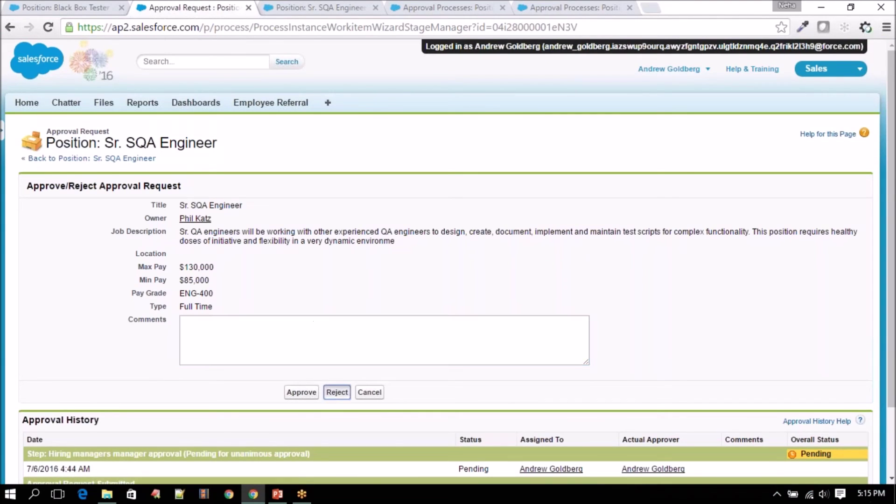
pyautogui.click(337, 392)
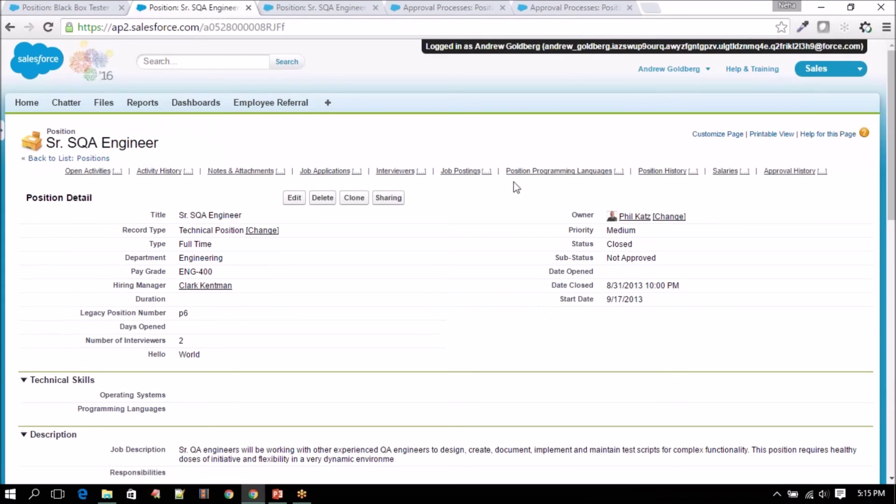
pyautogui.click(676, 70)
pyautogui.click(639, 140)
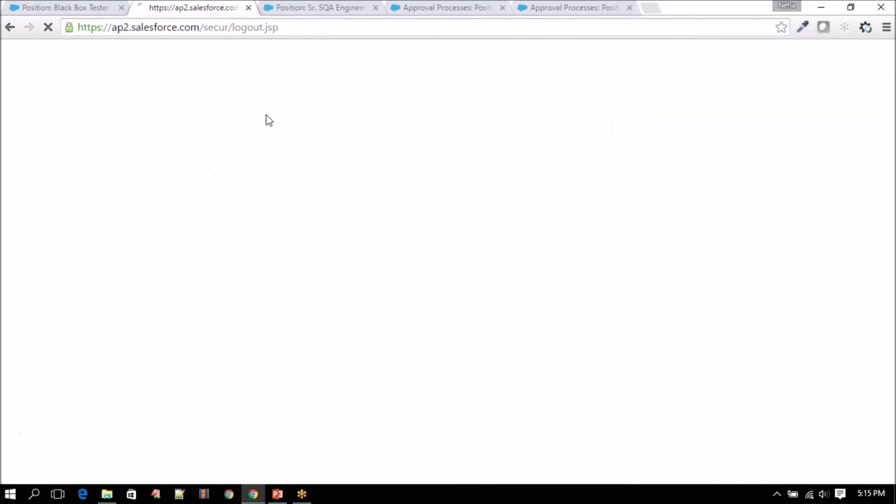
# Reload the Sr. SQA Engineer position as administrator and examine its Position History and Approval History
pyautogui.click(310, 7)
pyautogui.click(48, 27)
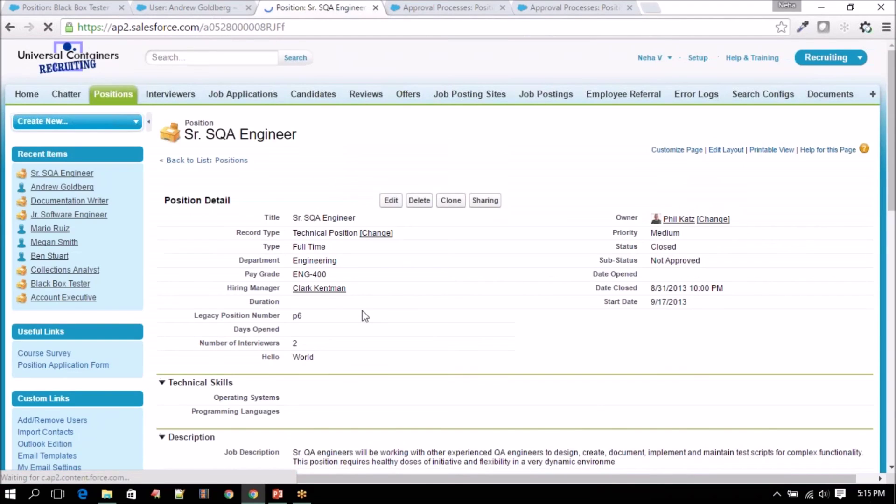
pyautogui.scroll(-15, 363, 315)
pyautogui.scroll(-10, 363, 316)
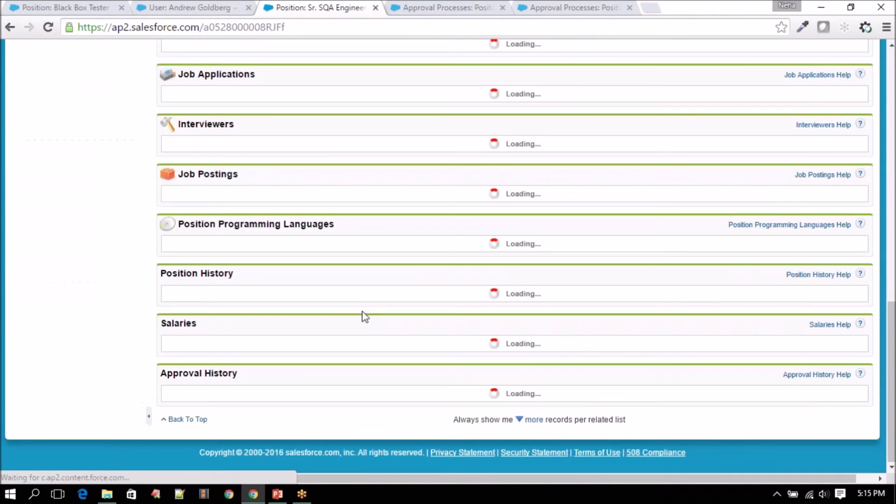
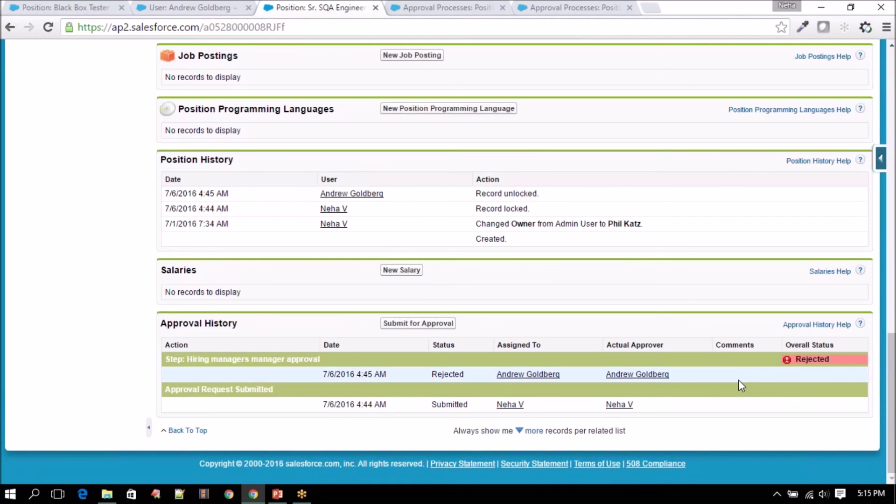
# Check the Status and Sub-Status fields in the rejected position's details
pyautogui.scroll(13, 741, 380)
pyautogui.scroll(6, 741, 385)
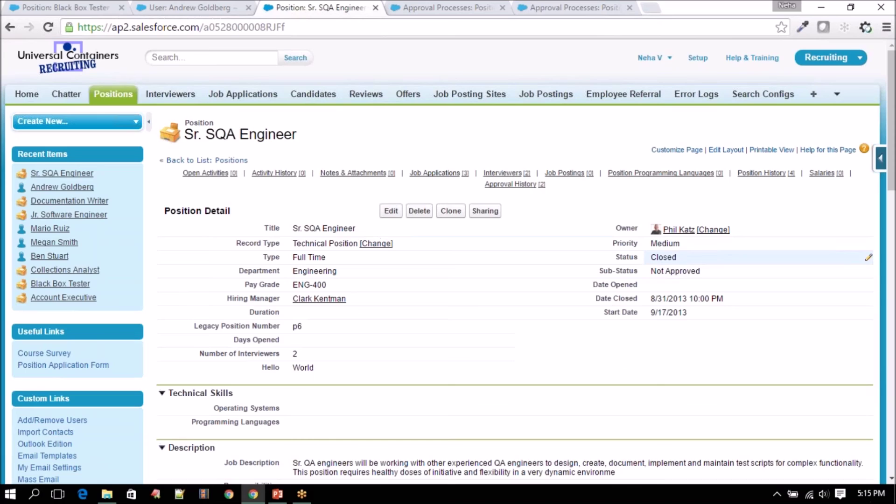
pyautogui.moveTo(651, 257); pyautogui.dragTo(682, 254)
pyautogui.click(651, 272)
pyautogui.doubleClick(674, 271)
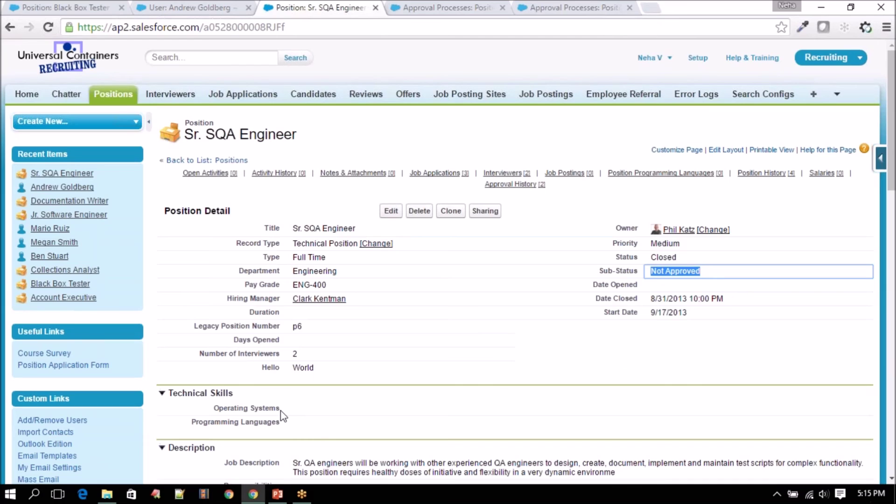
# Compare the approval process's Final Approval Actions and Final Rejection Actions, including the record lock setting, with the position record
pyautogui.click(416, 7)
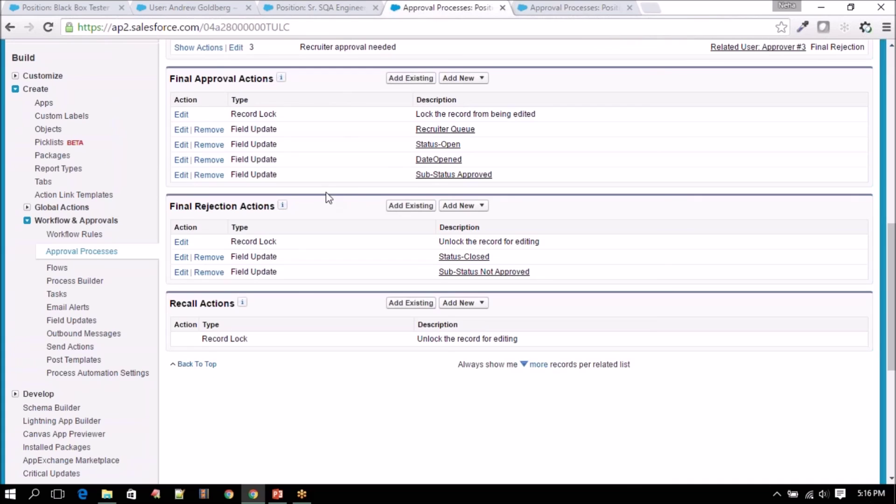
pyautogui.moveTo(492, 132); pyautogui.dragTo(415, 130)
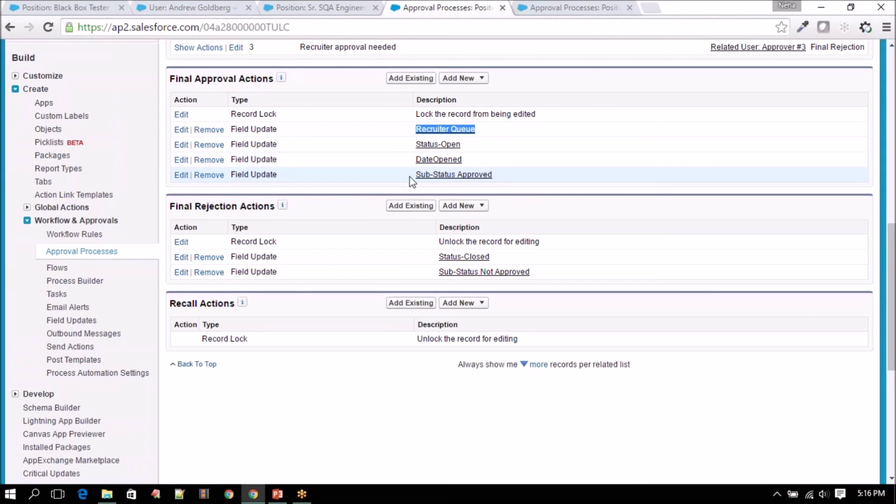
pyautogui.click(301, 7)
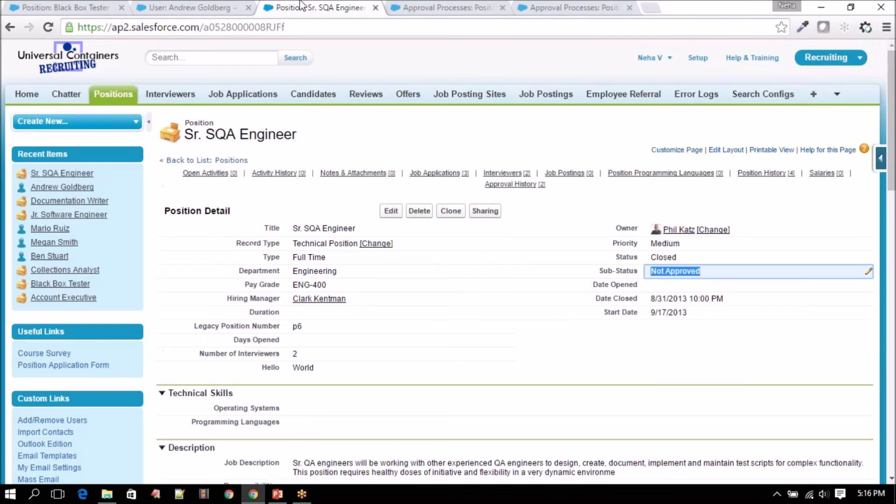
pyautogui.click(421, 7)
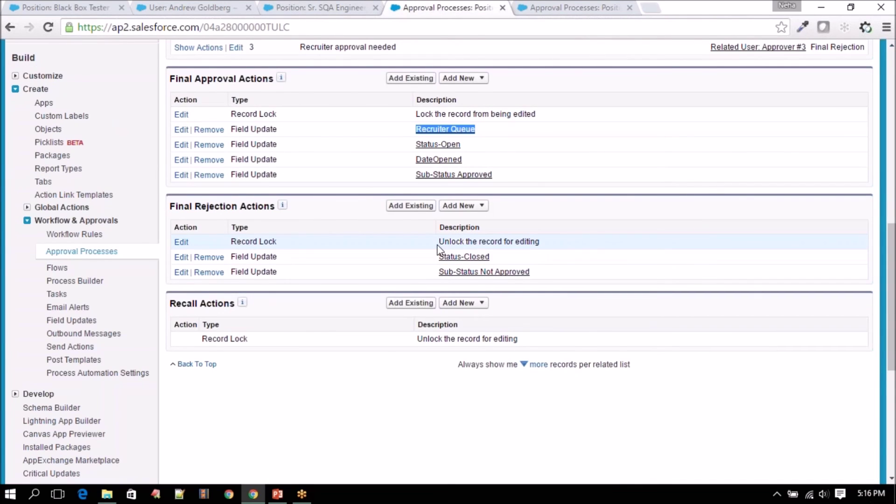
pyautogui.moveTo(441, 241); pyautogui.dragTo(541, 242)
# Review the Sr. SQA Engineer position's history and approval entries for the record unlock and the rejection
pyautogui.click(327, 9)
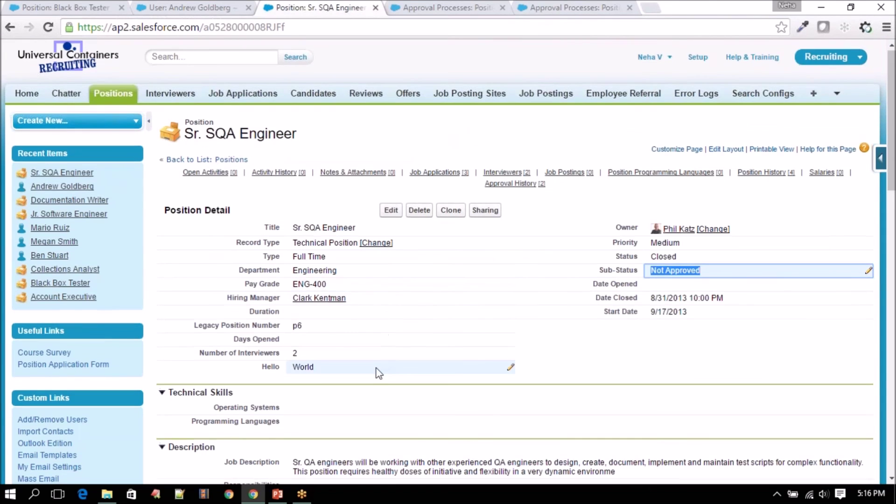
pyautogui.scroll(-12, 376, 369)
pyautogui.scroll(-3, 448, 261)
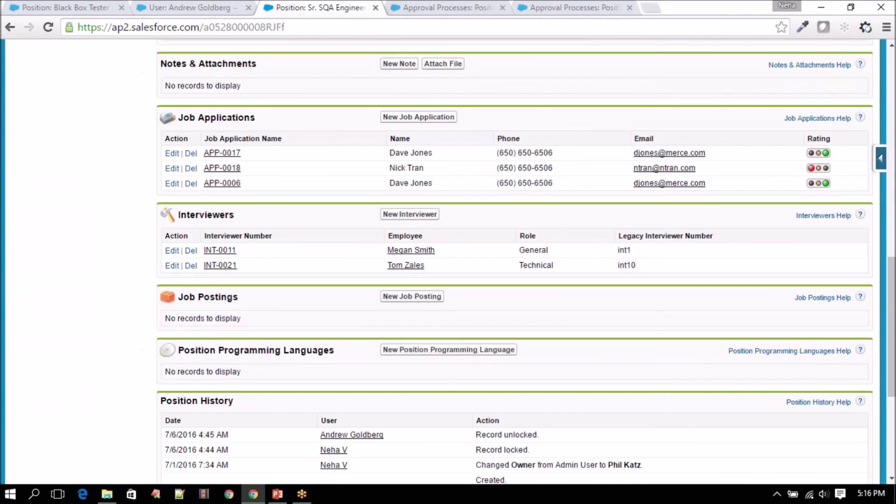
pyautogui.scroll(-5, 514, 261)
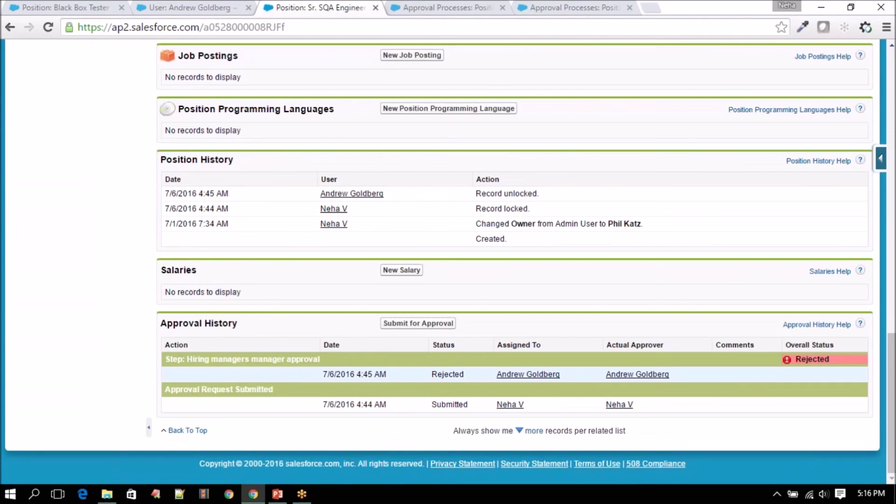
pyautogui.scroll(20, 374, 416)
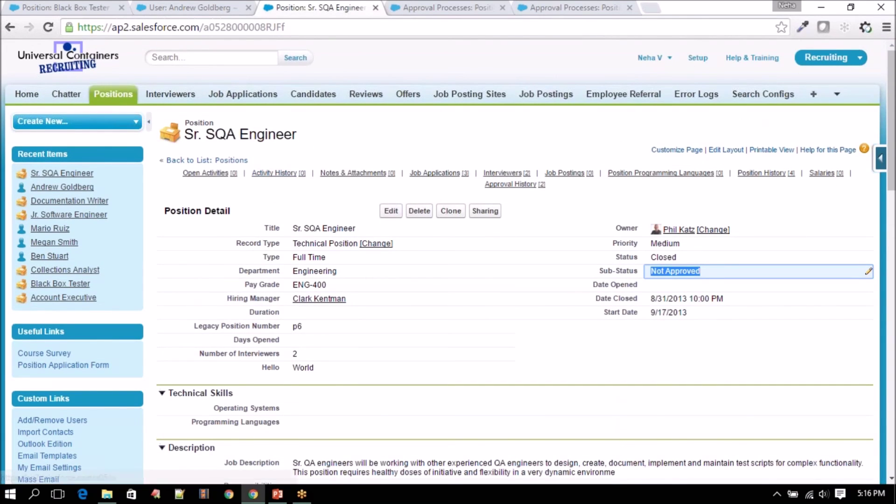
# Set the Sr. SQA Engineer position's Legacy Position Number to p8 and save the record
pyautogui.click(113, 95)
pyautogui.click(196, 233)
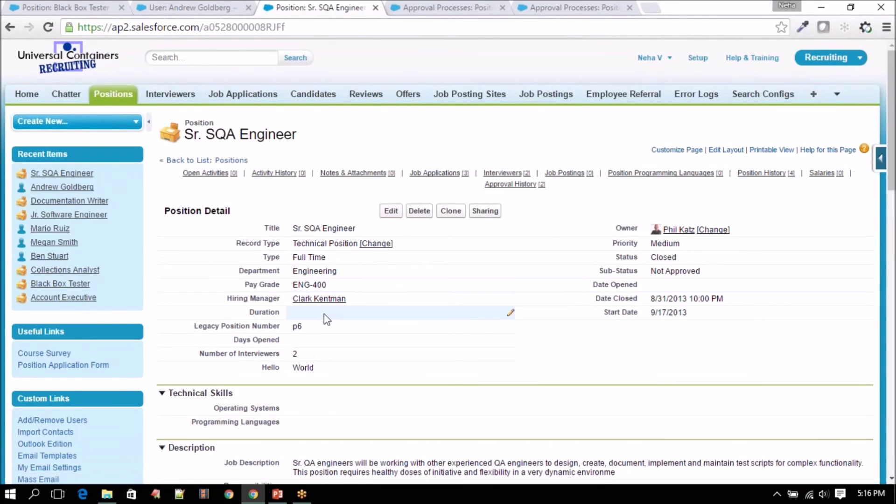
pyautogui.doubleClick(318, 329)
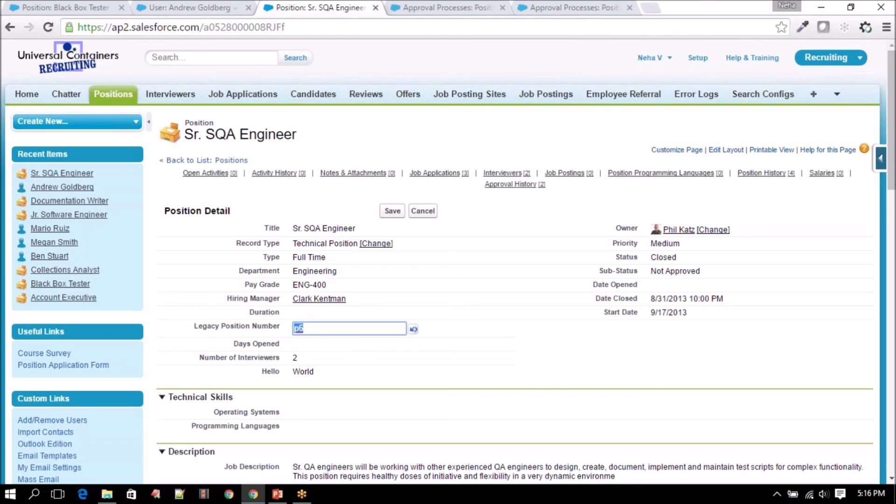
pyautogui.click(392, 211)
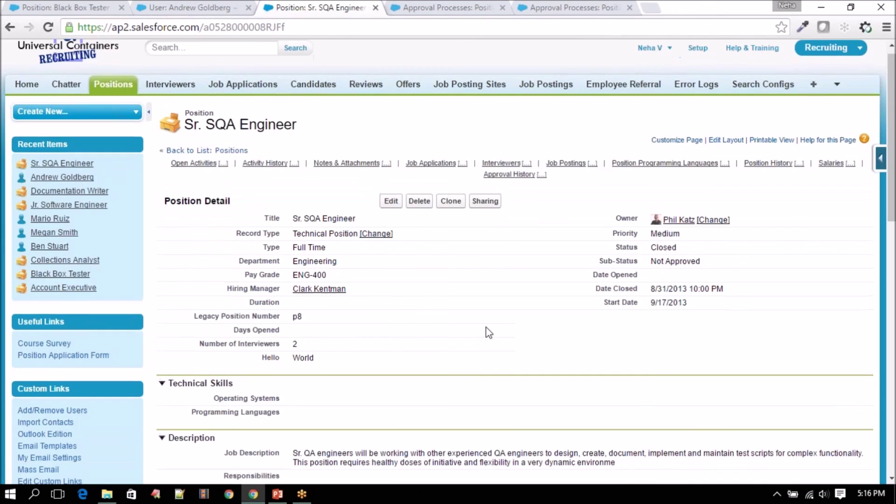
# Try to resubmit the closed Sr. SQA Engineer position for approval, and return to its record
pyautogui.scroll(-15, 486, 331)
pyautogui.click(427, 323)
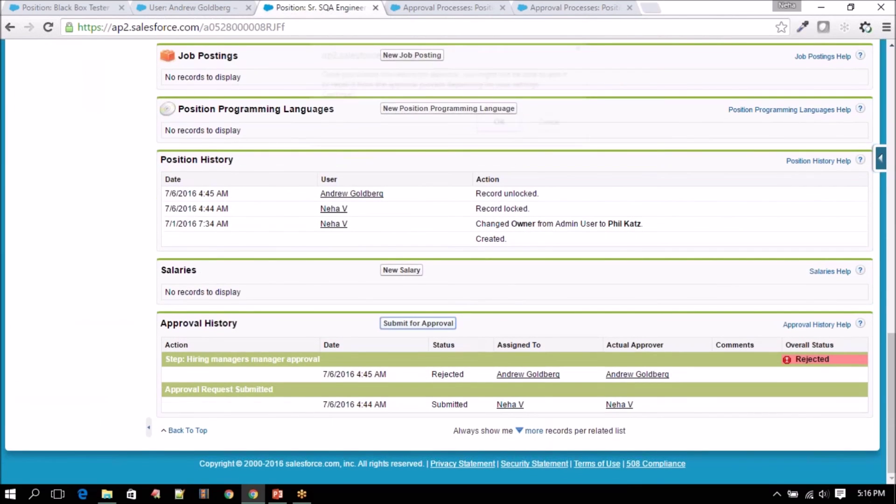
pyautogui.click(519, 124)
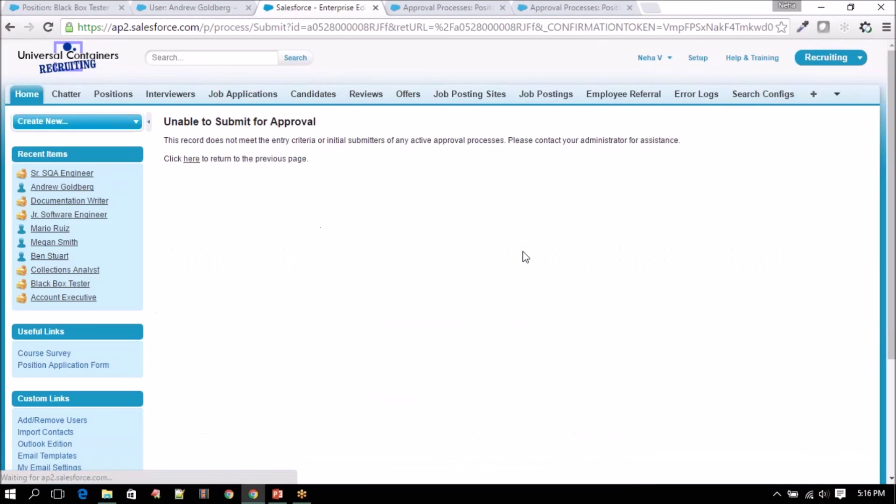
pyautogui.click(191, 156)
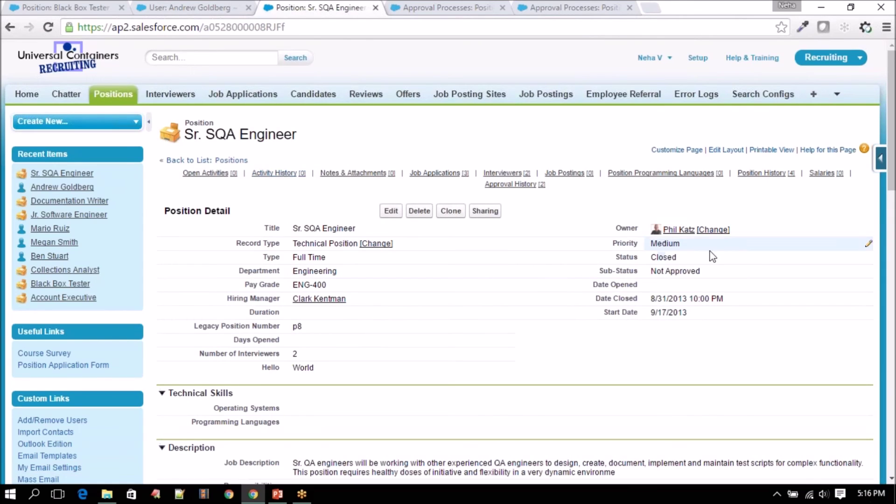
# Set the position's Status to New with an empty Sub-Status and save the record
pyautogui.doubleClick(661, 257)
pyautogui.click(443, 167)
pyautogui.click(435, 177)
pyautogui.click(431, 204)
pyautogui.press('Return')
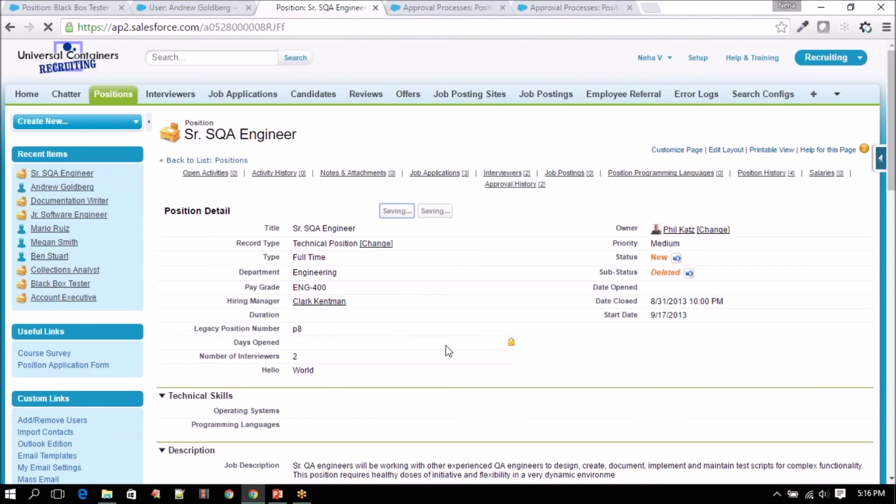
# Submit the Sr. SQA Engineer position for approval from its Approval History and confirm the submission
pyautogui.scroll(-20, 447, 351)
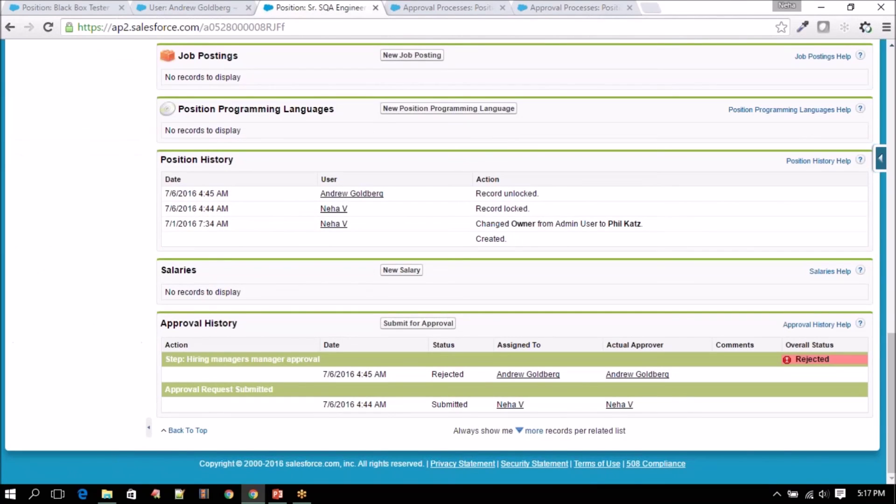
pyautogui.click(438, 327)
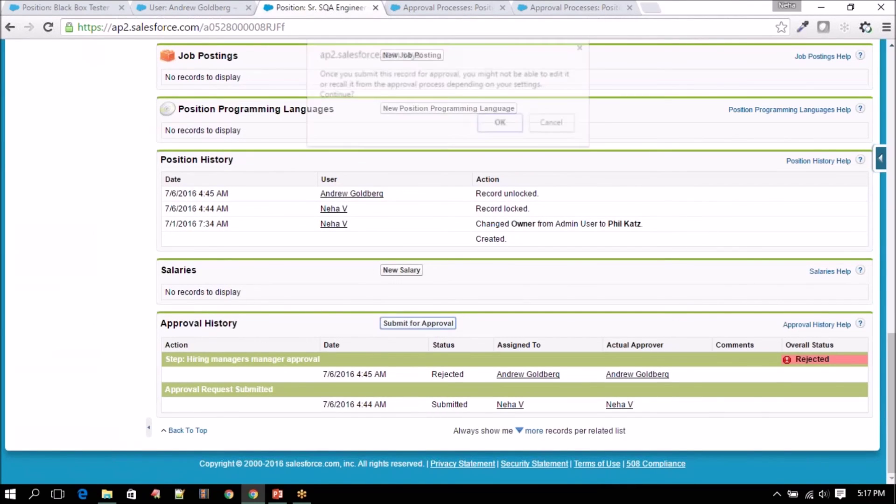
pyautogui.click(501, 124)
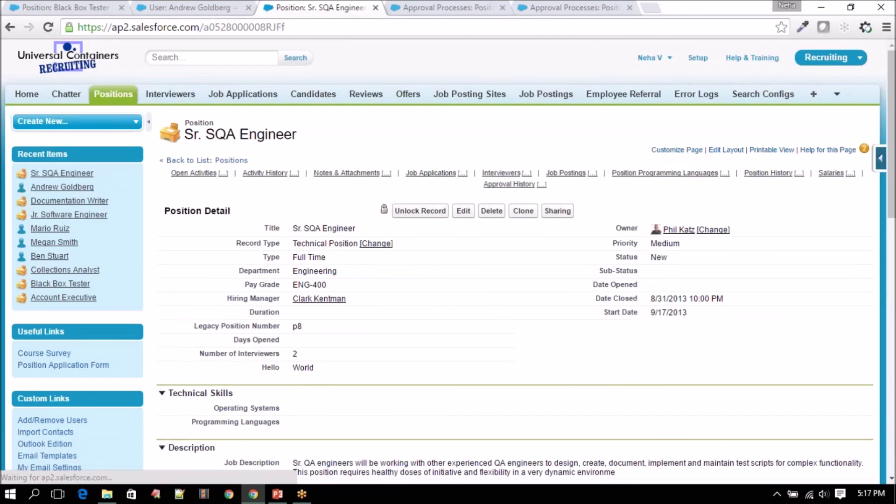
# Examine the resubmitted position's record lock, position approvers, Position History and Approval History, including the option to recall the request
pyautogui.scroll(-20, 513, 261)
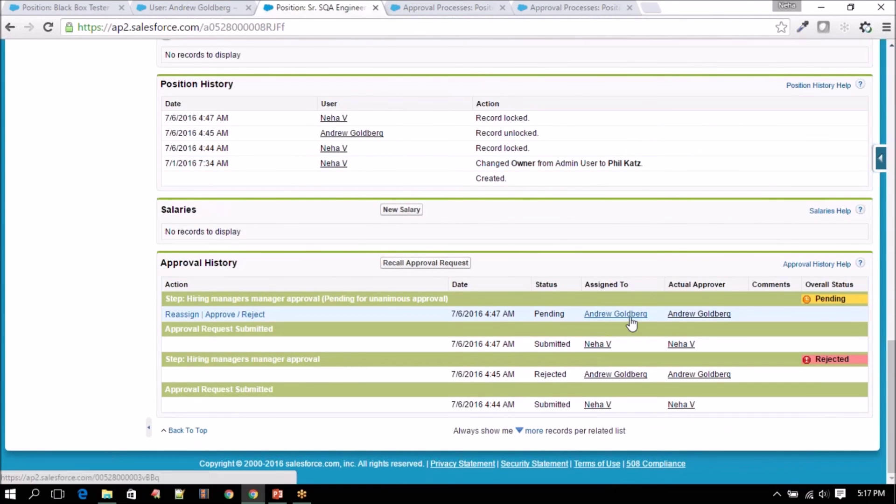
pyautogui.scroll(20, 296, 344)
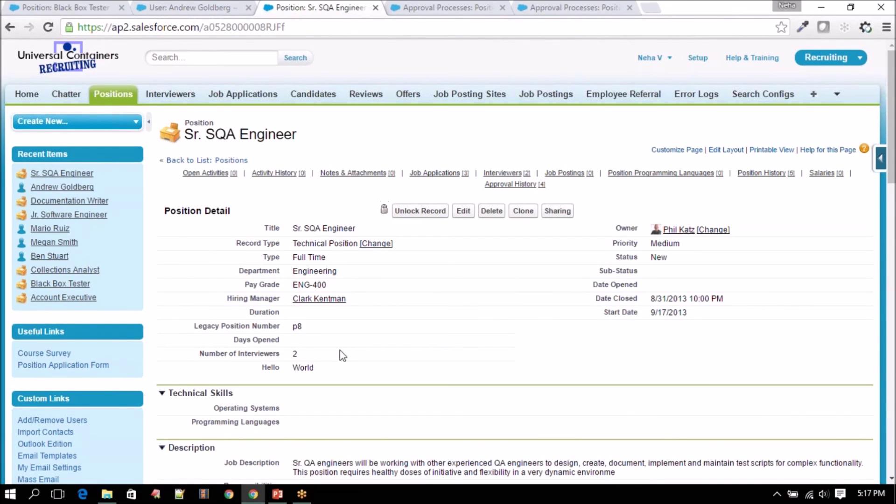
pyautogui.scroll(-4, 343, 357)
pyautogui.scroll(-13, 343, 357)
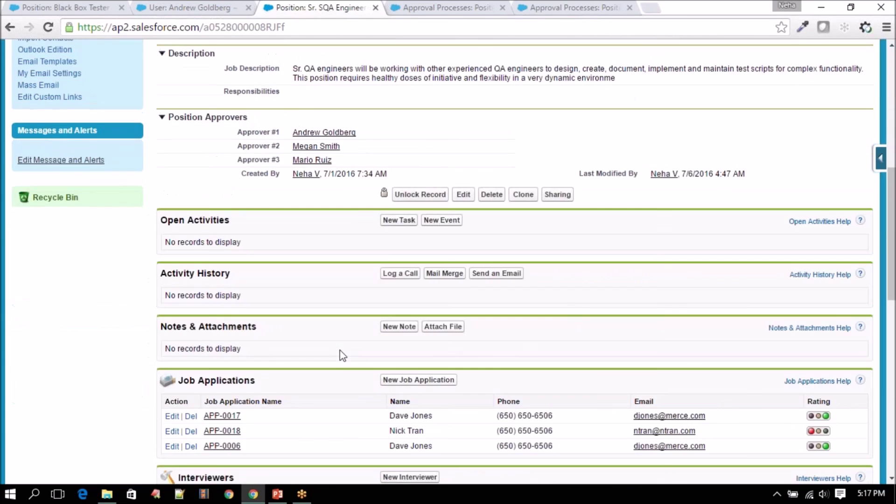
pyautogui.scroll(-2, 343, 357)
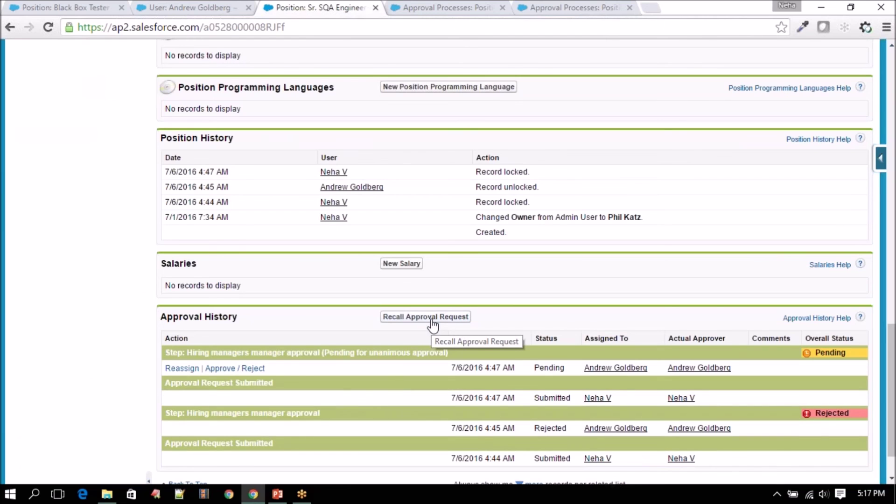
pyautogui.scroll(15, 433, 326)
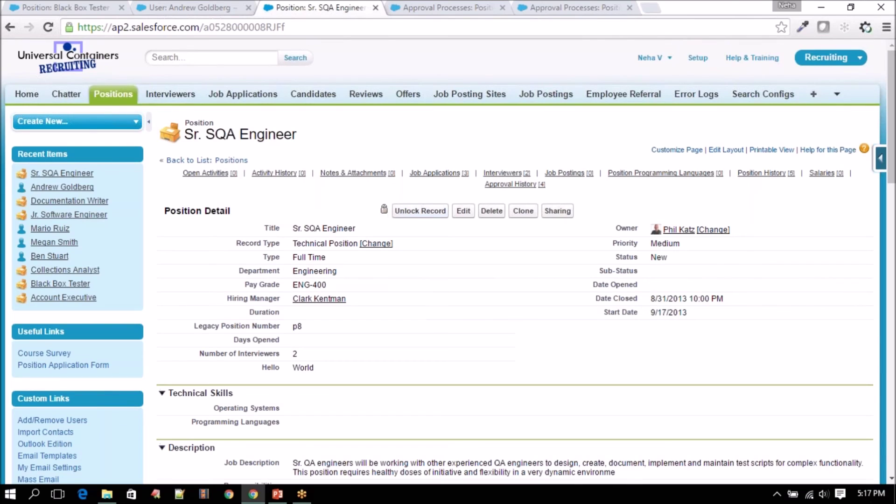
pyautogui.scroll(-1, 363, 407)
pyautogui.scroll(-15, 364, 406)
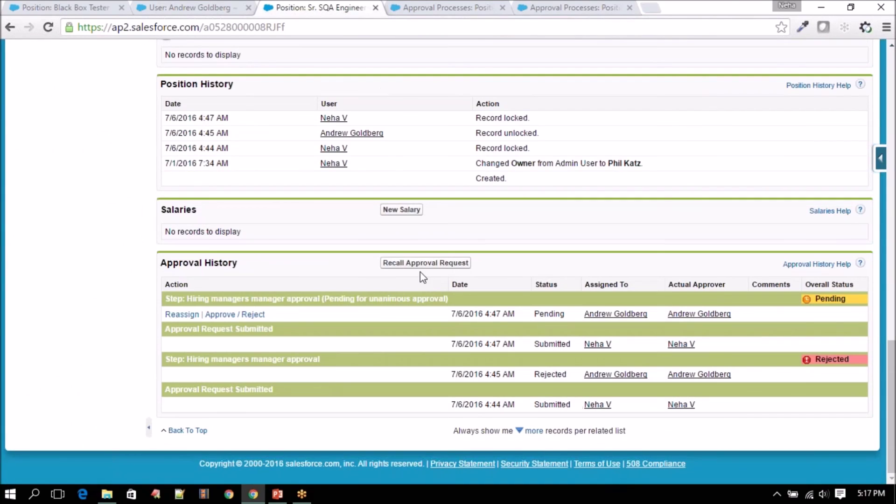
# Recall the position's approval request with the comment "Mistakenly send for approval process"
pyautogui.click(421, 265)
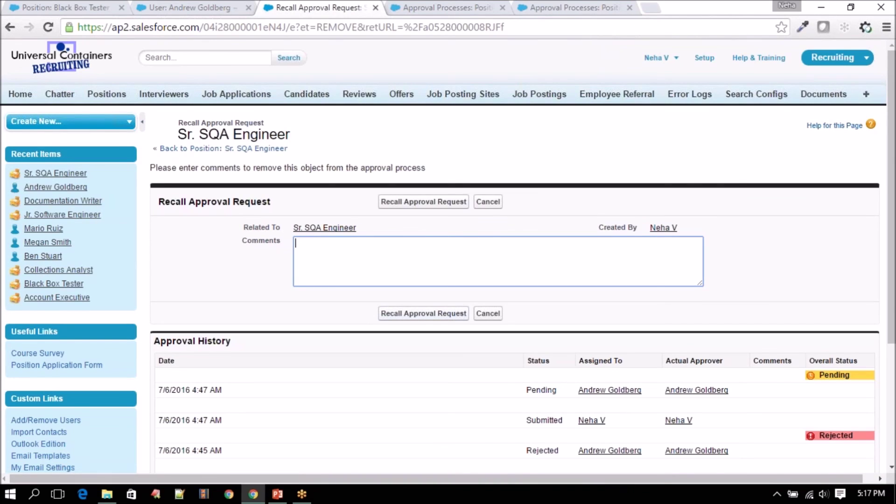
pyautogui.write('Mistakenly send for appro')
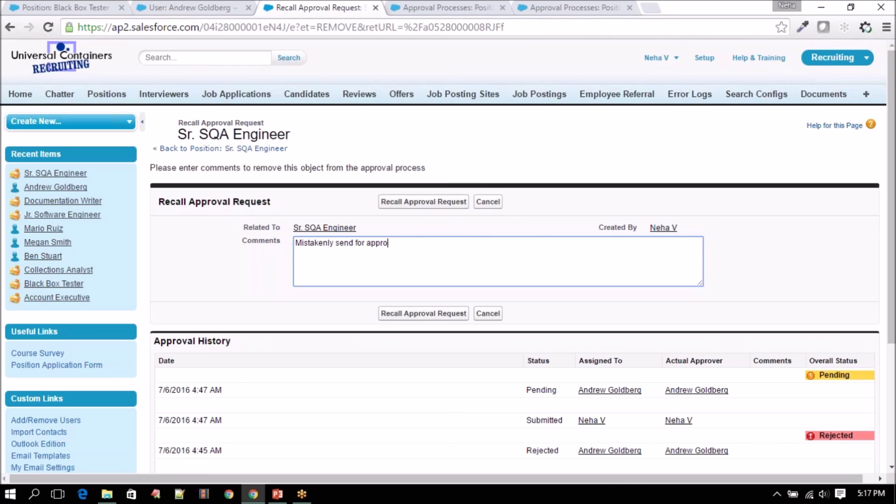
pyautogui.write('val process')
pyautogui.click(423, 314)
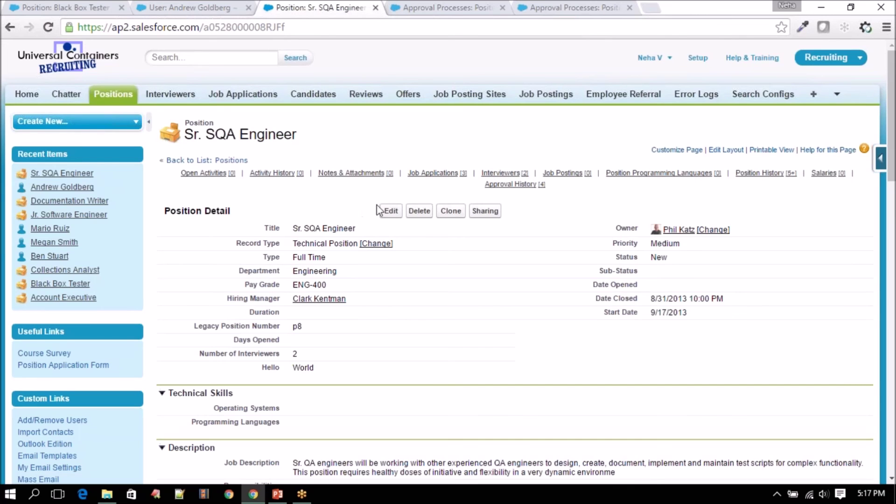
# Review the recalled position's details, Position History and Approval History for the lock state, recall entry and resubmission option
pyautogui.scroll(-20, 369, 327)
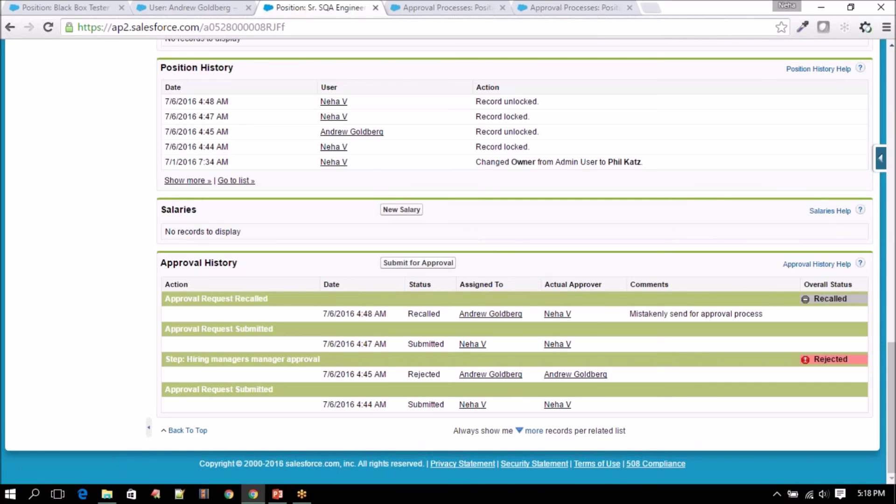
pyautogui.scroll(10, 359, 362)
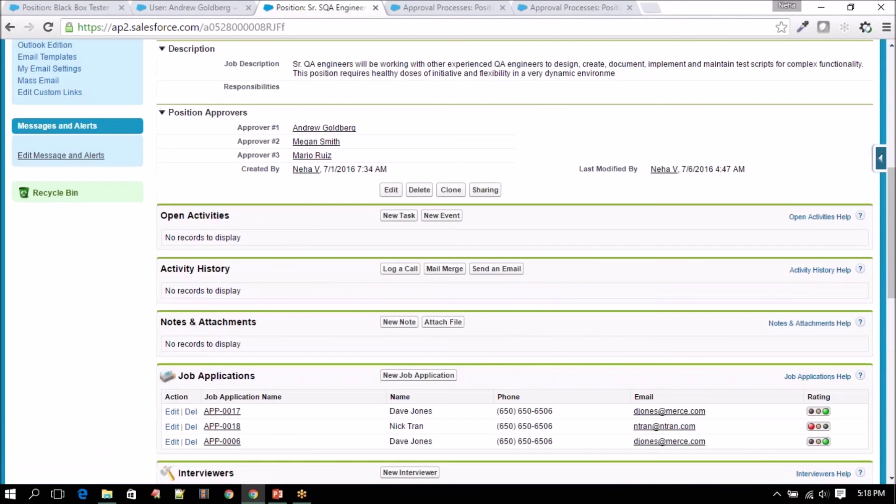
pyautogui.scroll(-10, 359, 362)
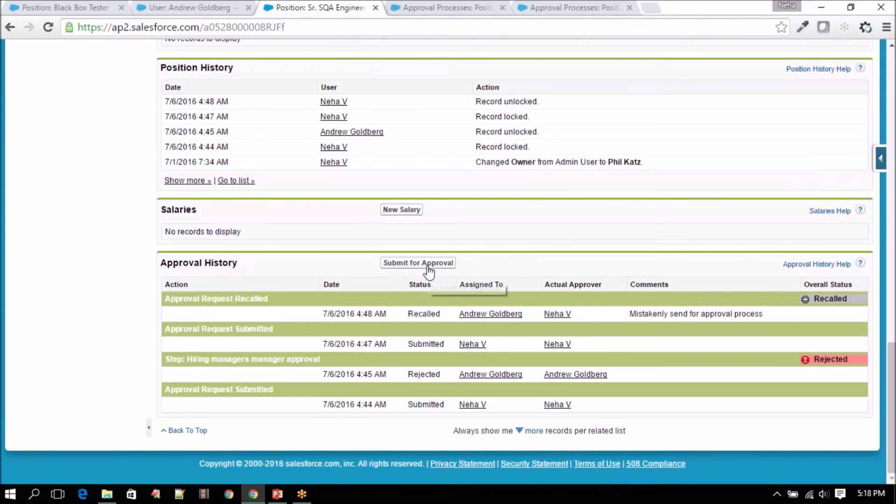
pyautogui.scroll(10, 432, 369)
pyautogui.scroll(7, 431, 369)
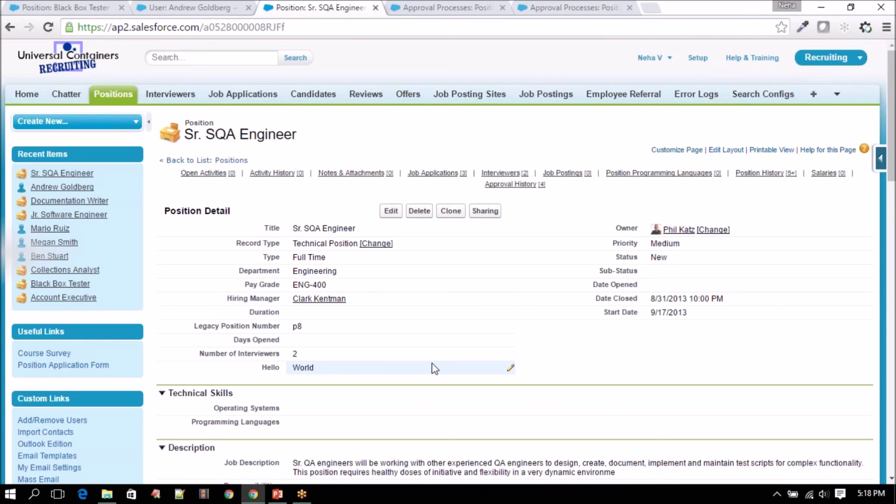
pyautogui.scroll(-5, 432, 369)
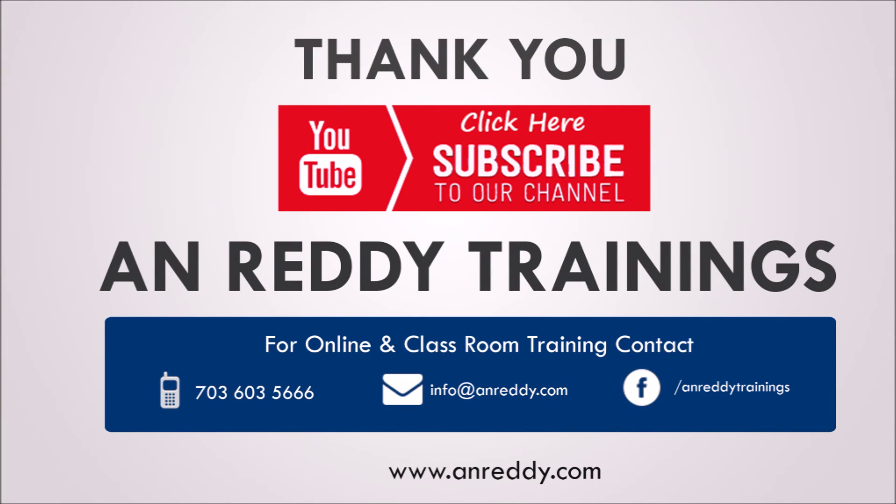